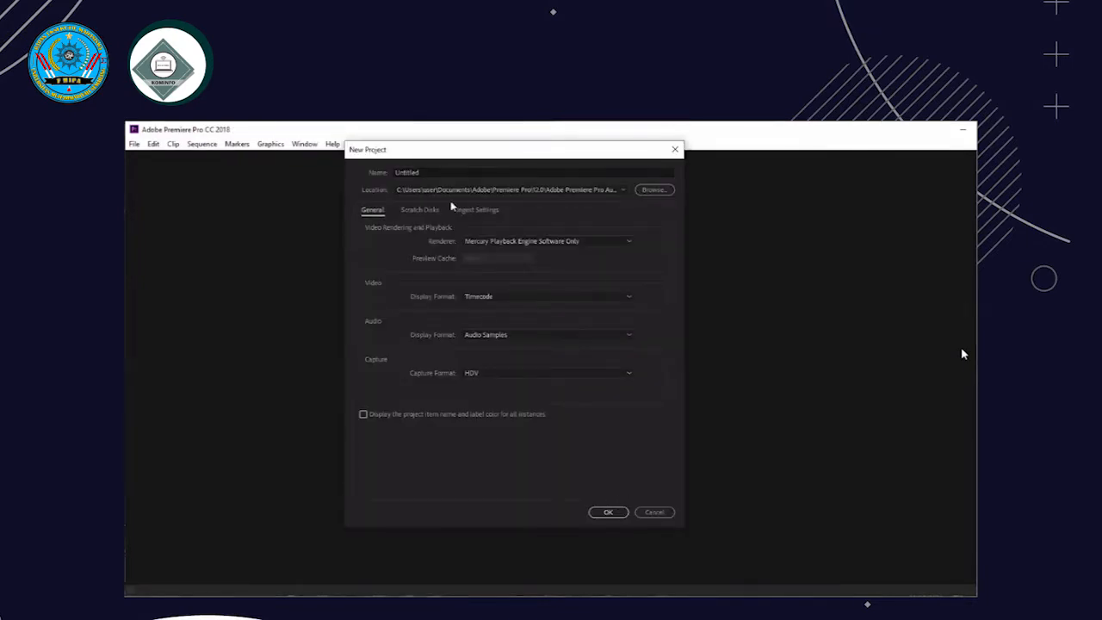
Create a new project named "tes" with the default location and settings
left_click_drag(442, 173, 330, 178)
type("tes")
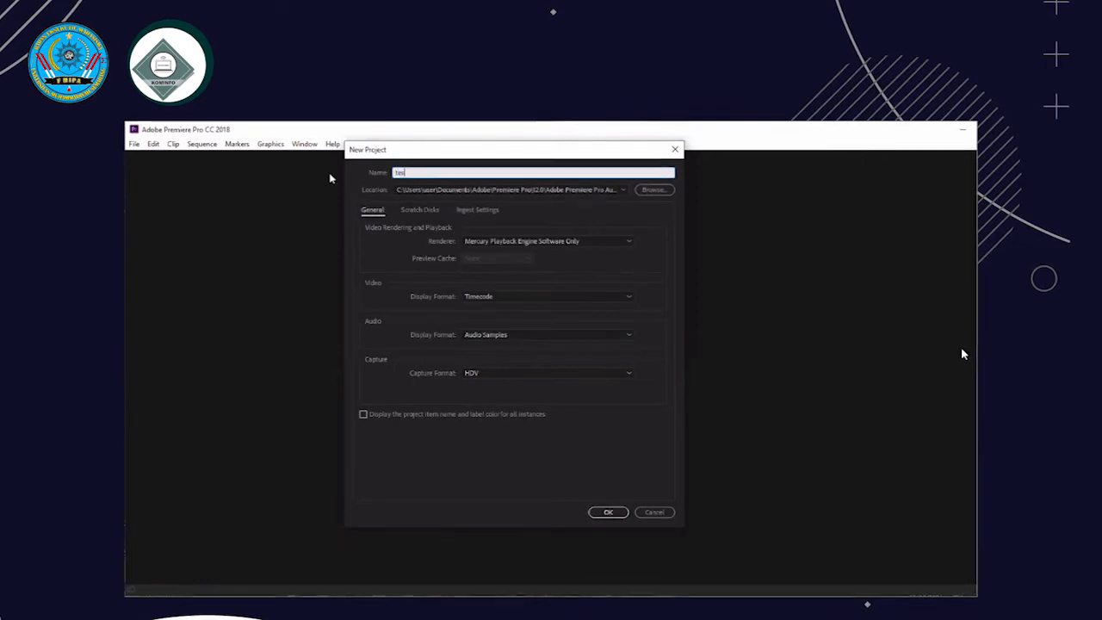
left_click(603, 510)
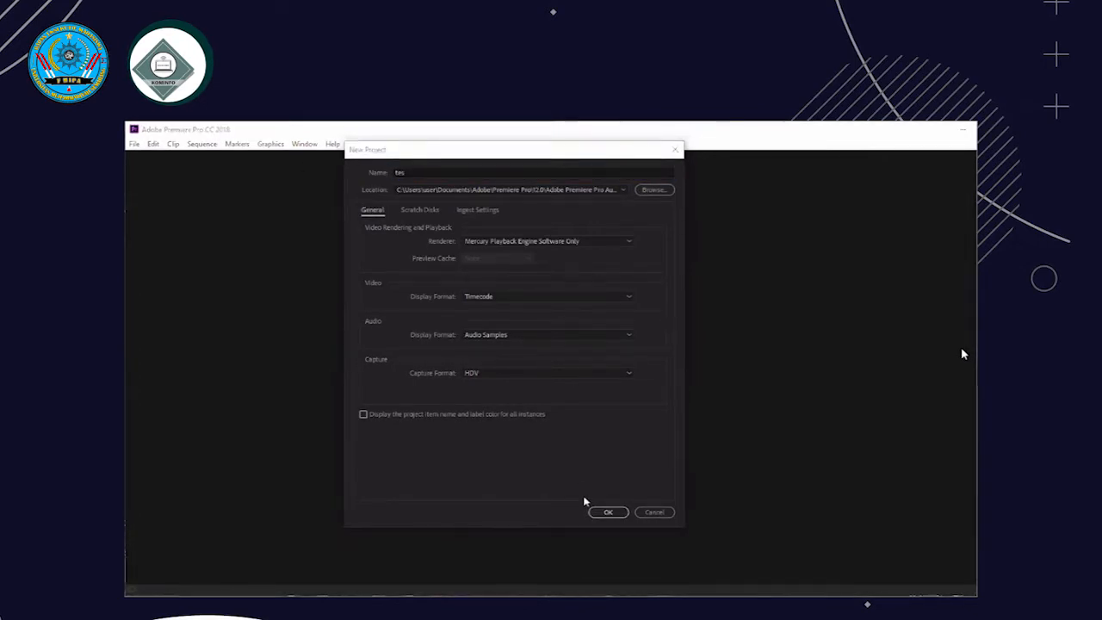
left_click(612, 513)
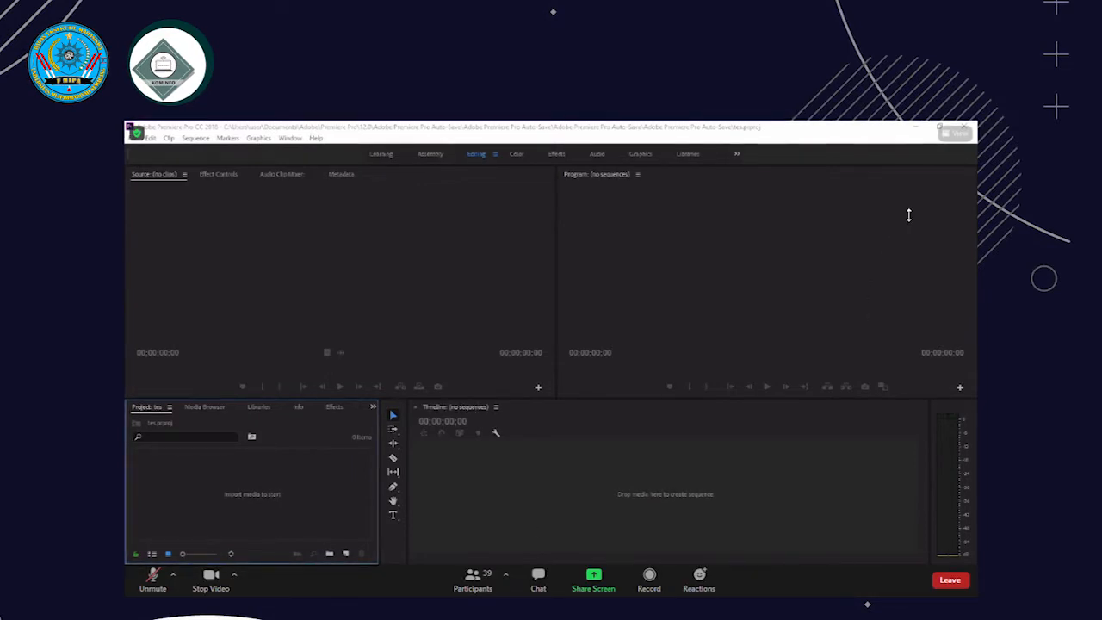
Switch to File Explorer, place its window clear of the project's media area, and open the Tes folder of video clips
mouse_move(560, 556)
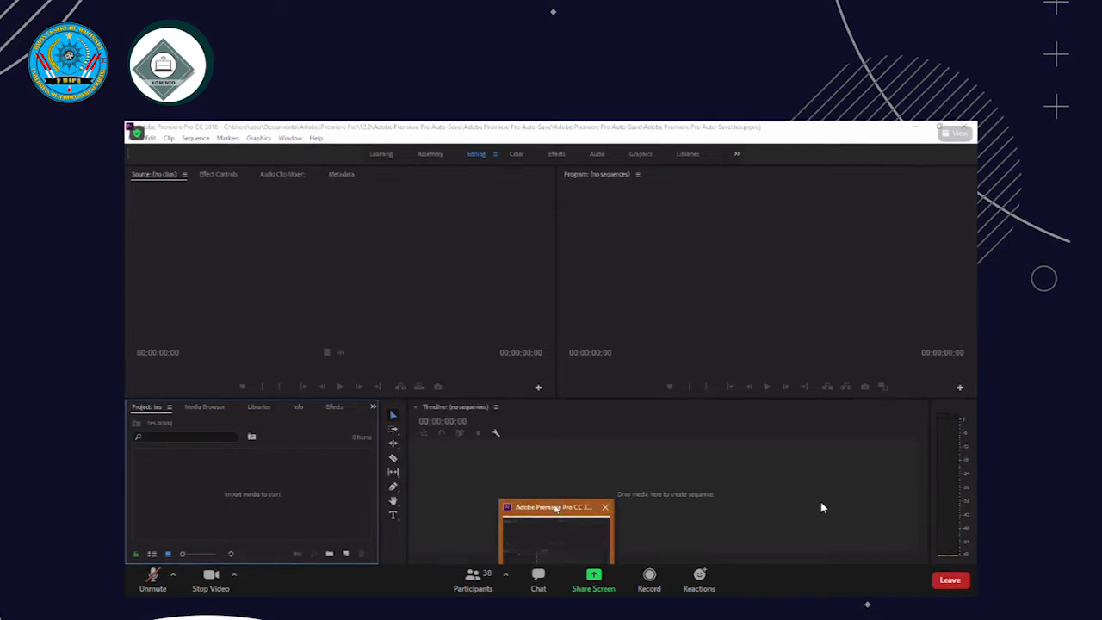
left_click(555, 510)
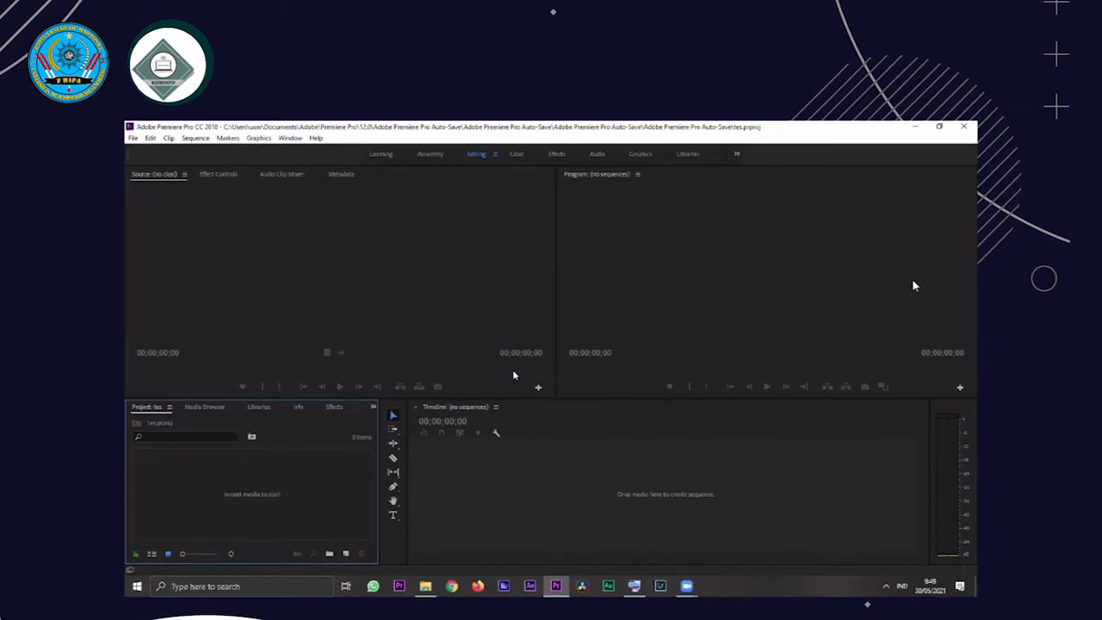
left_click(425, 586)
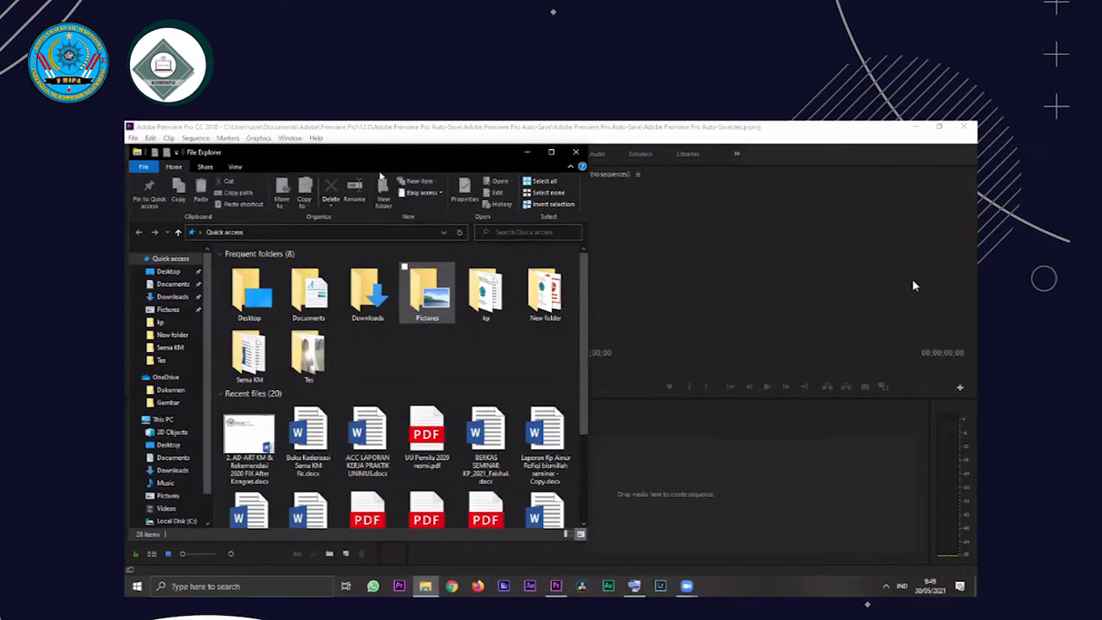
left_click_drag(335, 165, 618, 161)
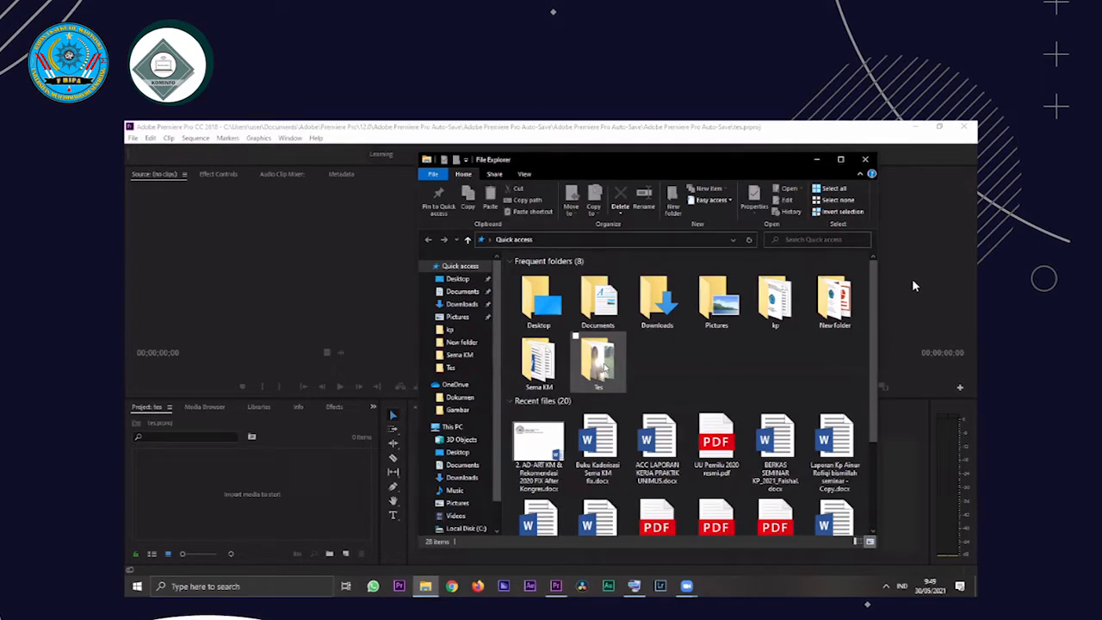
double_click(600, 362)
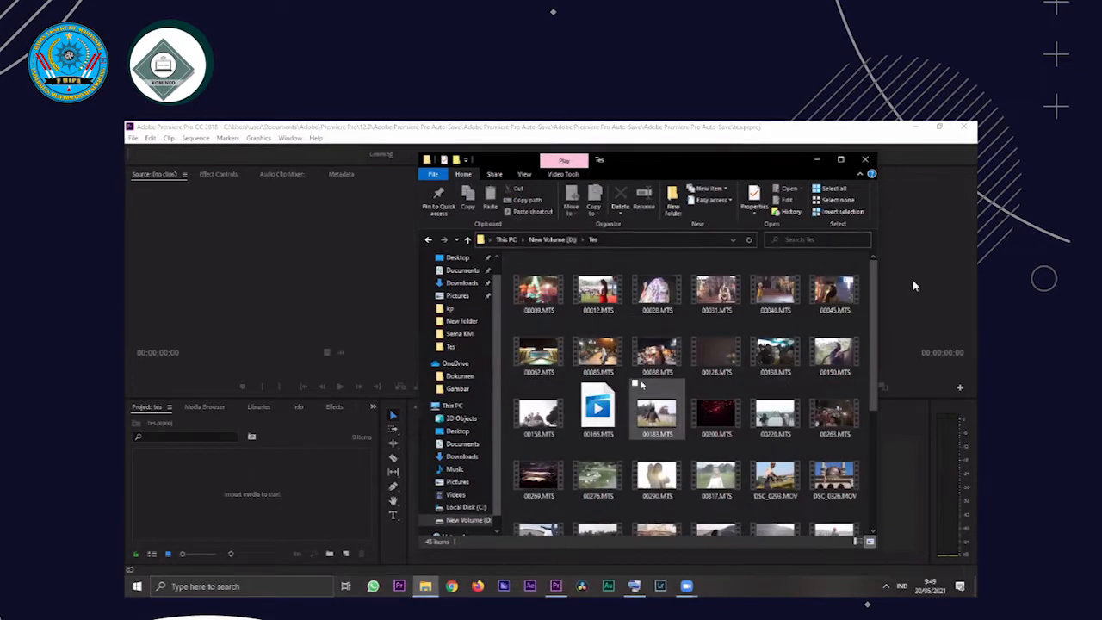
scroll(641, 386, "down", 3)
scroll(642, 386, "down", 1)
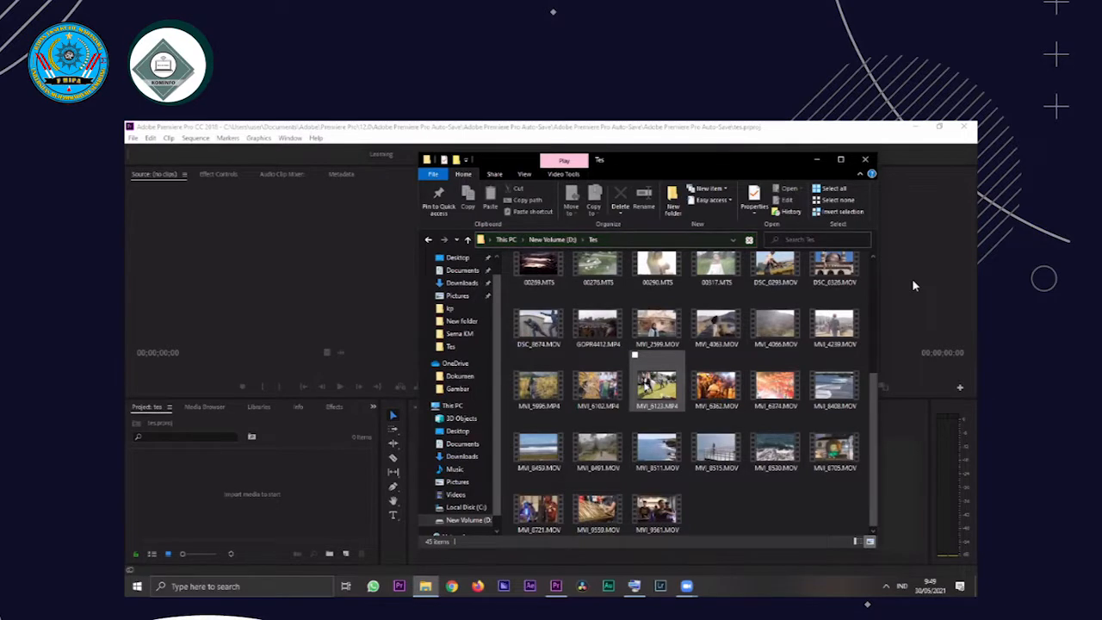
Import the clip MVI_4066.MOV from the Tes folder into the tes project
left_click(641, 333)
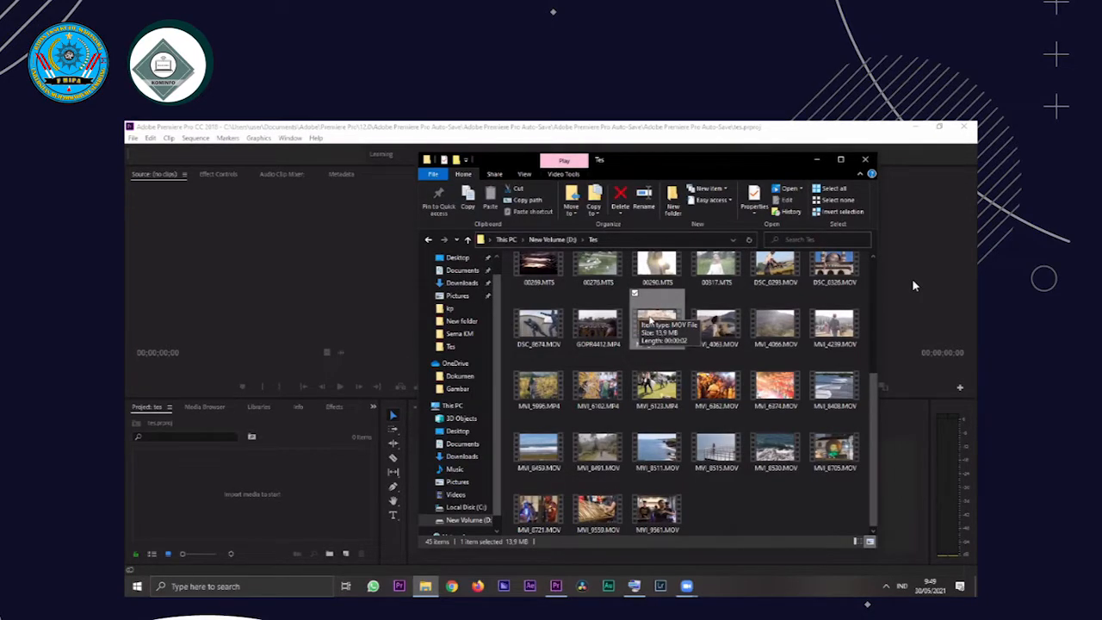
left_click(770, 334)
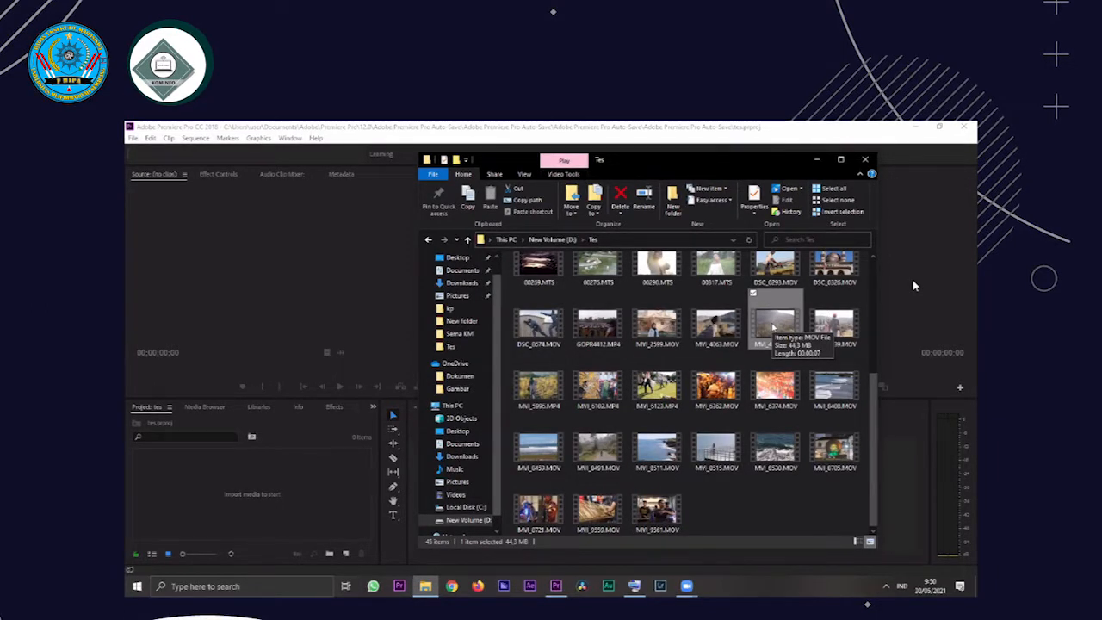
left_click_drag(761, 342, 302, 487)
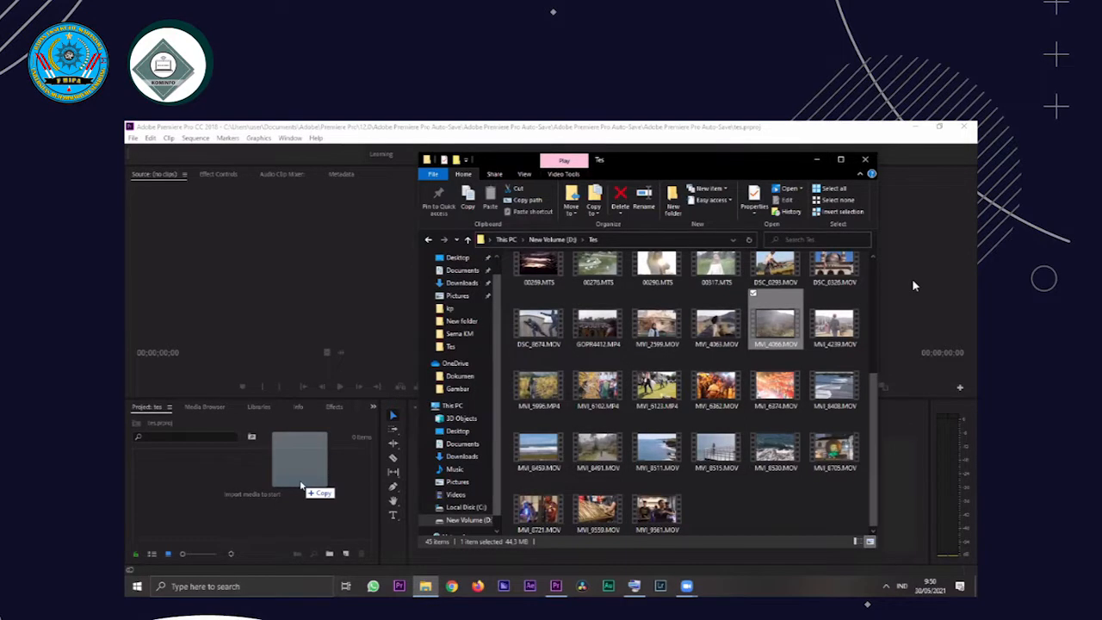
left_click_drag(301, 486, 301, 485)
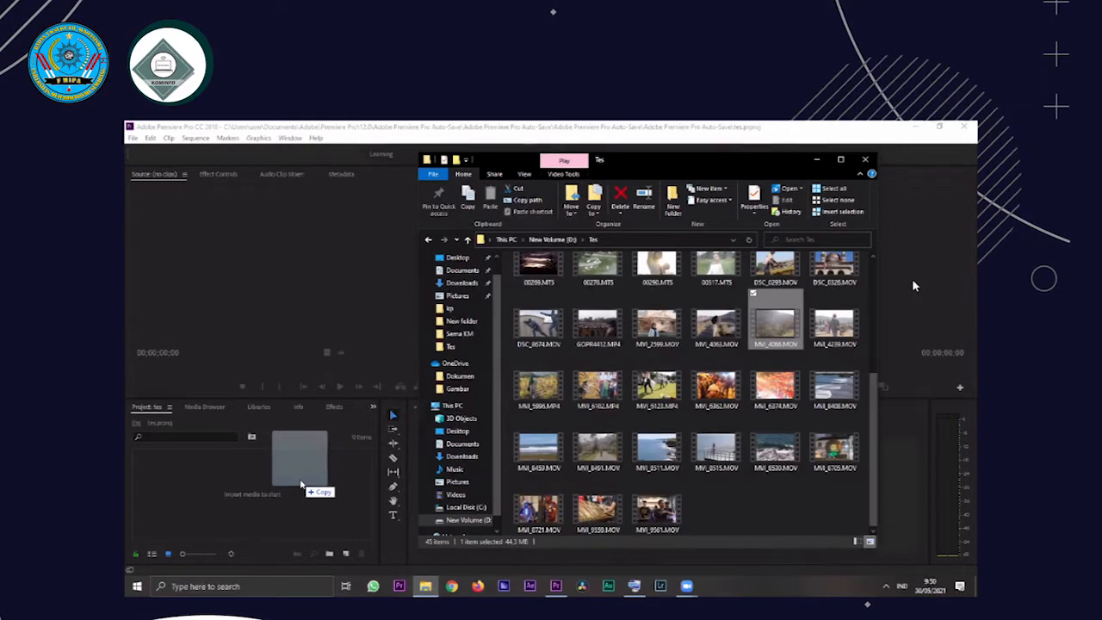
left_click_drag(299, 481, 298, 478)
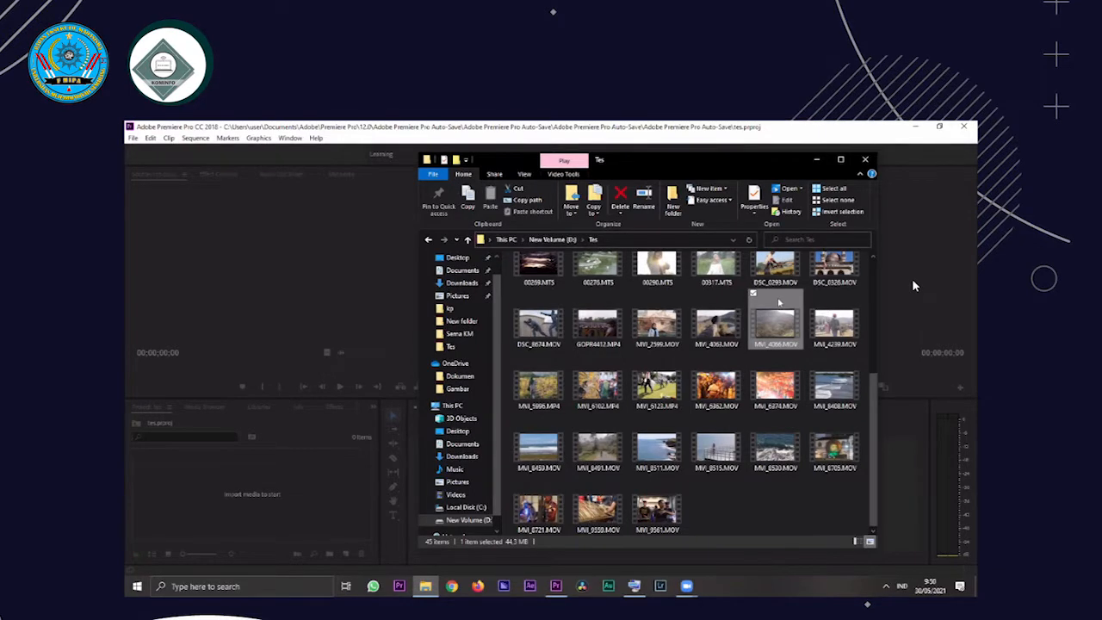
left_click_drag(779, 302, 250, 494)
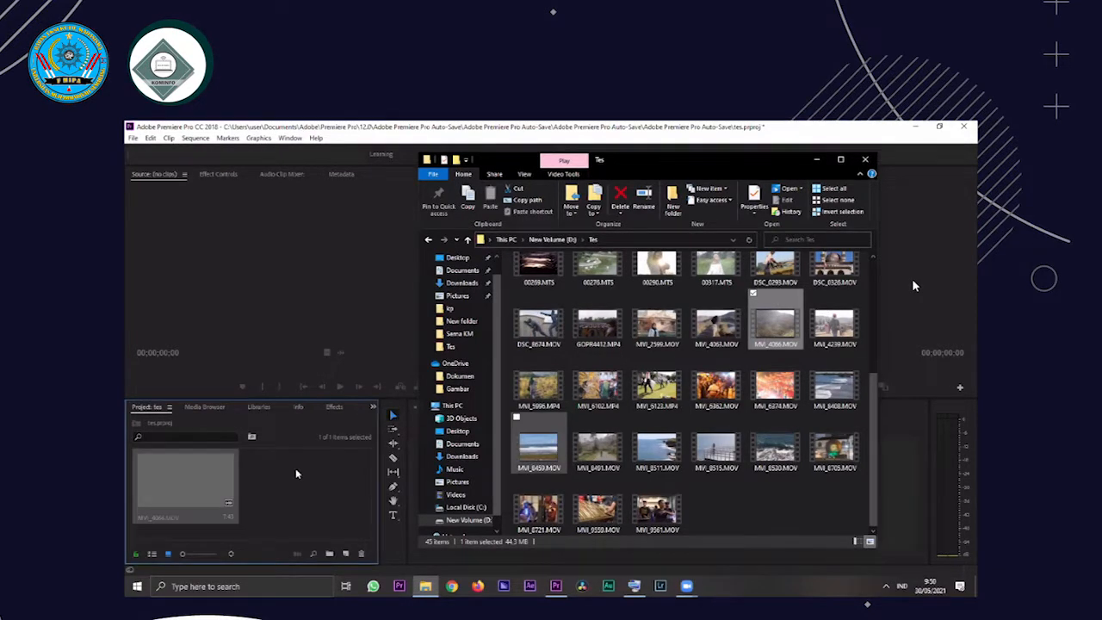
left_click(251, 493)
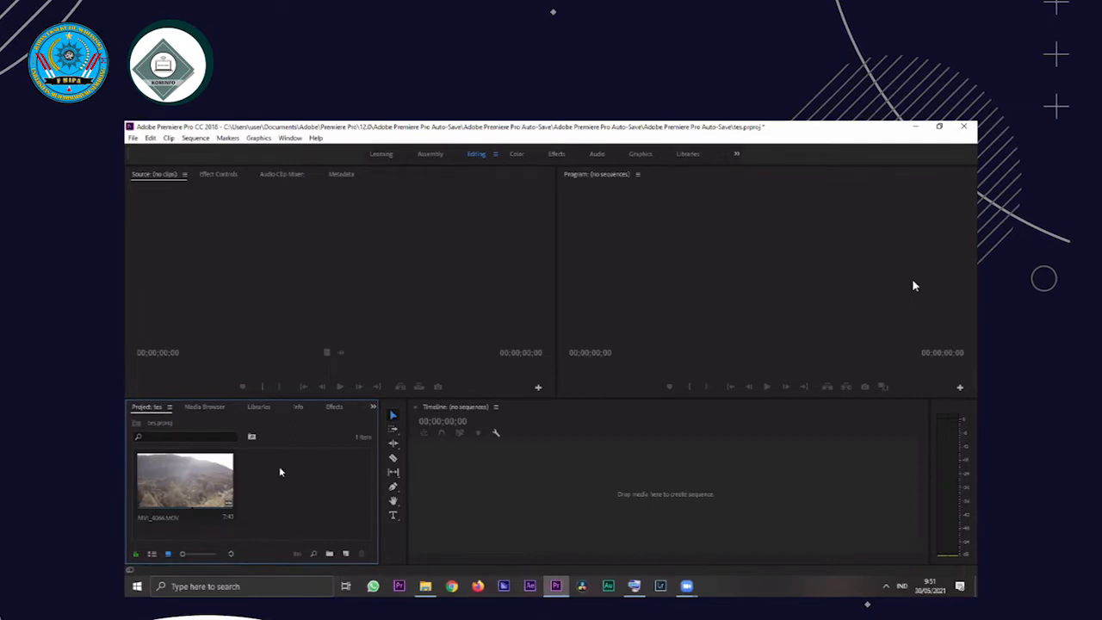
Open MVI_4066.MOV in the Source monitor, preview its footage, and return to the start of the clip
left_click(203, 483)
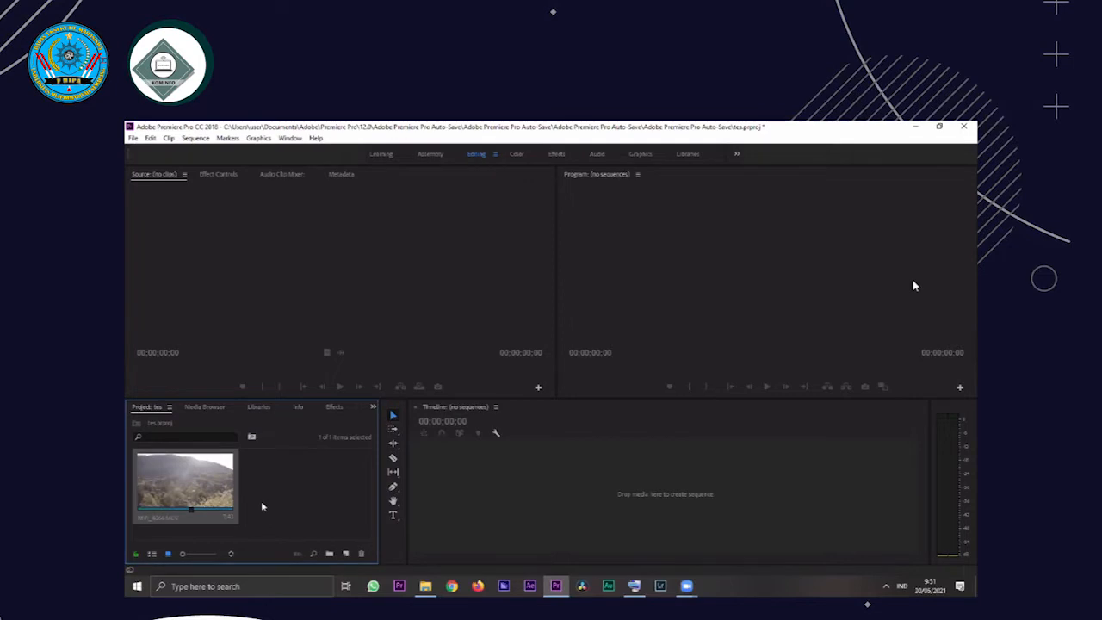
double_click(203, 510)
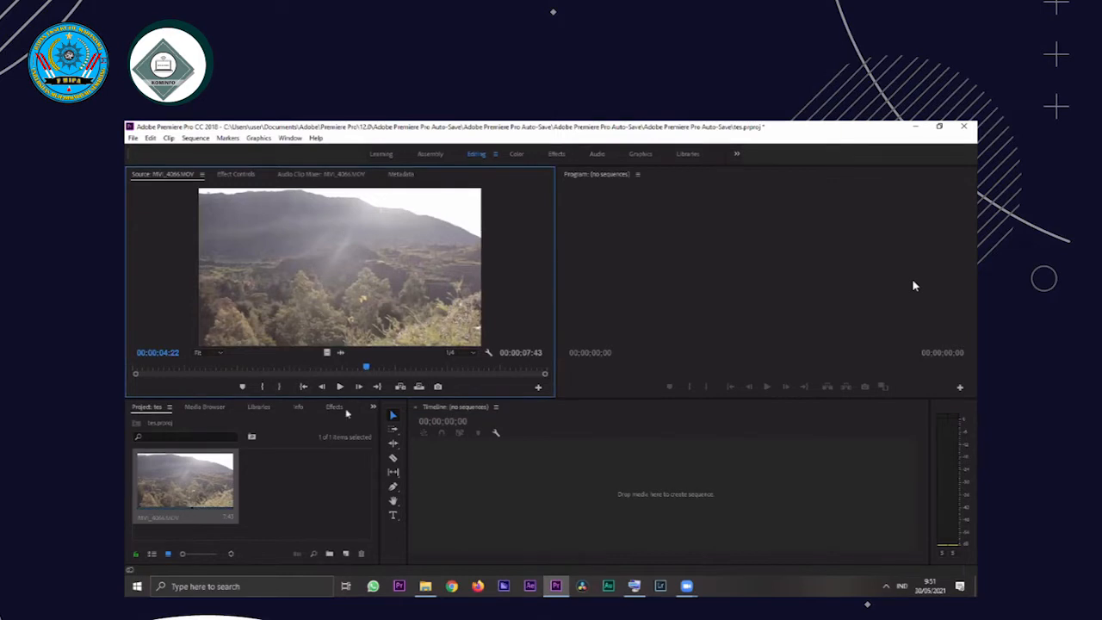
left_click_drag(226, 368, 376, 376)
left_click(340, 386)
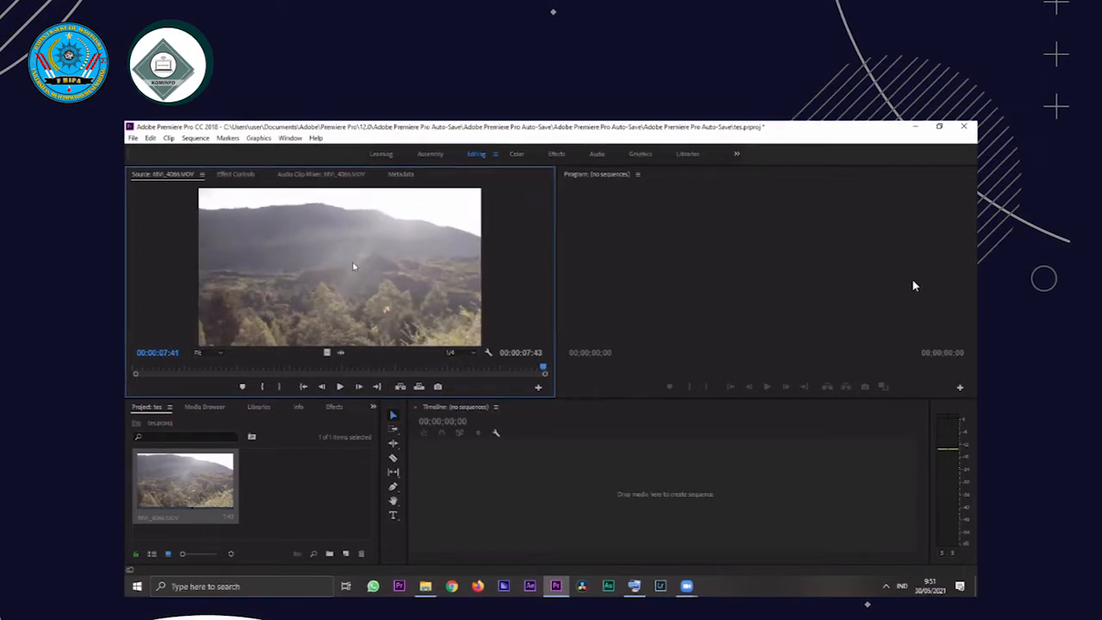
left_click(177, 370)
left_click_drag(173, 367, 126, 370)
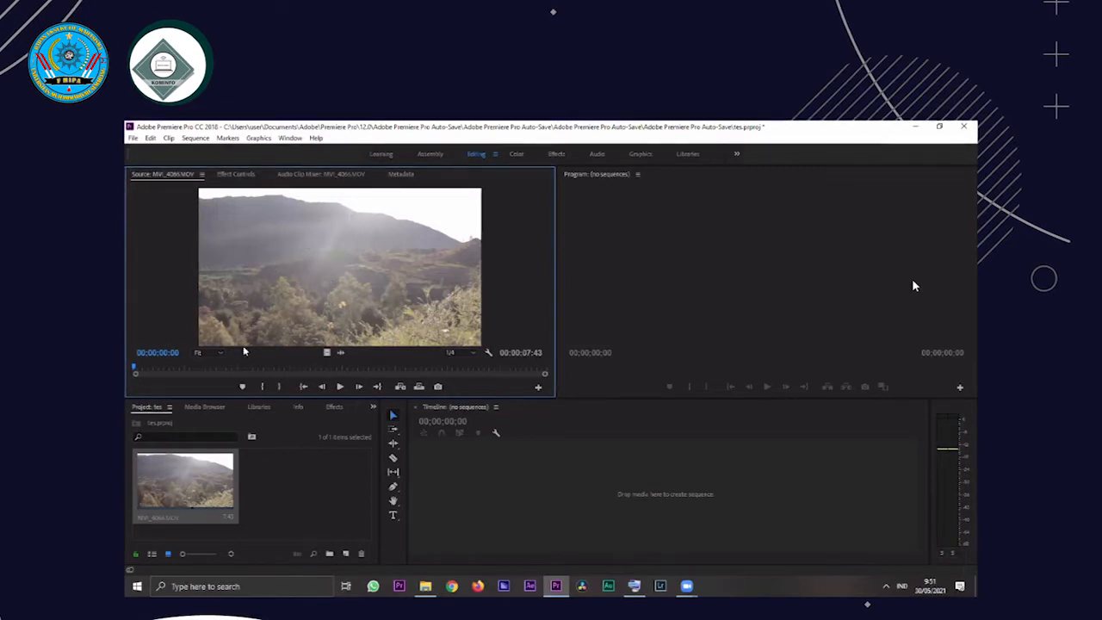
left_click(343, 386)
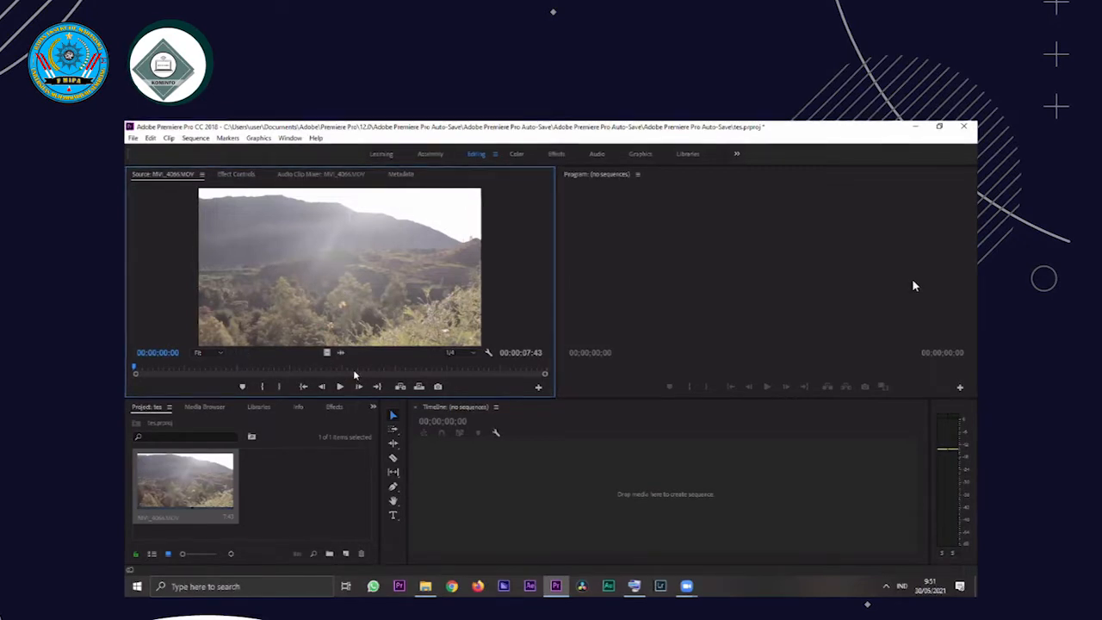
Play the source clip to 00:00:00:48 and mark the In point there
left_click(160, 369)
scroll(264, 315, "up", 8)
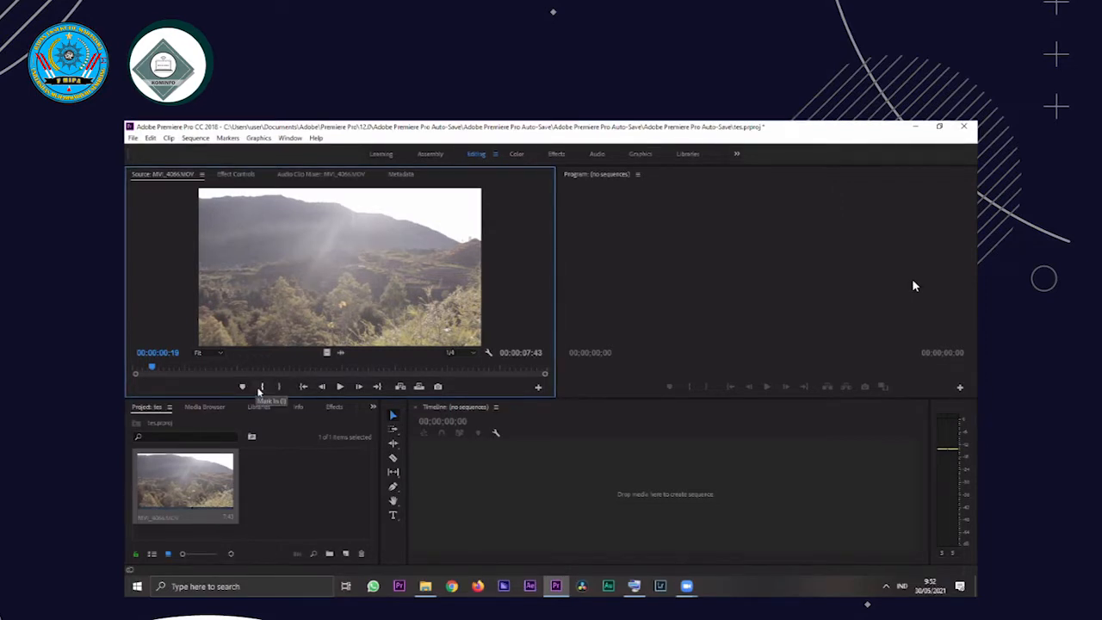
left_click_drag(127, 369, 150, 367)
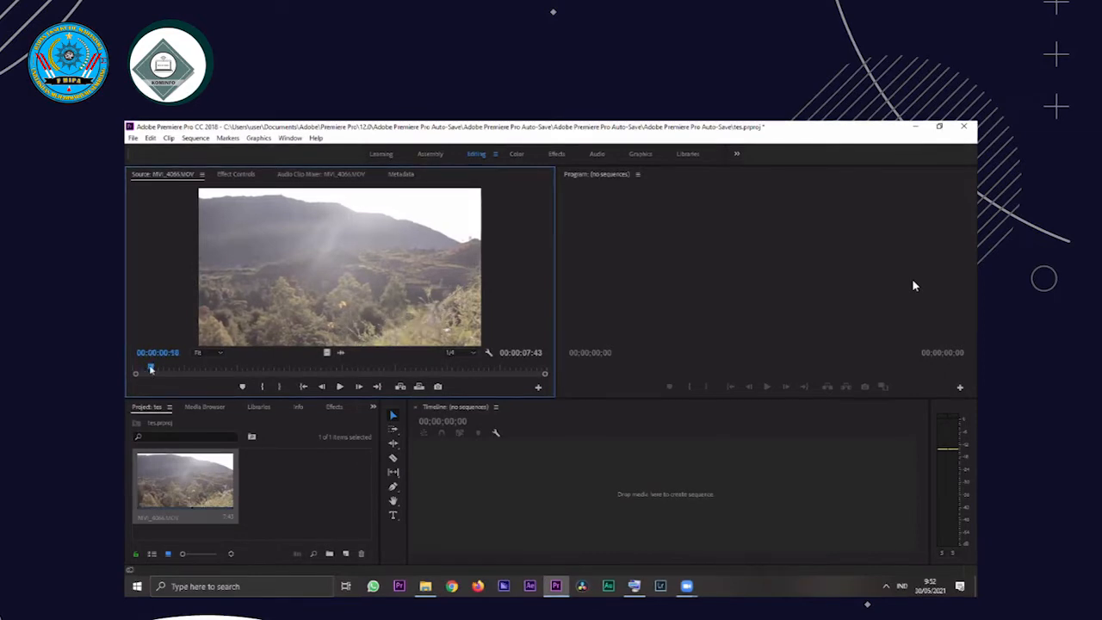
key("space")
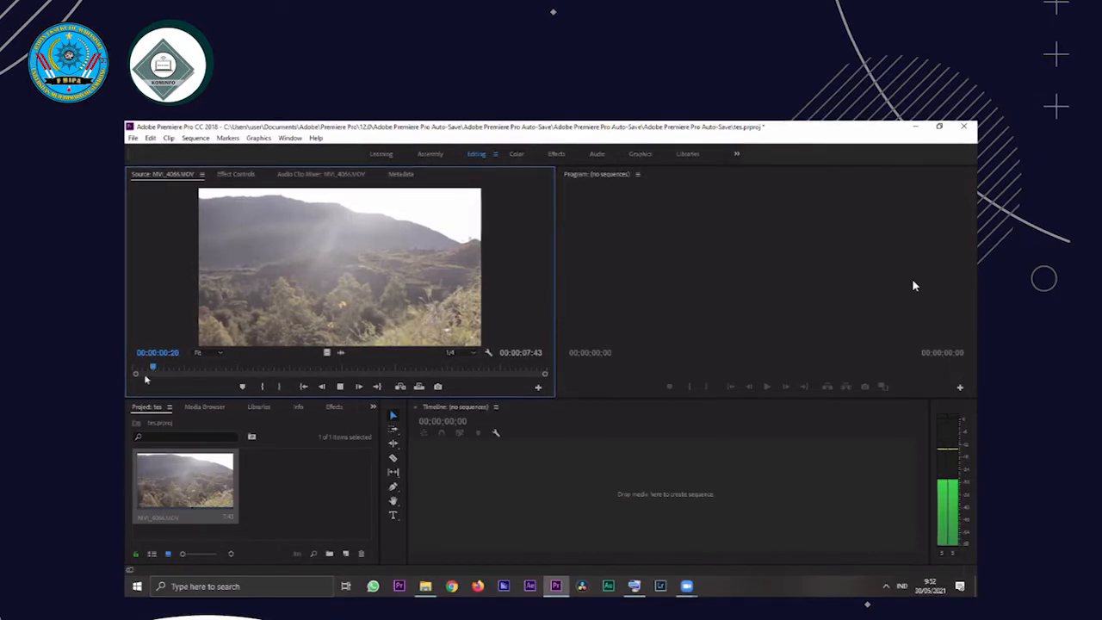
key("space")
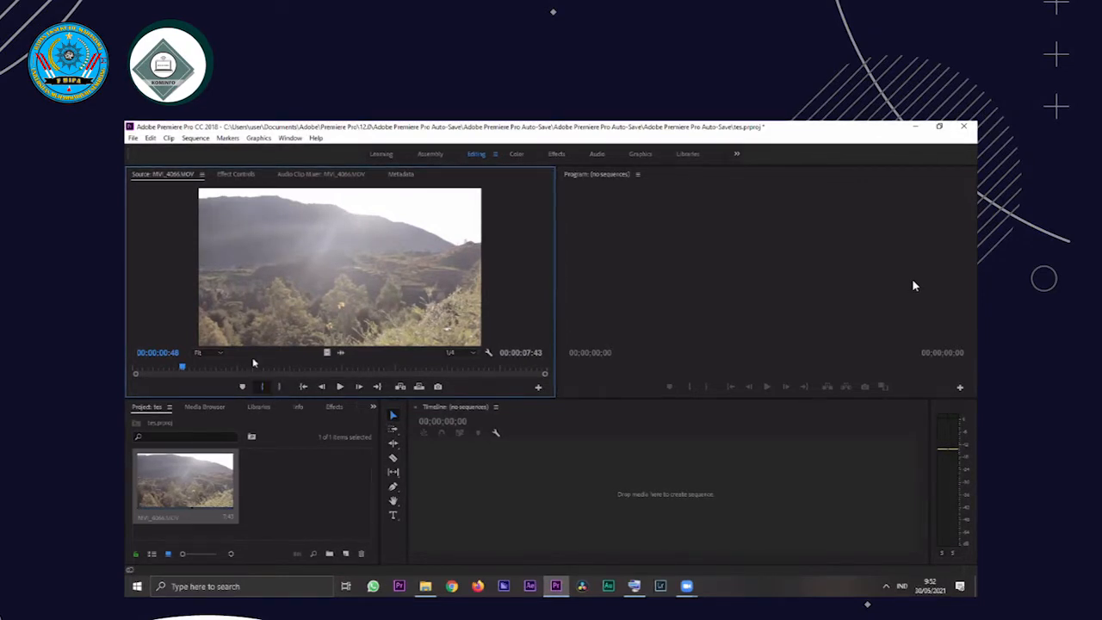
key("i")
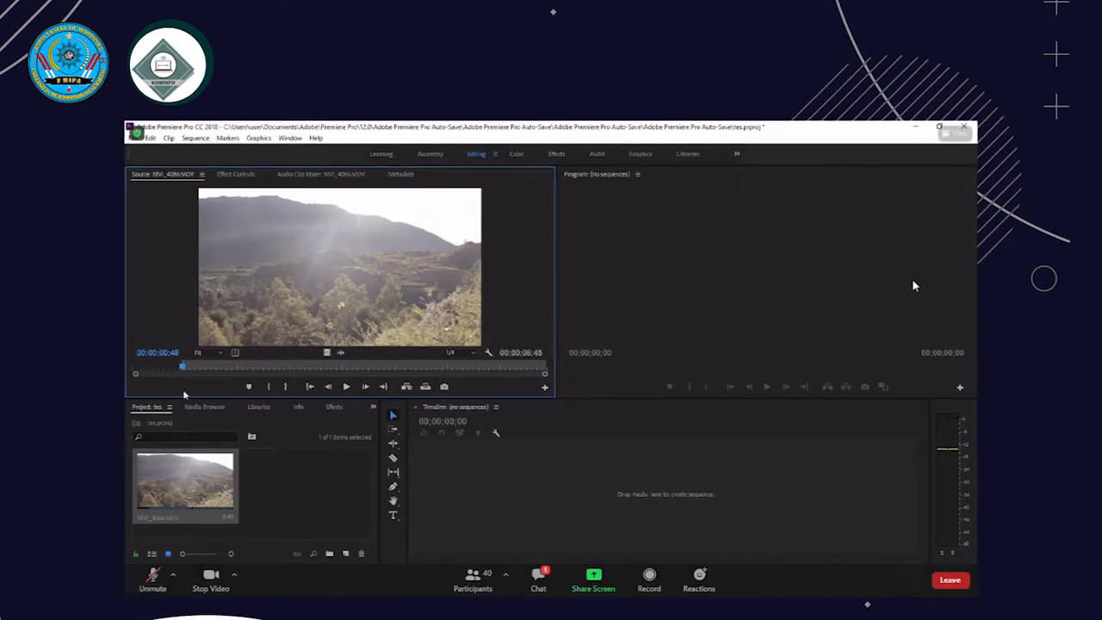
Mark the source clip's Out point at 00:00:02:07 and move its In point to 00:00:00:40
left_click(346, 388)
left_click(346, 387)
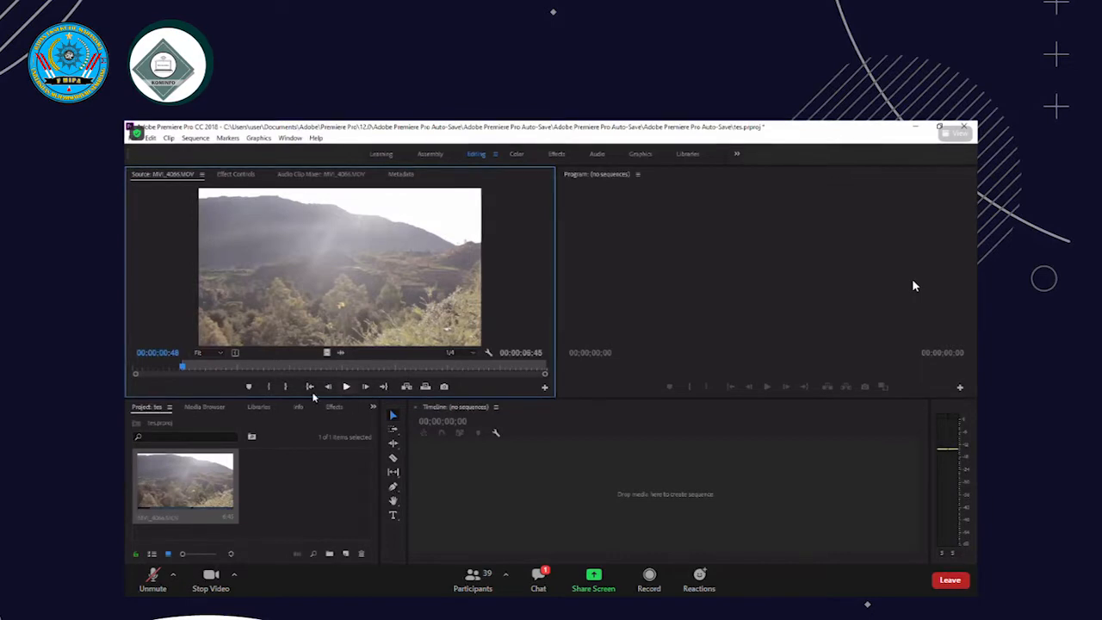
left_click(239, 369)
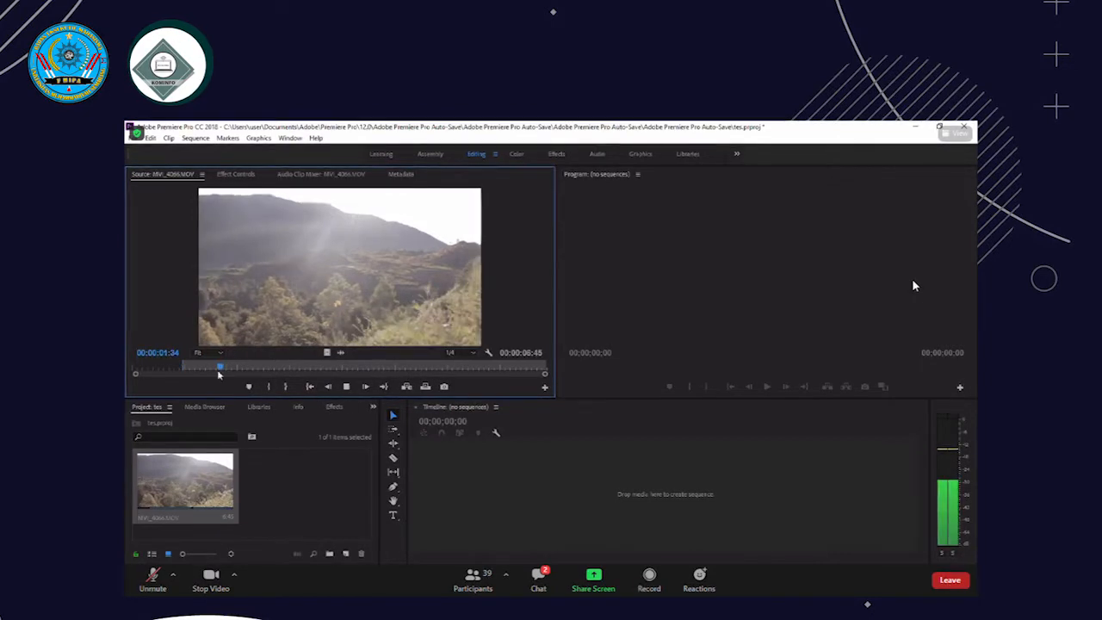
left_click(190, 379)
key("space")
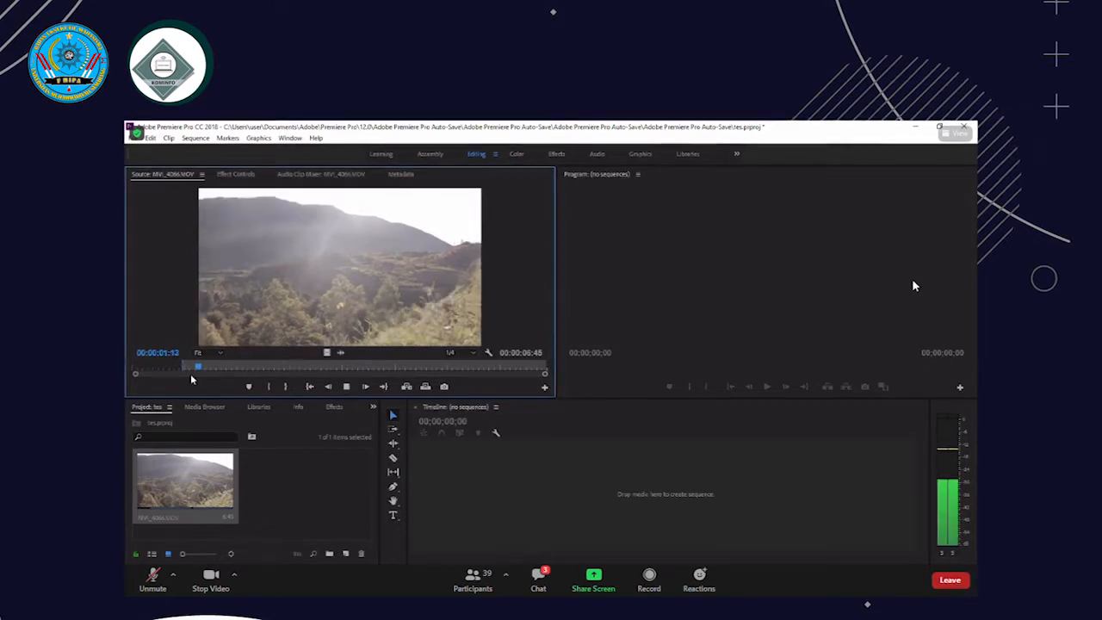
key("space")
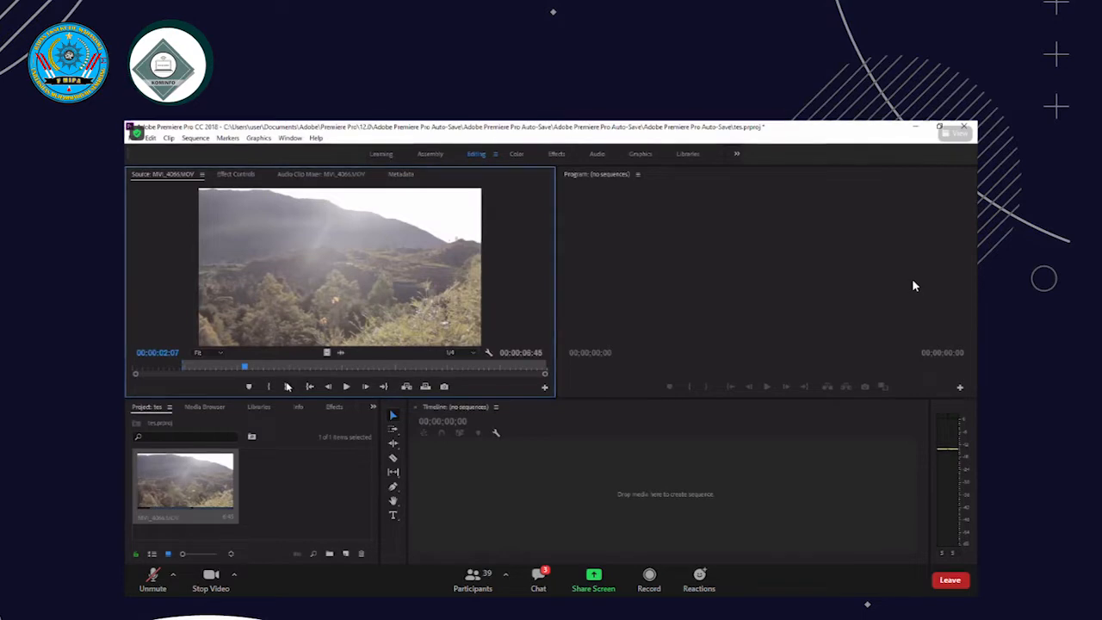
left_click(288, 387)
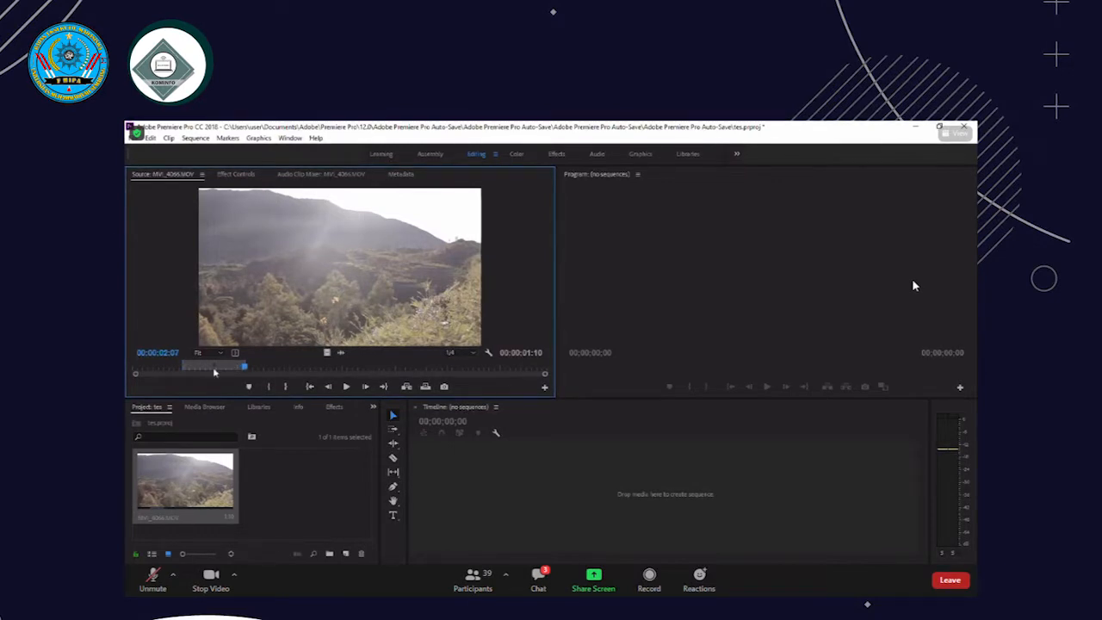
left_click(177, 368)
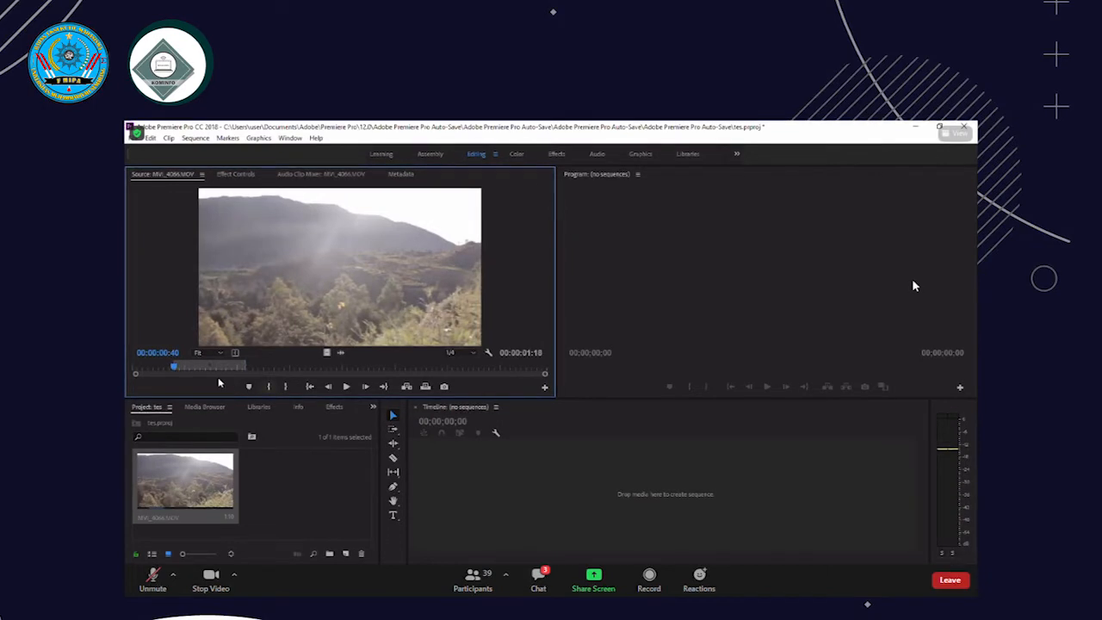
key("space")
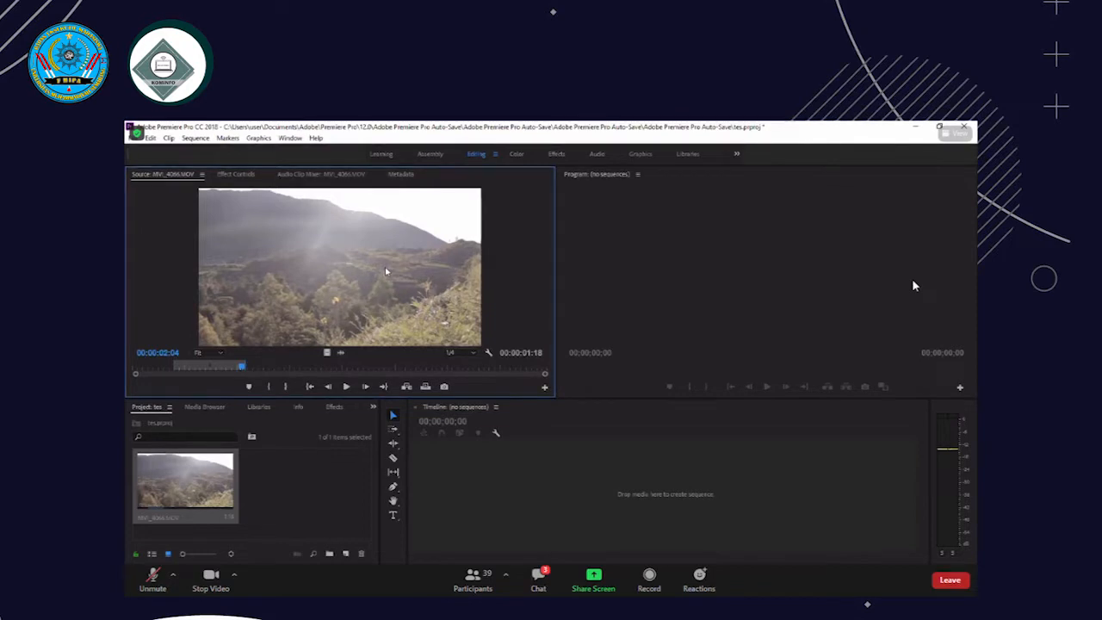
Add the marked range of MVI_4066.MOV to the empty timeline as a new sequence and put the playhead near its start
left_click_drag(427, 351, 477, 483)
left_click_drag(478, 483, 457, 476)
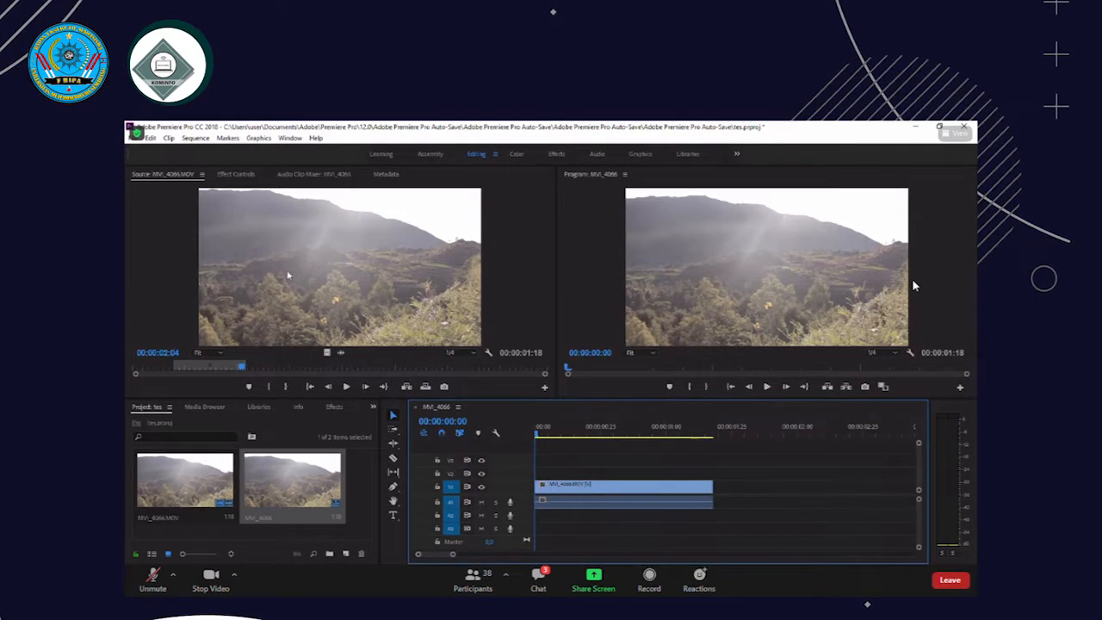
left_click(538, 430)
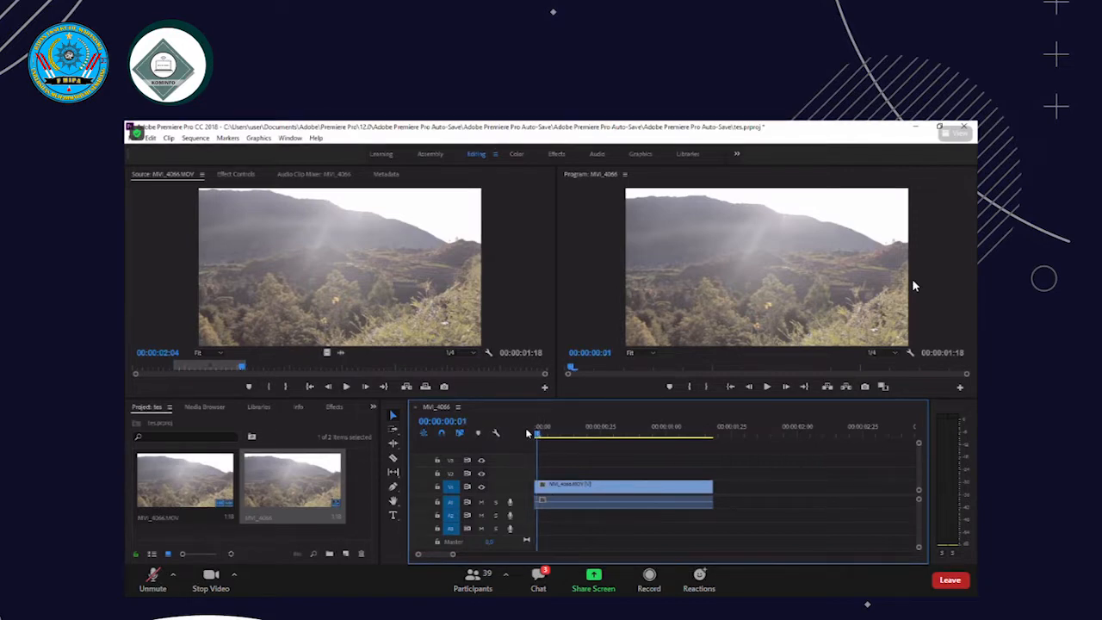
Play the sequence from its start in the Program monitor and review the placed clip
left_click(533, 432)
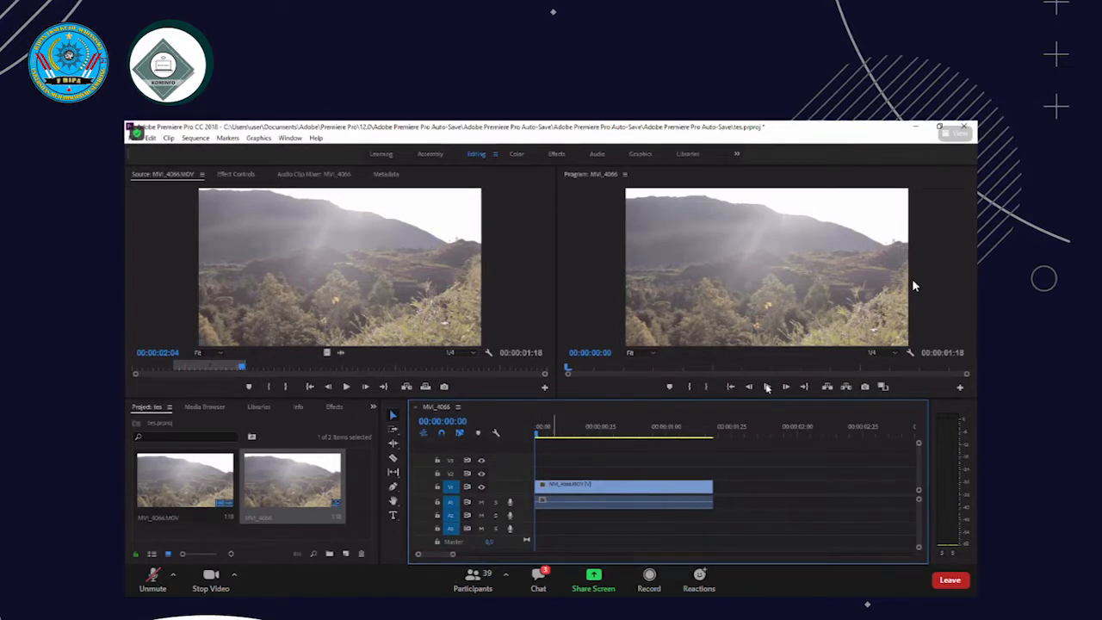
left_click(767, 387)
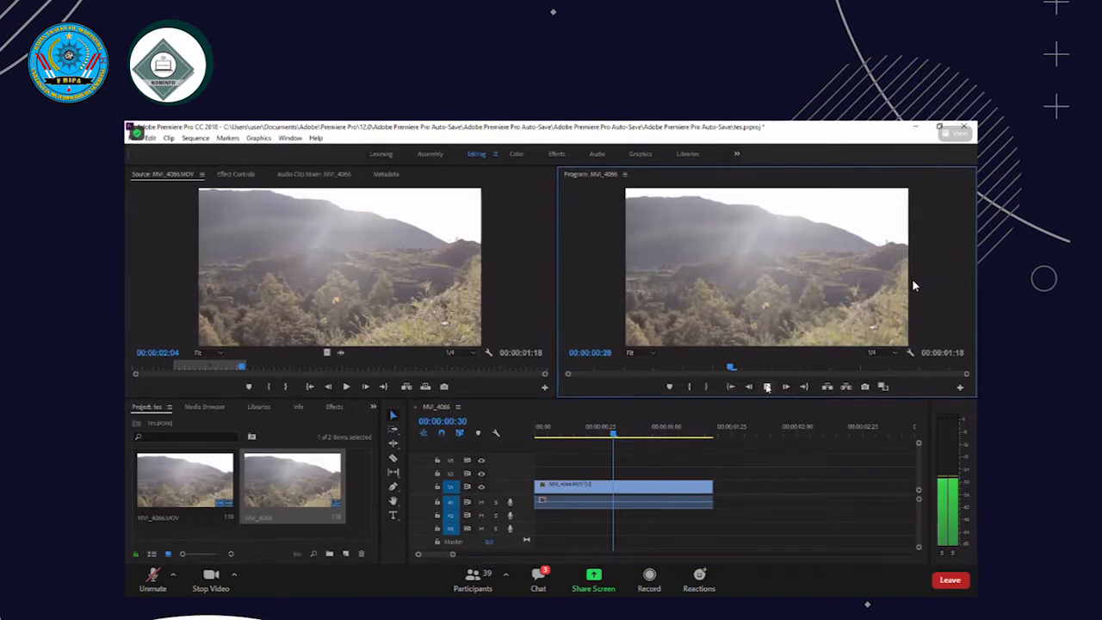
left_click(566, 434)
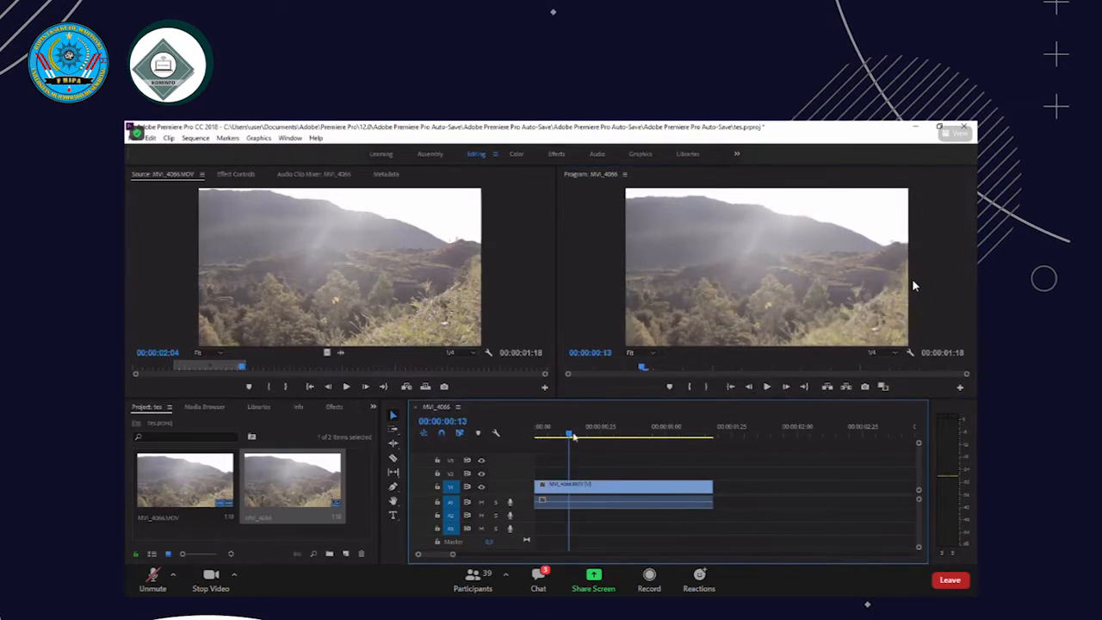
key("space")
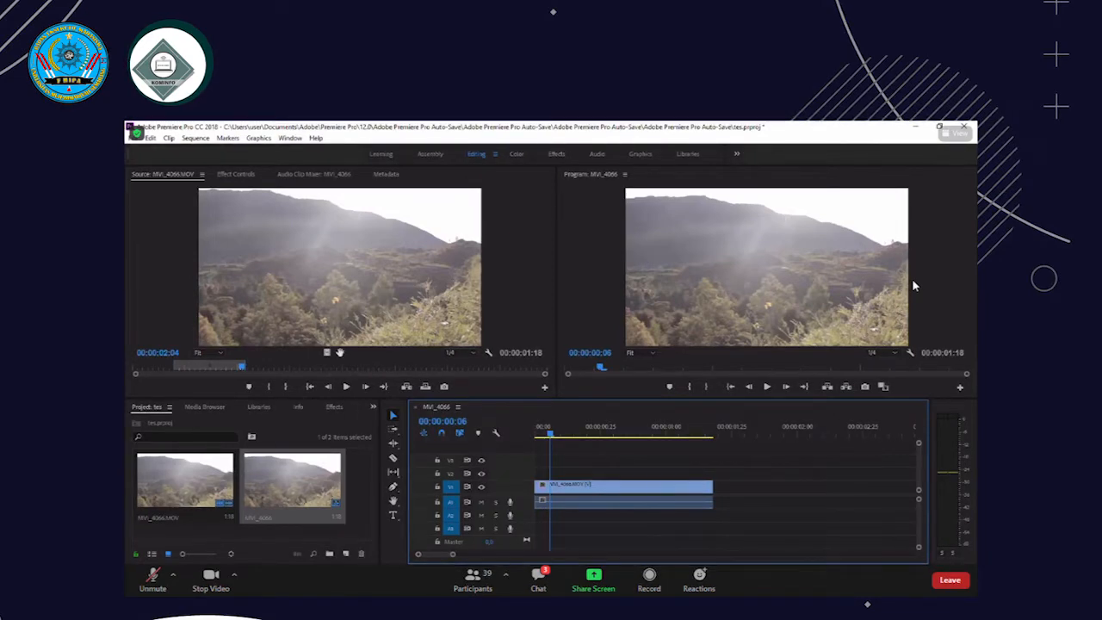
Try adding only the video of the marked source range to track V2, undo it, and replay the sequence
mouse_move(557, 486)
left_mouse_down()
mouse_move(572, 514)
mouse_move(657, 533)
mouse_move(546, 523)
mouse_move(350, 352)
mouse_move(500, 433)
mouse_move(542, 483)
left_mouse_up()
left_click_drag(608, 450, 585, 479)
left_click(583, 459)
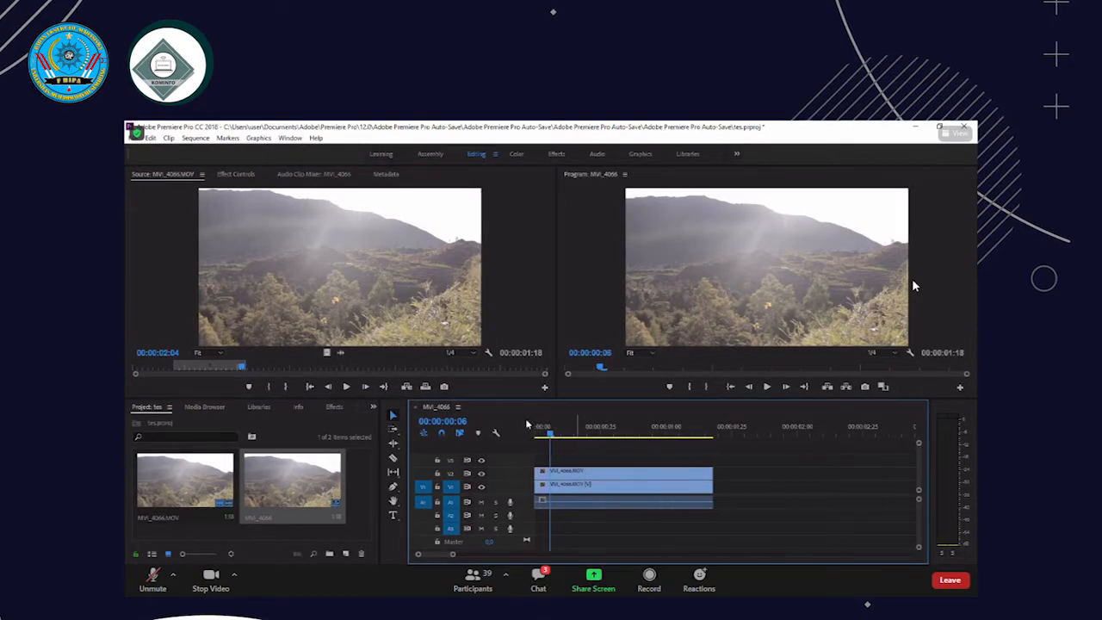
key("ctrl+z")
key("space")
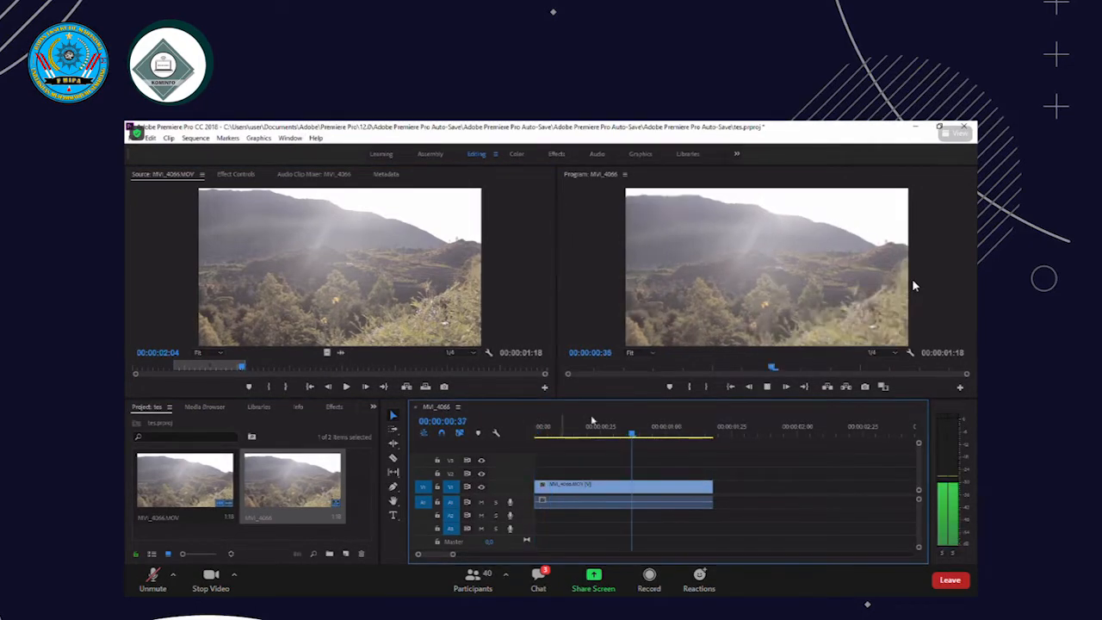
key("space")
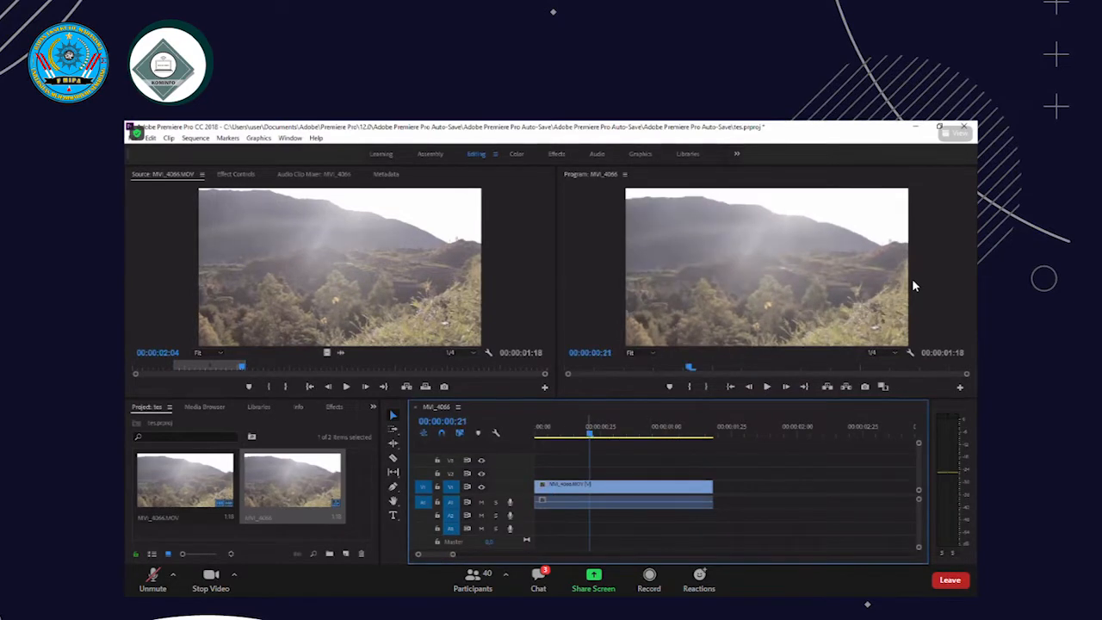
Switch to File Explorer's Tes folder and select DSC_0293, MVI_2599, MVI_4063, MVI_4239, MVI_5996, MVI_6362, MVI_8408 and MVI_8459
mouse_move(438, 564)
left_click(462, 497)
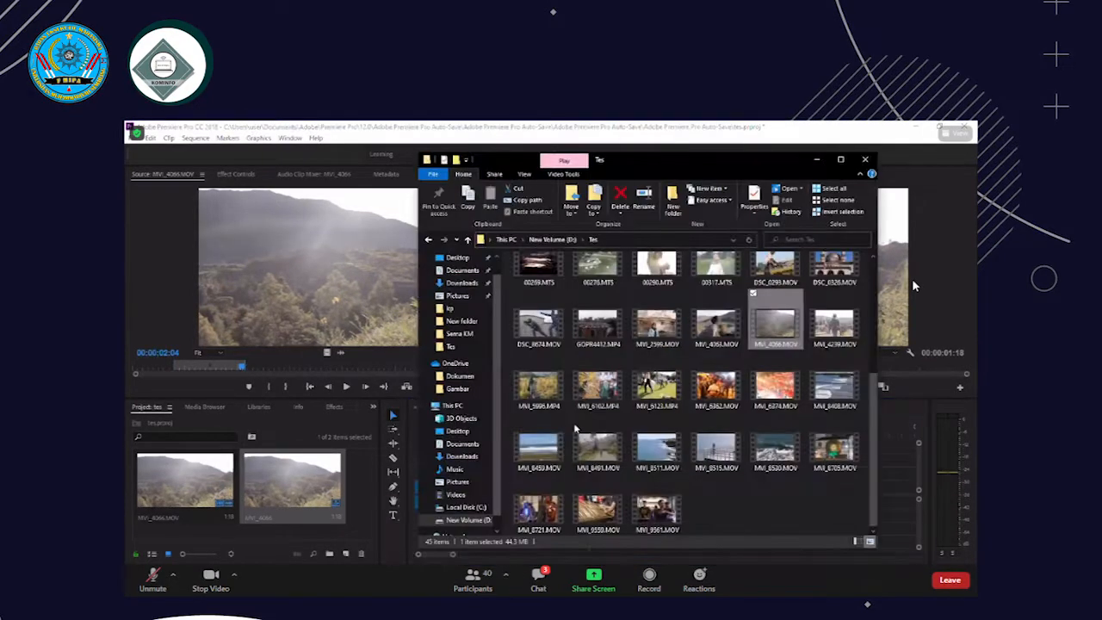
left_click(730, 319)
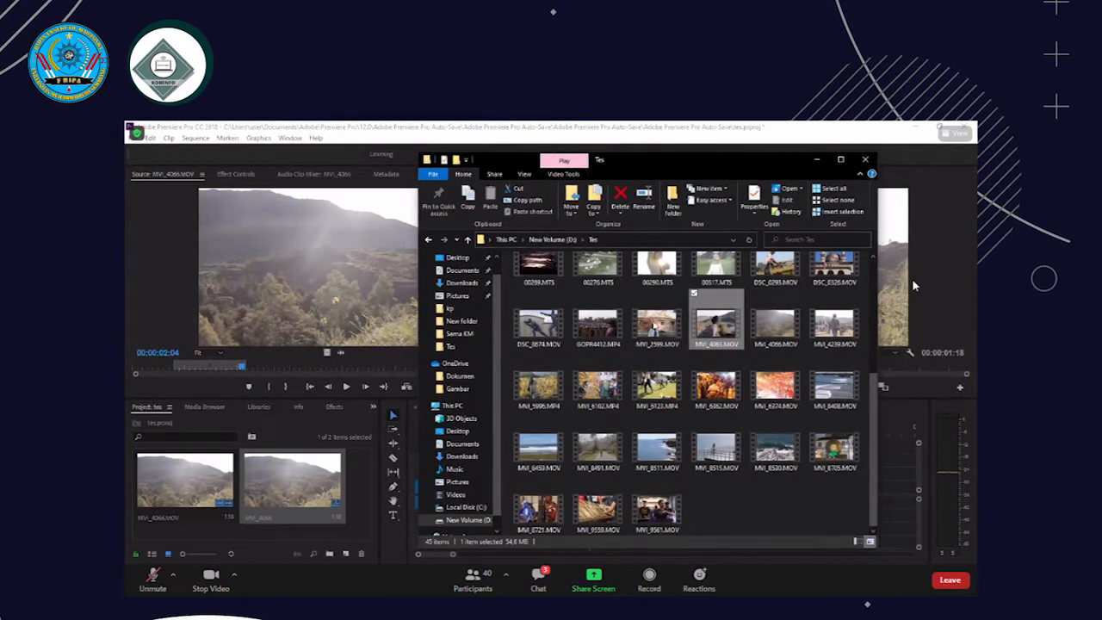
left_click(656, 323, "ctrl")
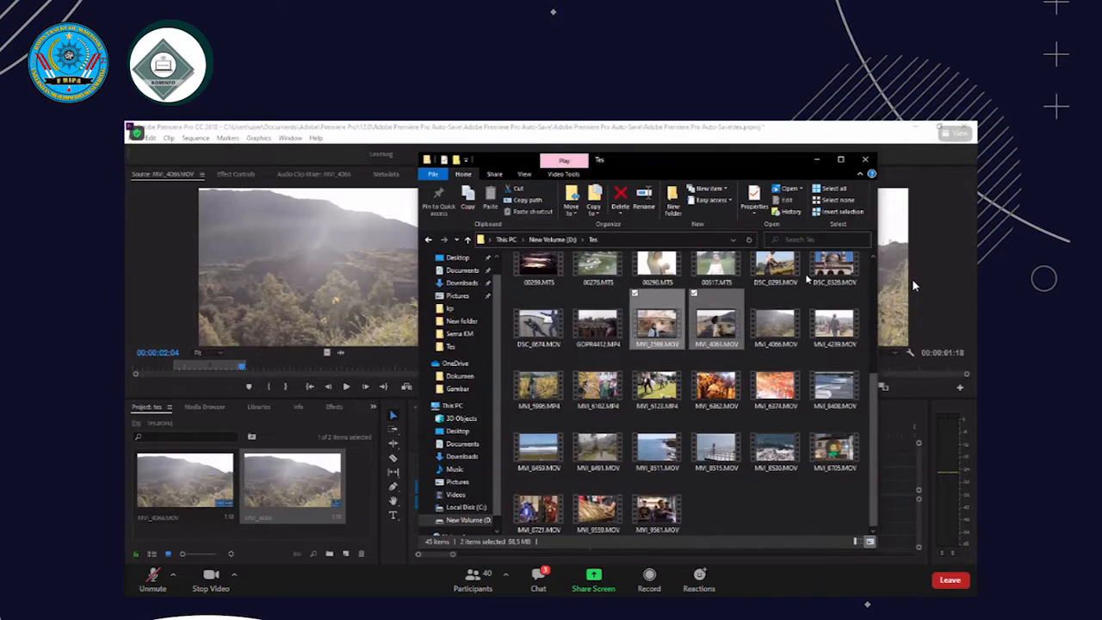
left_click(774, 270, "ctrl")
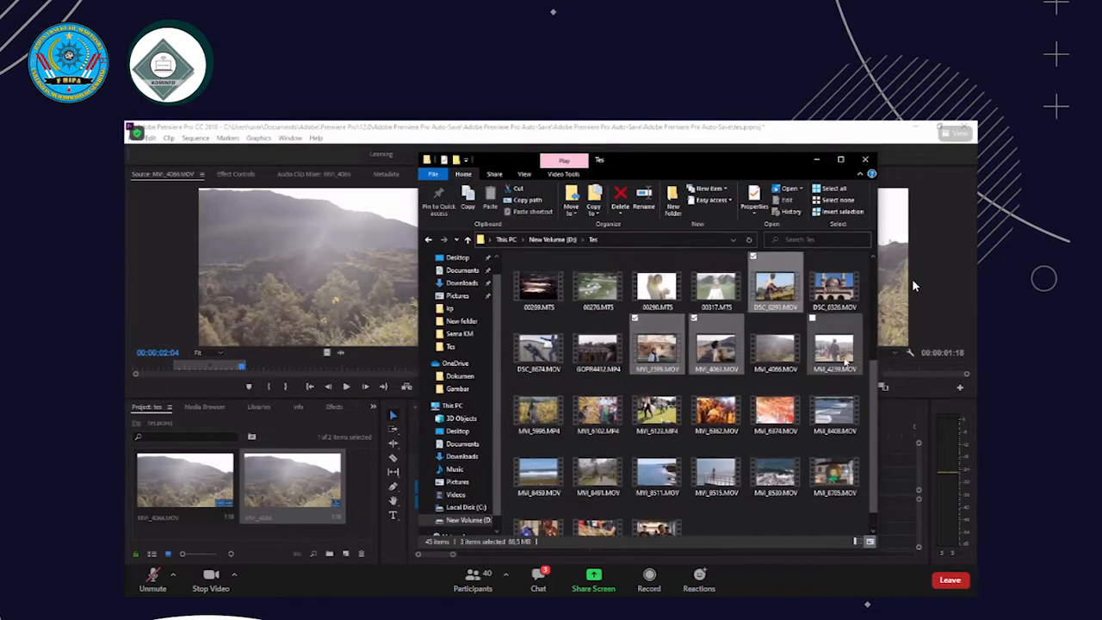
left_click(840, 391, "ctrl")
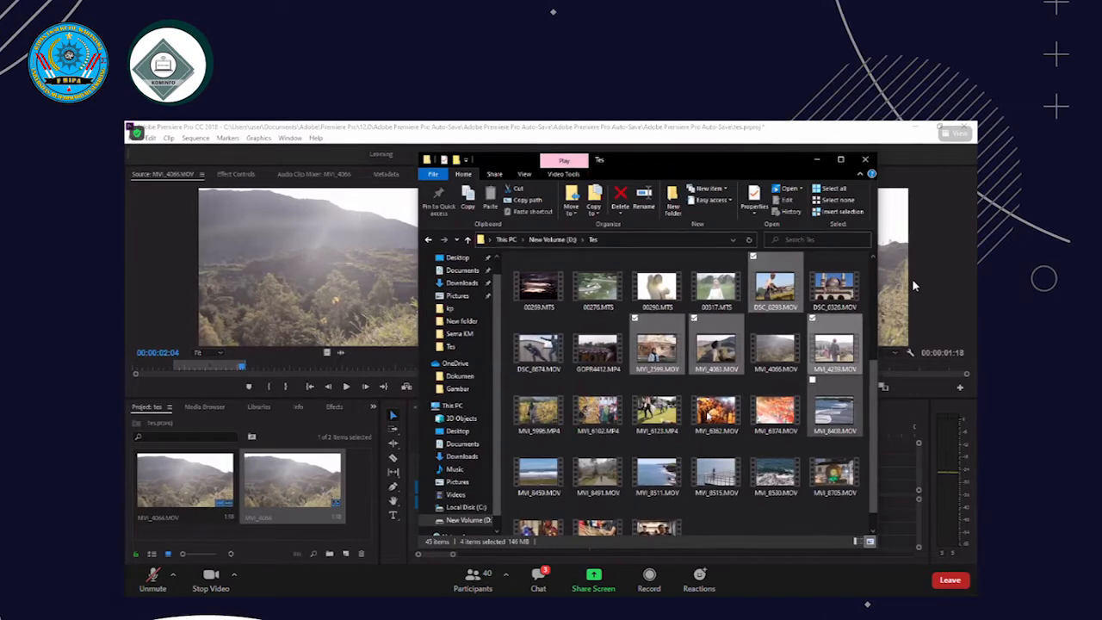
left_click(716, 411, "ctrl")
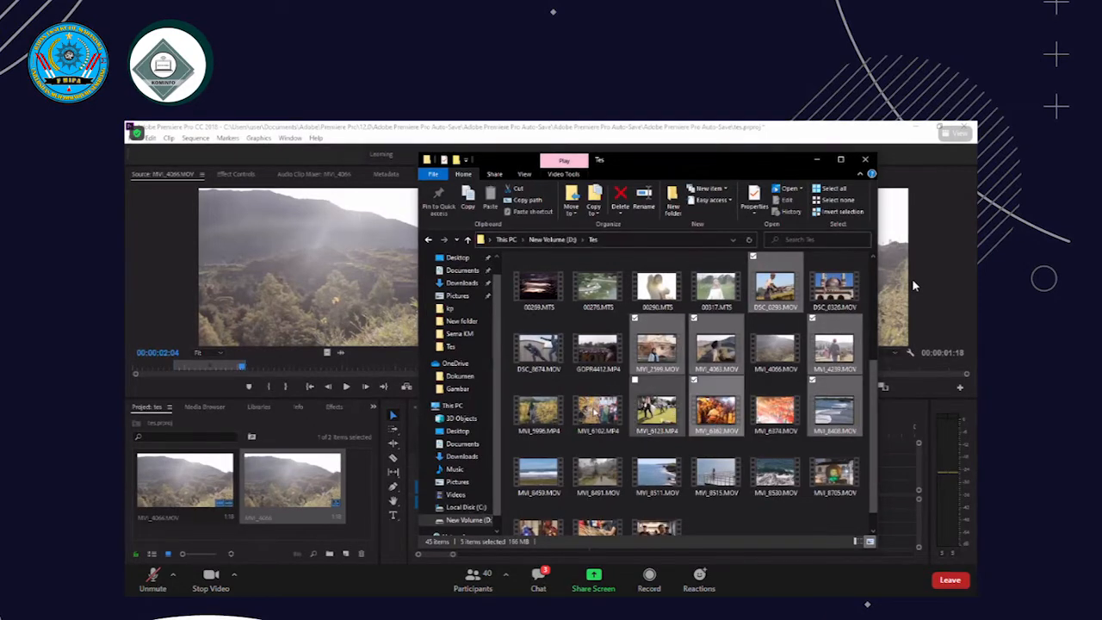
left_click(539, 411, "ctrl")
left_click(538, 472, "ctrl")
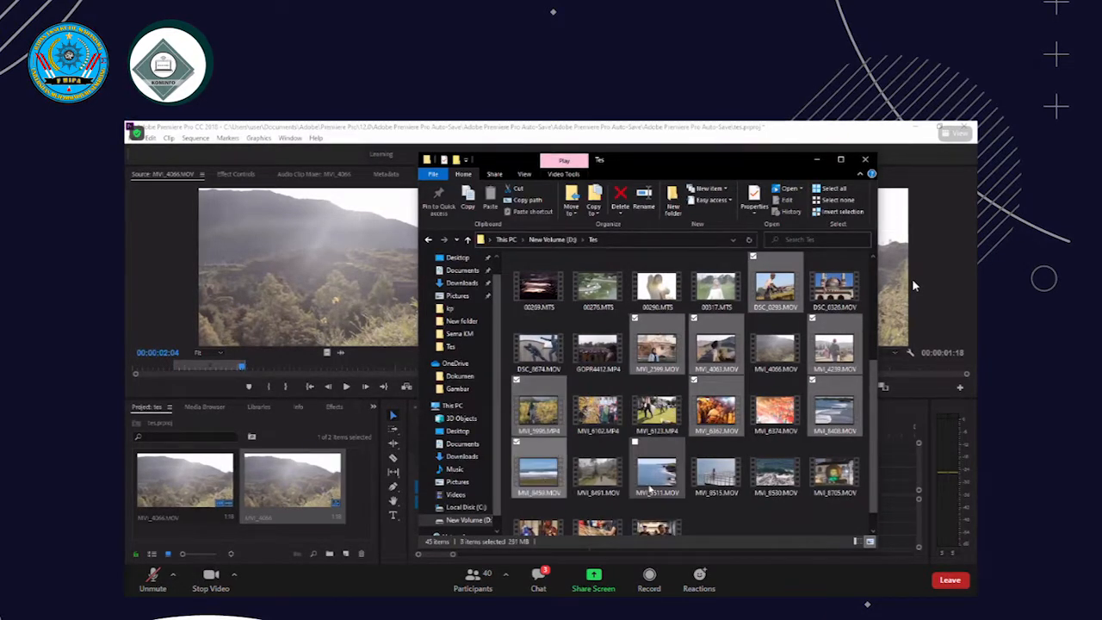
Add MVI_8491, MVI_8530, MVI_8705, MVI_8721, MVI_6374, MVI_8515 and DSC_0326 to the file selection
scroll(591, 449, "down", 1)
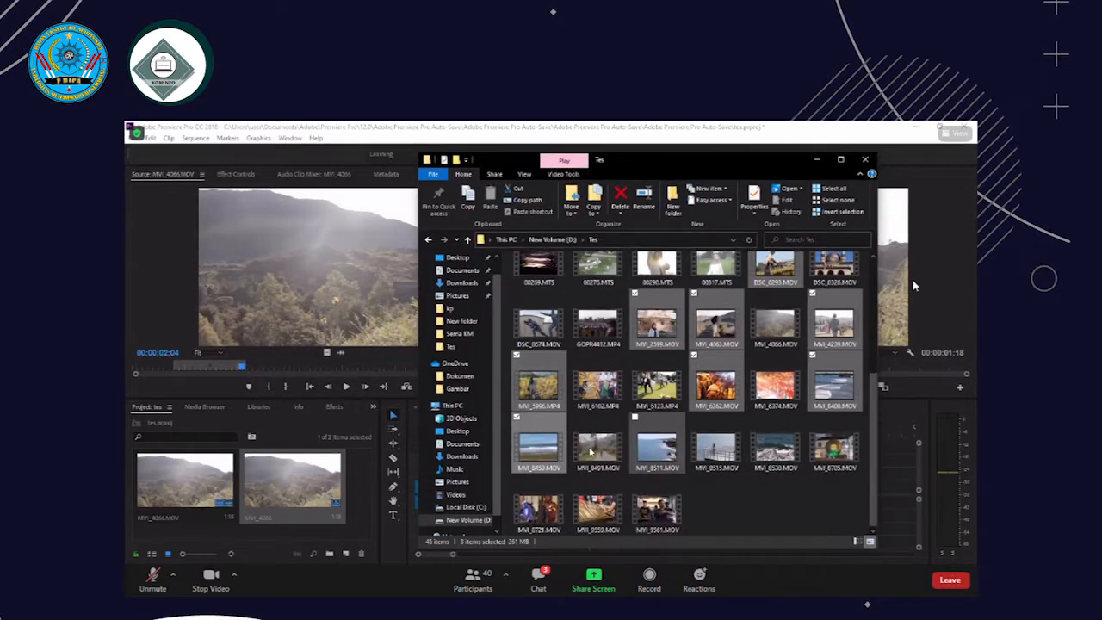
left_click(594, 448, "ctrl")
left_click(775, 446, "ctrl")
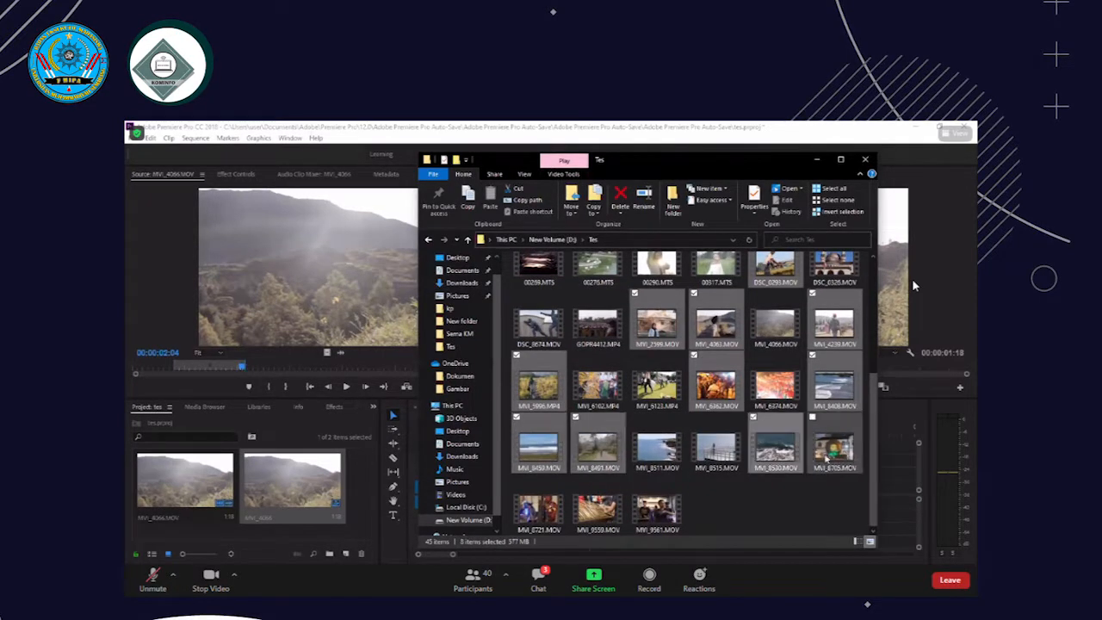
left_click(833, 446, "ctrl")
left_click(551, 512, "ctrl")
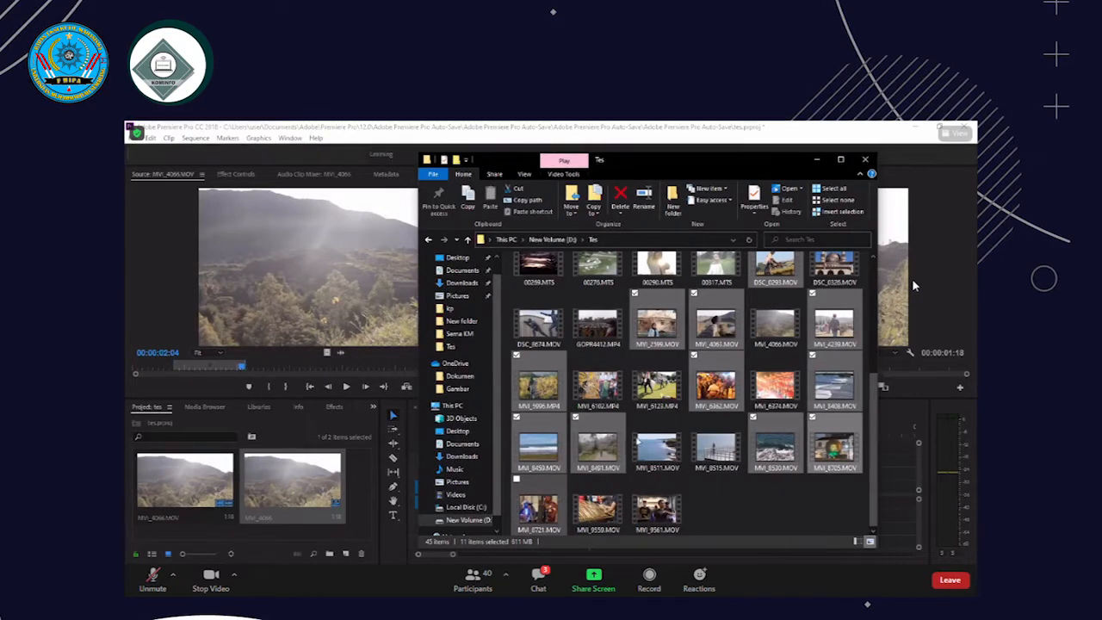
left_click(551, 513, "ctrl")
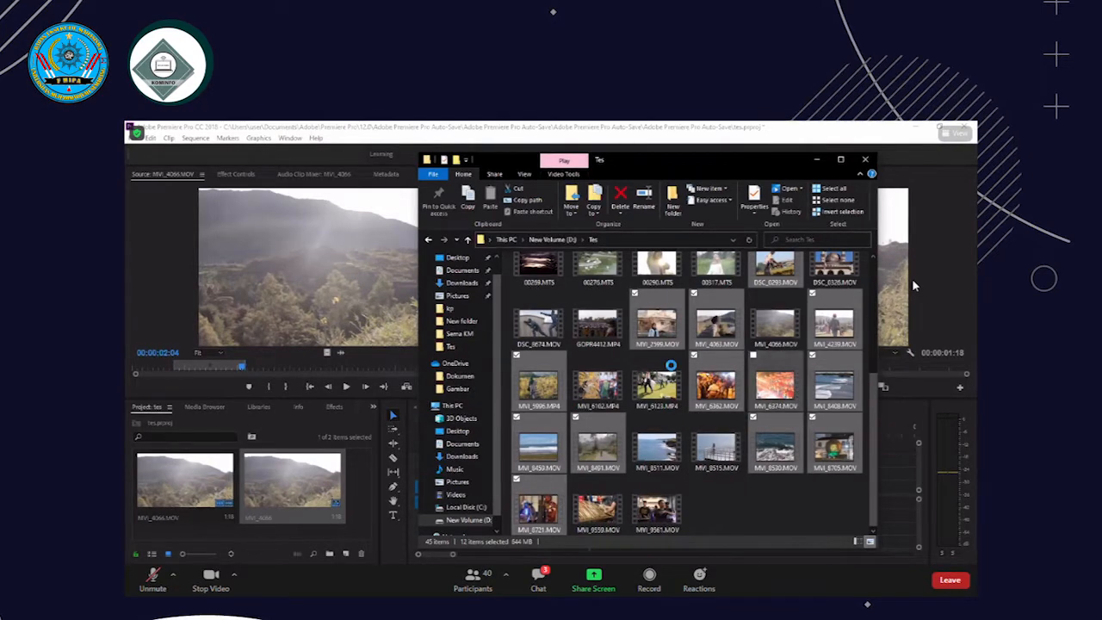
left_click(775, 385, "ctrl")
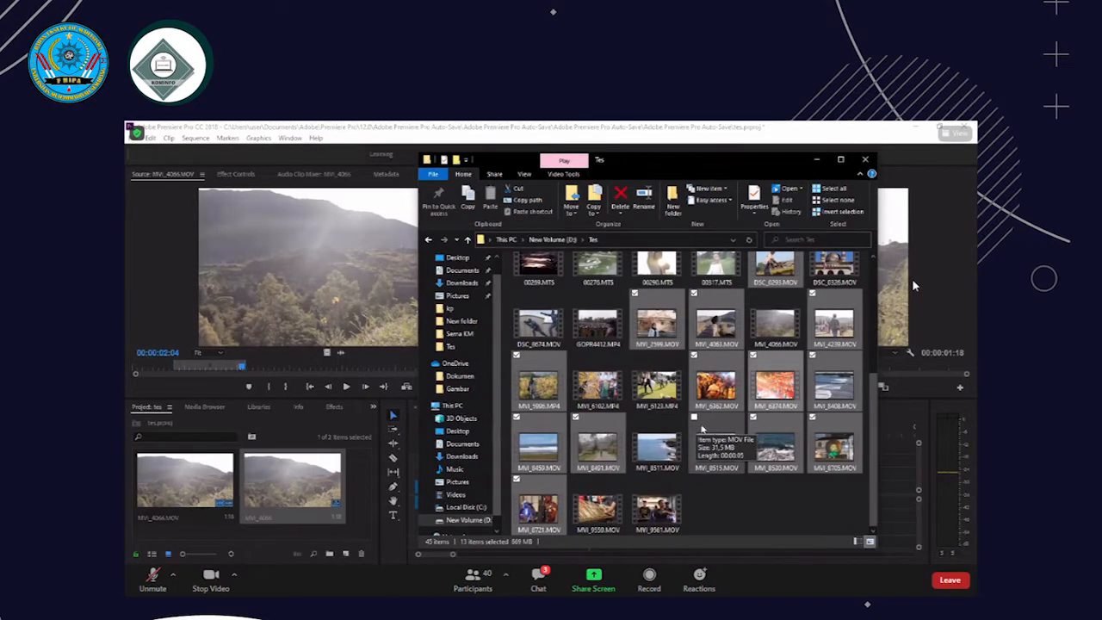
left_click(719, 439, "ctrl")
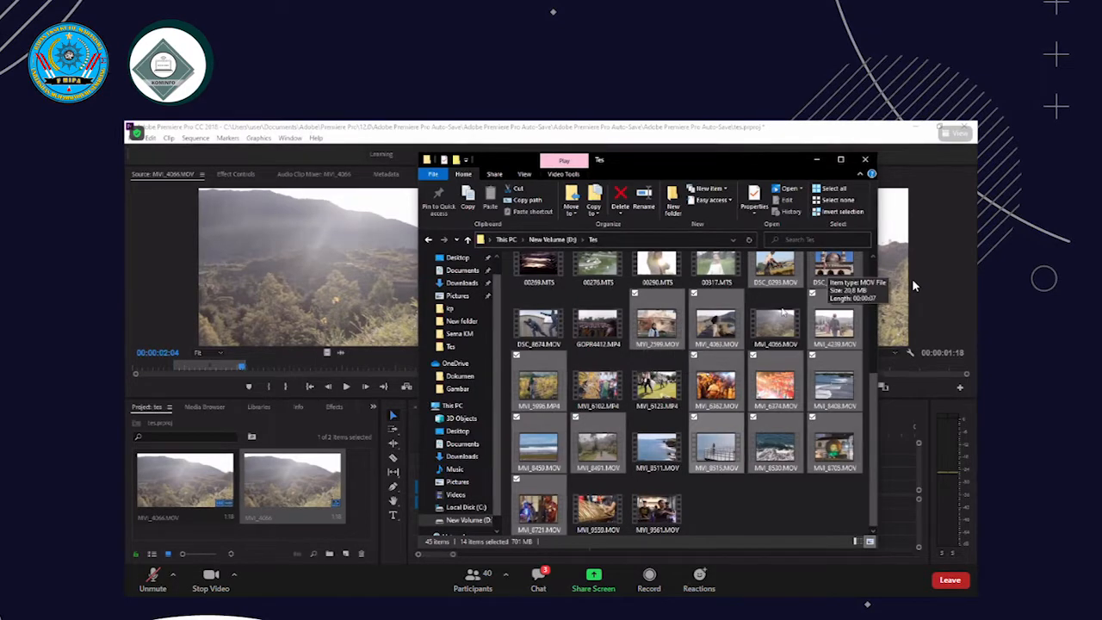
scroll(728, 344, "up", 1)
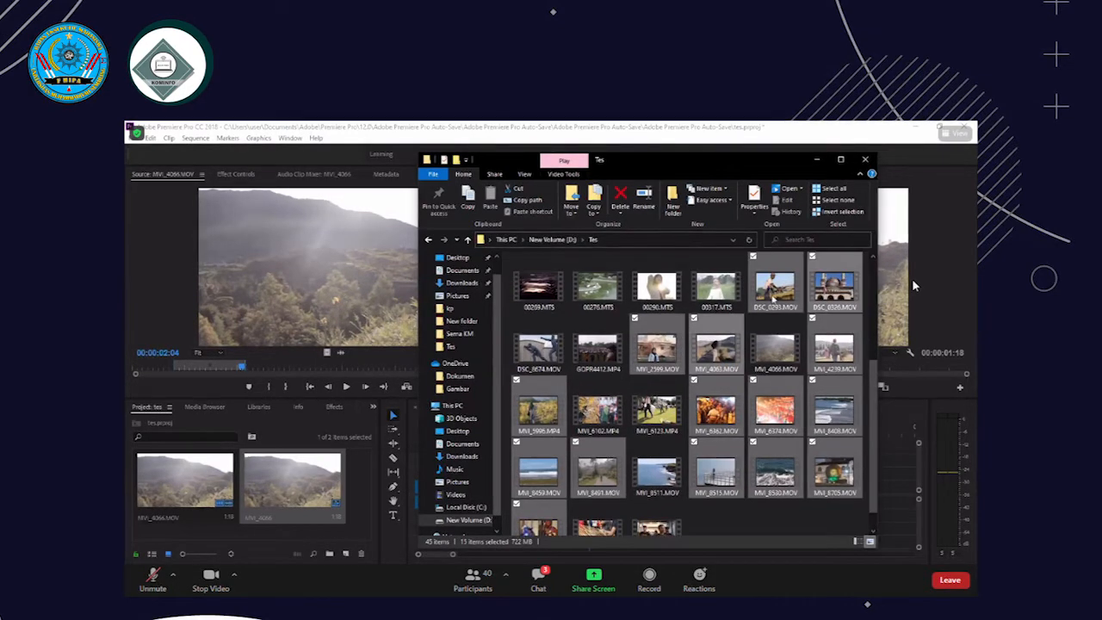
Import all the selected video files from the Tes folder into the Premiere Pro project and clear the selection there
left_click(767, 292, "ctrl")
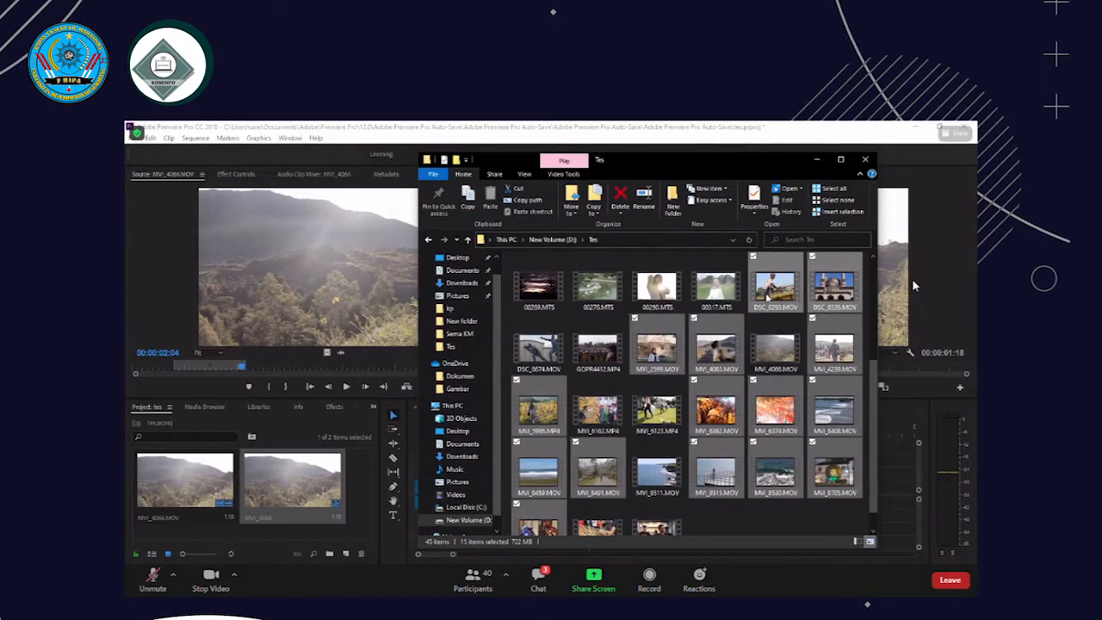
left_click_drag(465, 428, 354, 482)
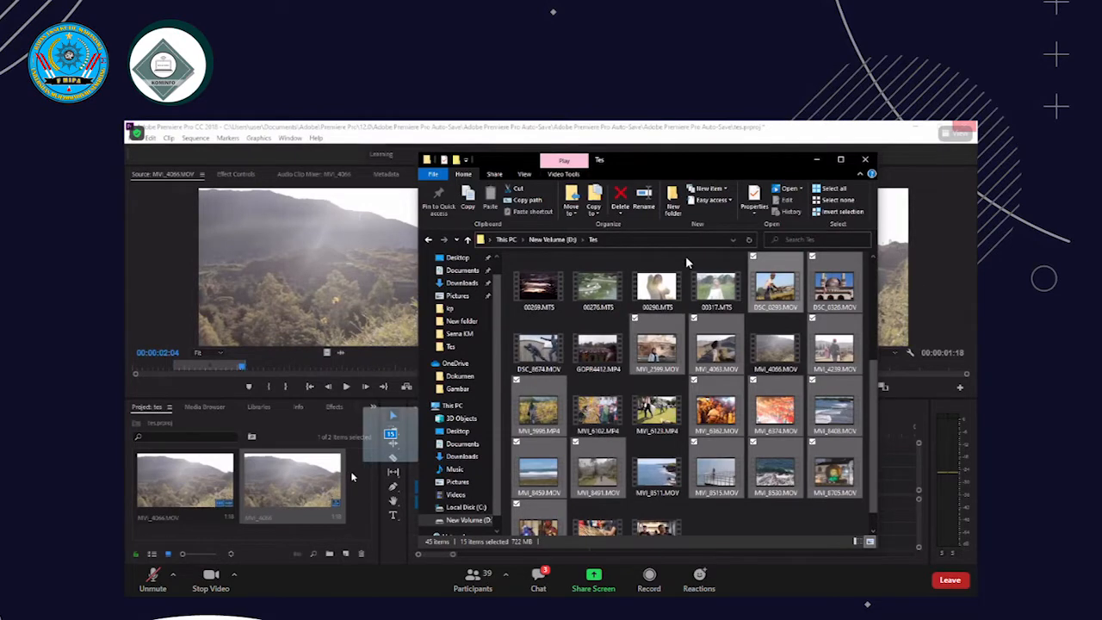
left_click(540, 578)
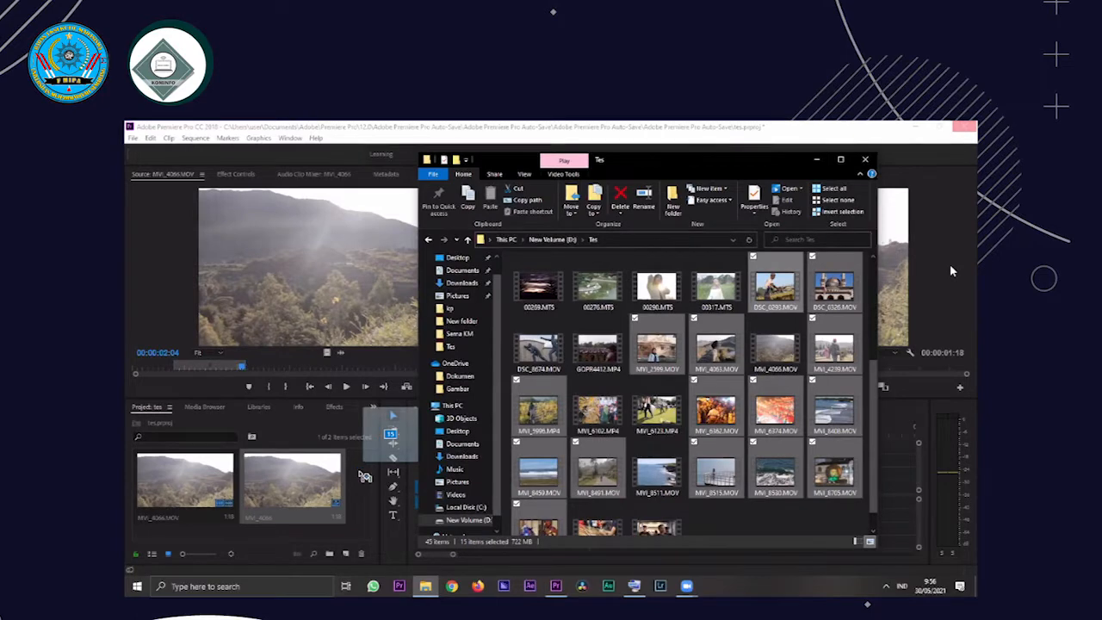
left_click_drag(351, 487, 358, 473)
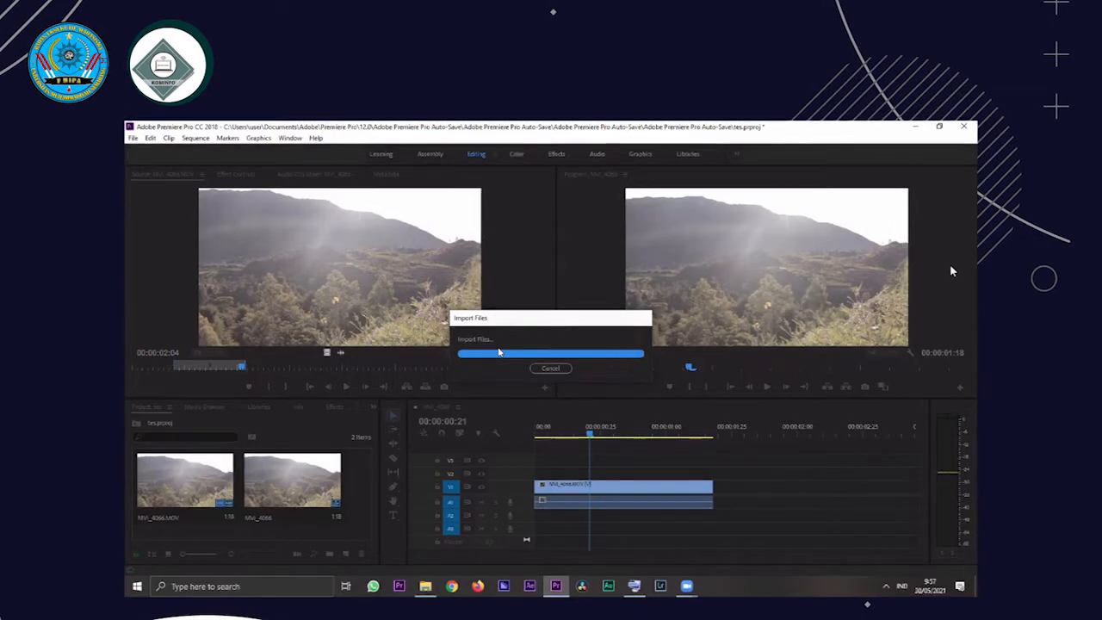
left_click(331, 520)
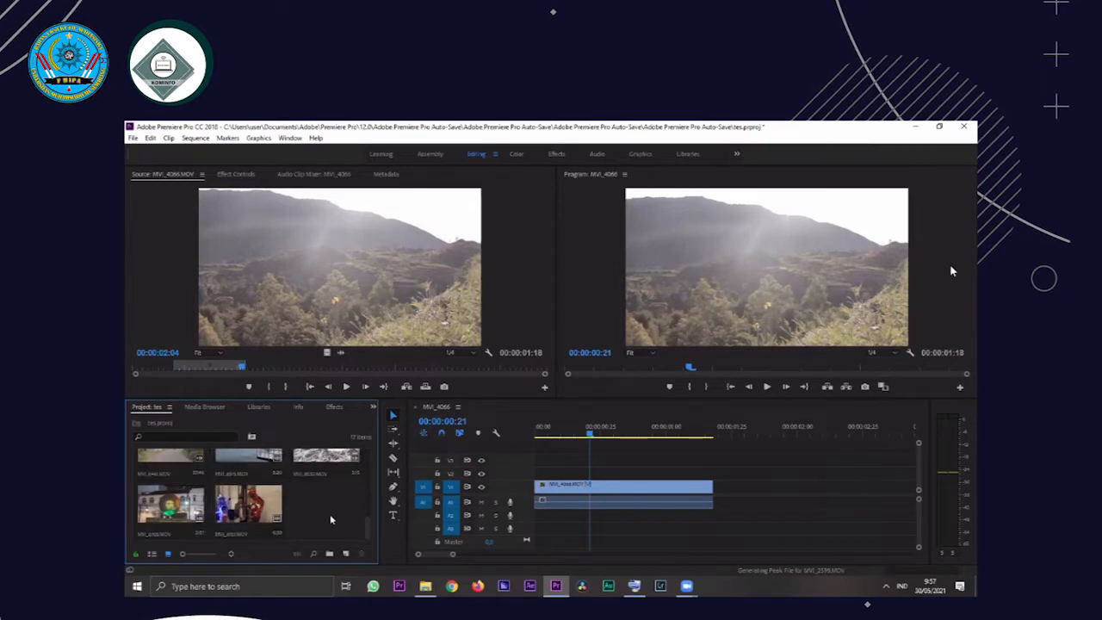
Look through the thumbnails of the imported clips in the project and select MVI_4063.MOV
scroll(332, 520, "up", 2)
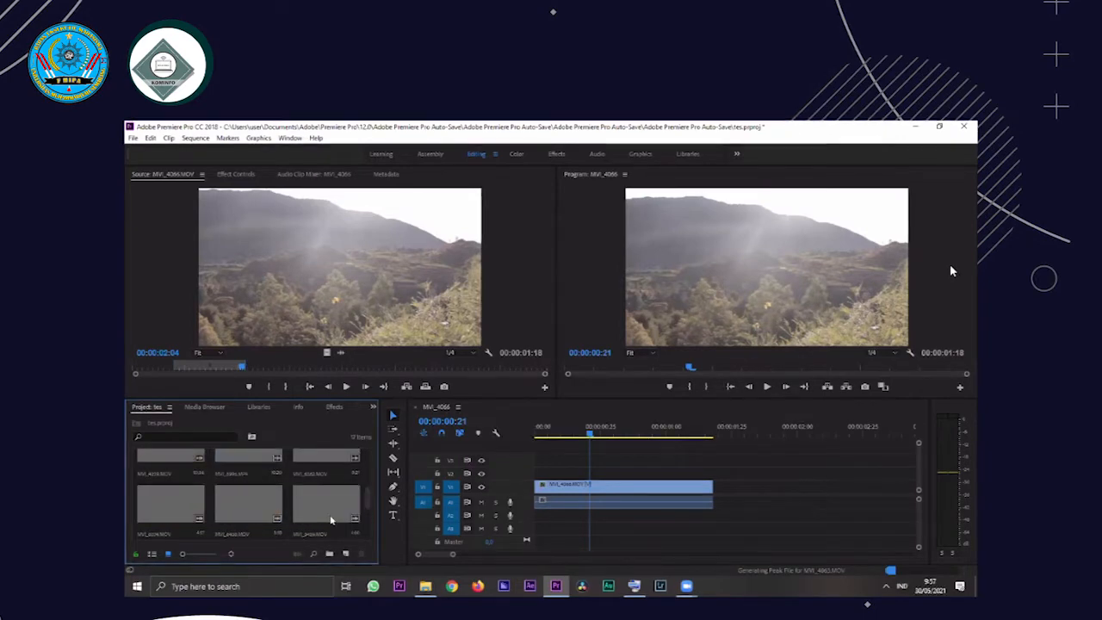
scroll(332, 521, "up", 1)
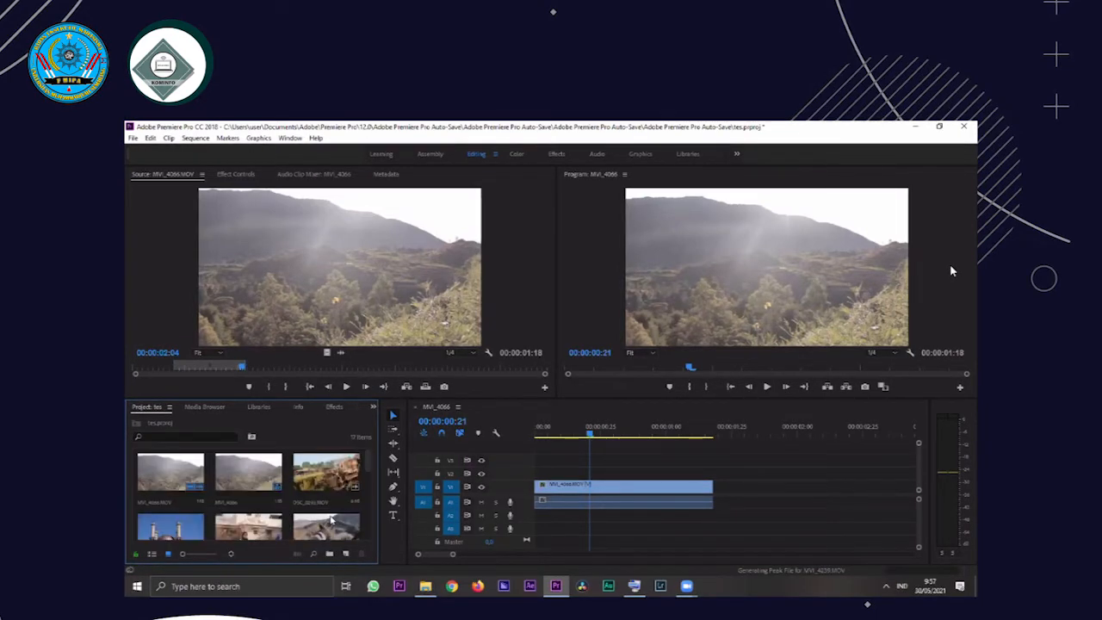
scroll(331, 520, "up", 1)
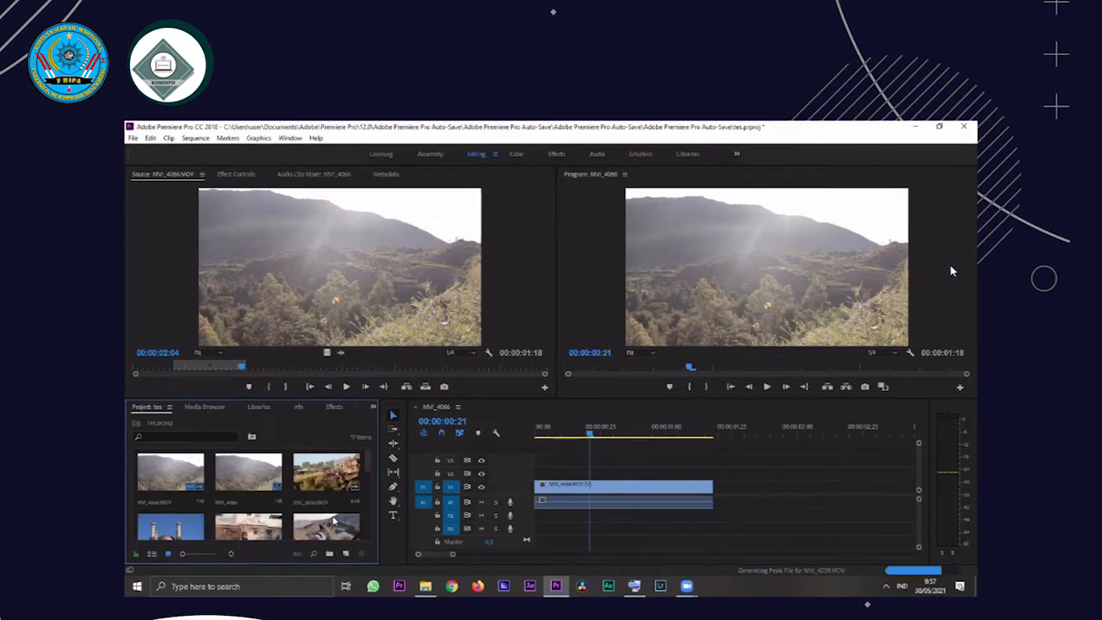
scroll(333, 520, "down", 3)
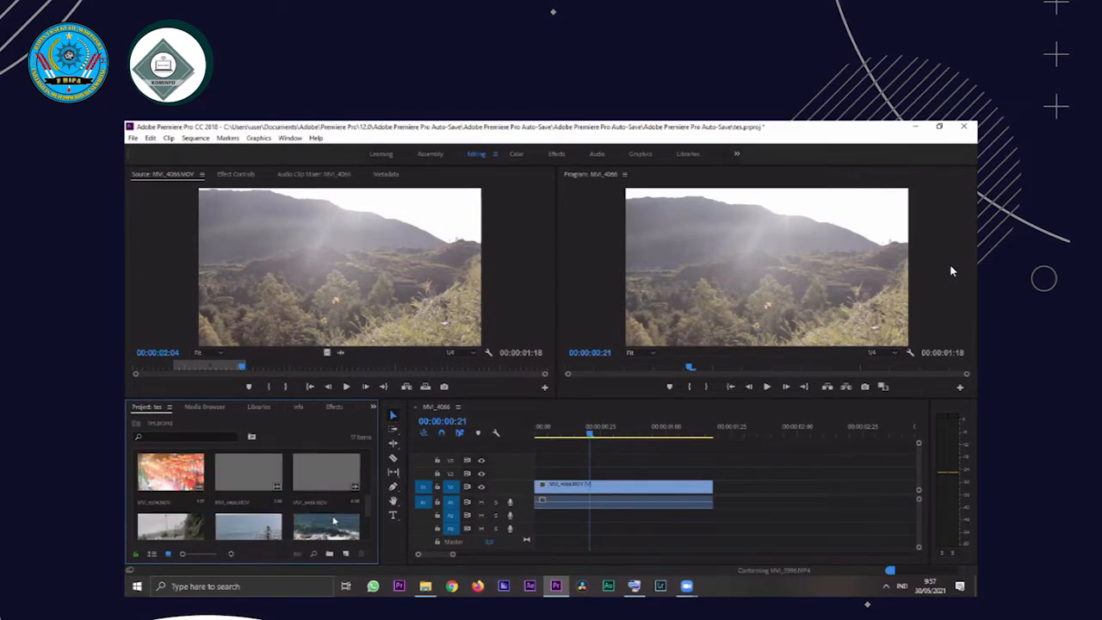
scroll(333, 520, "up", 2)
scroll(333, 520, "down", 1)
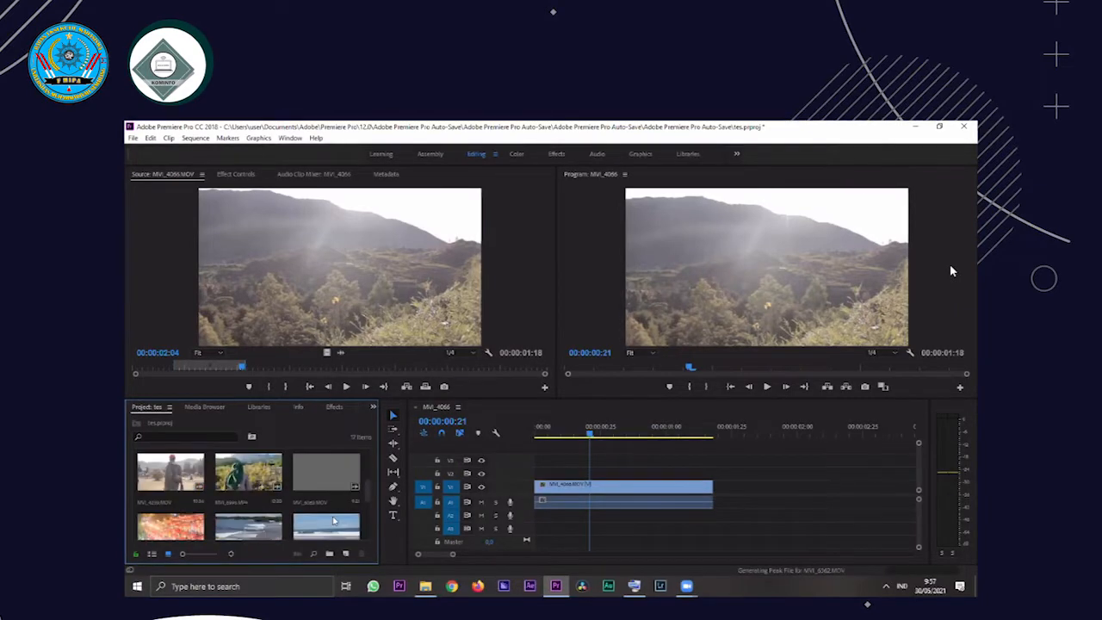
scroll(333, 520, "down", 3)
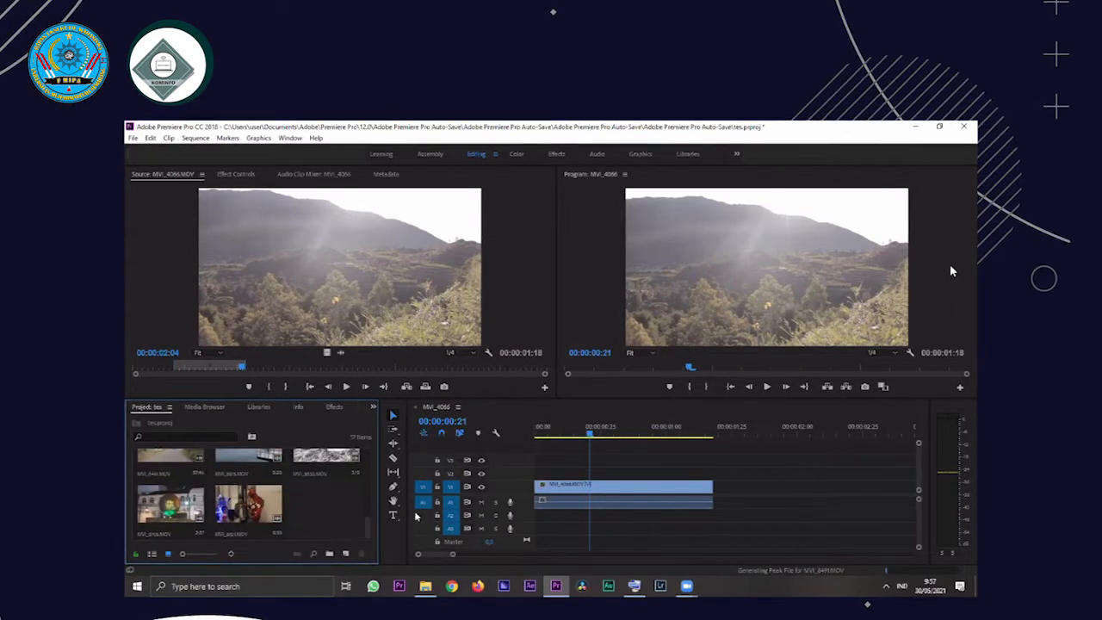
scroll(292, 508, "up", 3)
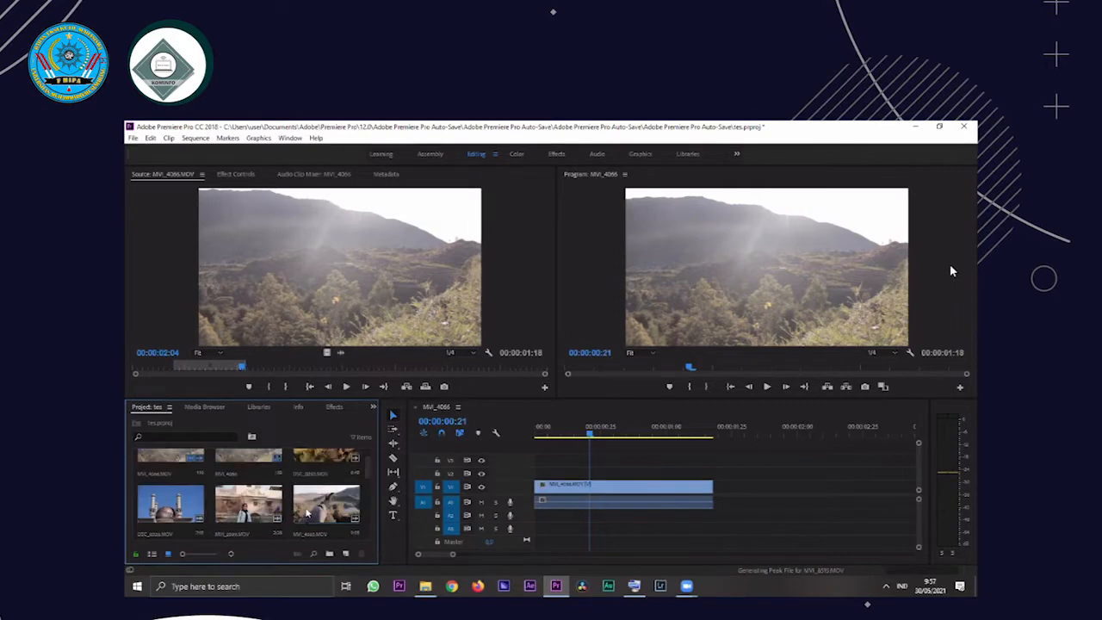
scroll(275, 514, "down", 1)
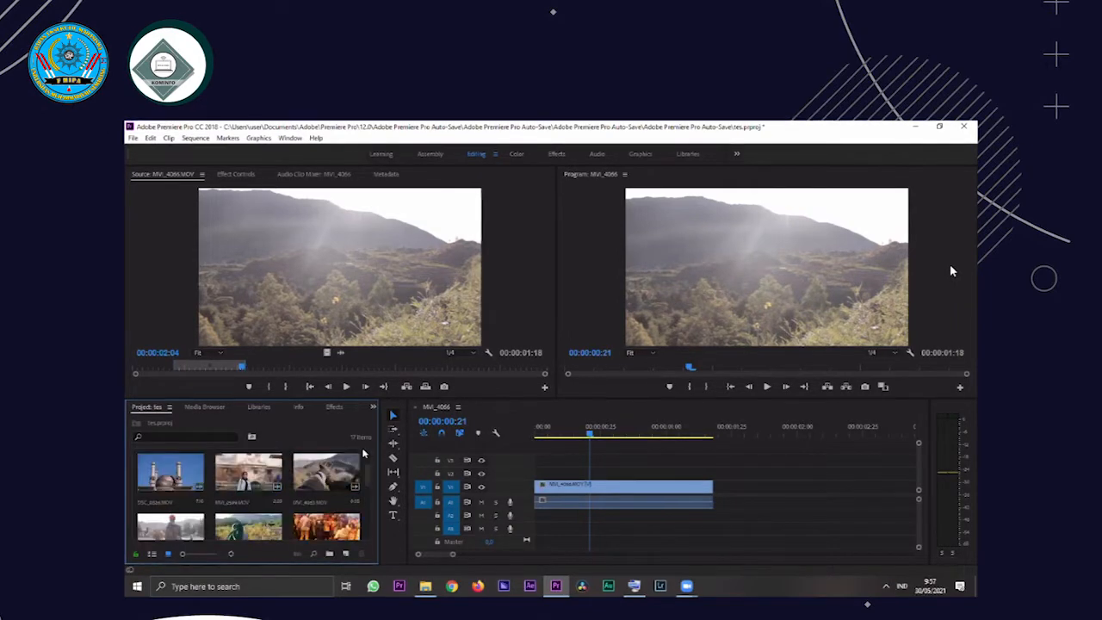
left_click(325, 487)
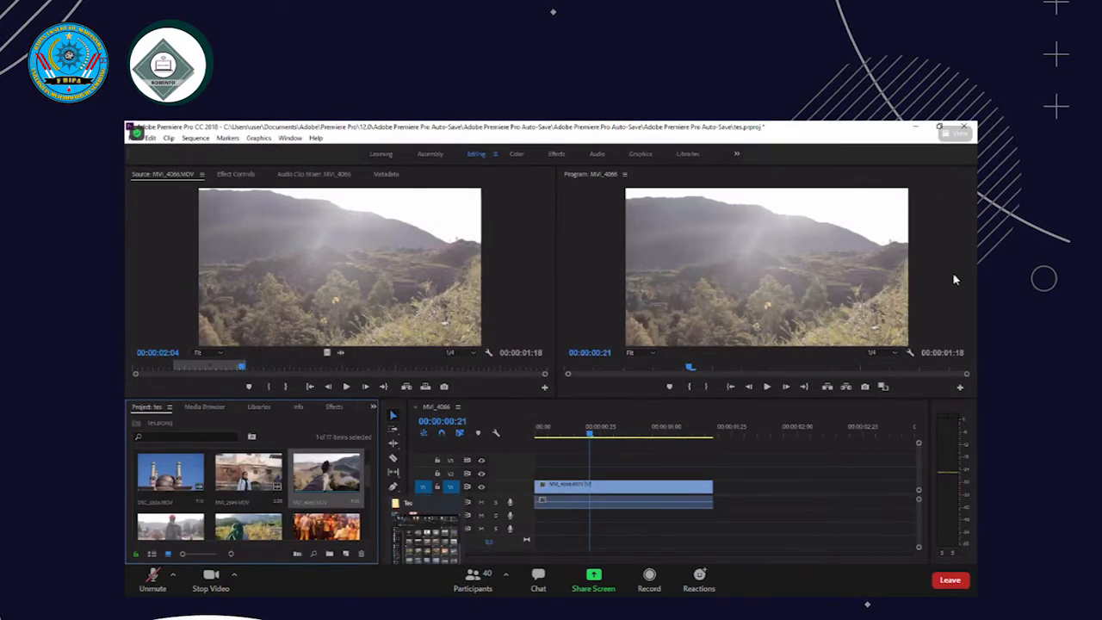
Switch to File Explorer and open the Music folder inside File buat edit on New Volume (D:)
left_click(429, 589)
scroll(489, 504, "down", 1)
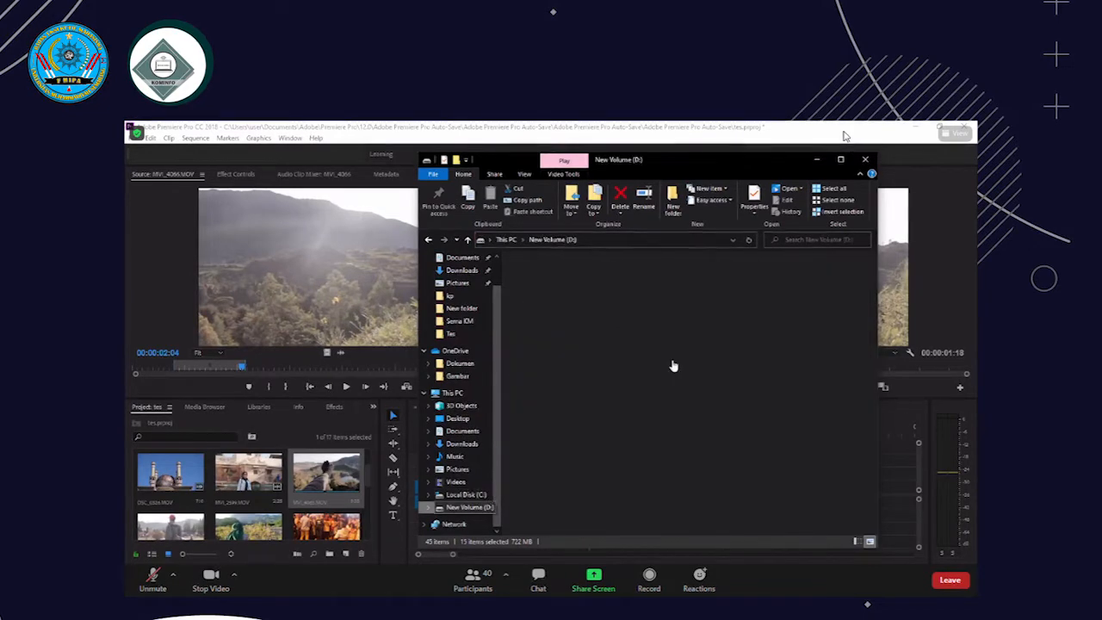
left_click(660, 353)
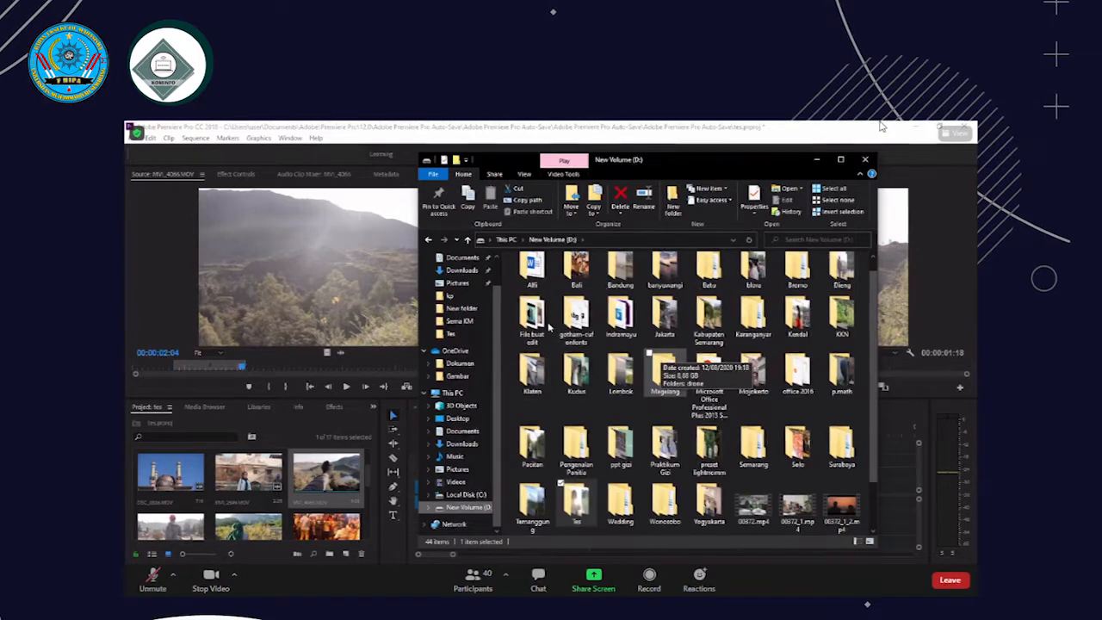
left_click(549, 332)
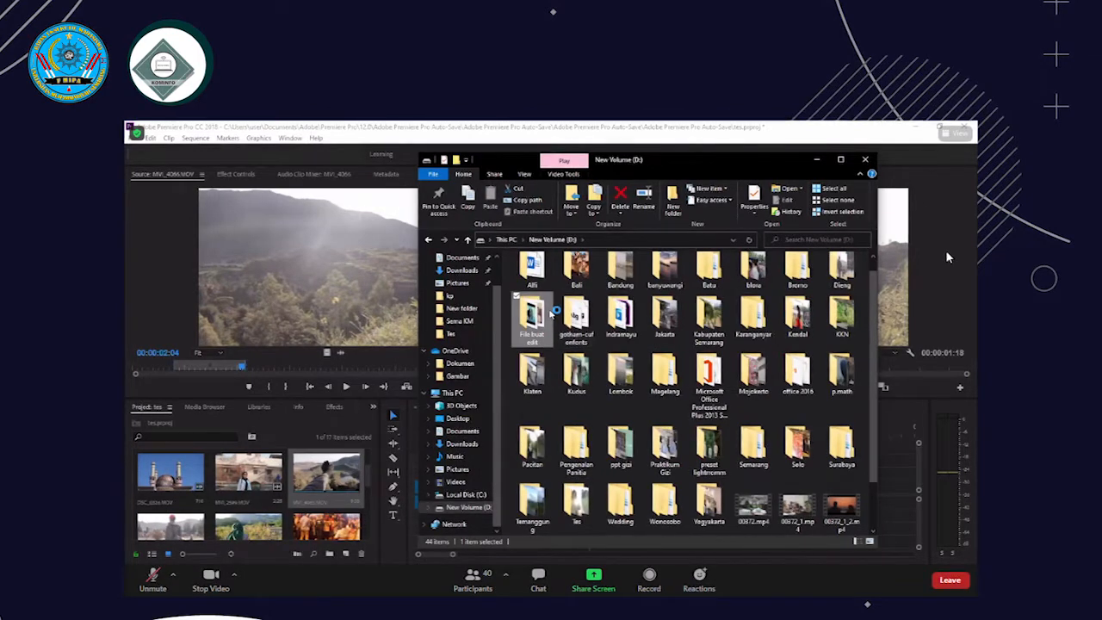
double_click(557, 301)
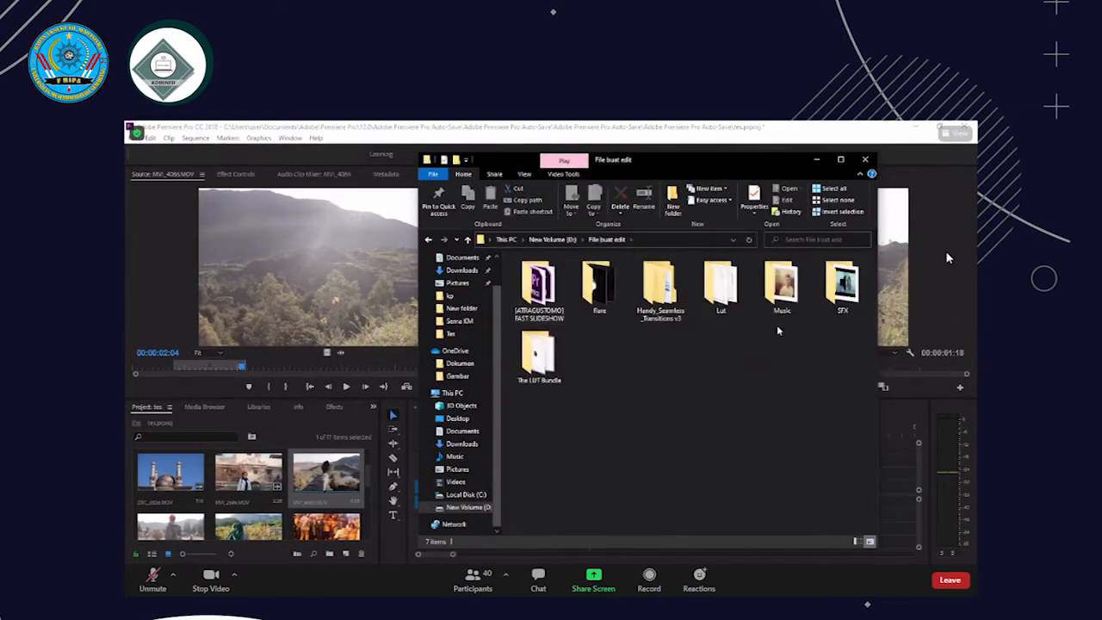
double_click(781, 301)
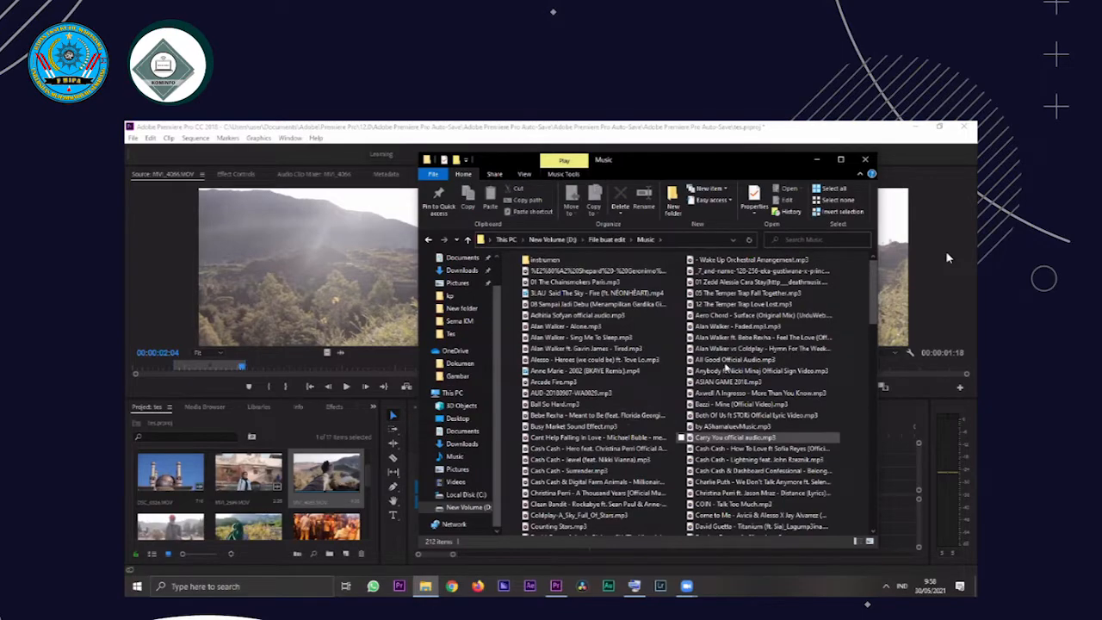
Import Jai Wolf - Indian Summer.mp3 from the Music folder into the Premiere Pro project and open it in the Source Monitor
left_click(728, 360)
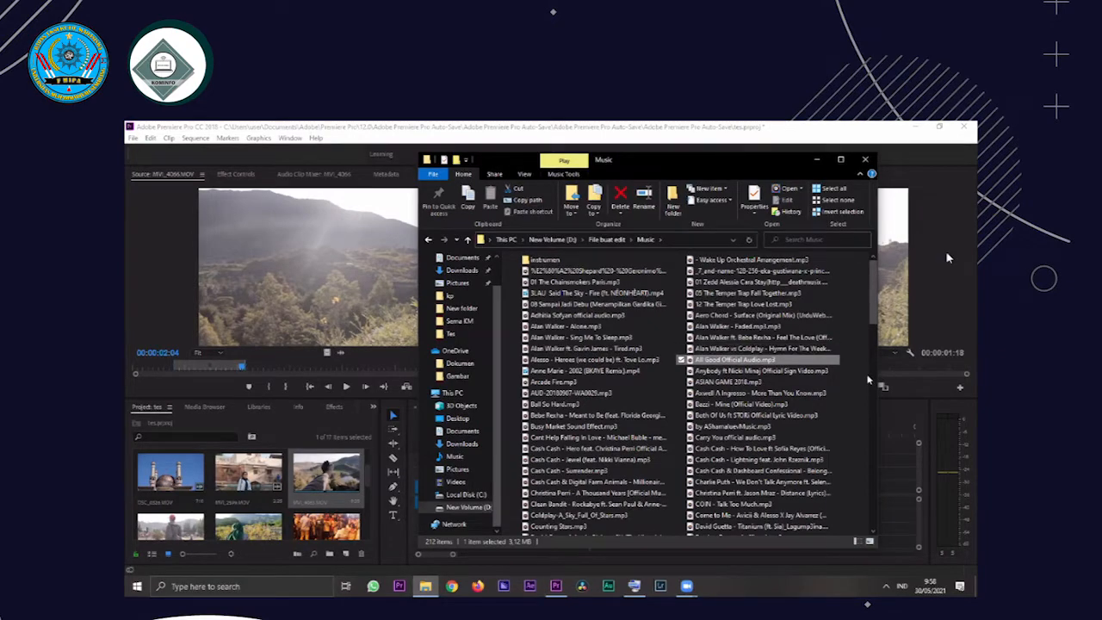
scroll(816, 411, "down", 3)
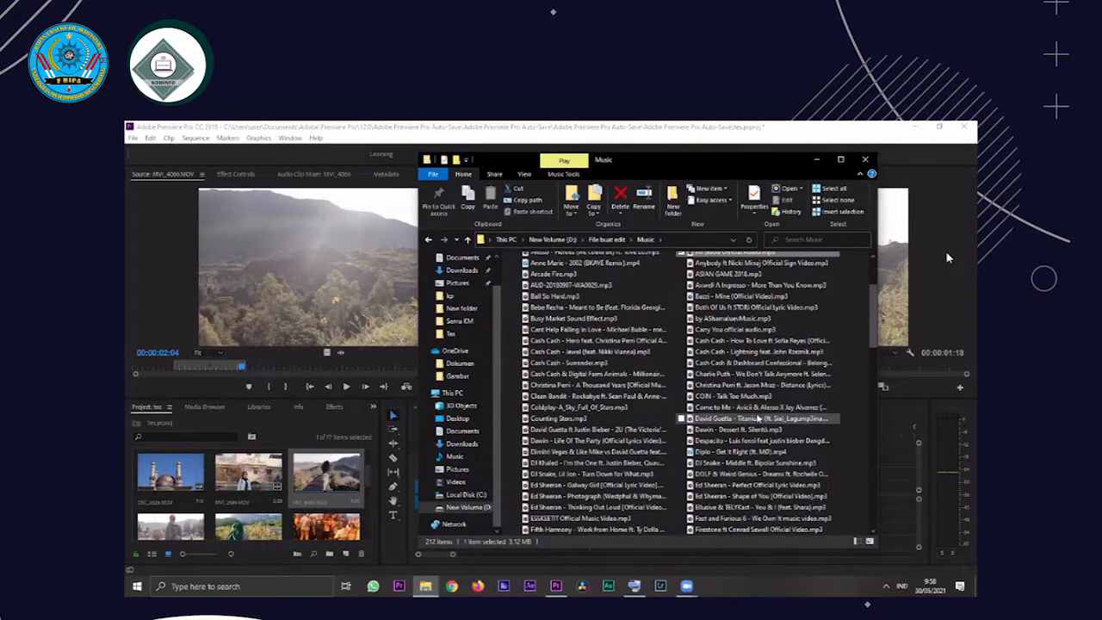
scroll(757, 418, "down", 8)
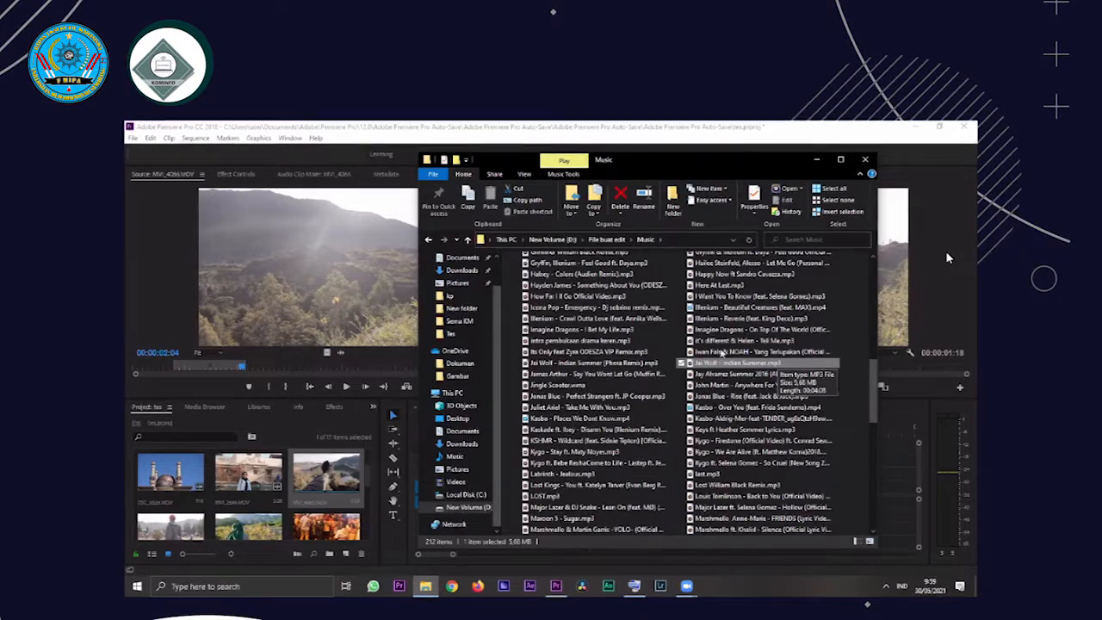
key("Up")
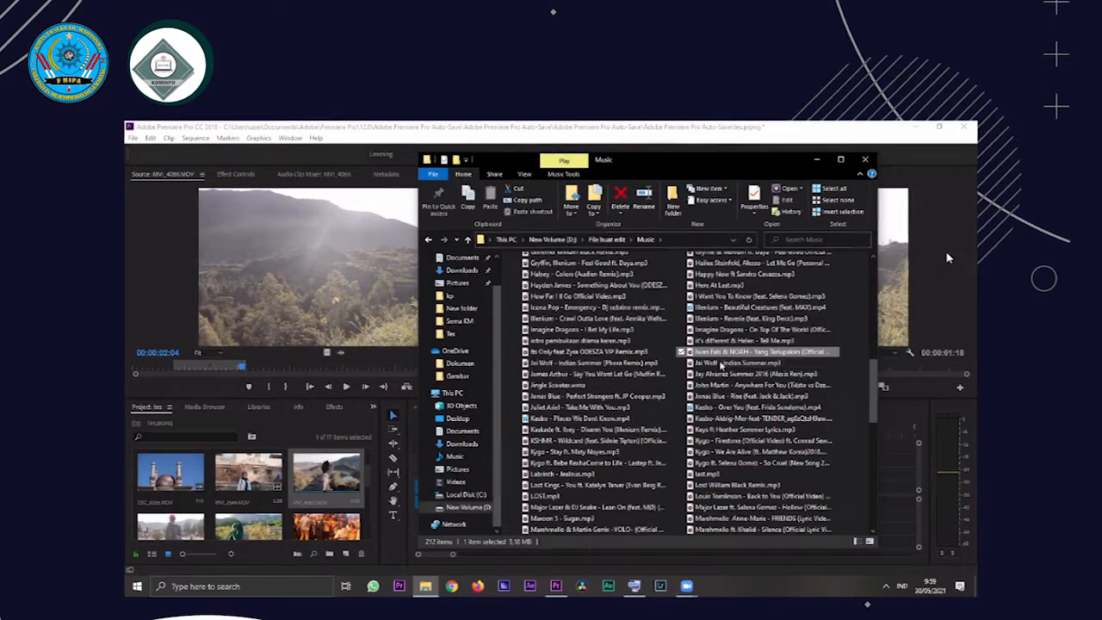
left_click_drag(342, 409, 286, 463)
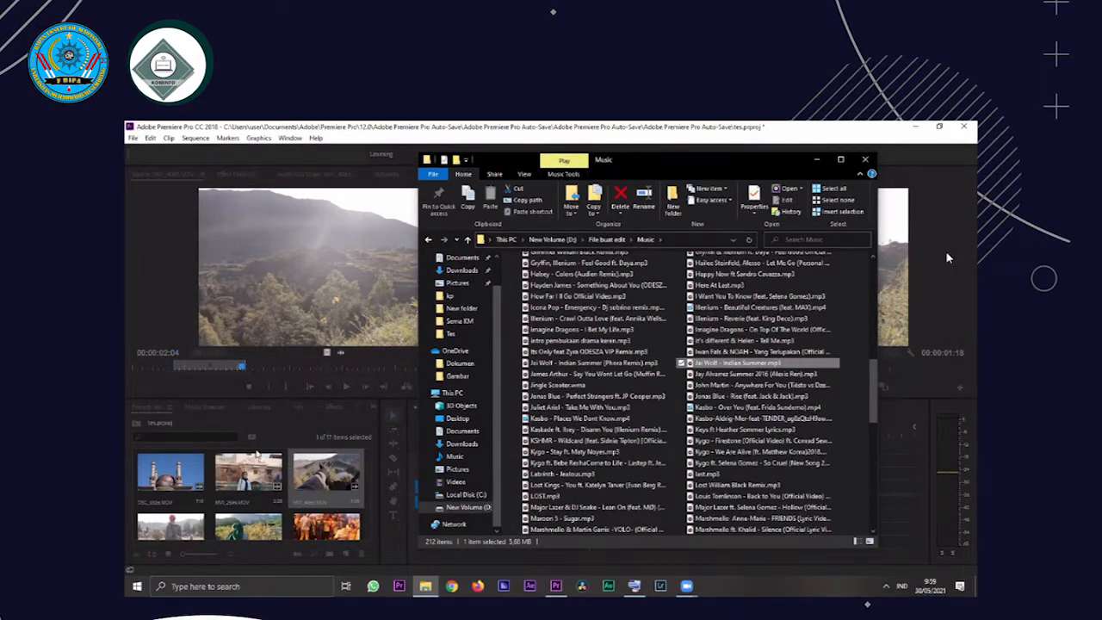
left_click(948, 258)
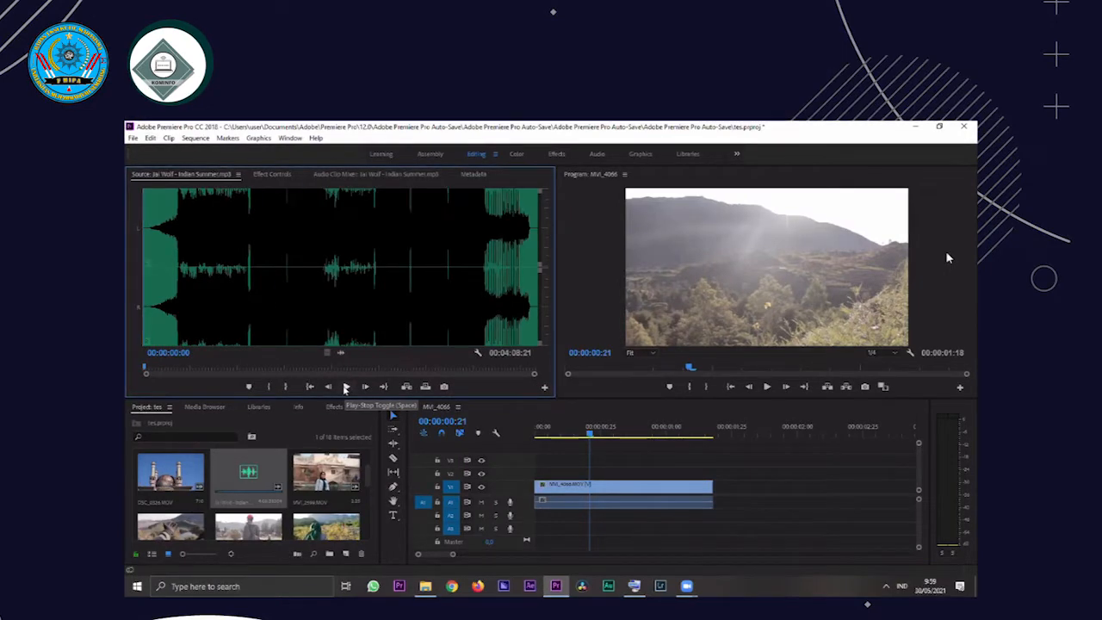
Audition the beginning of the Indian Summer song and set its In point at 00:00:21:06
left_click(345, 387)
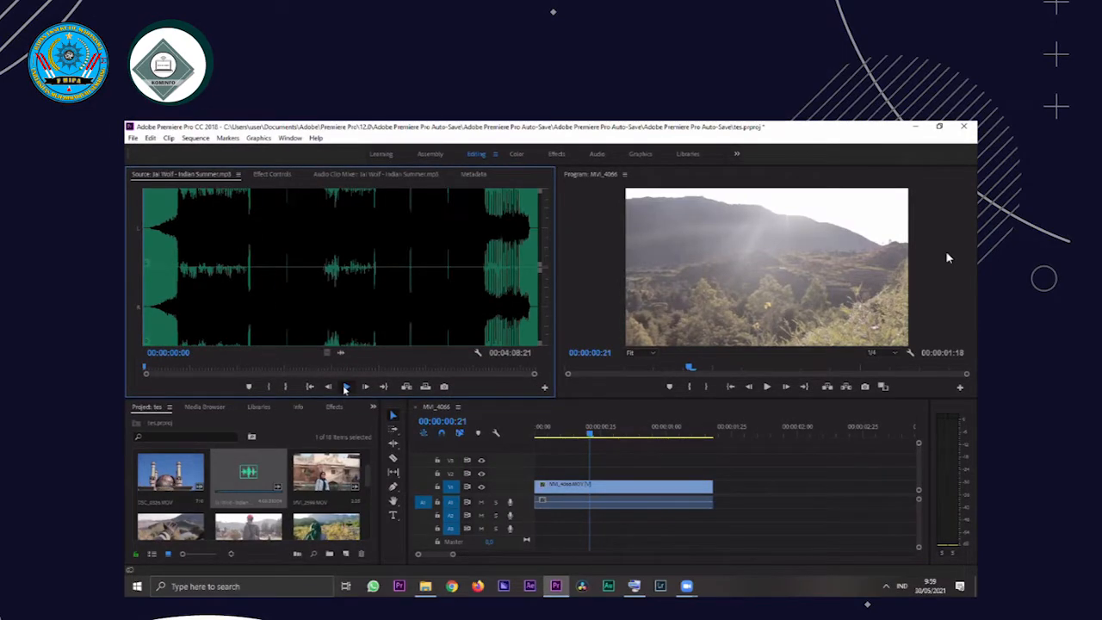
left_click(180, 368)
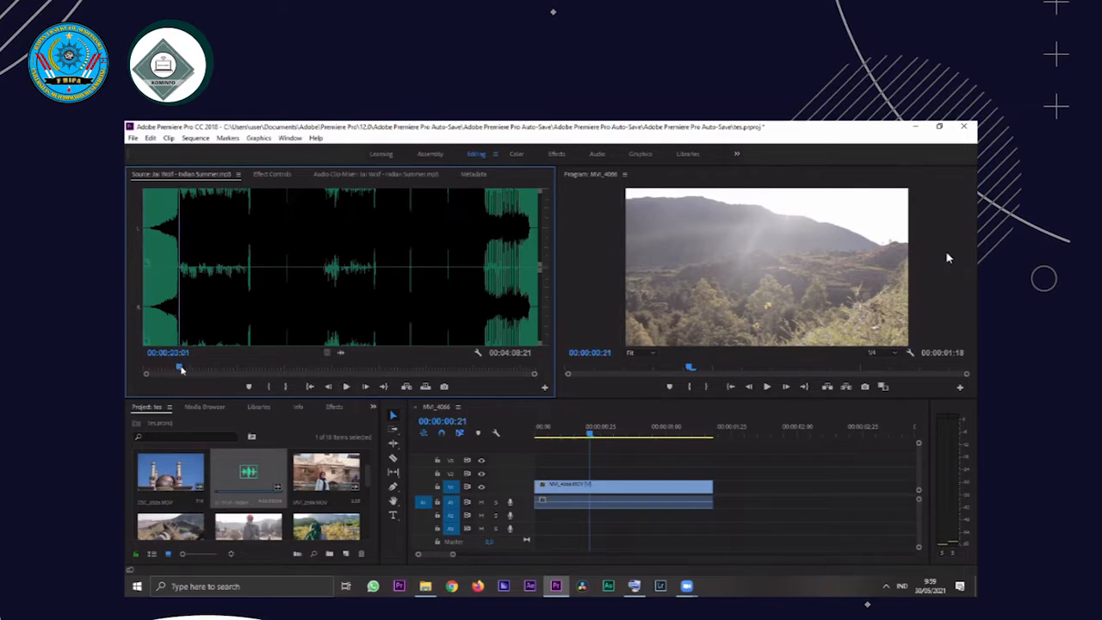
key("space")
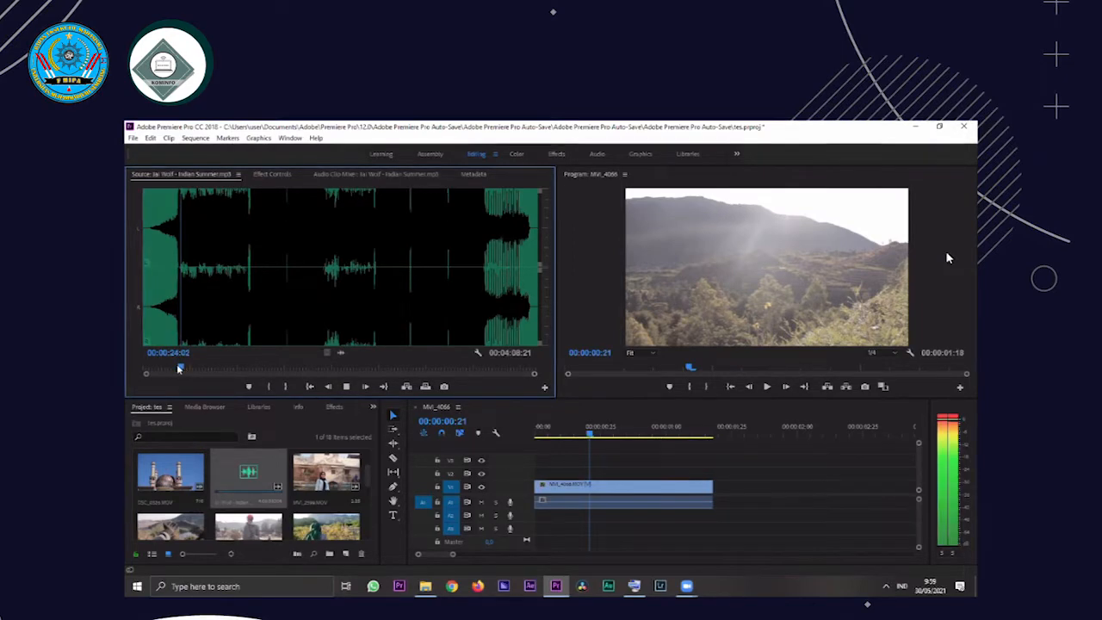
key("space")
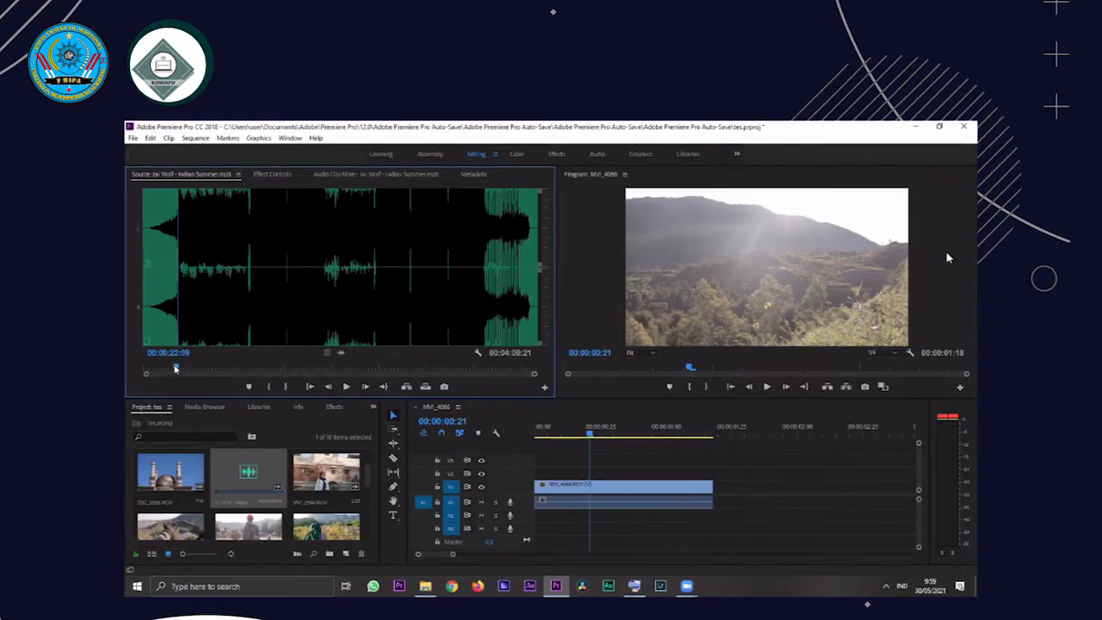
left_click(176, 369)
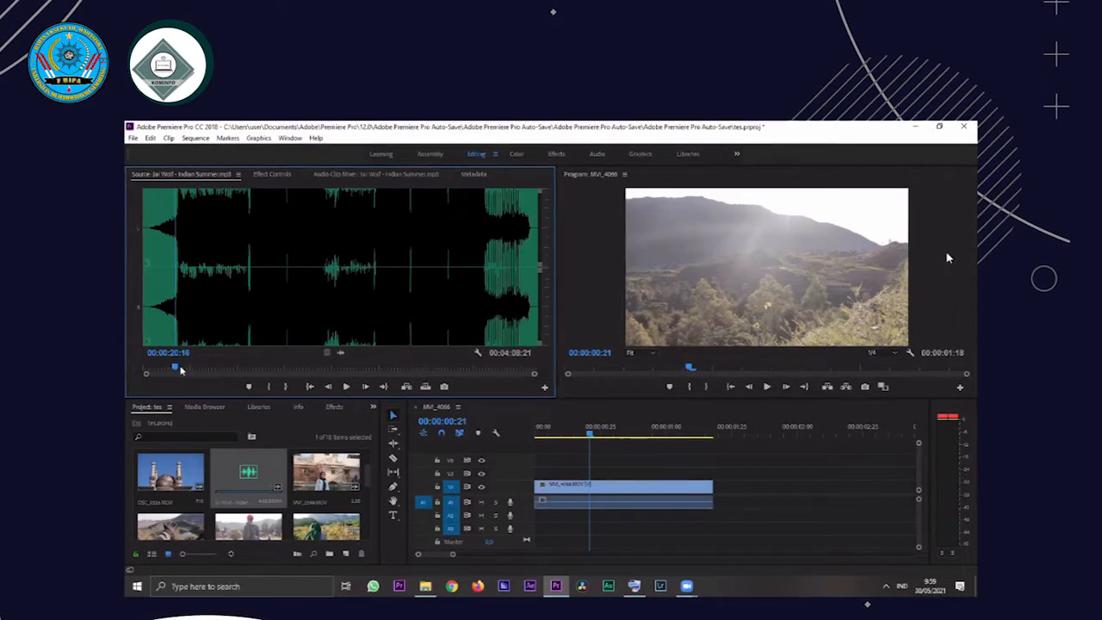
key("space")
key("space")
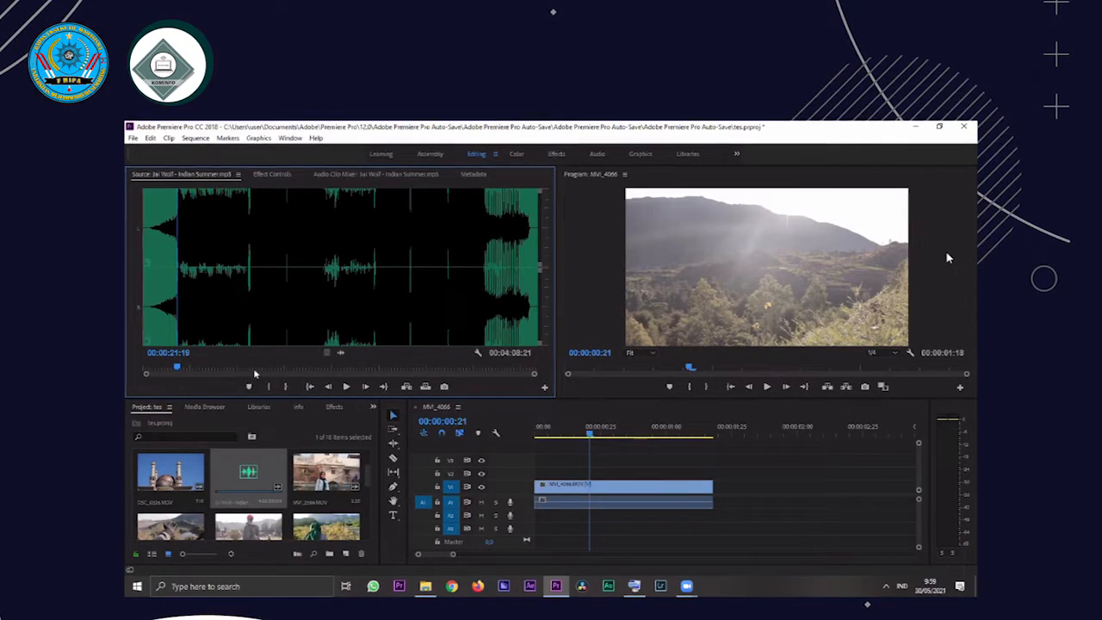
key("space")
left_click(177, 370)
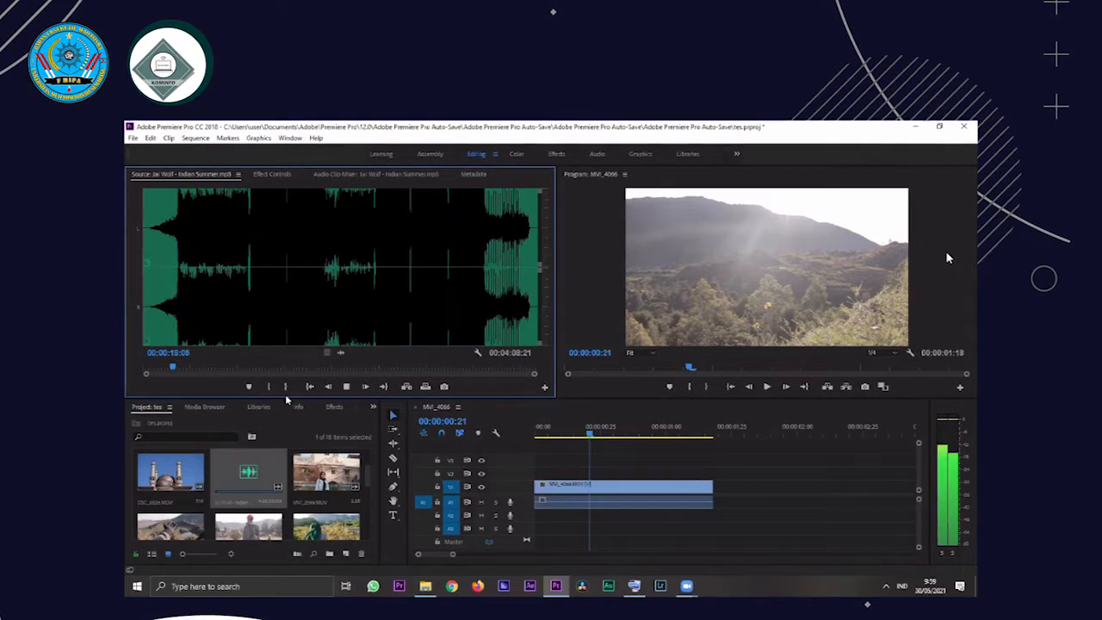
key("space")
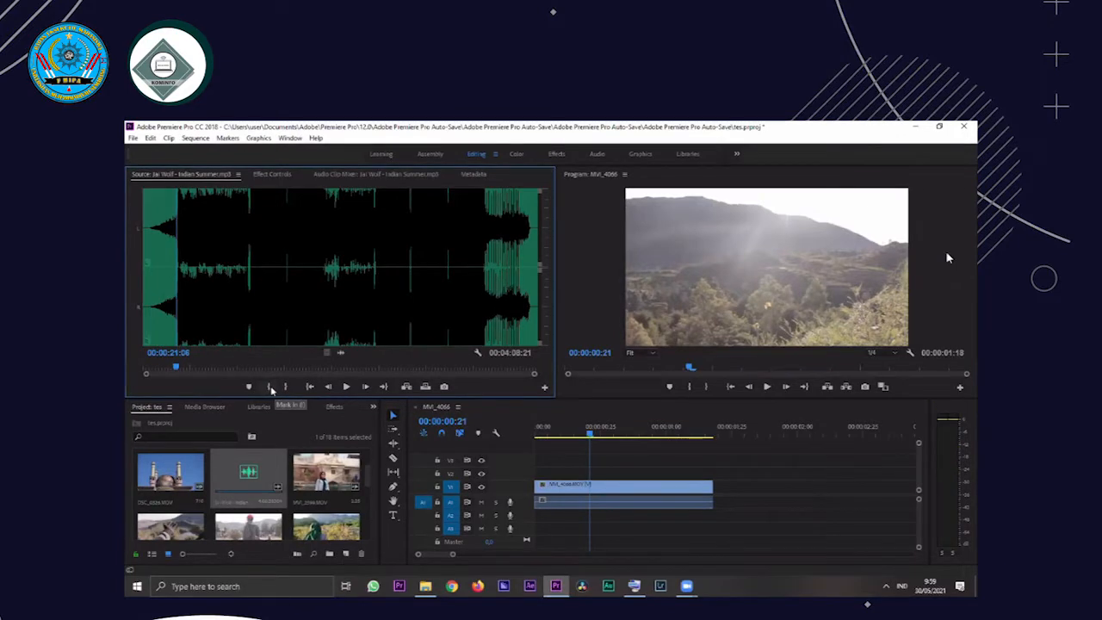
left_click(269, 387)
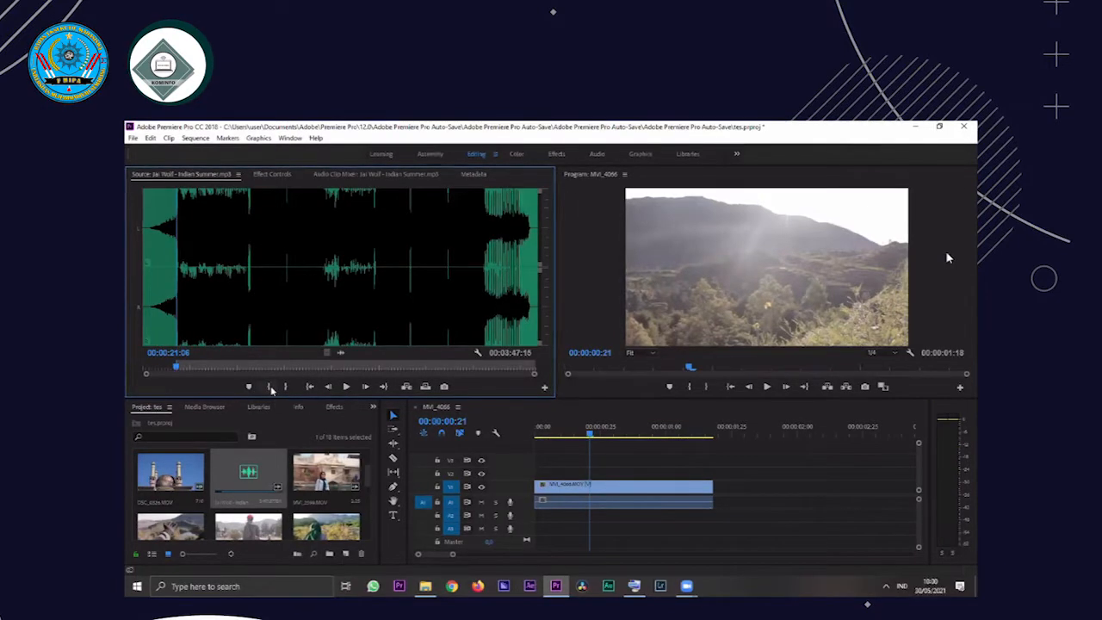
Play the song onward from the In point and set its Out point at about 00:00:31:20
key("space")
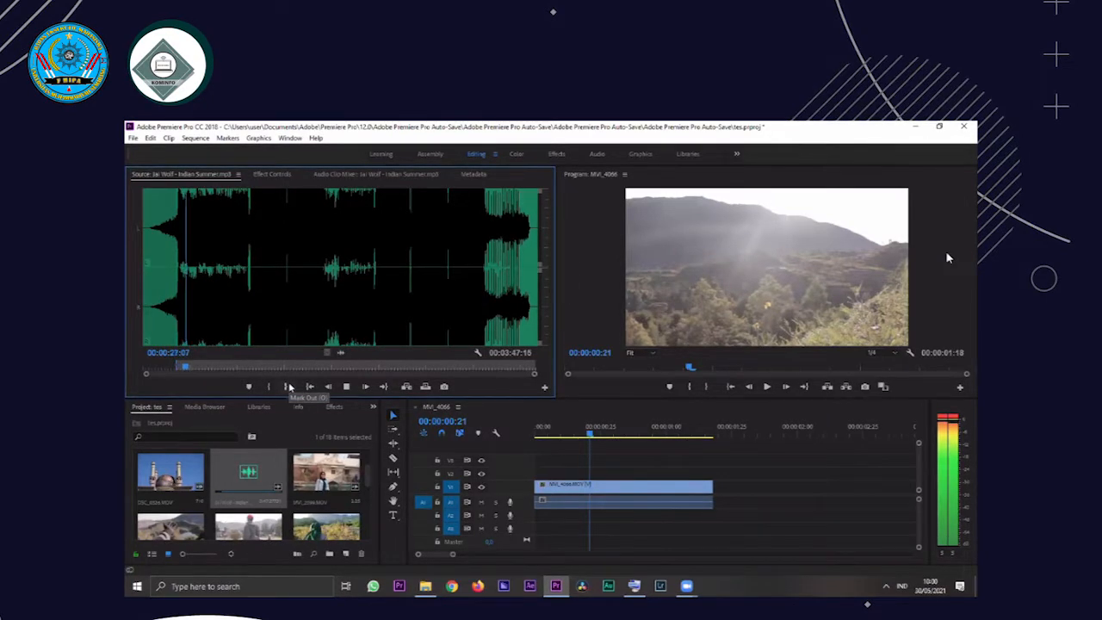
left_click(291, 387)
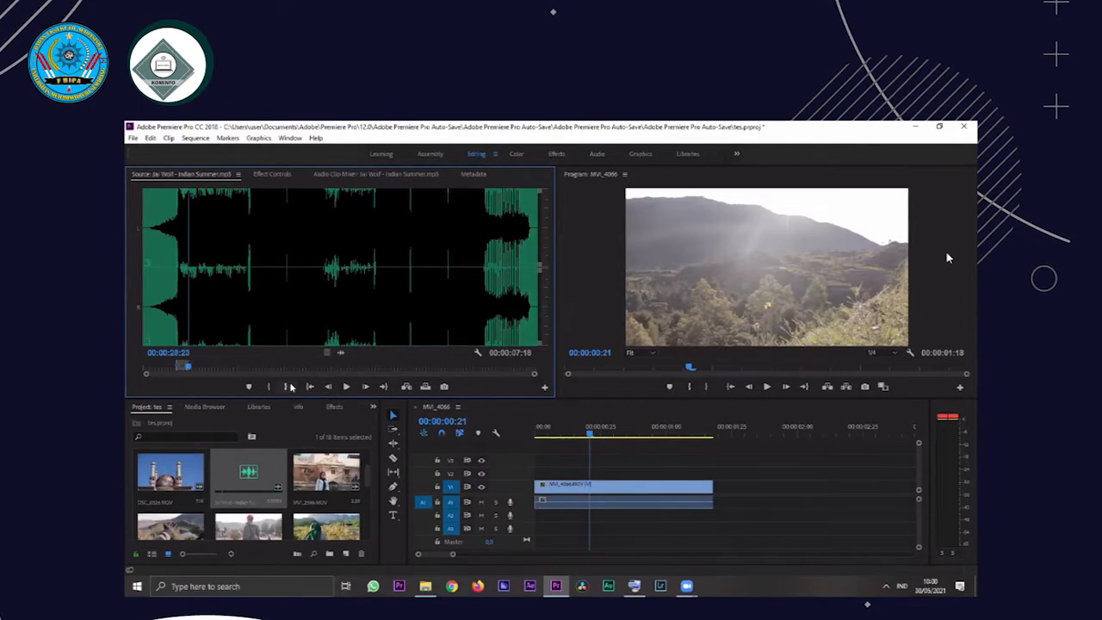
key("space")
key("space")
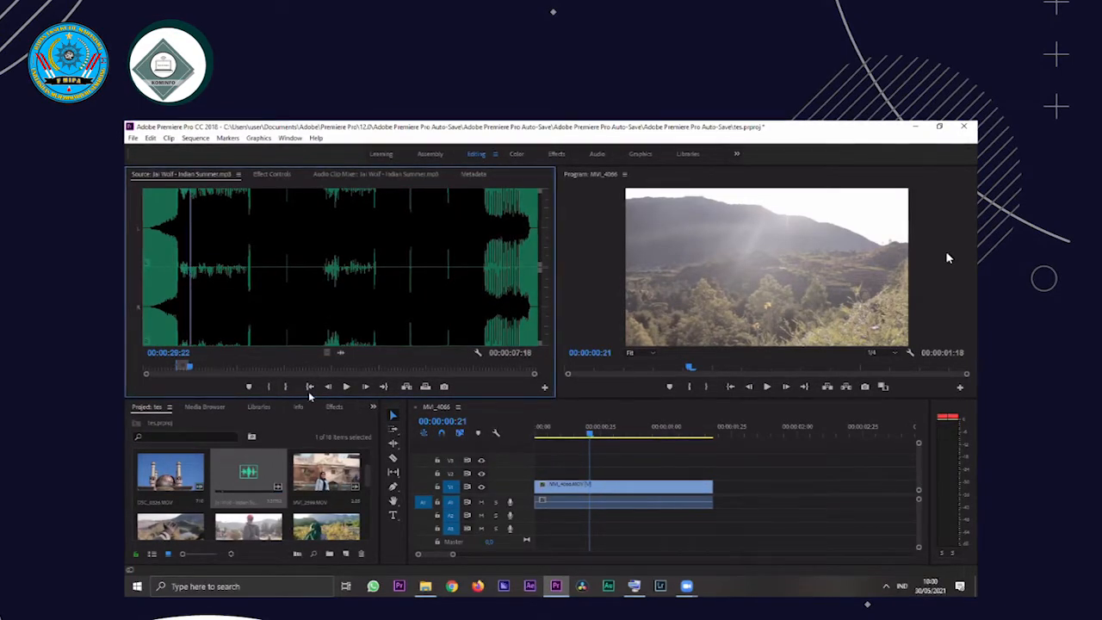
key("space")
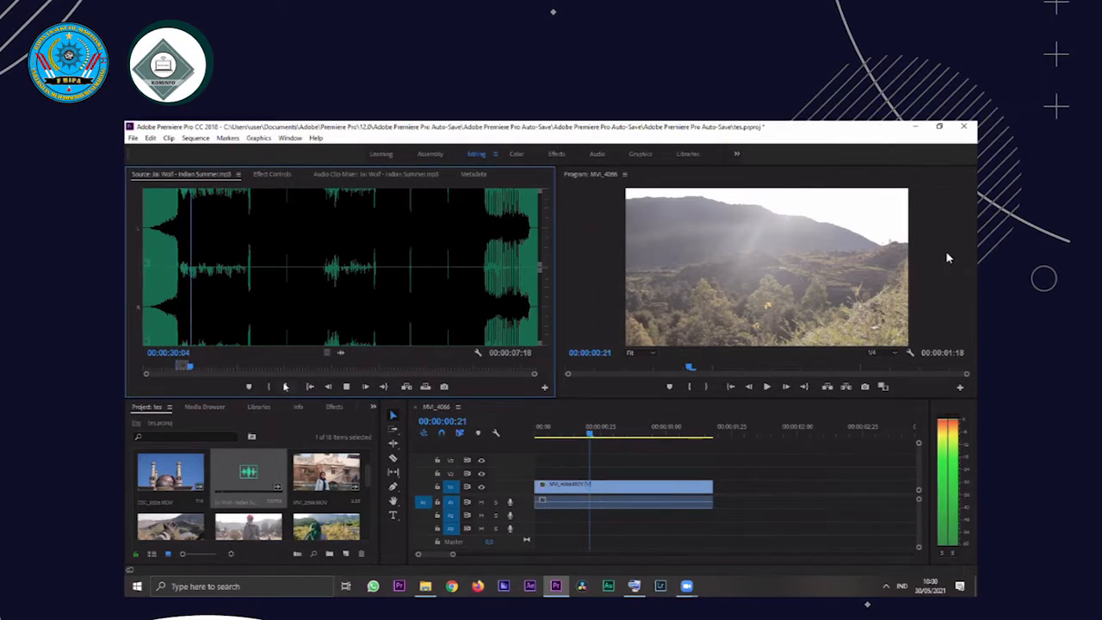
left_click(285, 387)
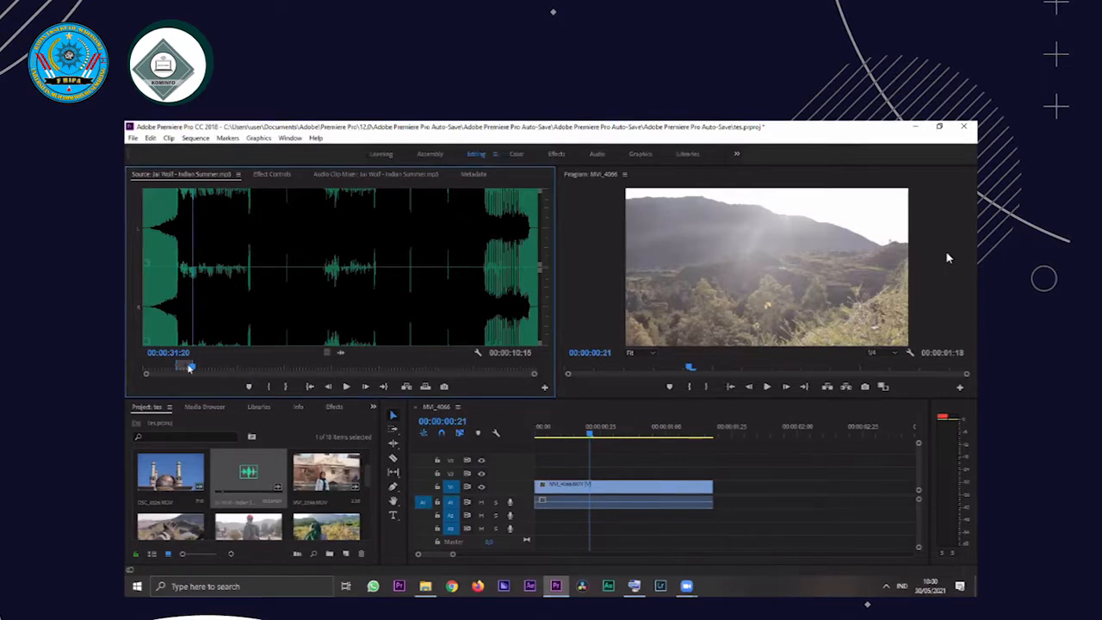
Try placing the trimmed song's audio on track A2 and over the video clip's own audio on A1, undoing the placements
left_click(180, 369)
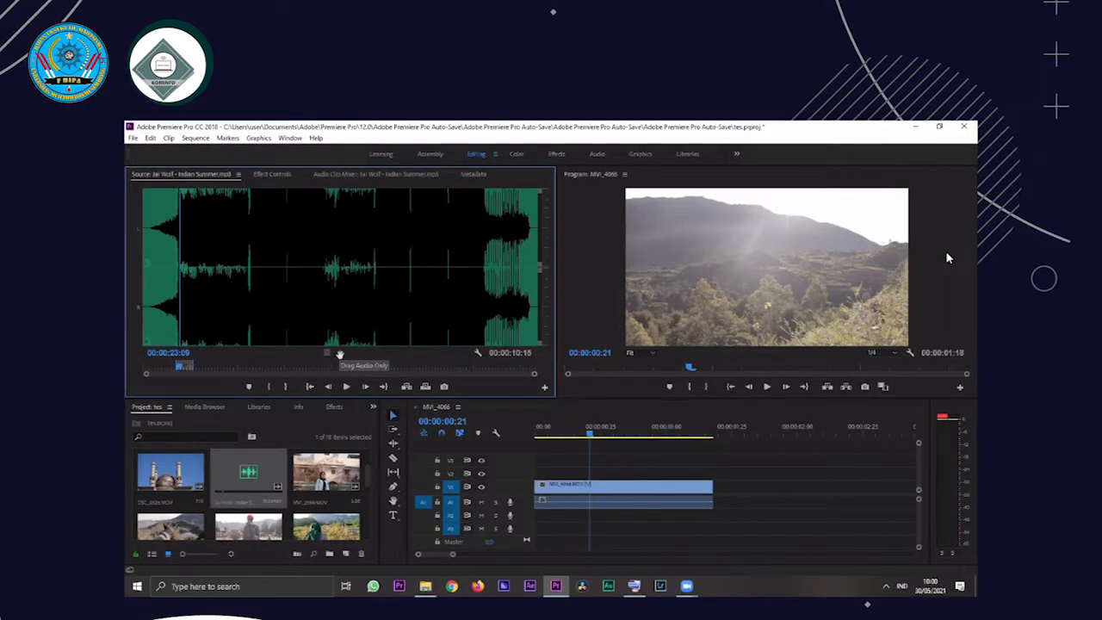
left_click_drag(340, 354, 543, 520)
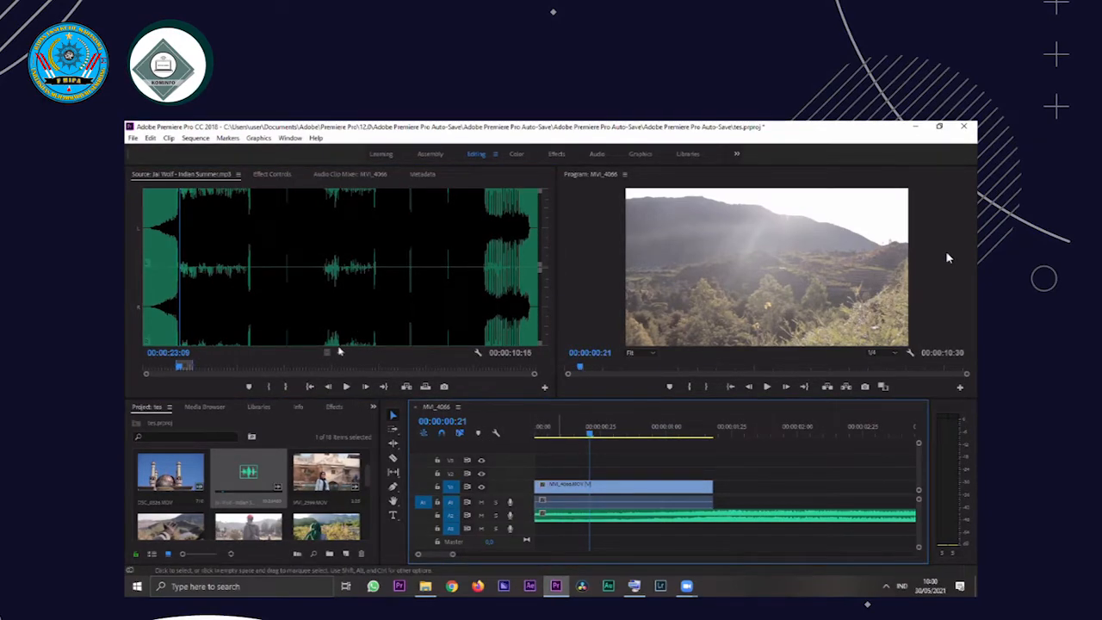
left_click_drag(341, 352, 567, 508)
key("ctrl+z")
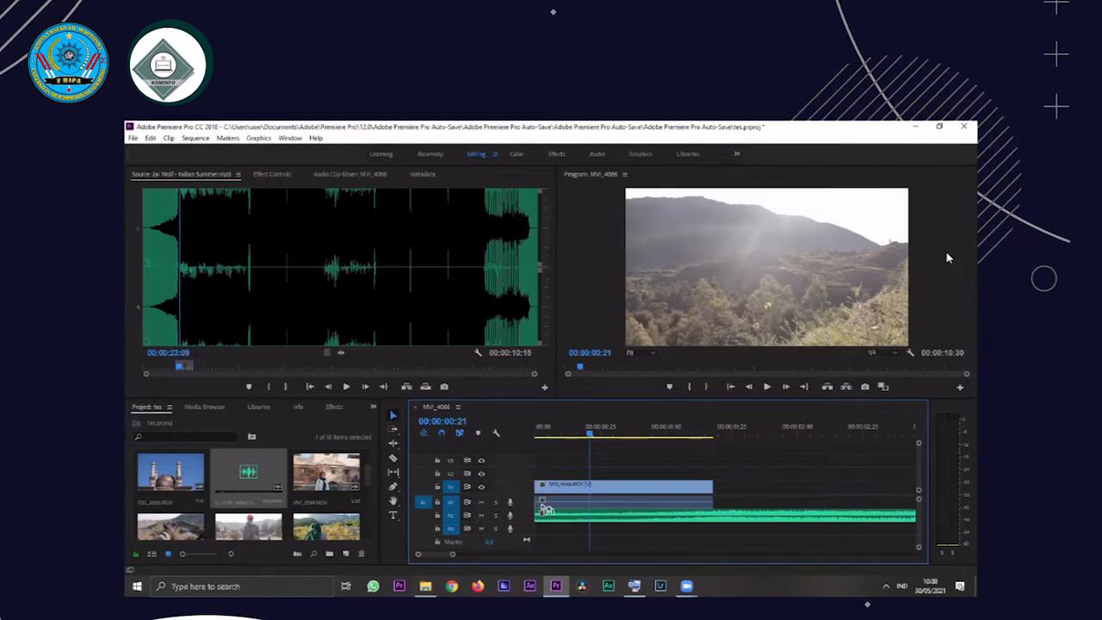
key("ctrl+z")
left_click_drag(532, 505, 536, 504)
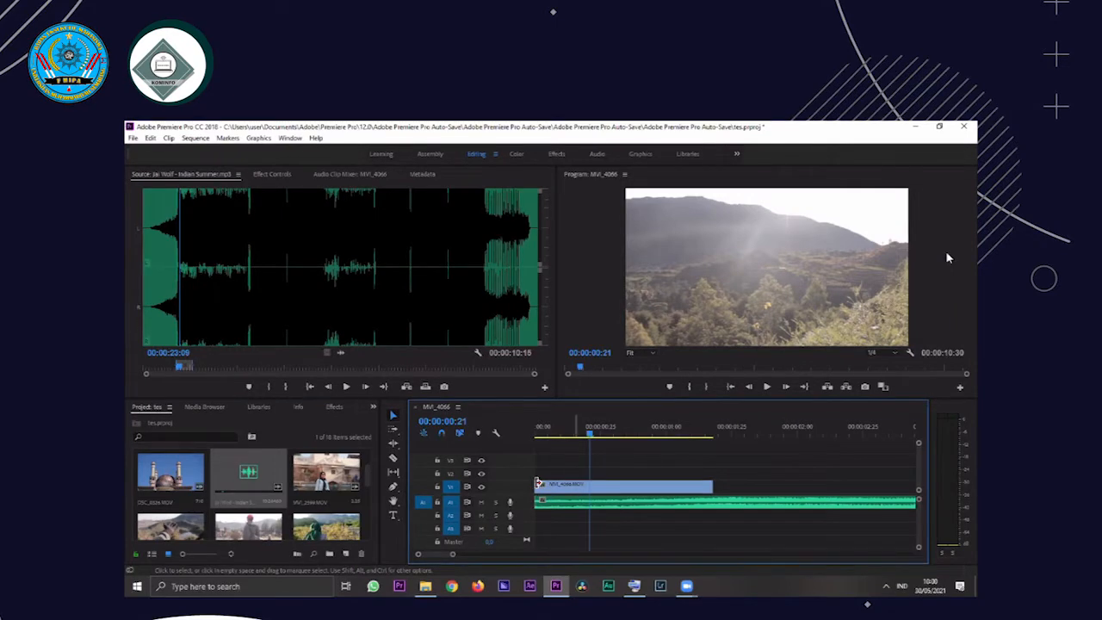
key("ctrl+z")
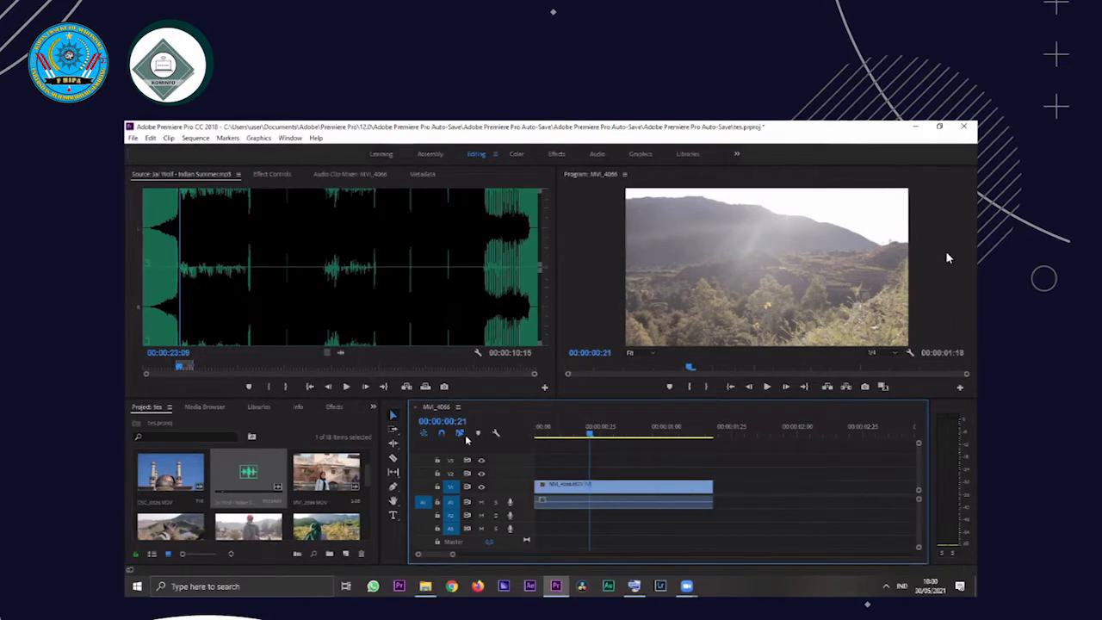
Place the trimmed song's audio on track A3 at the start of the sequence
left_click_drag(530, 476, 453, 524)
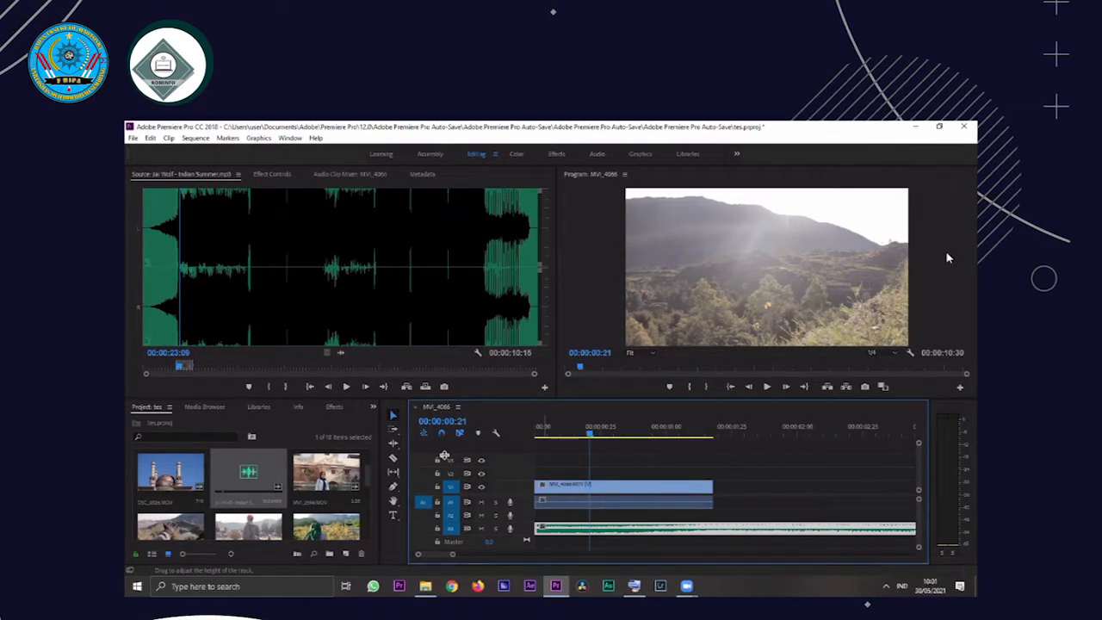
left_click(449, 487)
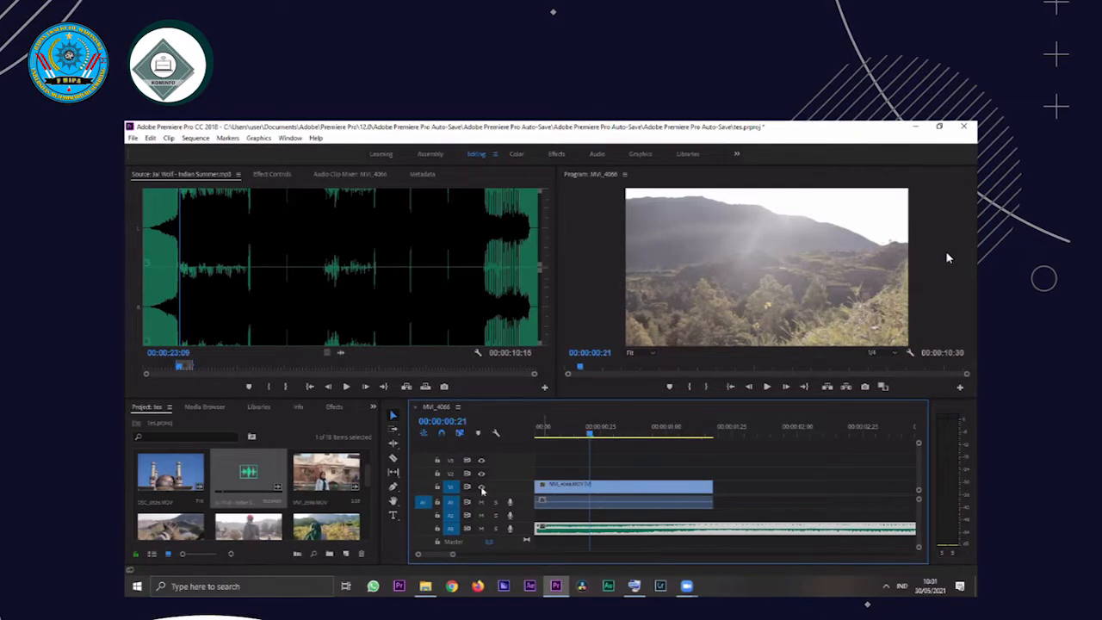
Play the sequence from its start and extend the end of the MVI_4066 clip to about 00:00:01:25
left_click(537, 428)
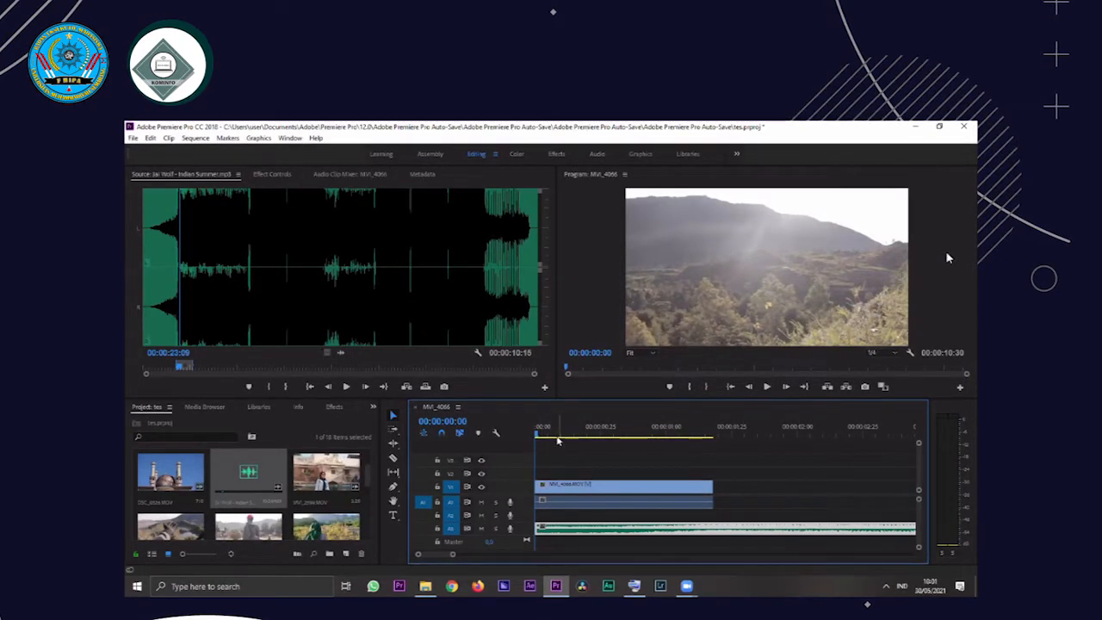
key("space")
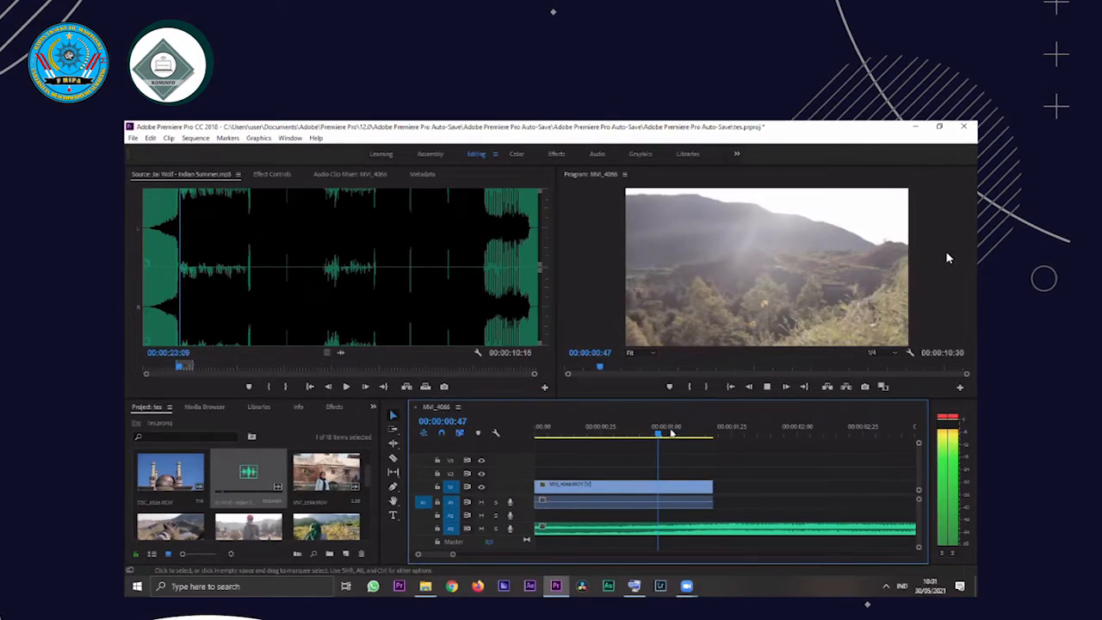
key("space")
mouse_move(718, 486)
left_mouse_down()
mouse_move(785, 491)
mouse_move(718, 488)
mouse_move(730, 488)
left_mouse_up()
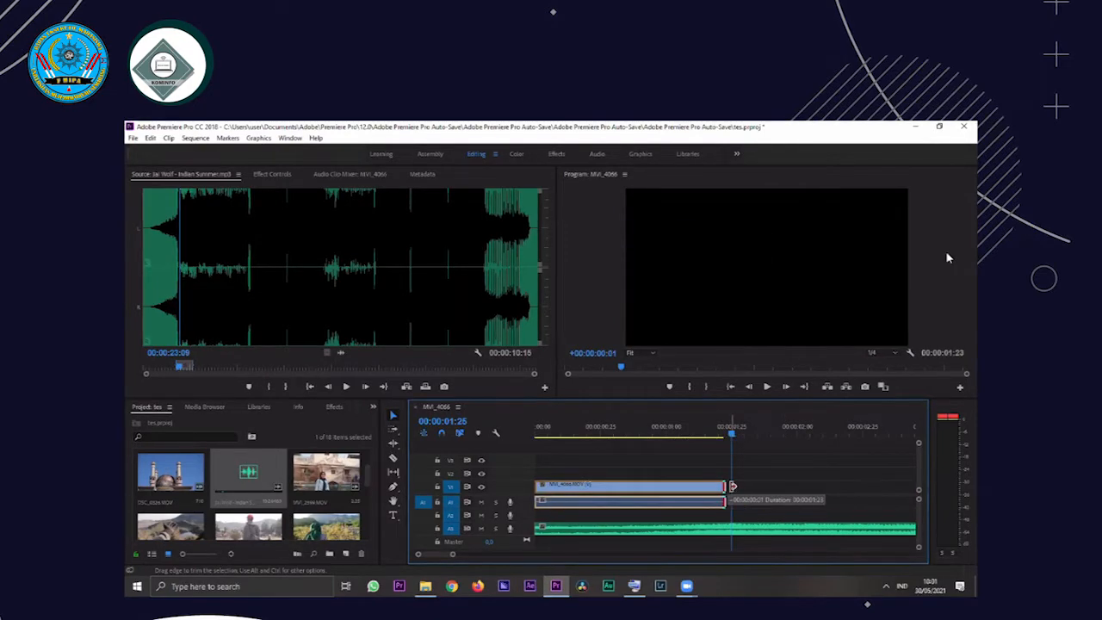
Replay the sequence with the song and extend the end of the MVI_4066 clip to about 00:00:01:26
left_click(721, 444)
left_click_drag(730, 435, 538, 435)
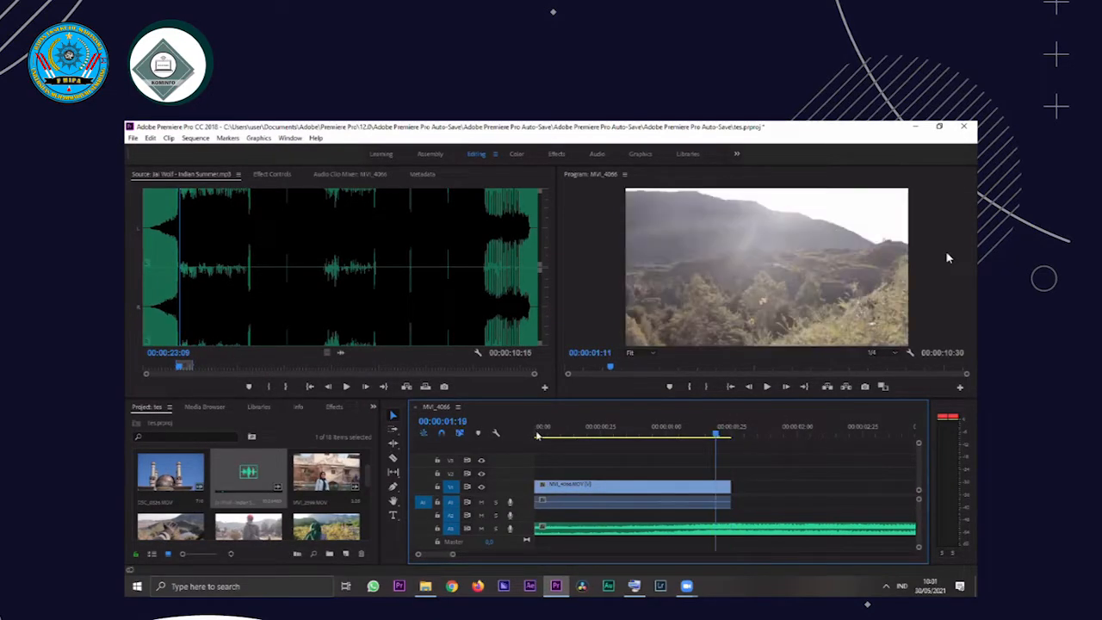
key("Home")
key("space")
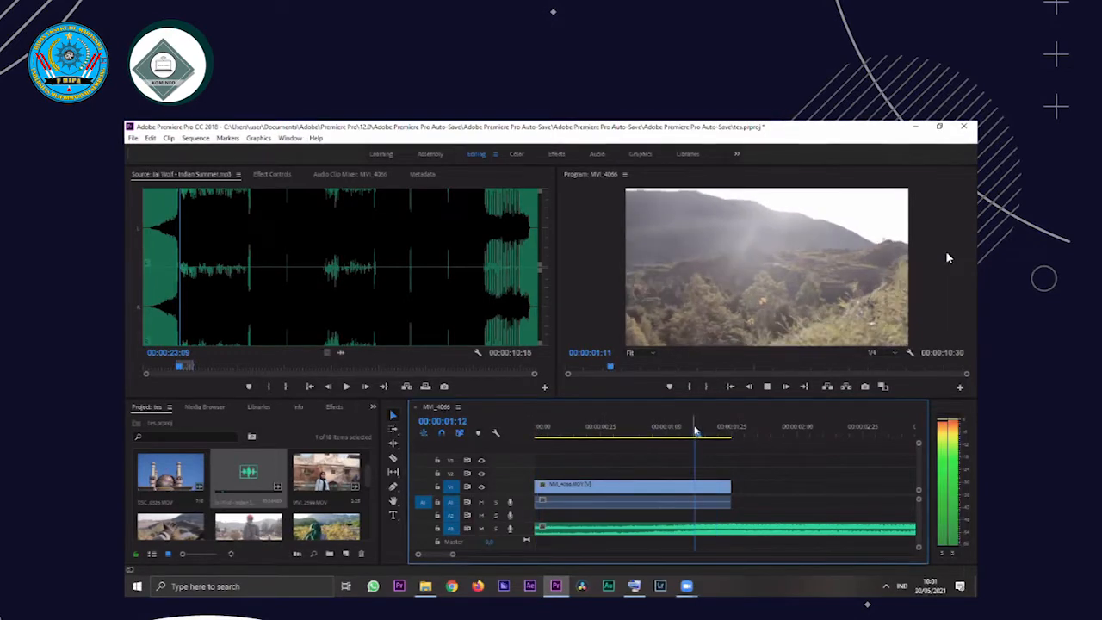
key("space")
key("space")
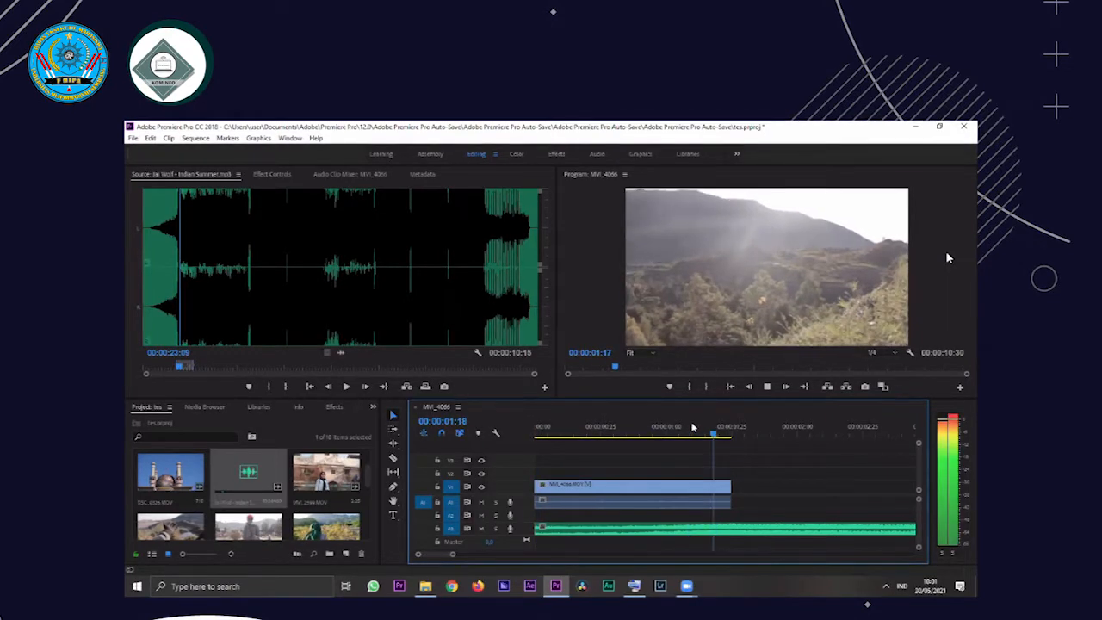
left_click(702, 430)
key("space")
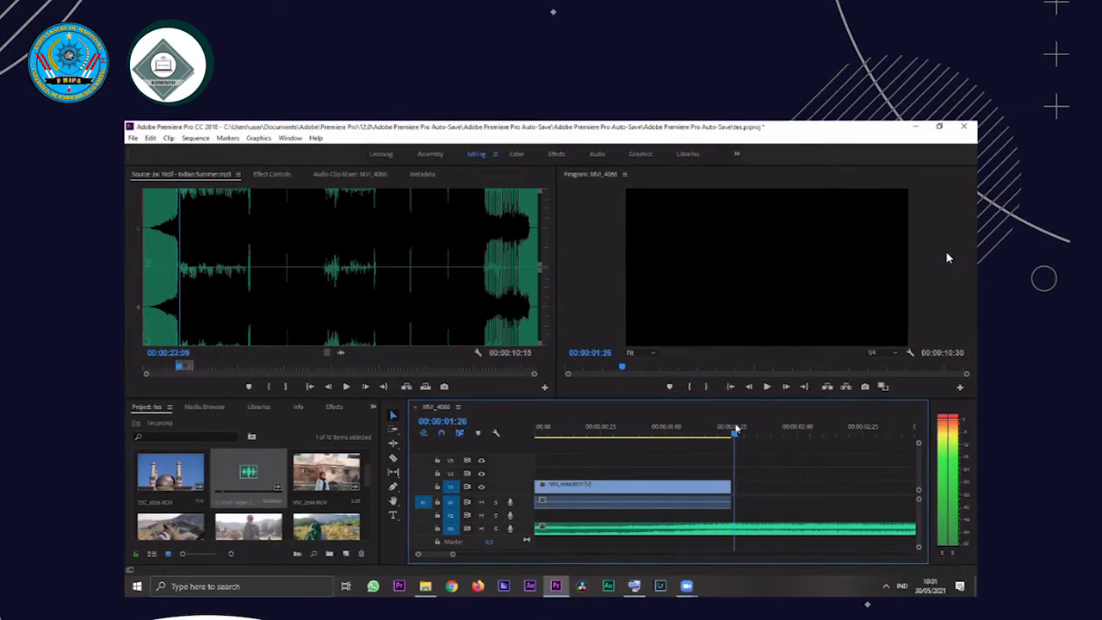
left_click(739, 489)
left_click(663, 517)
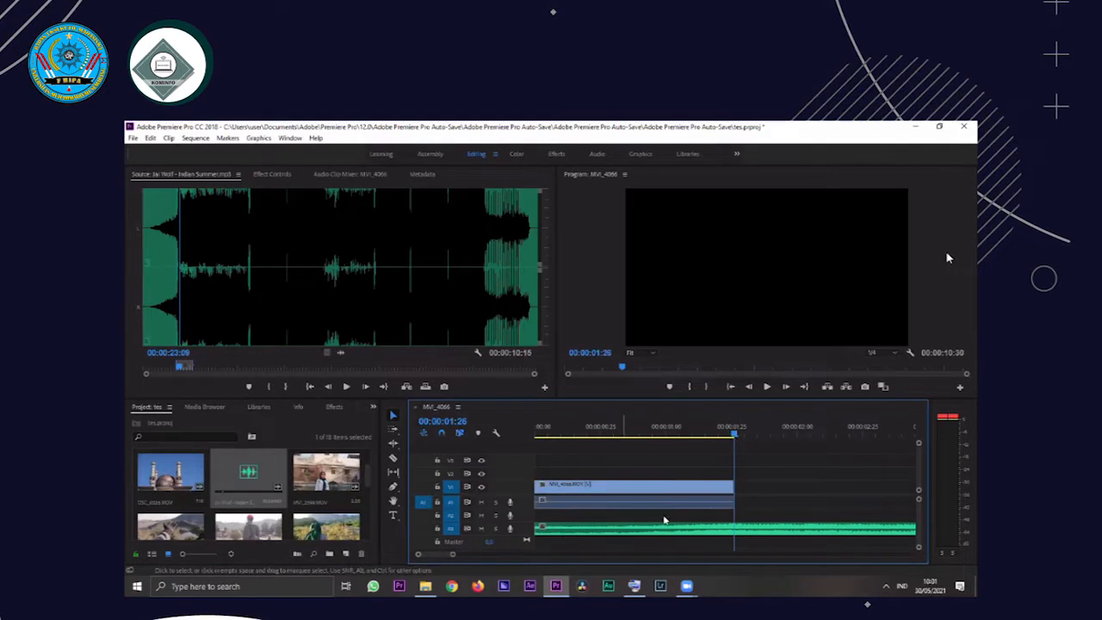
Replay the end of the MVI_4066 clip against the song and enlarge audio track A3 to show its waveform
left_click(713, 428)
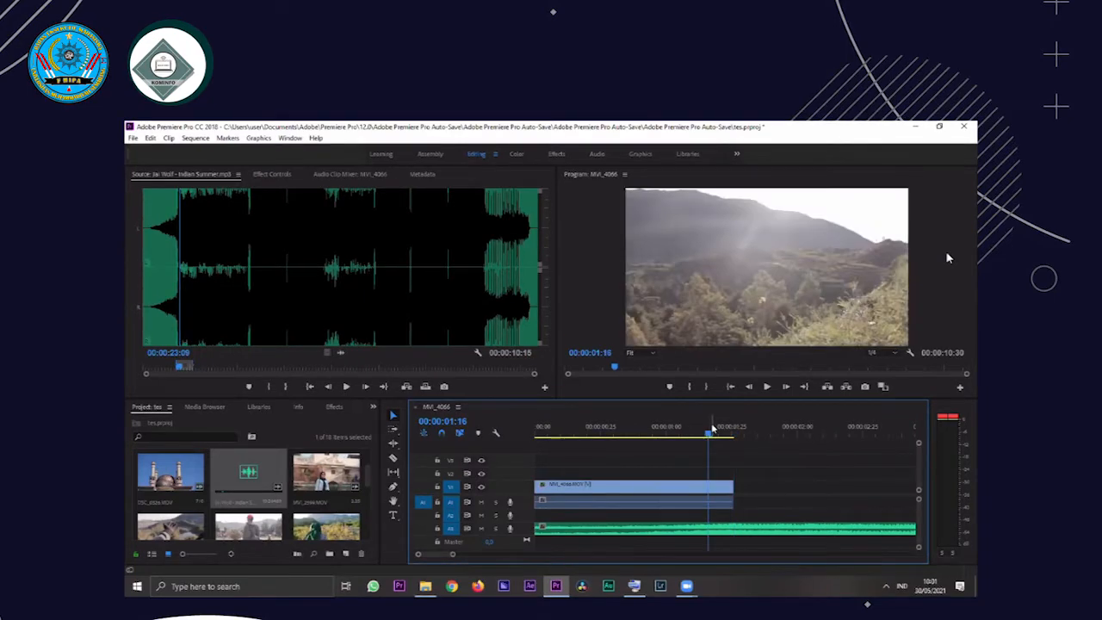
key("space")
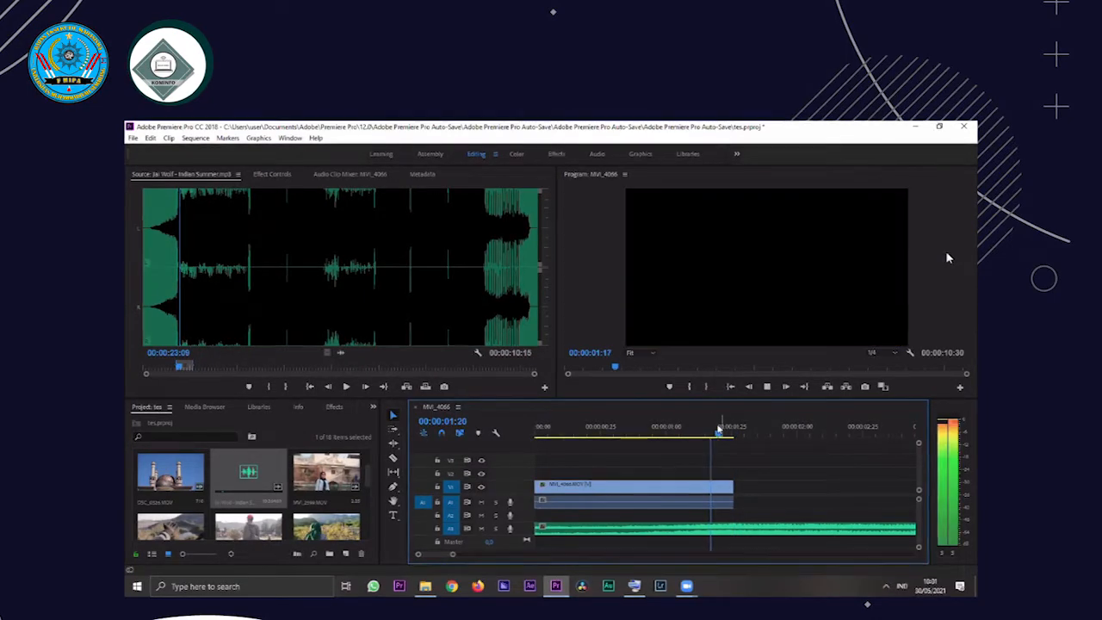
key("space")
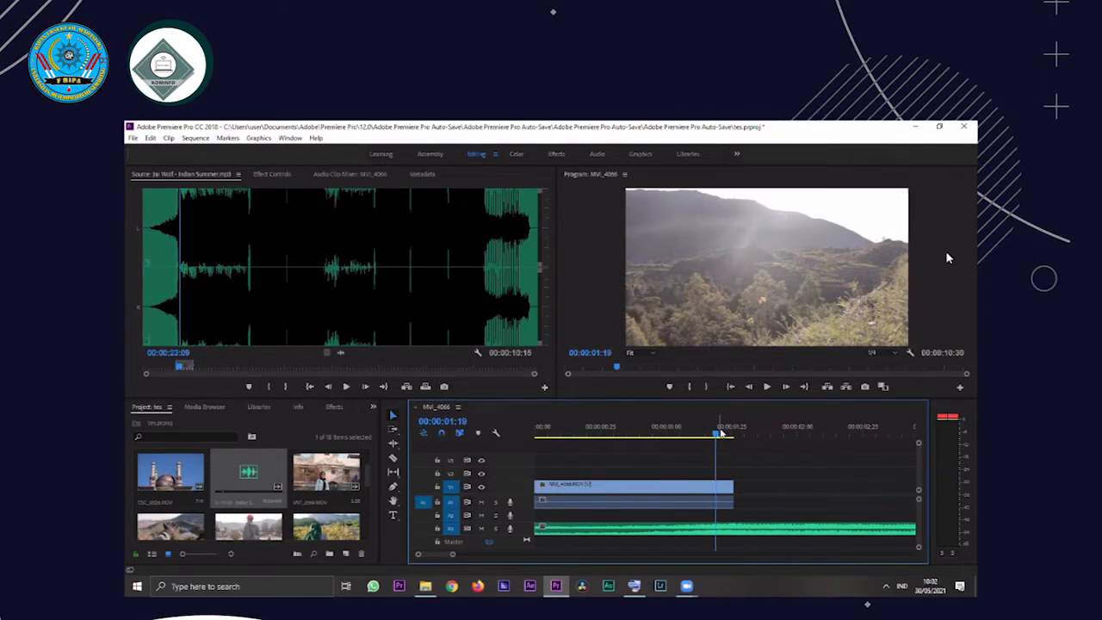
left_click_drag(716, 433, 713, 433)
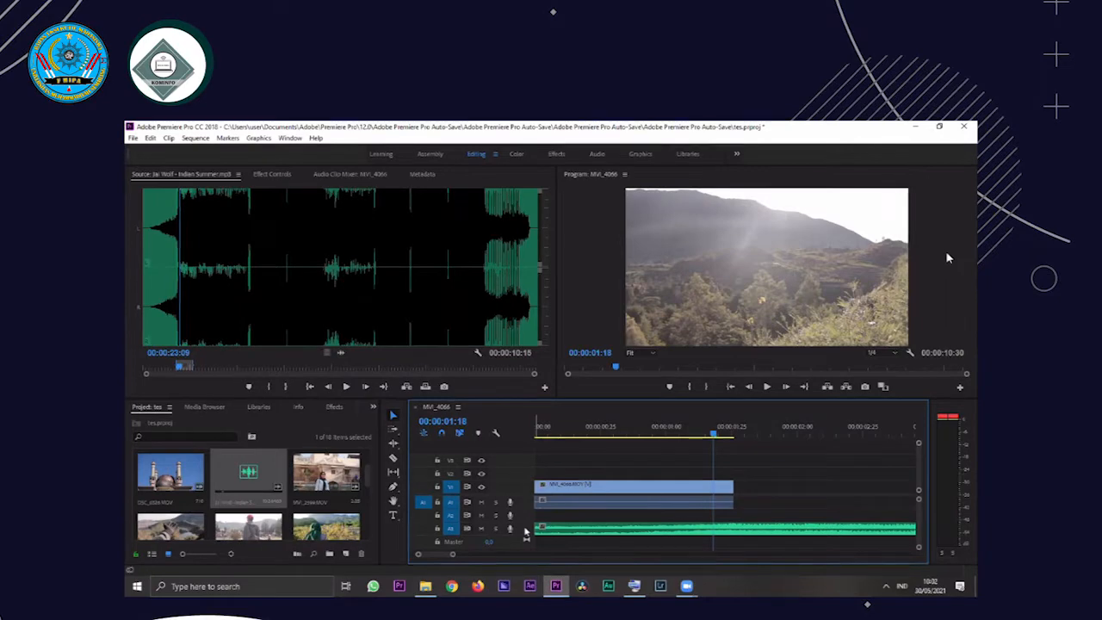
left_click_drag(526, 532, 526, 545)
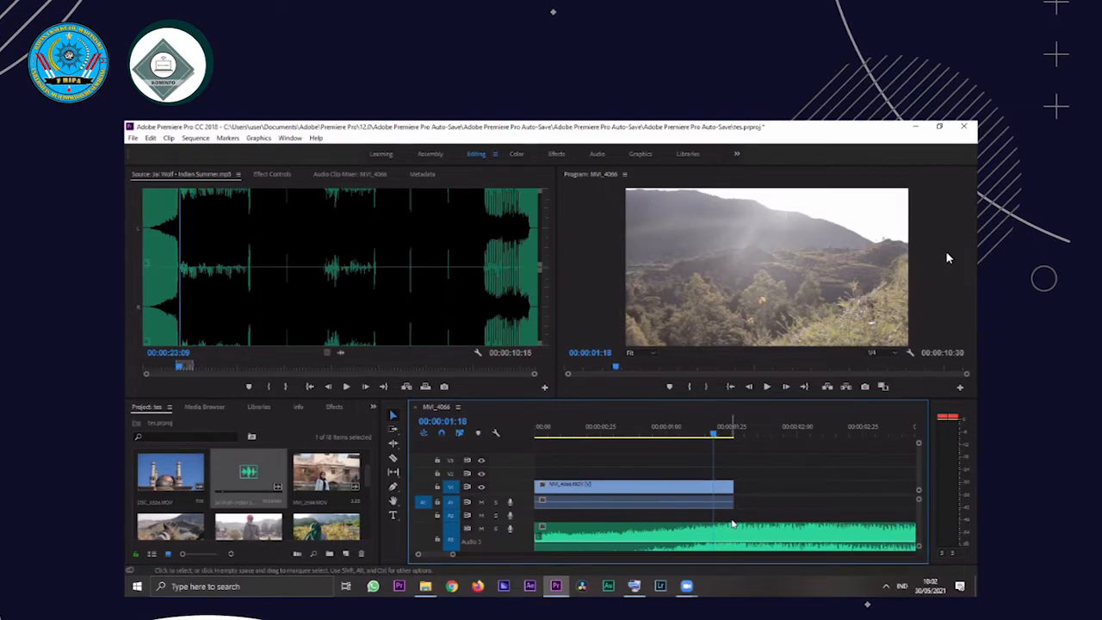
left_click(719, 430)
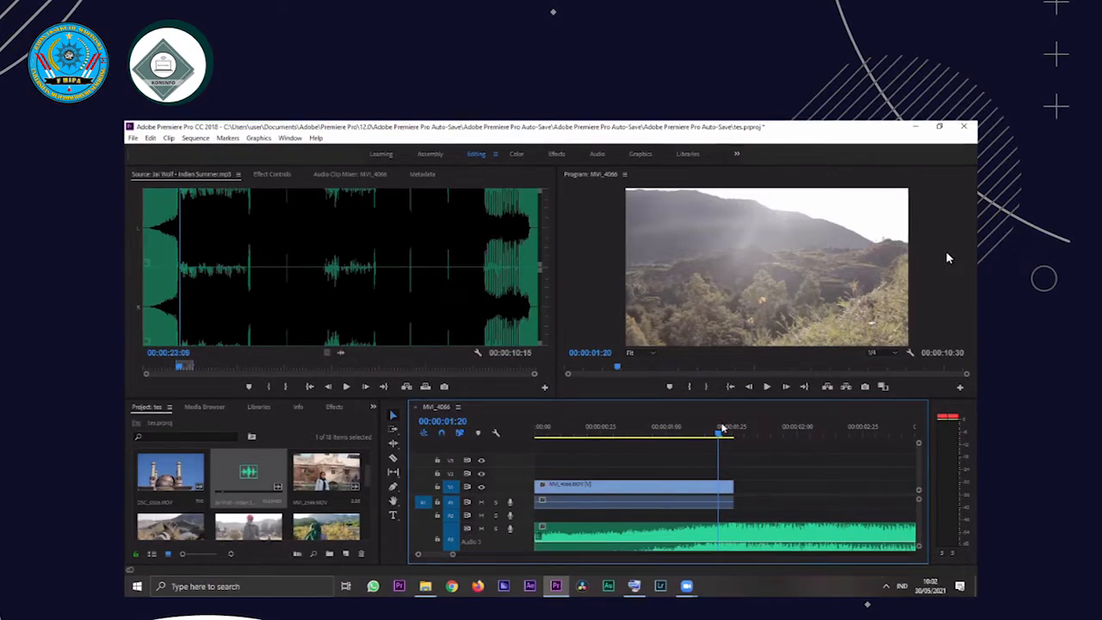
left_click(645, 427)
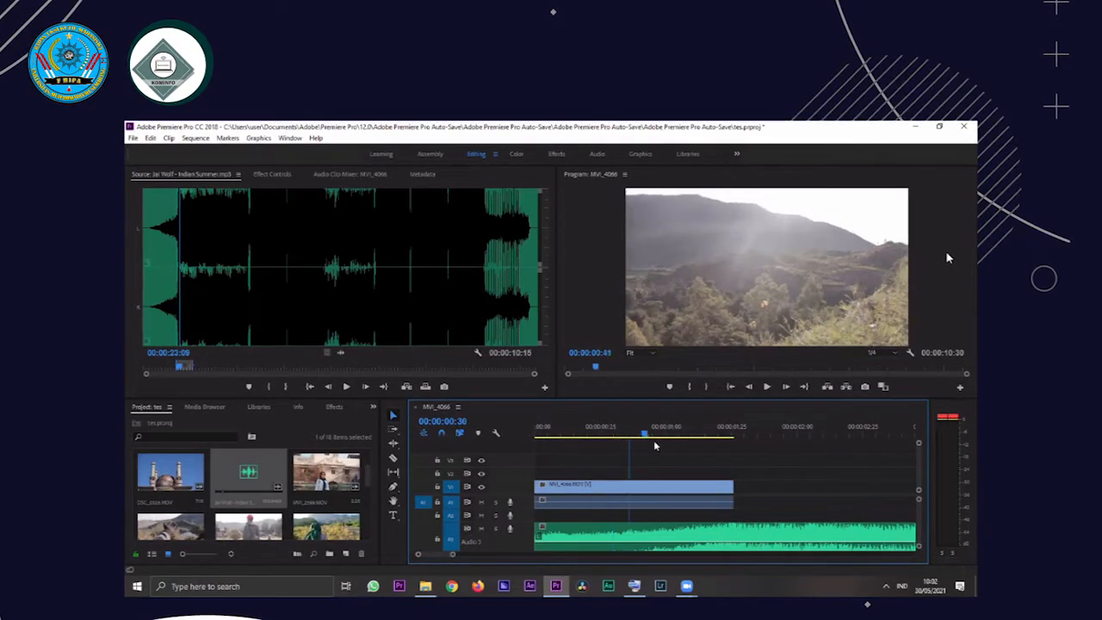
left_click_drag(677, 447, 674, 444)
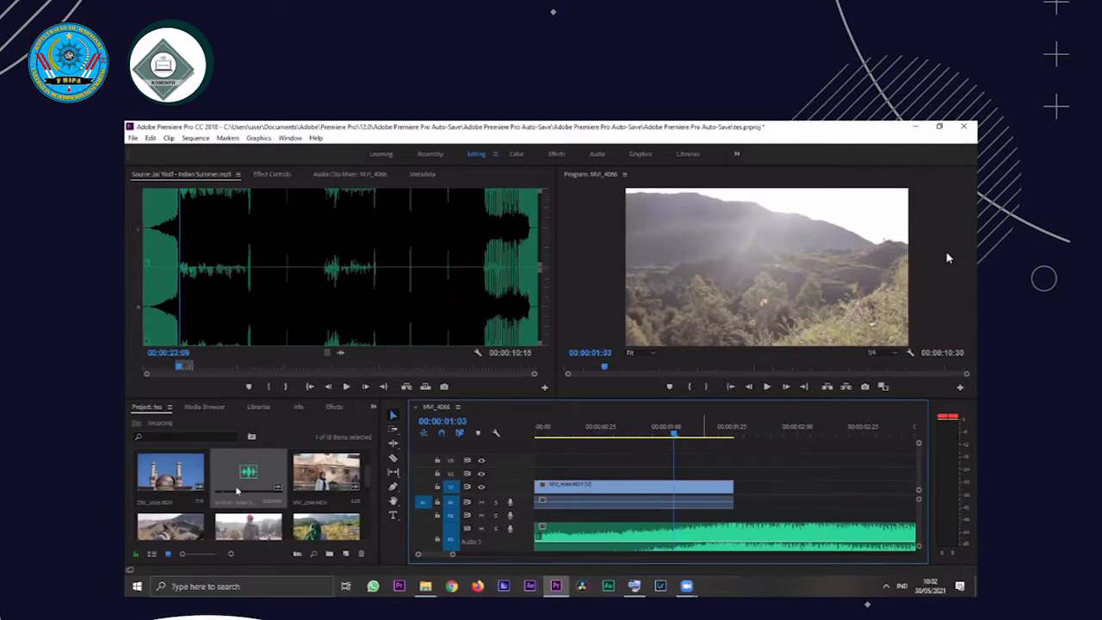
Open the MVI_4063.MOV clip for source preview, play it from its start and set its In point at 00:00:01:18
scroll(215, 482, "down", 2)
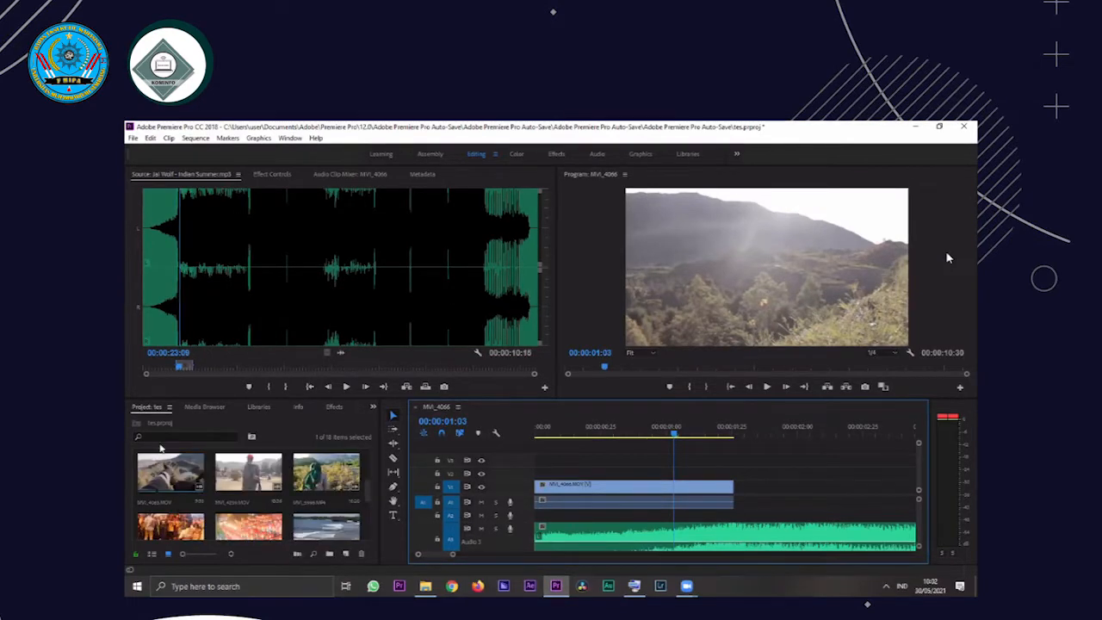
double_click(159, 468)
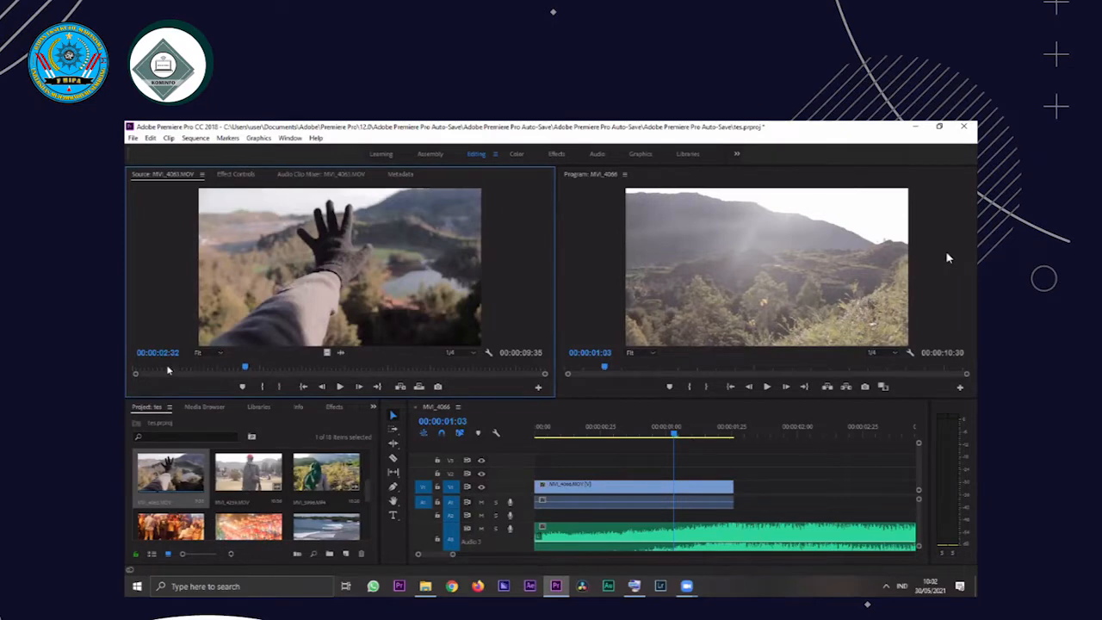
left_click_drag(168, 371, 125, 376)
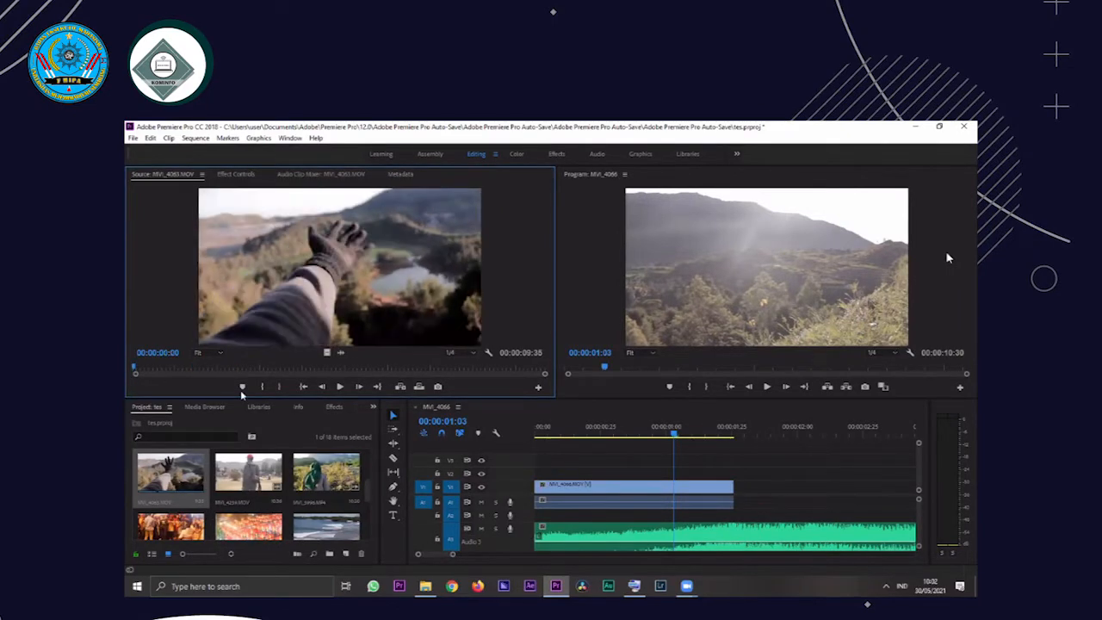
key("space")
key("space")
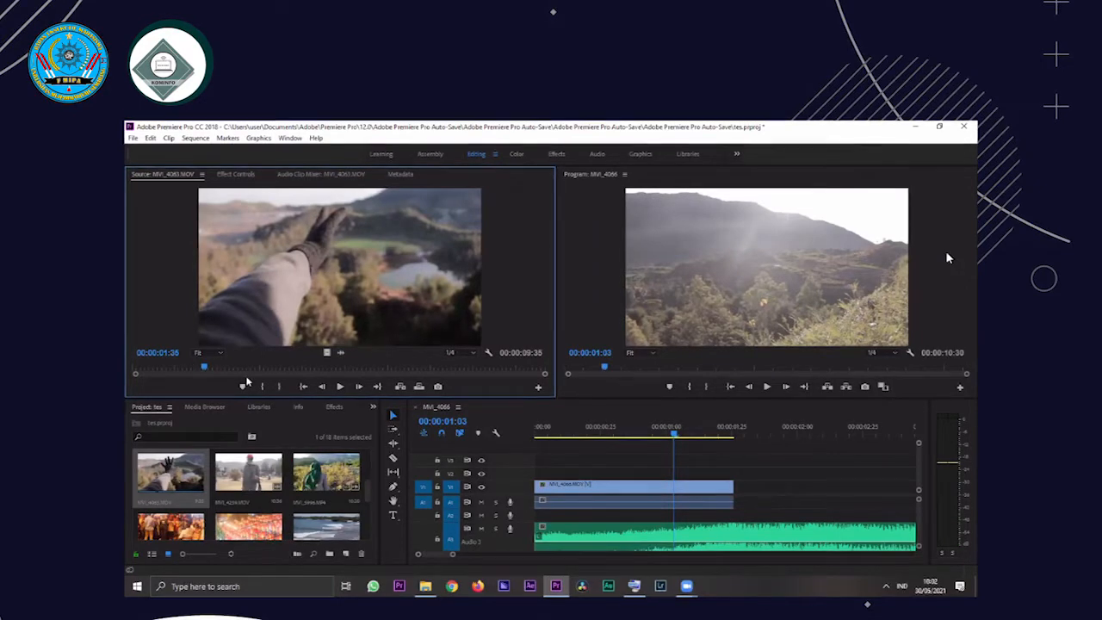
left_click(189, 368)
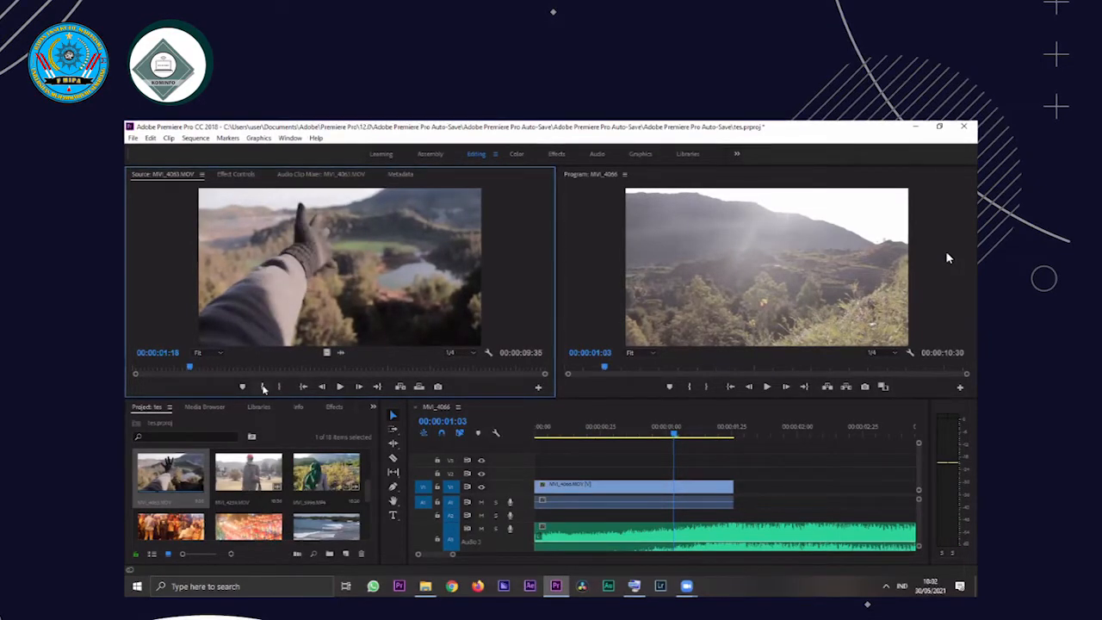
left_click(264, 389)
Set the MVI_4063.MOV clip's Out point at 00:00:03:13 and place it directly after the MVI_4066 clip on V1
key("space")
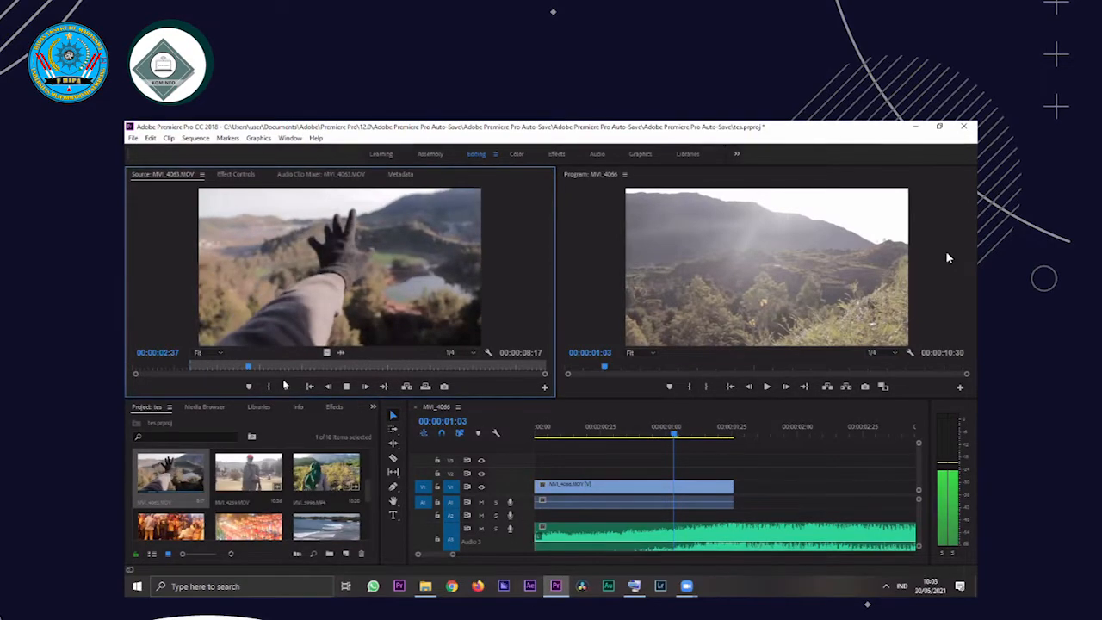
key("space")
left_click(286, 386)
left_click_drag(355, 297, 737, 496)
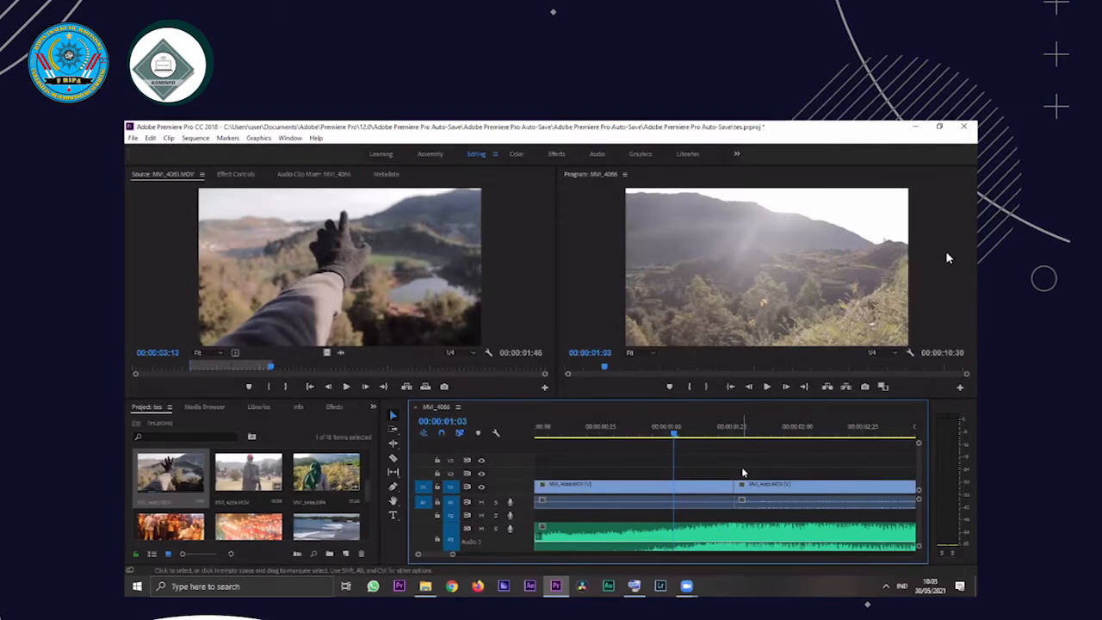
Play the sequence across the cut between the two clips with the full second clip in view
key("space")
key("space")
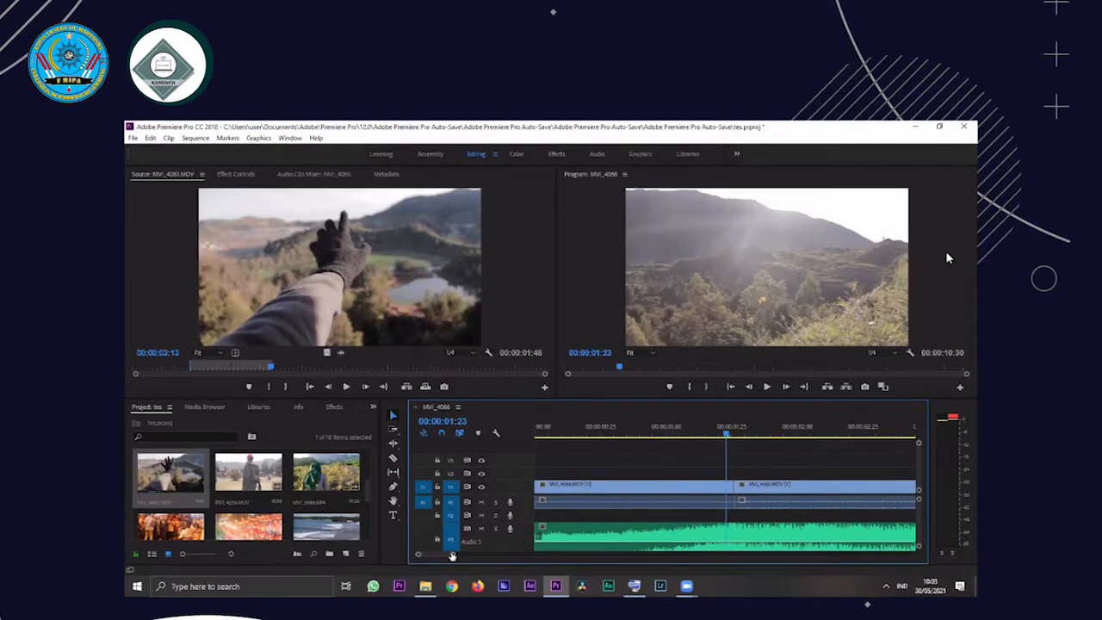
left_click_drag(452, 556, 473, 556)
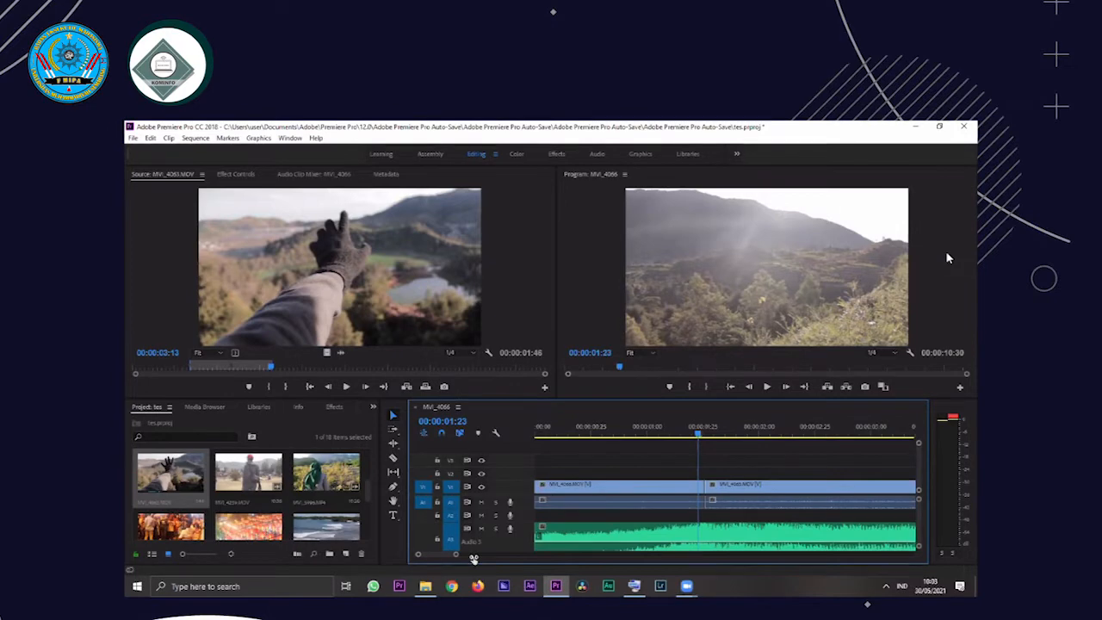
left_click_drag(473, 556, 455, 555)
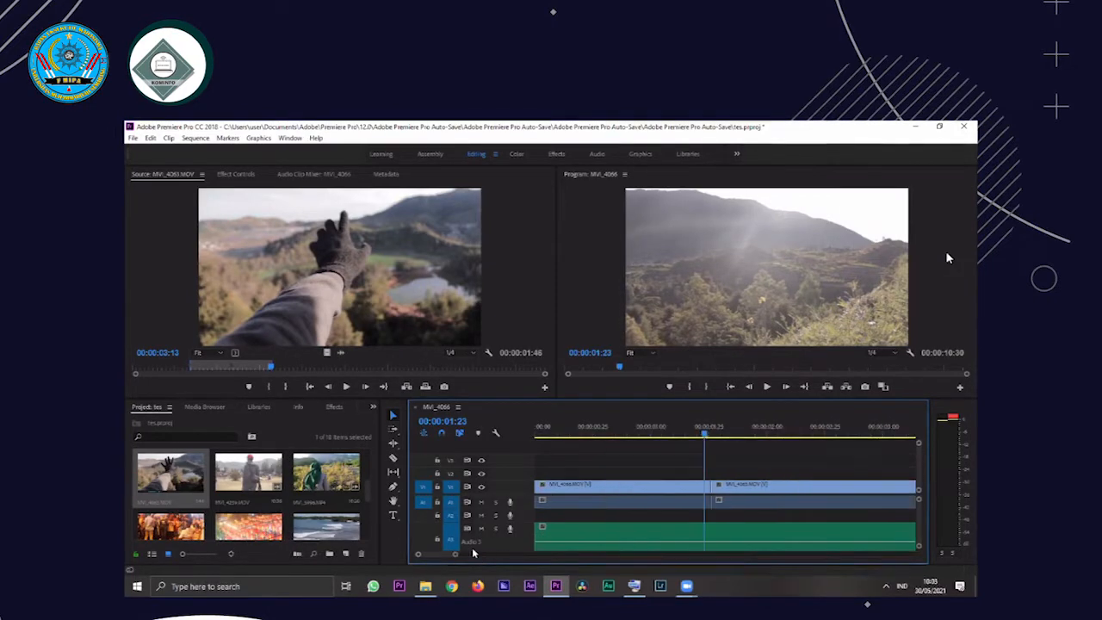
left_click_drag(488, 557, 465, 555)
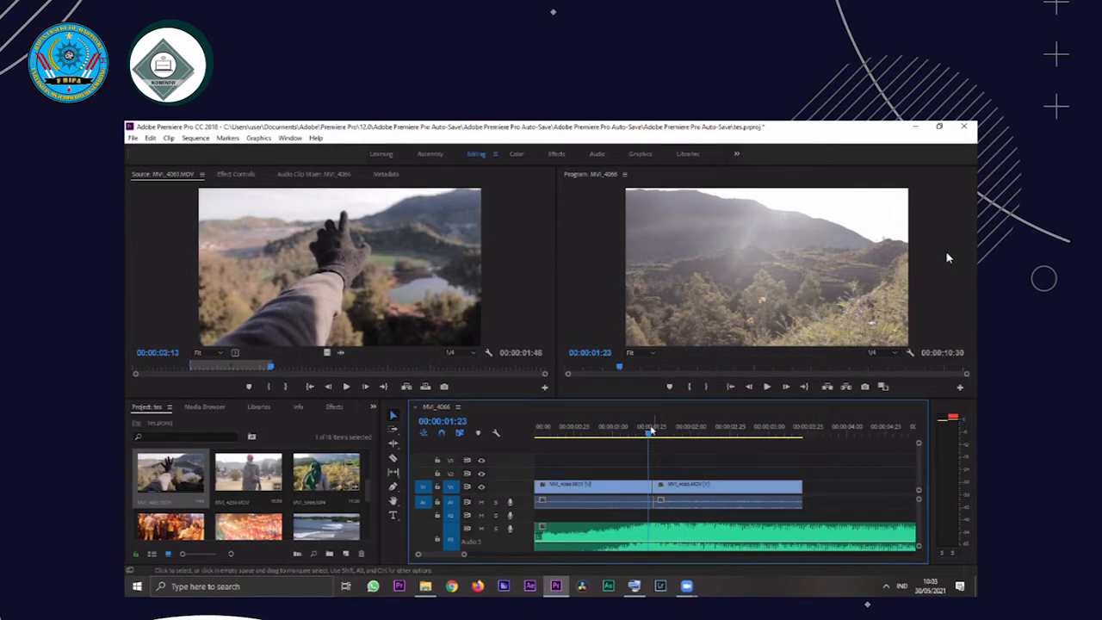
key("space")
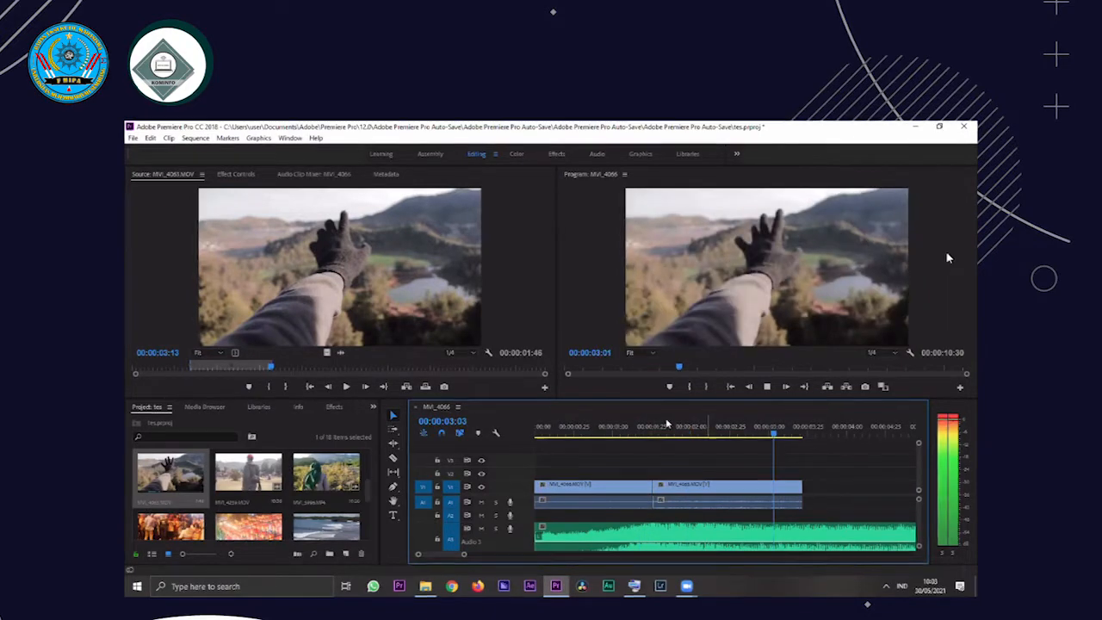
key("space")
Find the song's cut point by replaying, trim the end of the MVI_4063 clip to about 00:00:03:11, and replay the result
left_click(635, 425)
key("Right")
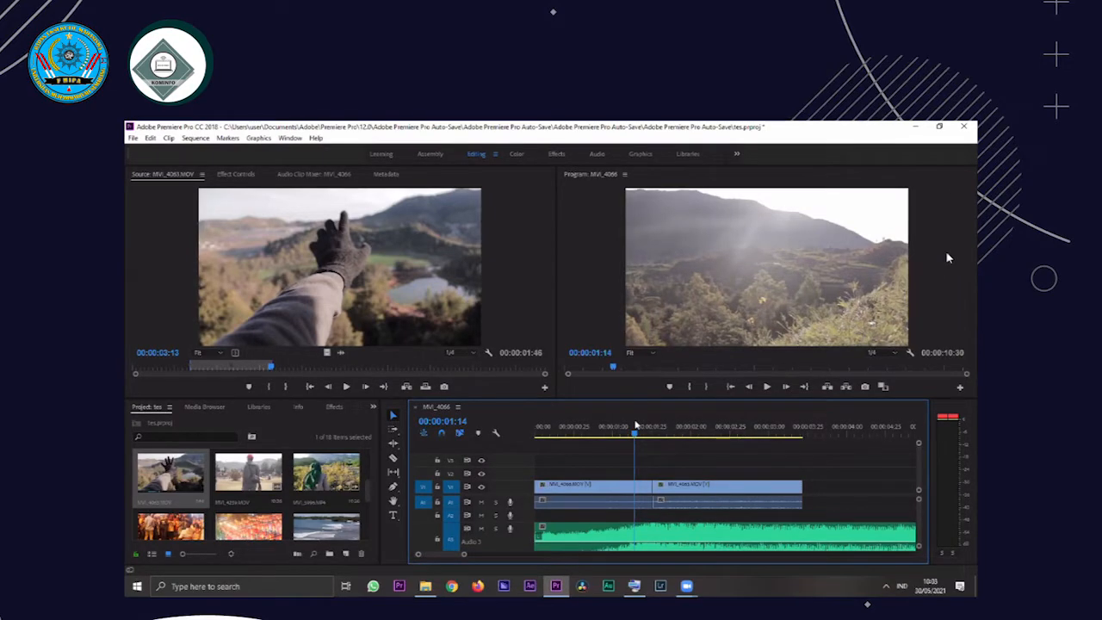
key("space")
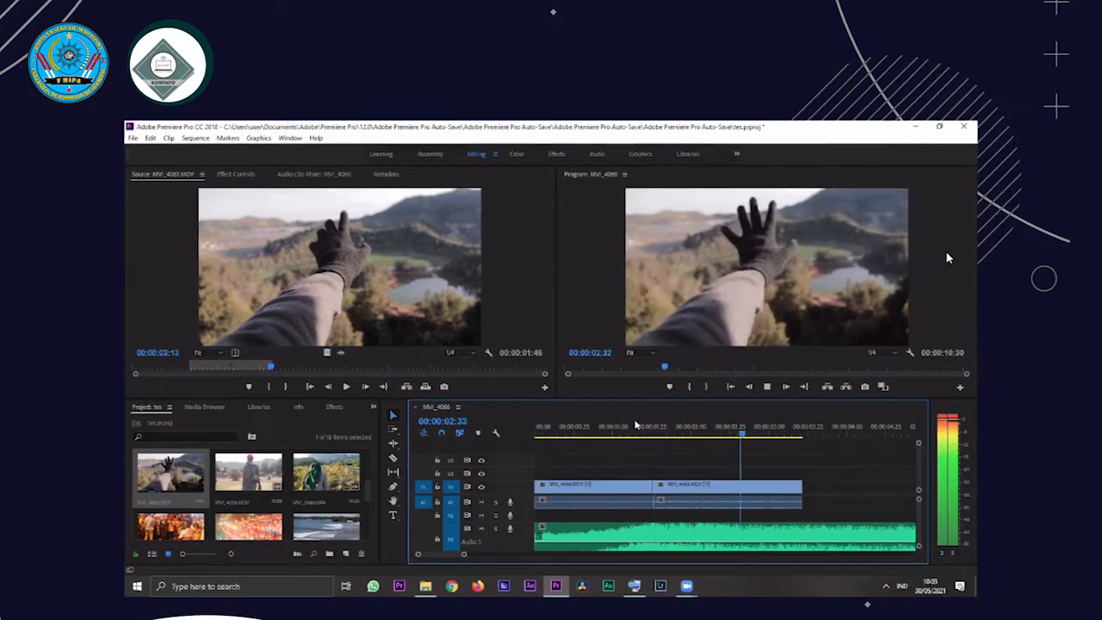
key("space")
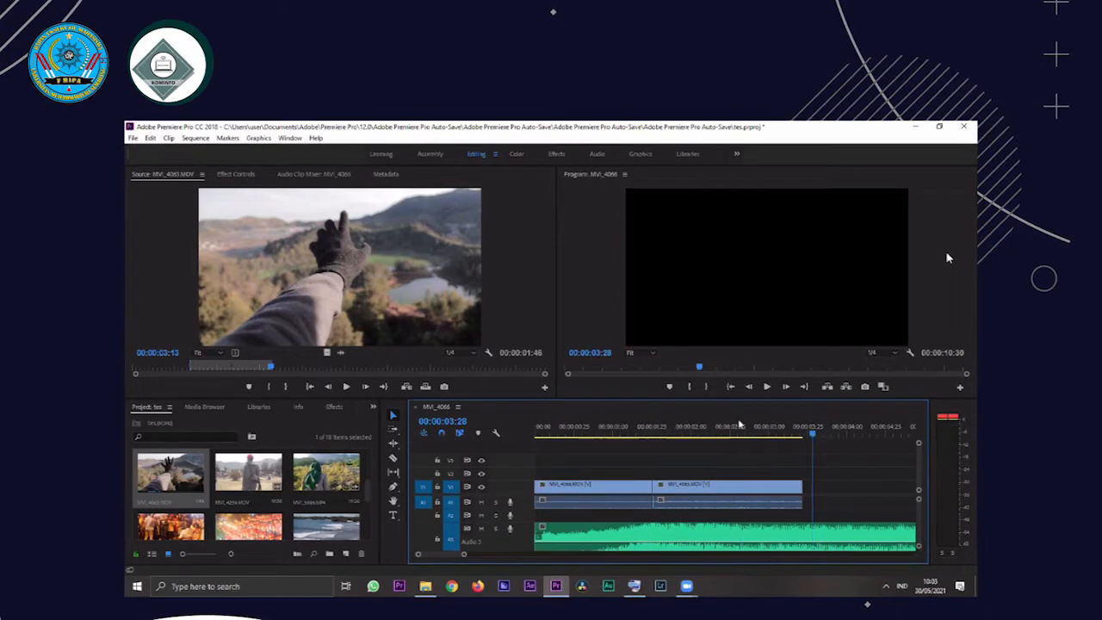
left_click(635, 424)
key("space")
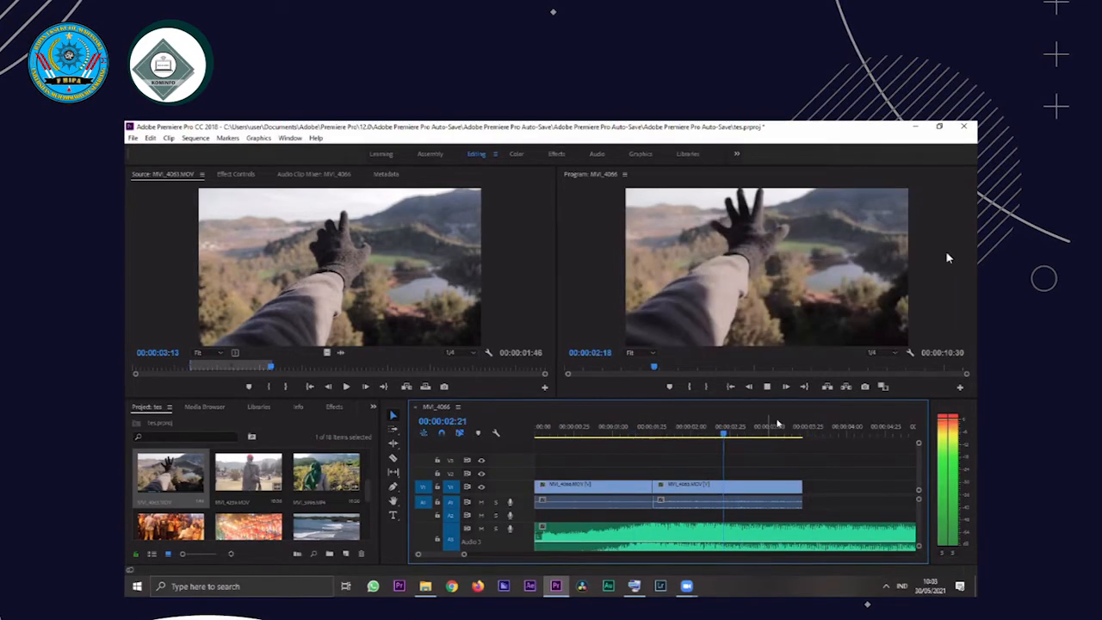
key("space")
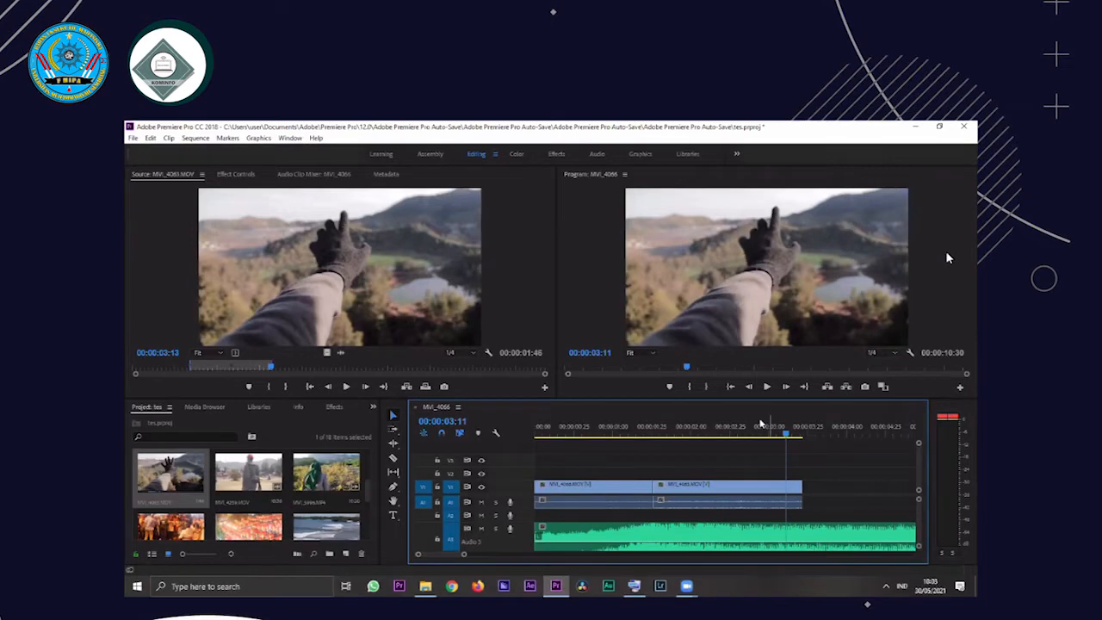
key("Left")
key("Left")
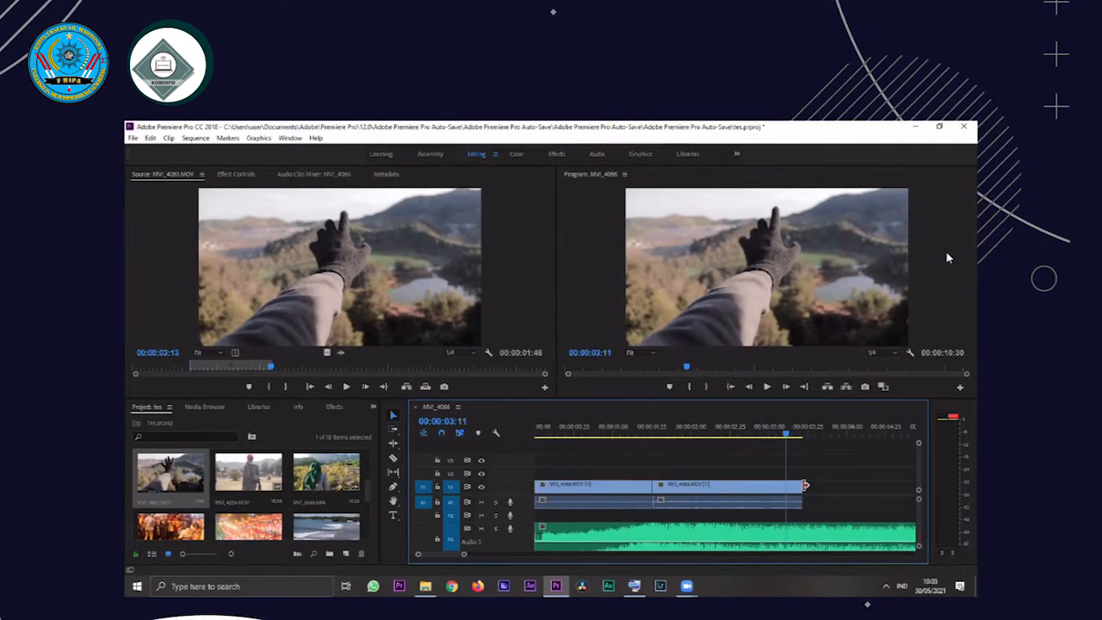
left_click_drag(802, 485, 765, 444)
left_click(616, 428)
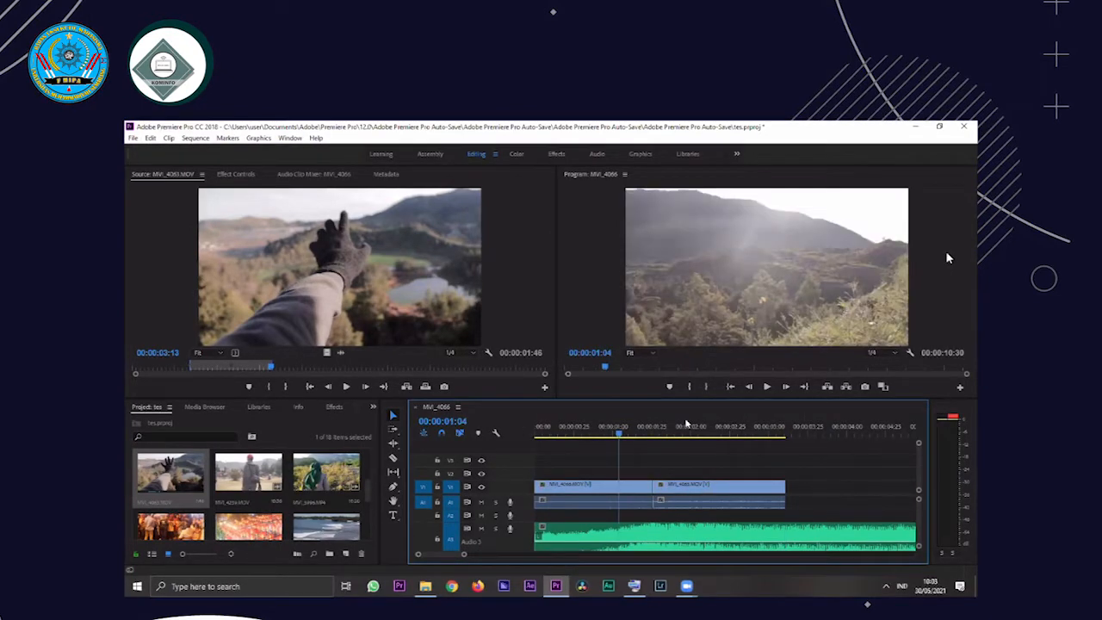
key("space")
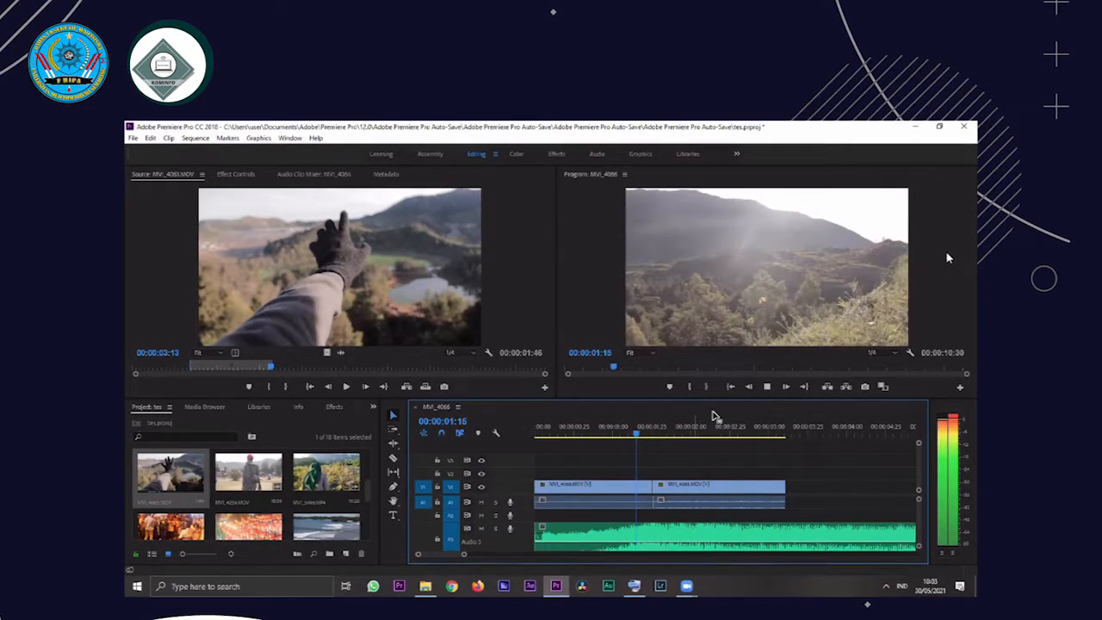
left_click(764, 433)
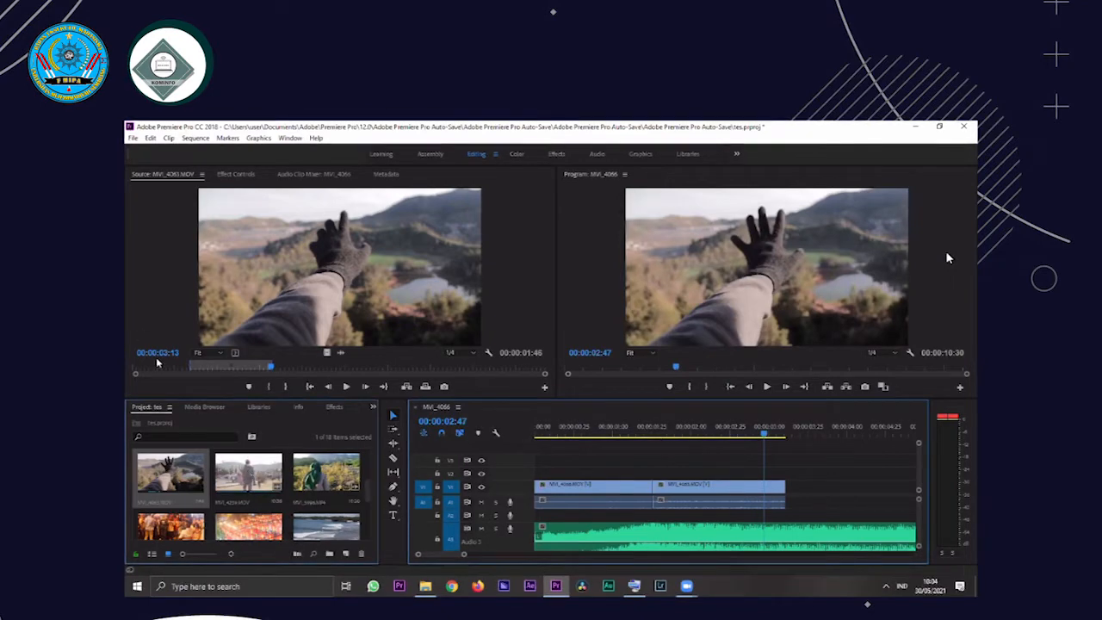
Open the MVI_4239.MOV clip for source preview, skim its opening seconds and set its In point at 00:00:02:42
double_click(249, 473)
left_click_drag(136, 367, 233, 364)
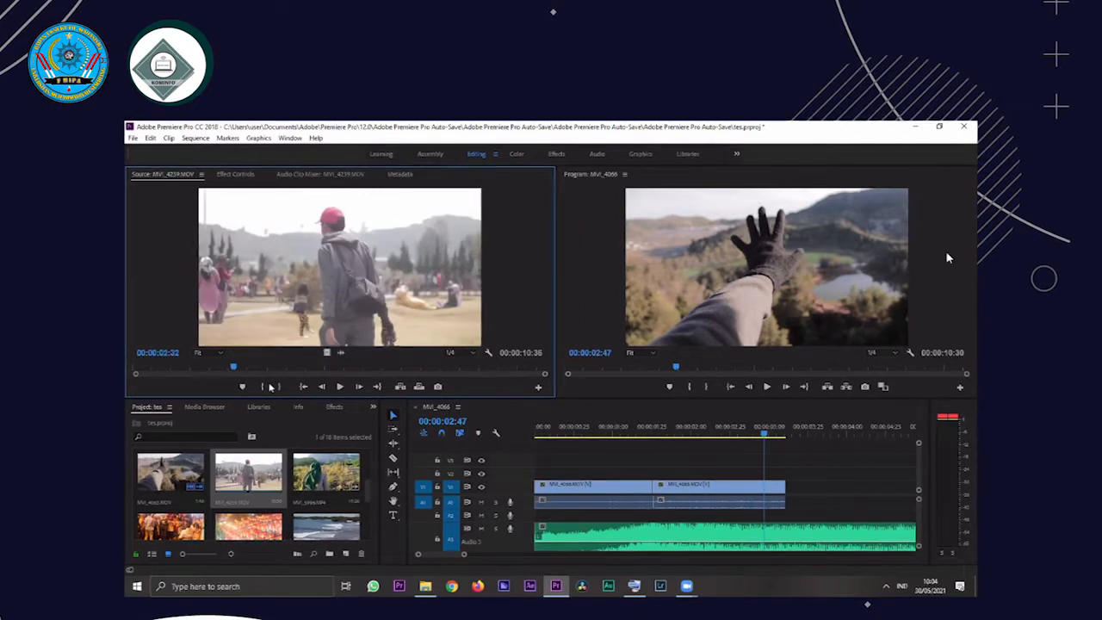
left_click_drag(293, 362, 243, 346)
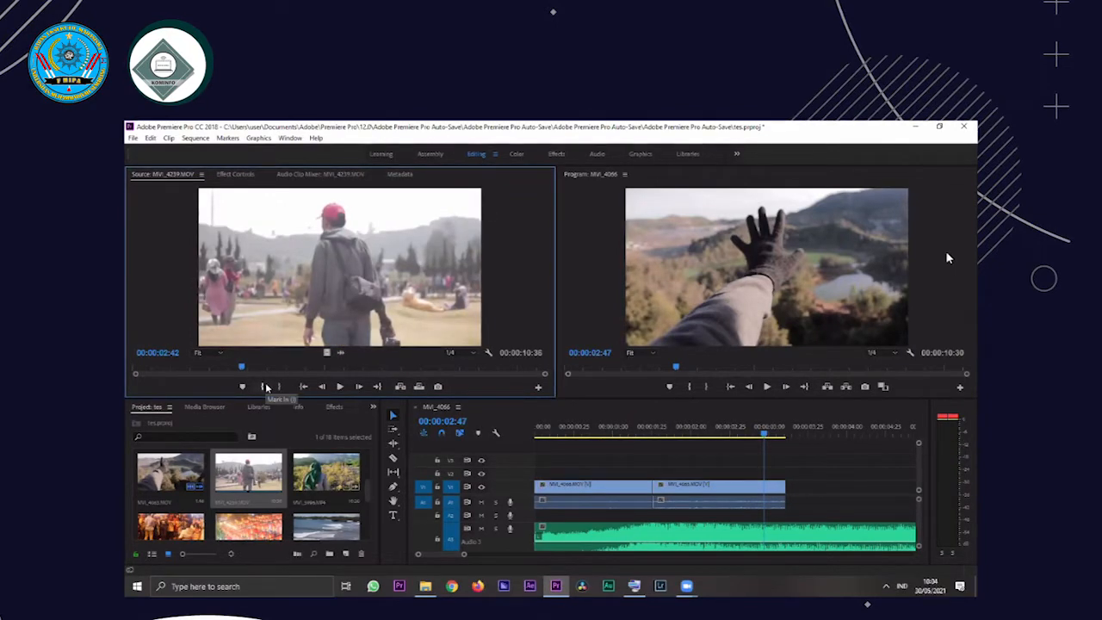
left_click(267, 388)
Play the MVI_4239.MOV clip, set its Out point at 00:00:04:39 and place it directly after the MVI_4063 clip on V1
key("space")
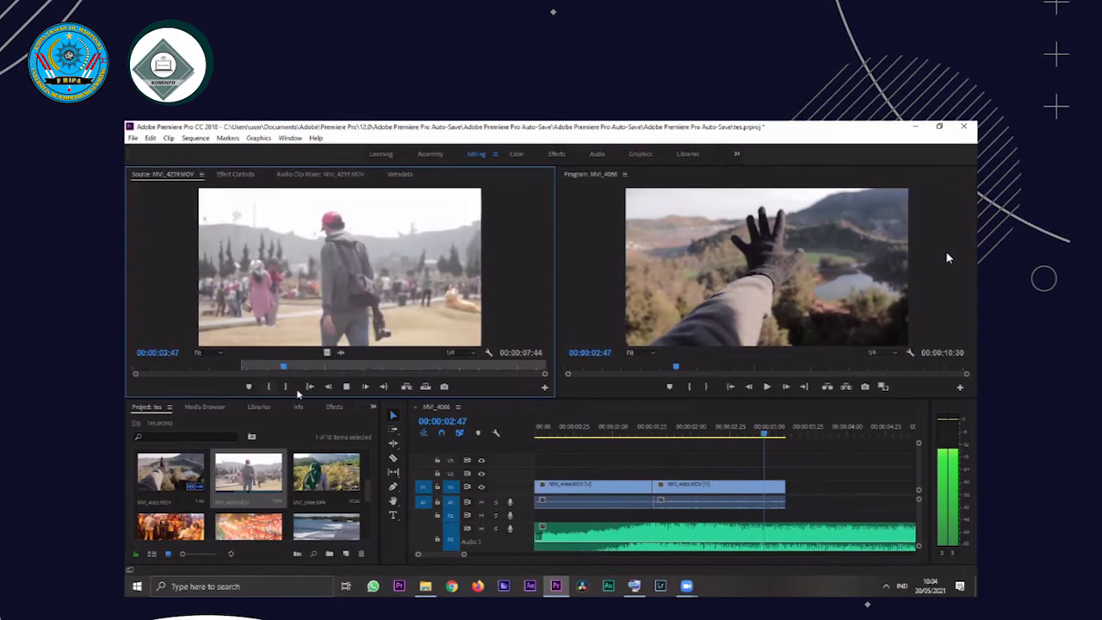
key("space")
key("o")
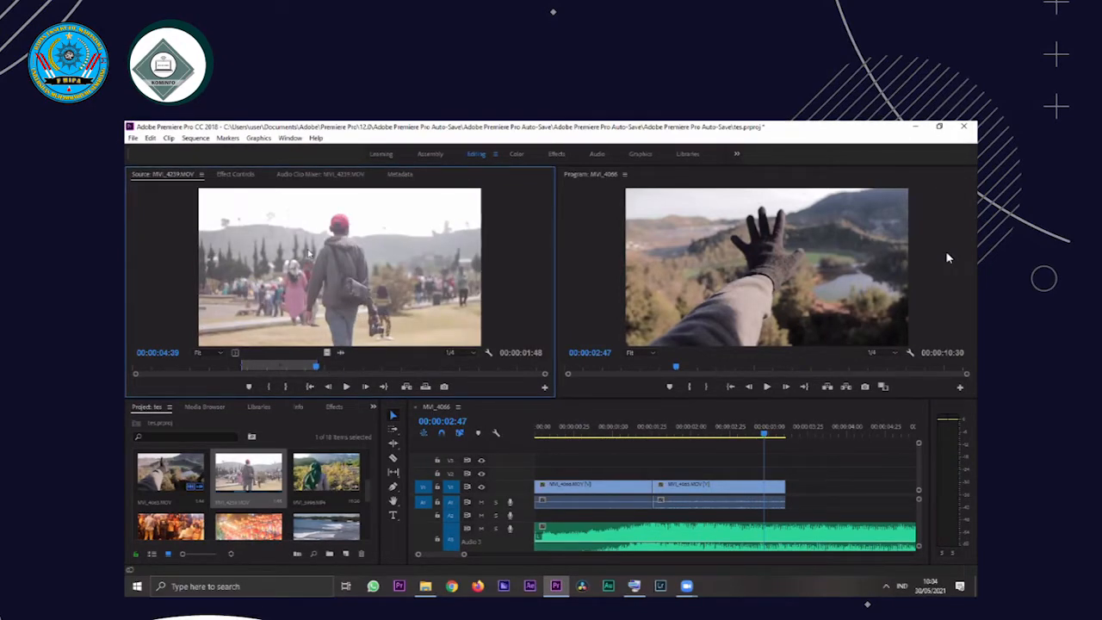
left_click_drag(809, 488, 919, 473)
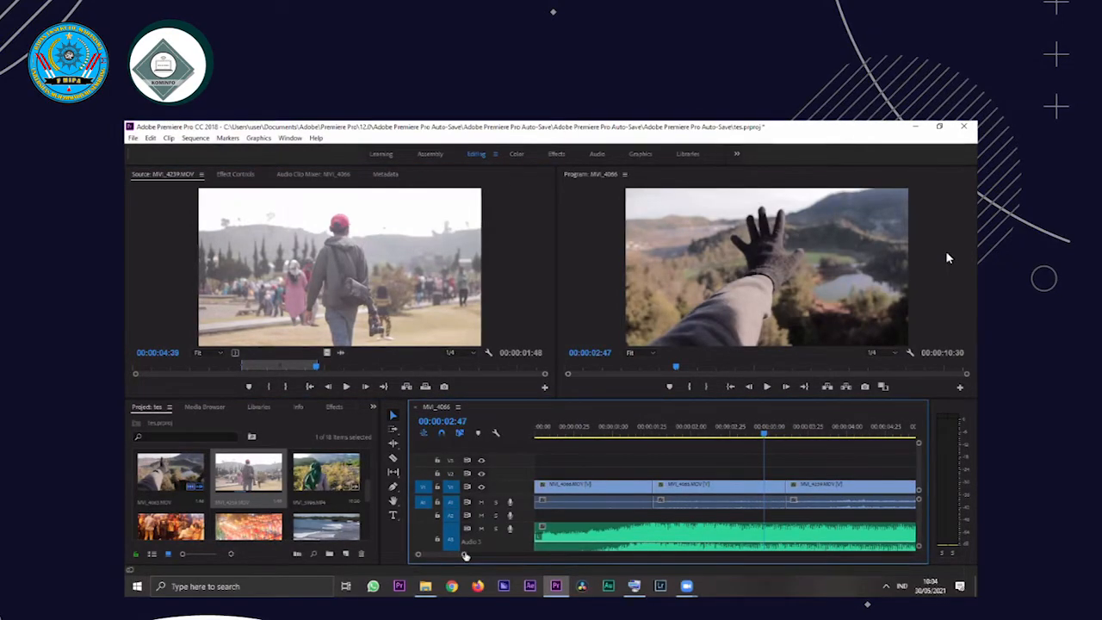
Play the sequence to find the song's cut point and trim the end of the MVI_4239 clip to 00:00:04:34
scroll(581, 519, "down", 2)
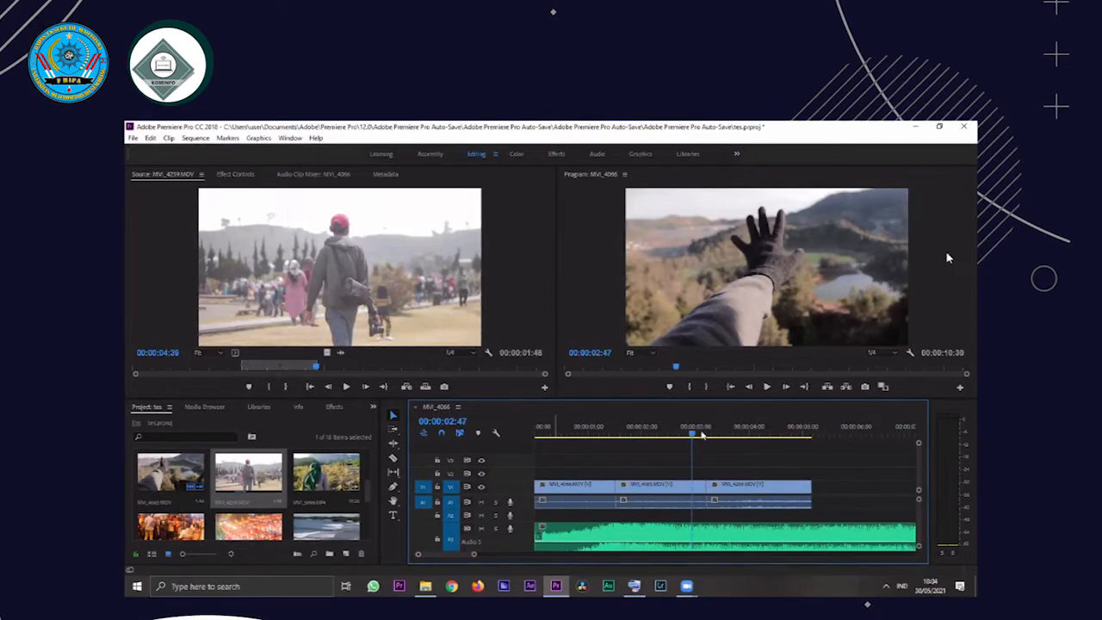
key("space")
left_click(779, 426)
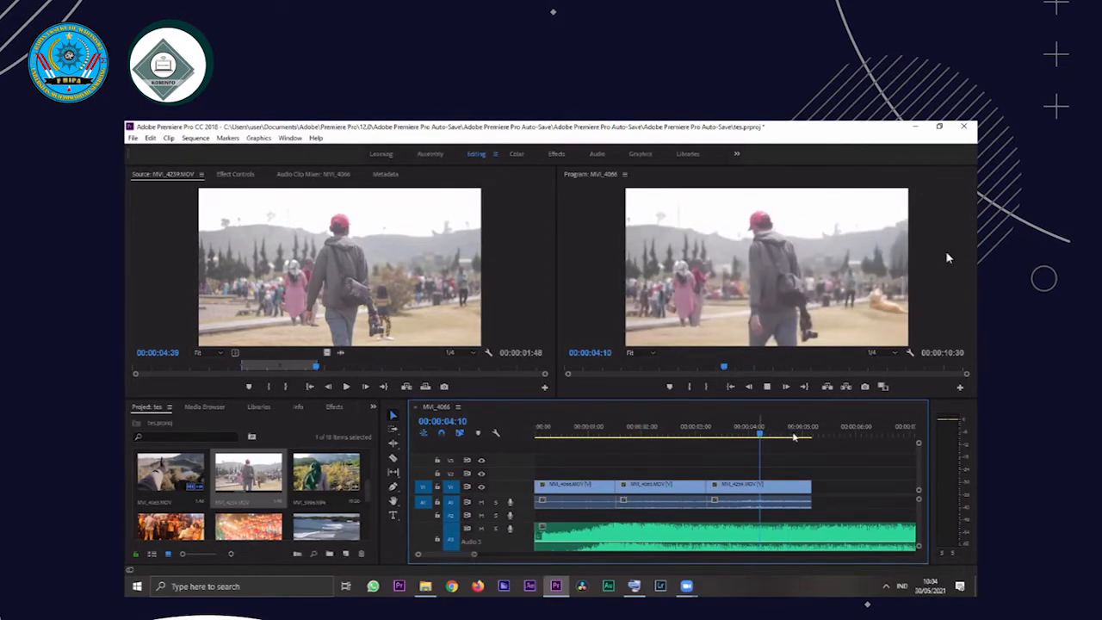
left_click(786, 434)
left_click(787, 436)
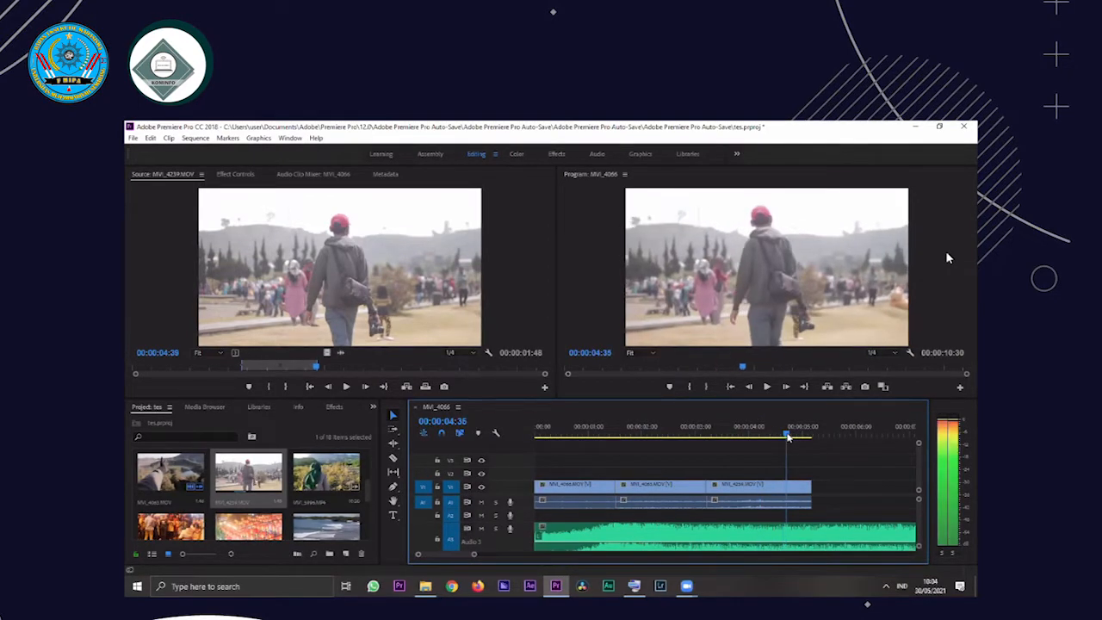
left_click_drag(786, 437, 785, 436)
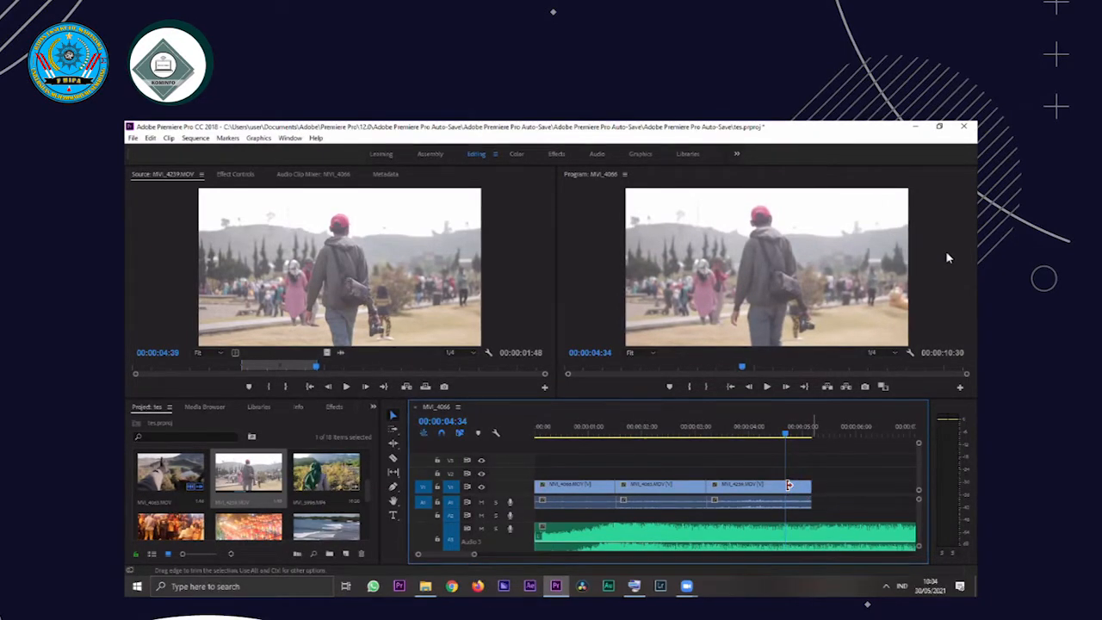
left_click_drag(791, 485, 788, 485)
Replay the sequence from about 00:00:03:00 across the cut into the MVI_4239 clip and past its trimmed end
left_click(694, 431)
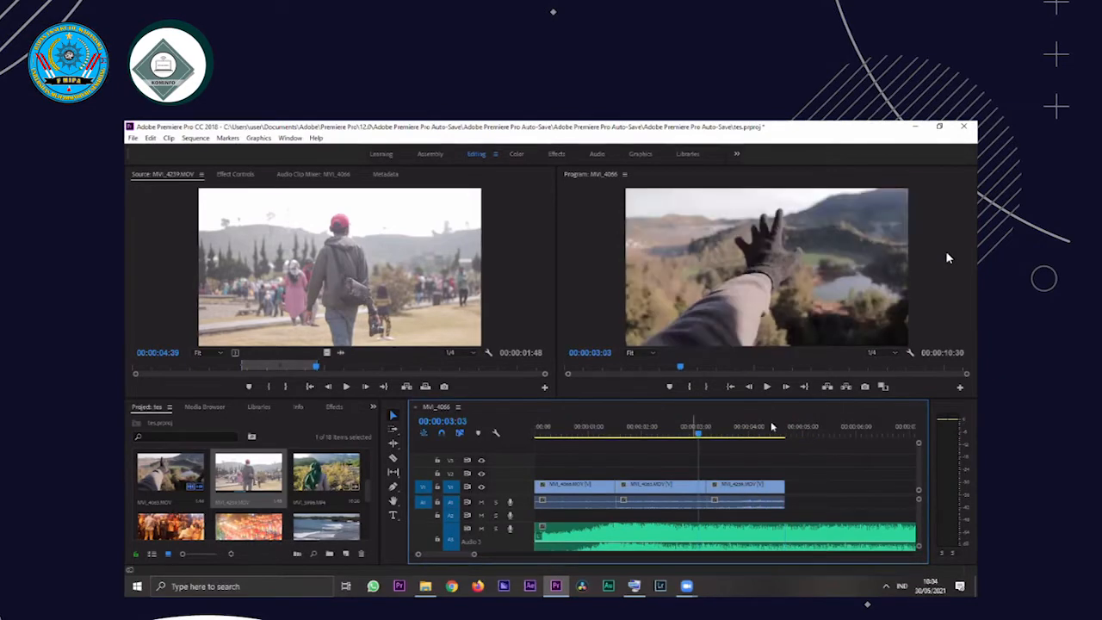
key("space")
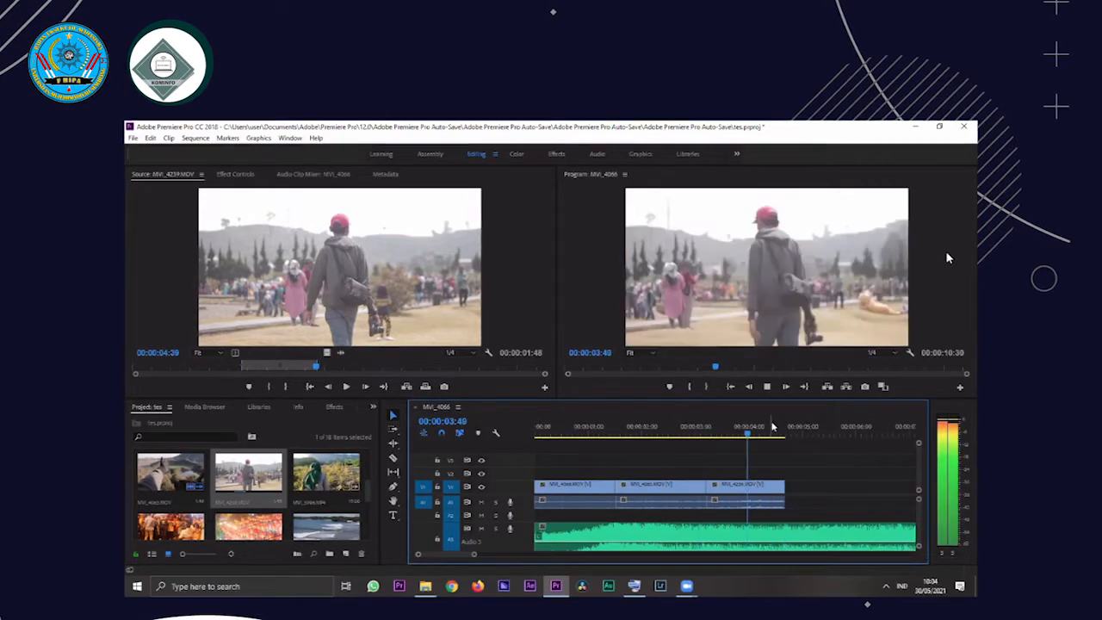
left_click(706, 431)
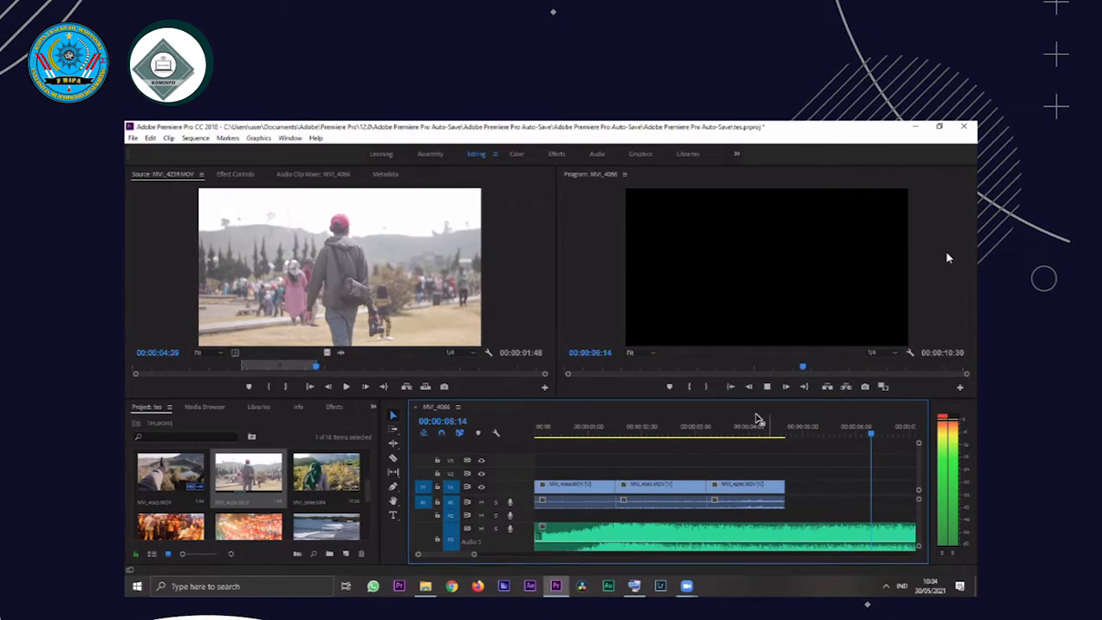
left_click(765, 426)
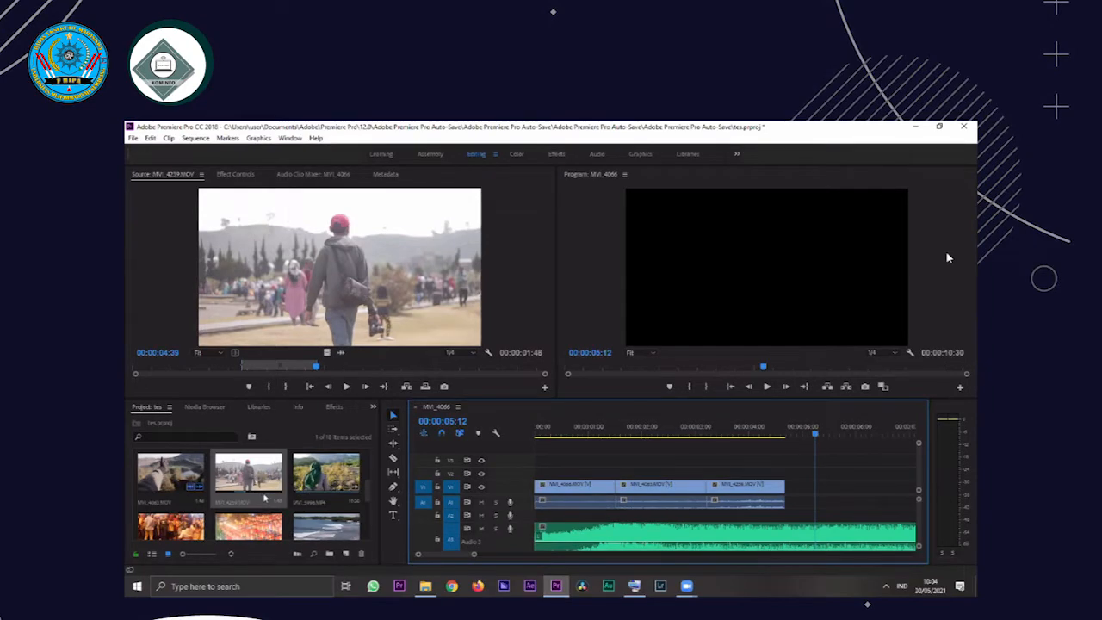
Browse the remaining project clips, preview the ocean waves clip and open the motorcycle road clip MVI_8491.MOV in the source preview
scroll(284, 503, "down", 2)
scroll(297, 495, "down", 1)
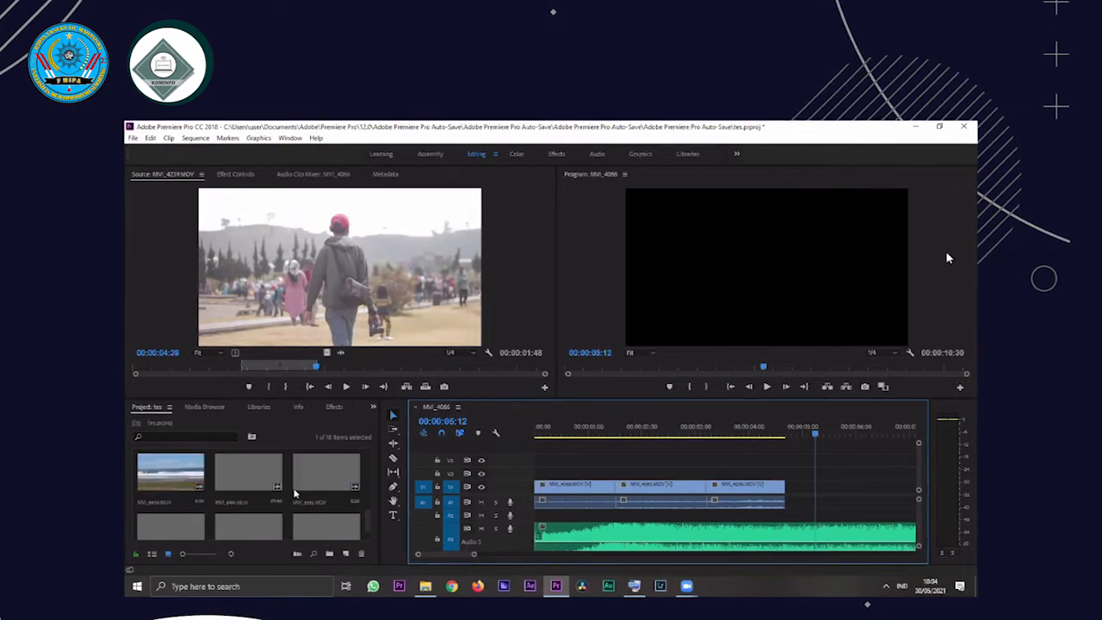
scroll(288, 502, "up", 1)
scroll(312, 498, "down", 1)
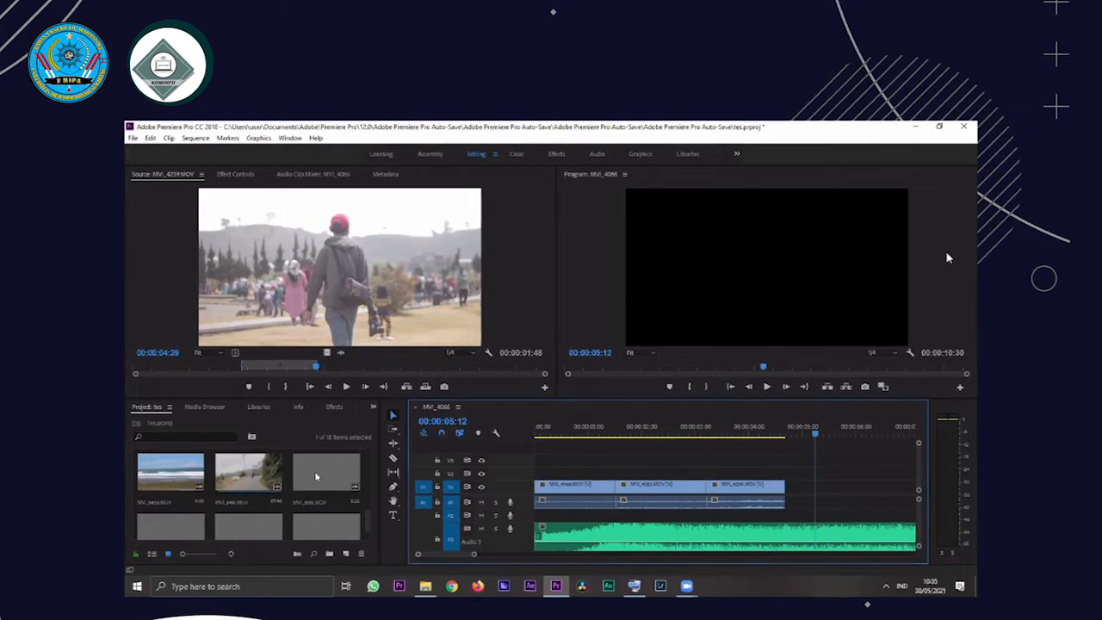
scroll(310, 495, "up", 1)
left_click(306, 493)
double_click(307, 491)
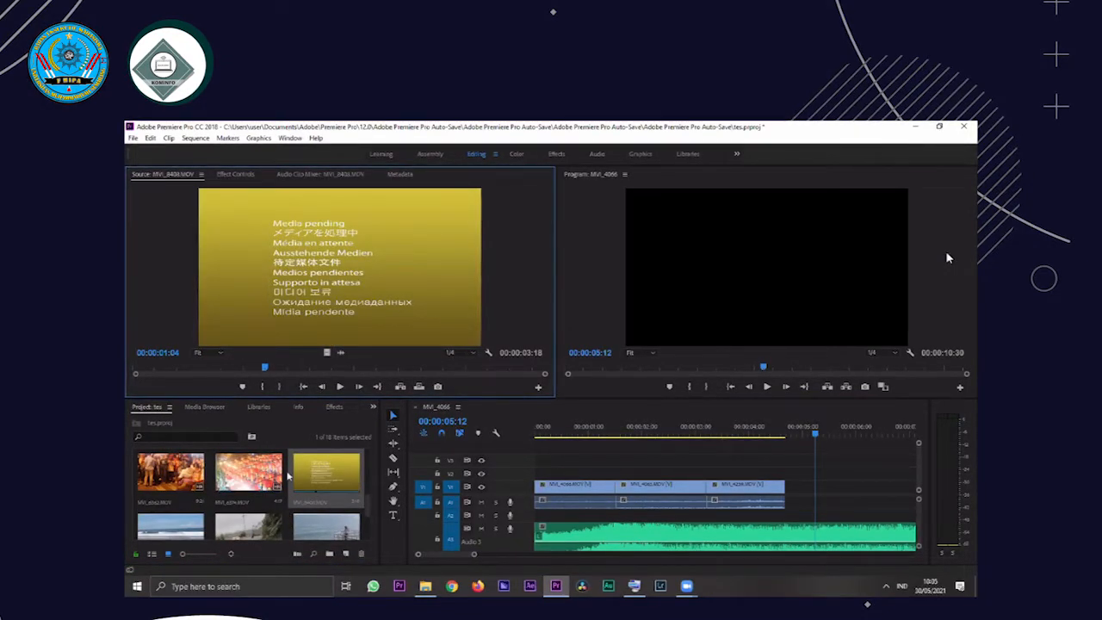
double_click(247, 527)
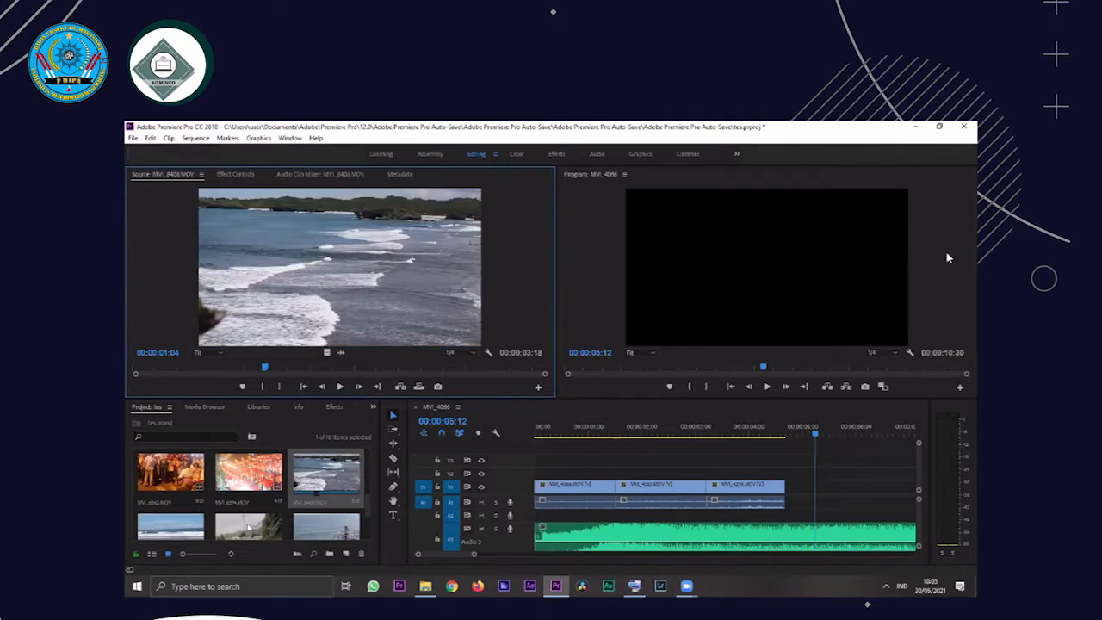
Skim the first part of the MVI_8491.MOV clip for a usable section and save the project
left_click(136, 367)
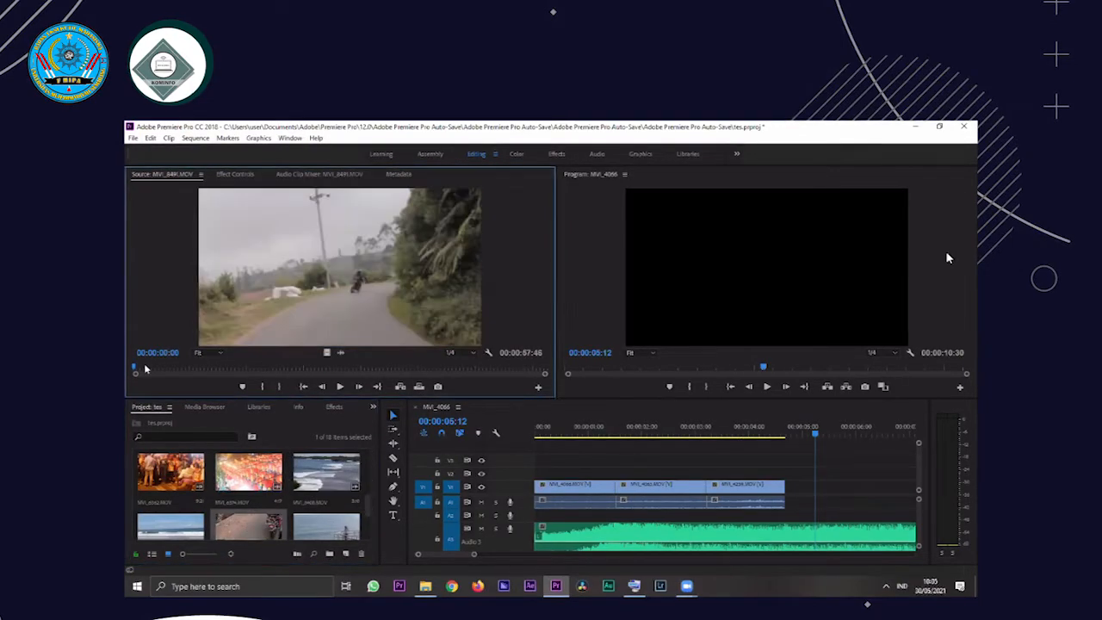
left_click(204, 367)
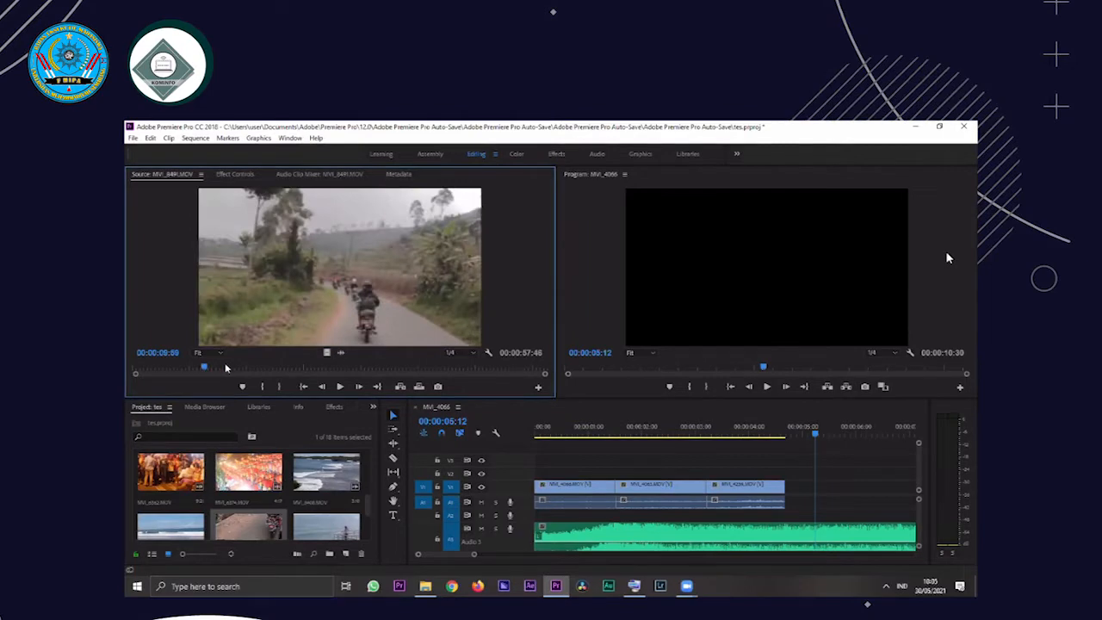
left_click(235, 368)
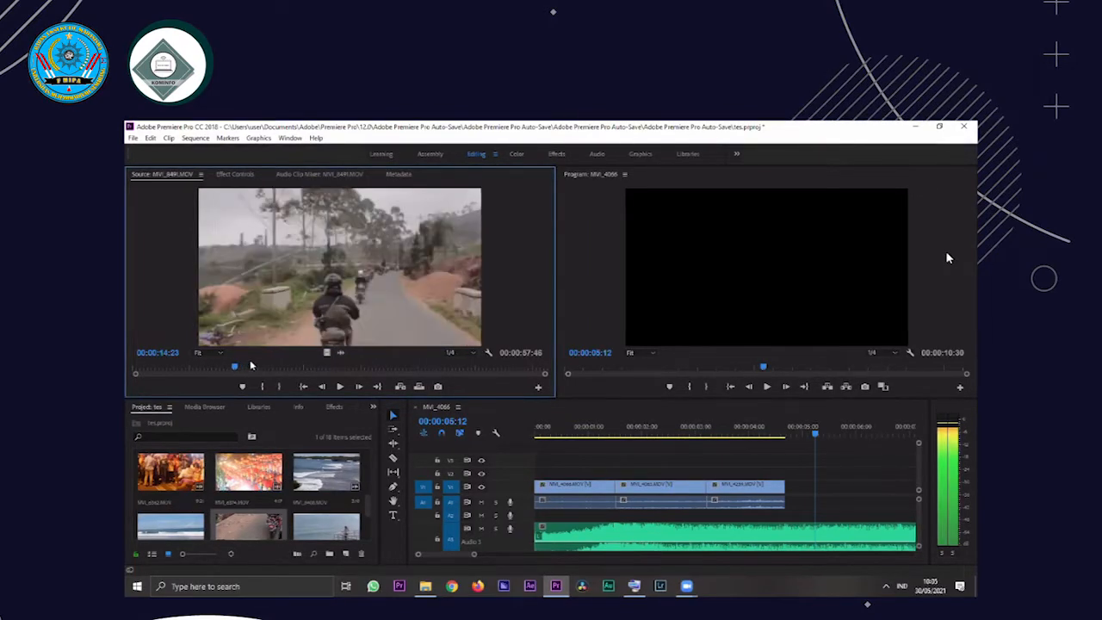
left_click(249, 366)
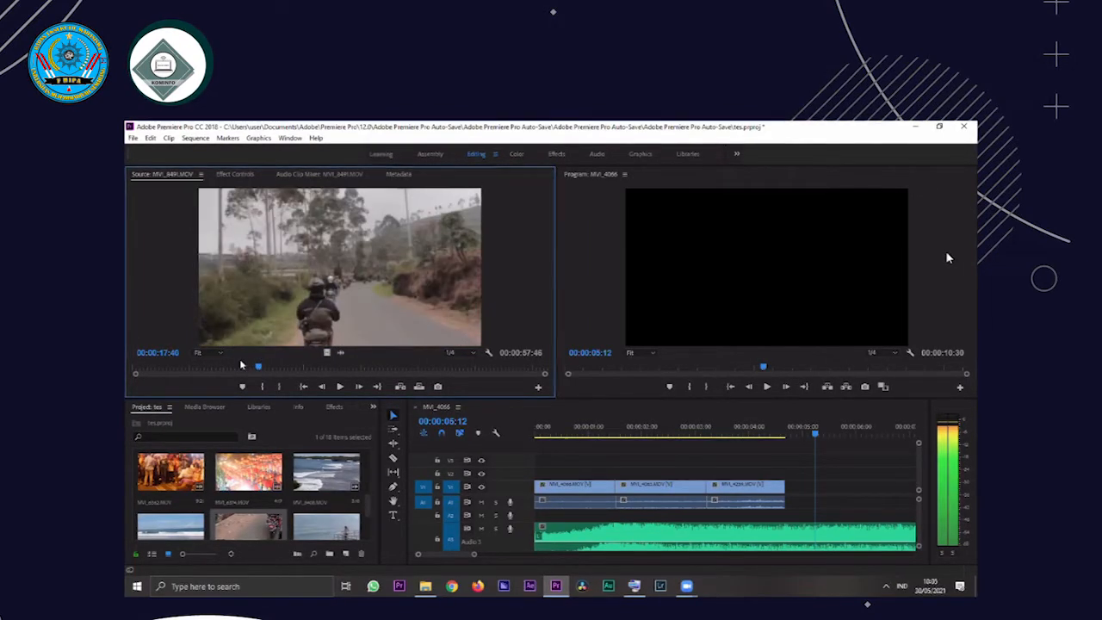
left_click(240, 362)
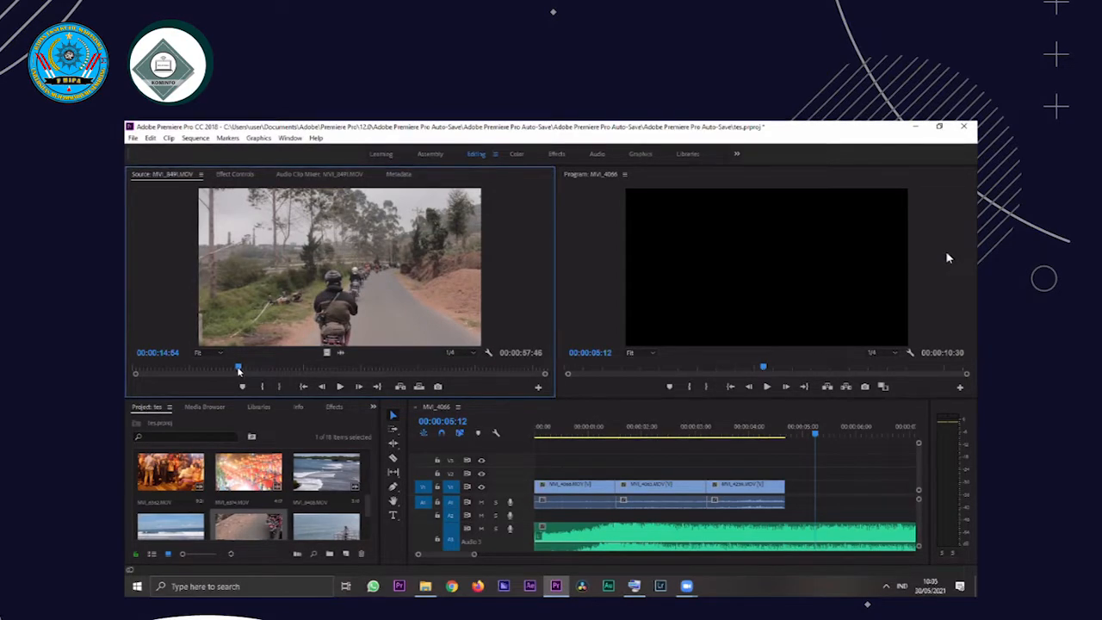
key("ctrl+s")
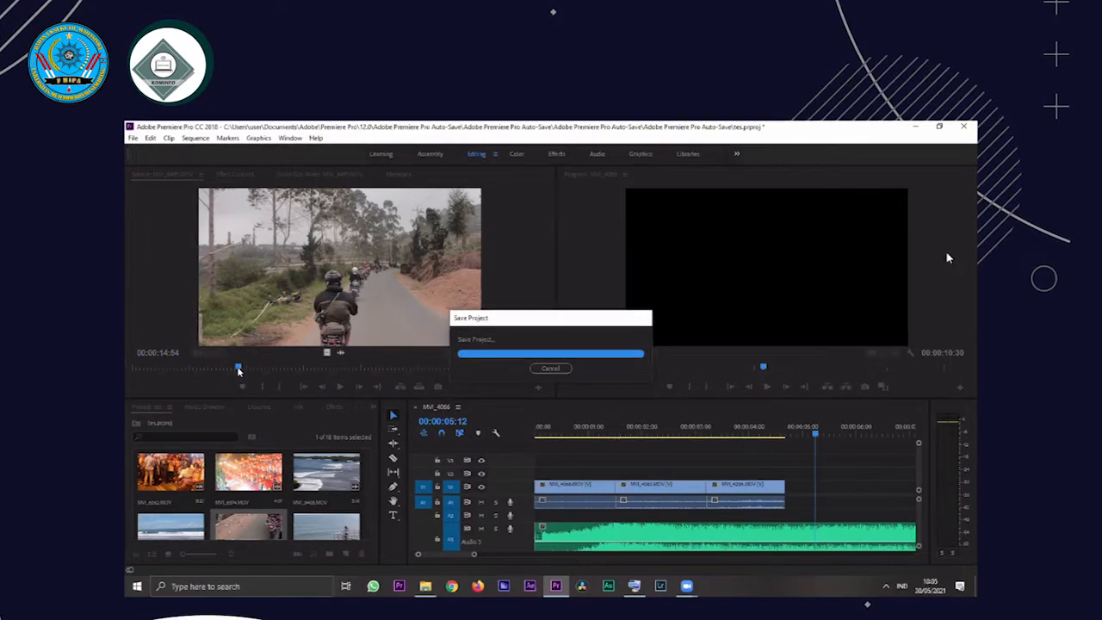
Review the MVI_8491.MOV clip by playing and skimming it, and set its In point at 00:00:14:37
key("space")
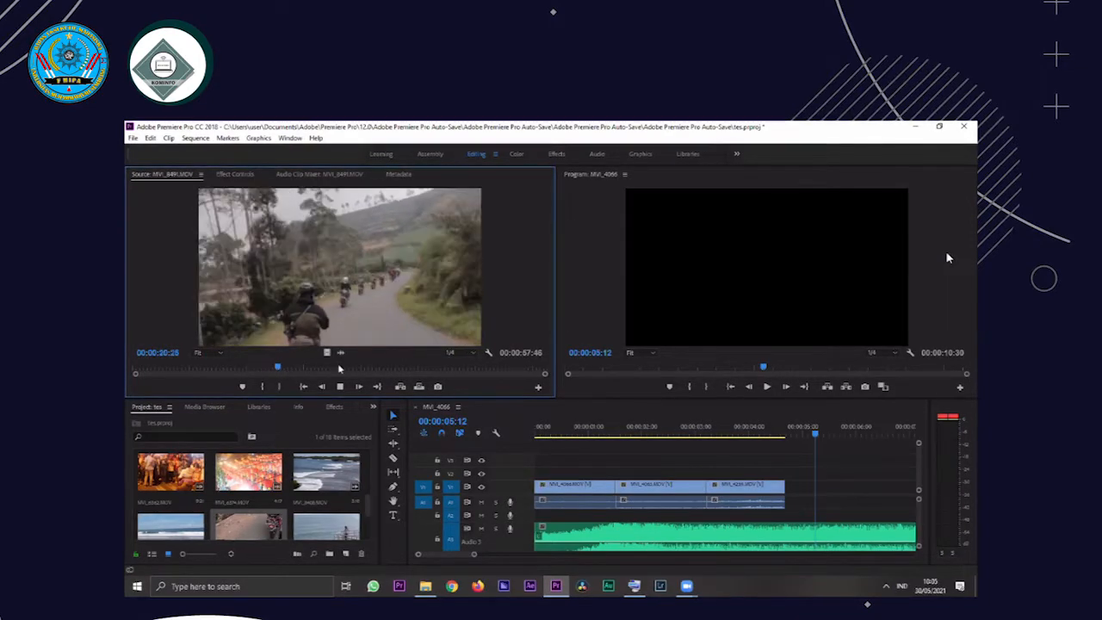
left_click(428, 368)
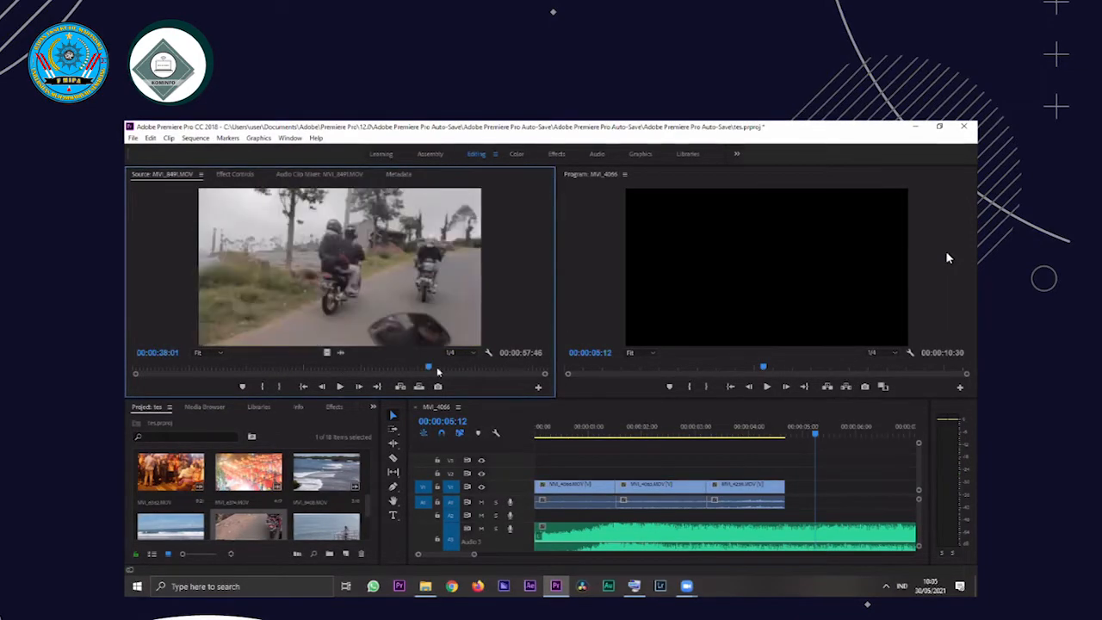
left_click_drag(438, 372, 127, 366)
left_click(137, 369)
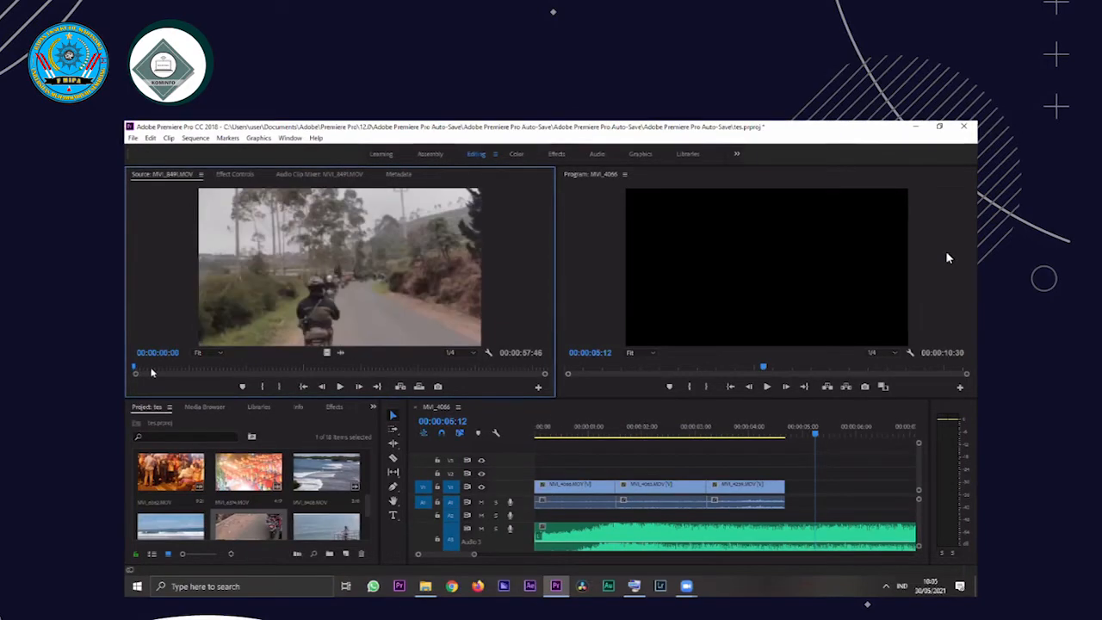
key("space")
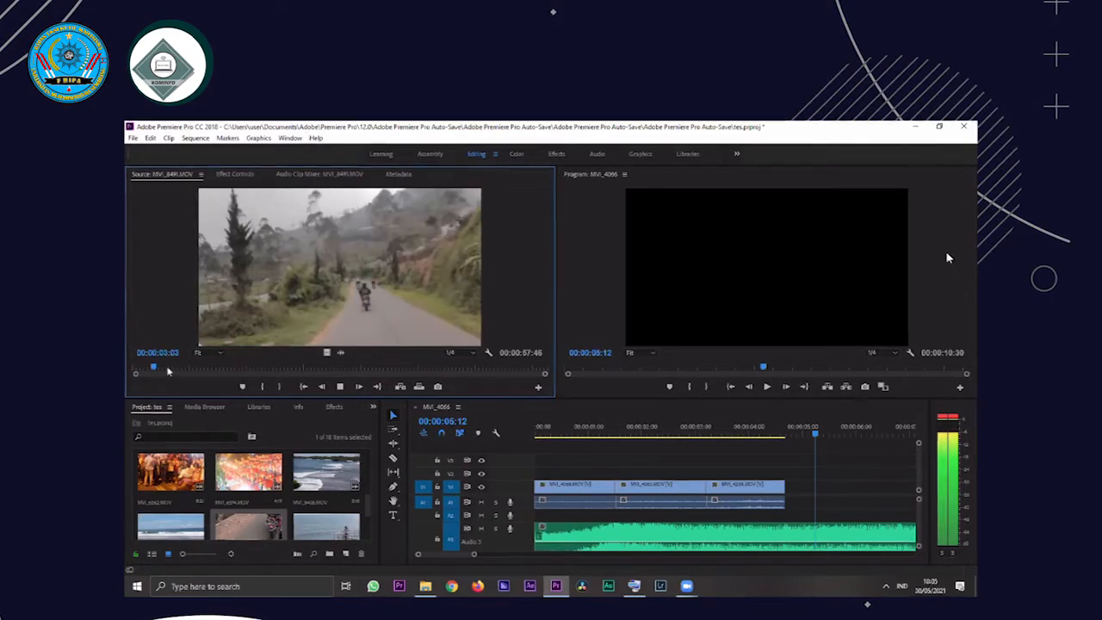
left_click(220, 369)
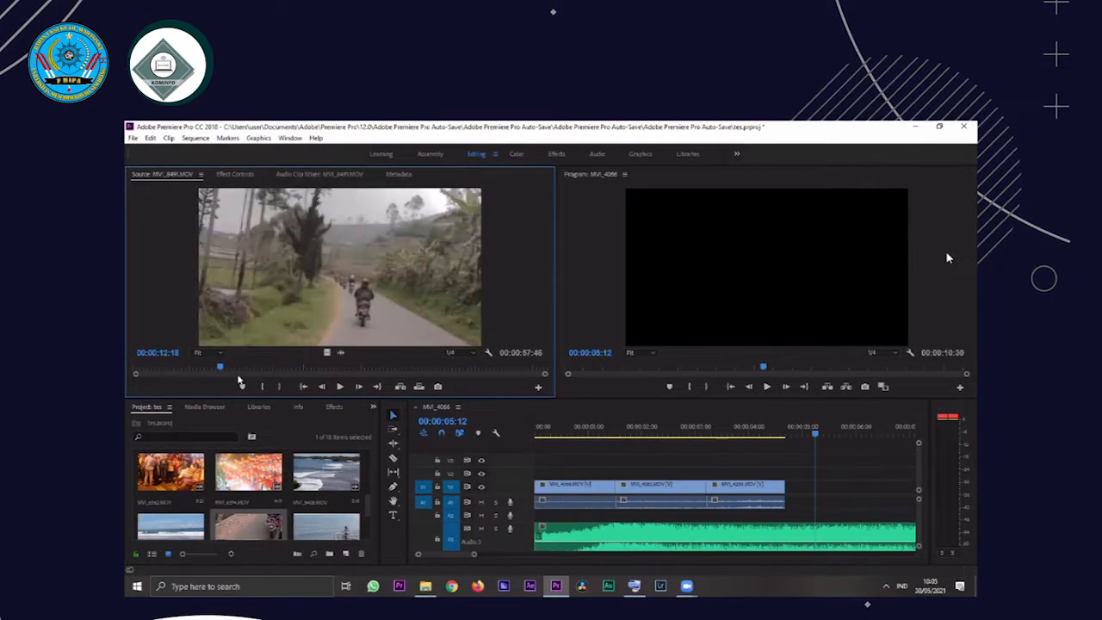
left_click(236, 372)
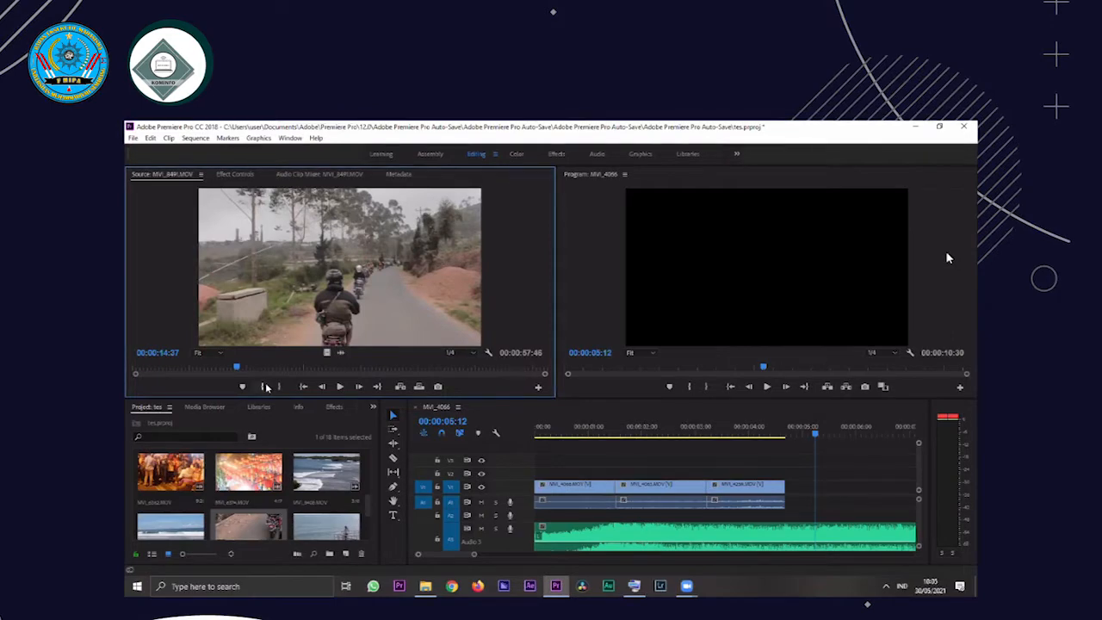
left_click(265, 386)
Play the MVI_8491.MOV clip, set its Out point at 00:00:16:32 and place it directly after the MVI_4239 clip on V1
key("space")
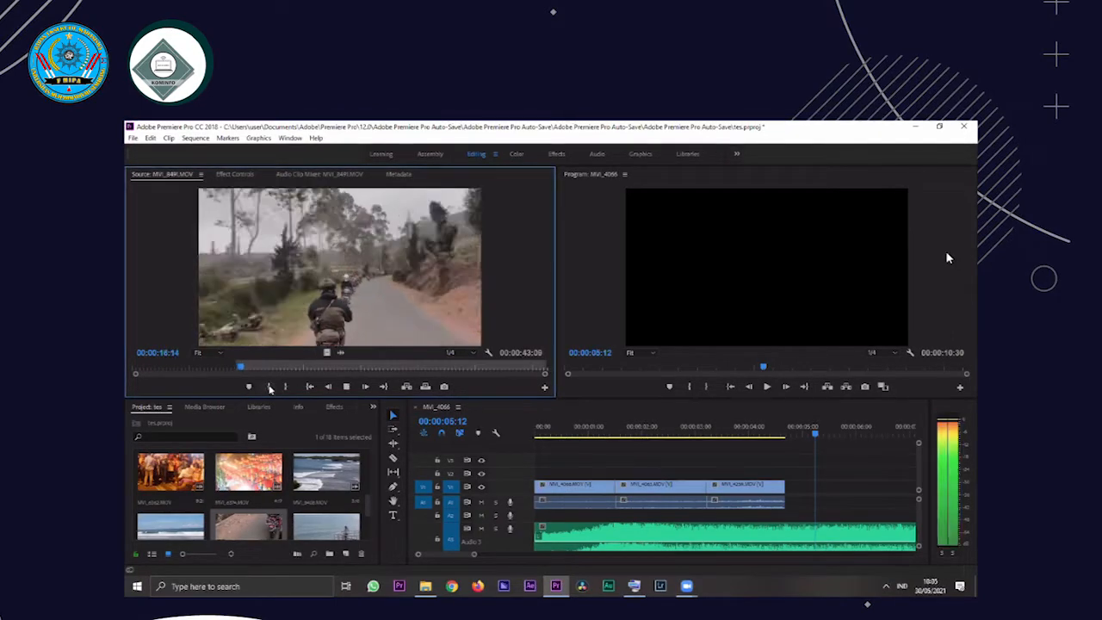
key("space")
left_click(285, 386)
left_click_drag(420, 345, 790, 491)
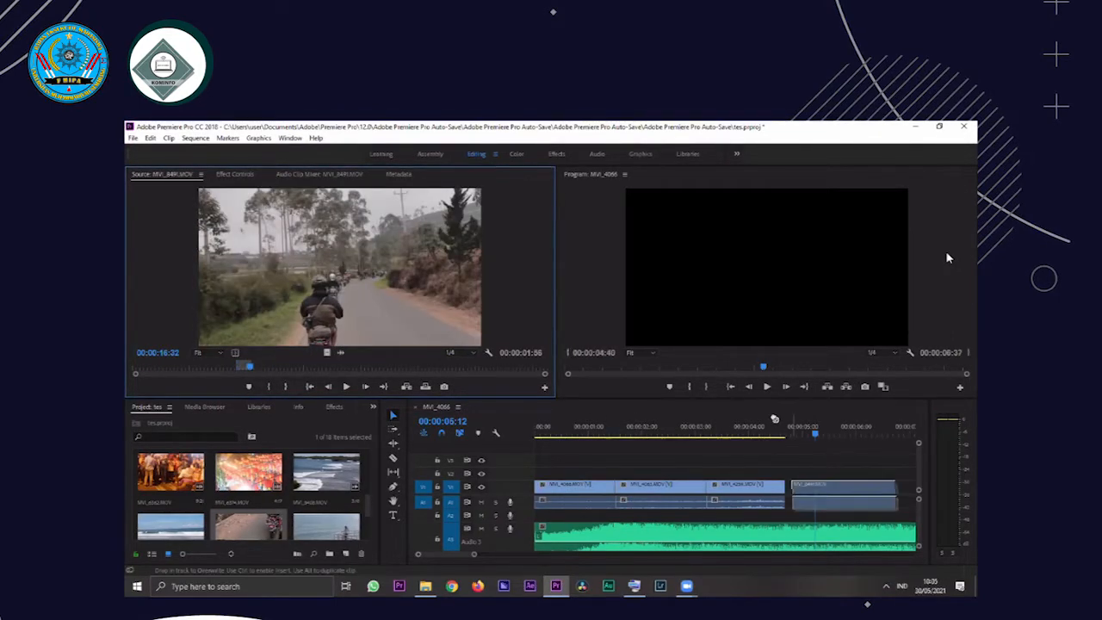
Play the sequence from 00:00:04:27 to find the beat and trim the end of the MVI_8491 clip to about 00:00:06:00
left_click(780, 427)
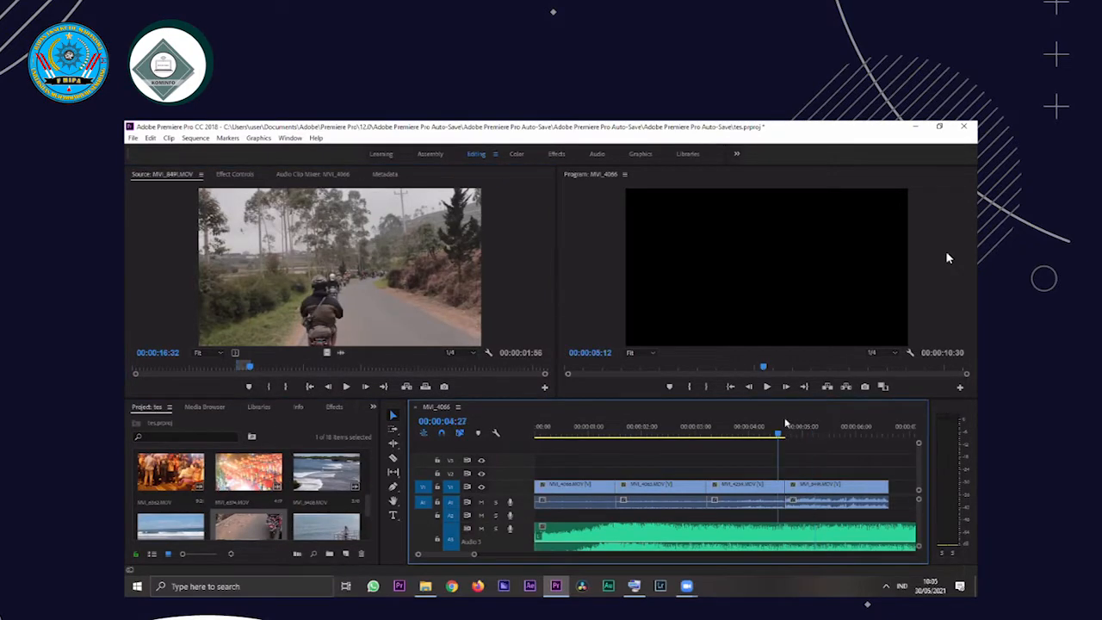
key("space")
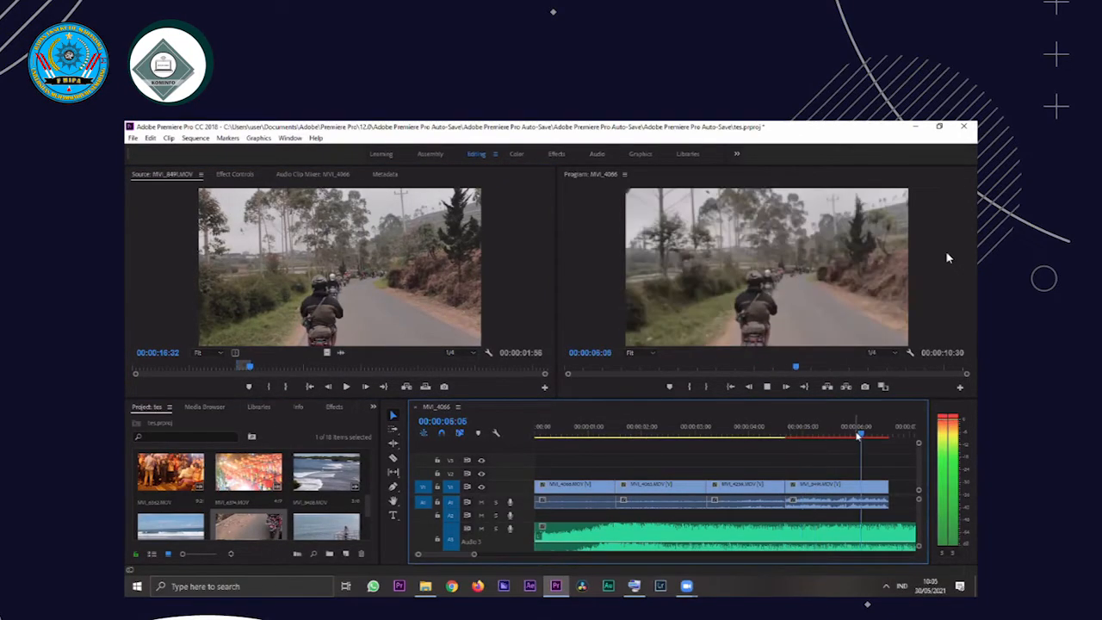
left_click_drag(887, 499, 855, 499)
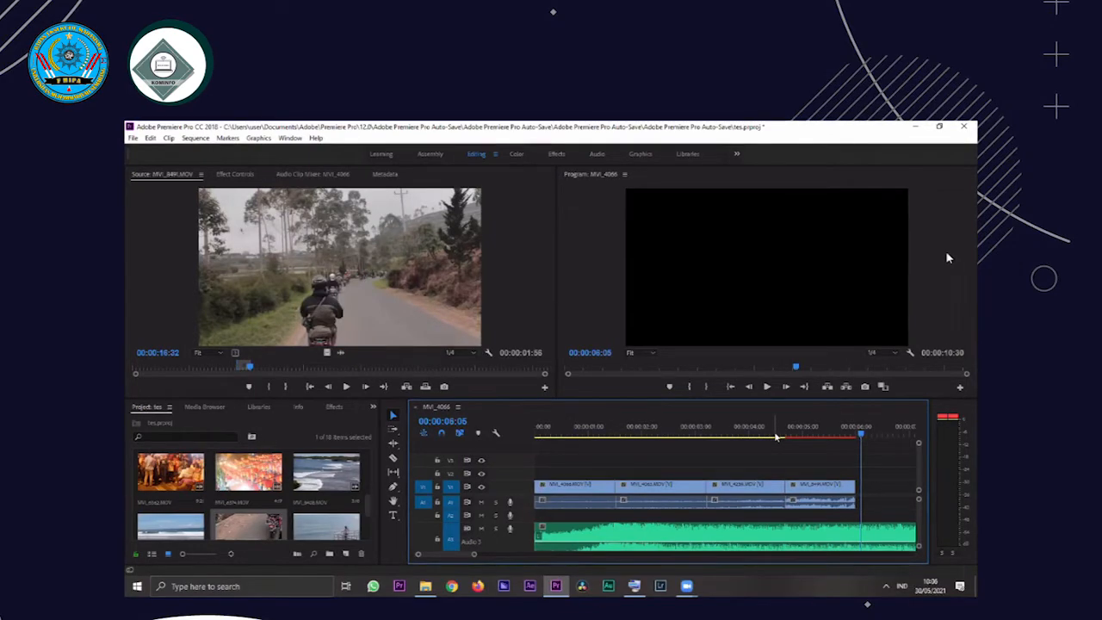
Set the computer's playback volume to 80
key("XF86AudioLowerVolume")
key("XF86AudioRaiseVolume")
key("XF86AudioRaiseVolume")
key("XF86AudioRaiseVolume")
key("XF86AudioRaiseVolume")
key("XF86AudioRaiseVolume")
key("XF86AudioRaiseVolume")
key("XF86AudioRaiseVolume")
key("XF86AudioRaiseVolume")
key("XF86AudioRaiseVolume")
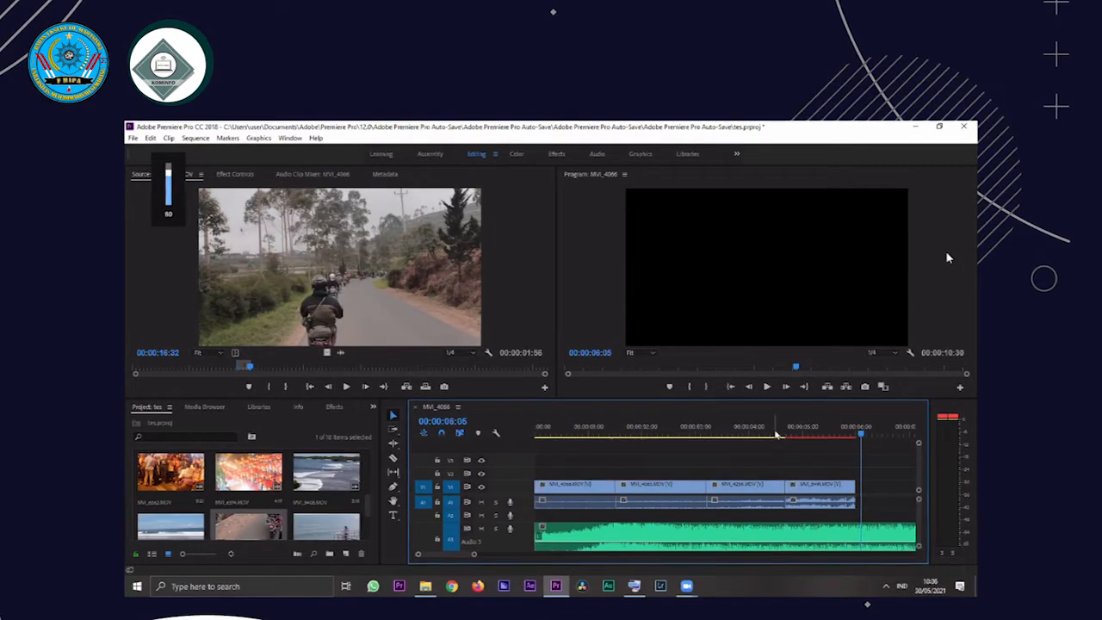
Play the sequence around the MVI_4239 and MVI_8491 clips from 00:00:04:23 and set the computer's playback volume to 70
left_click(779, 422)
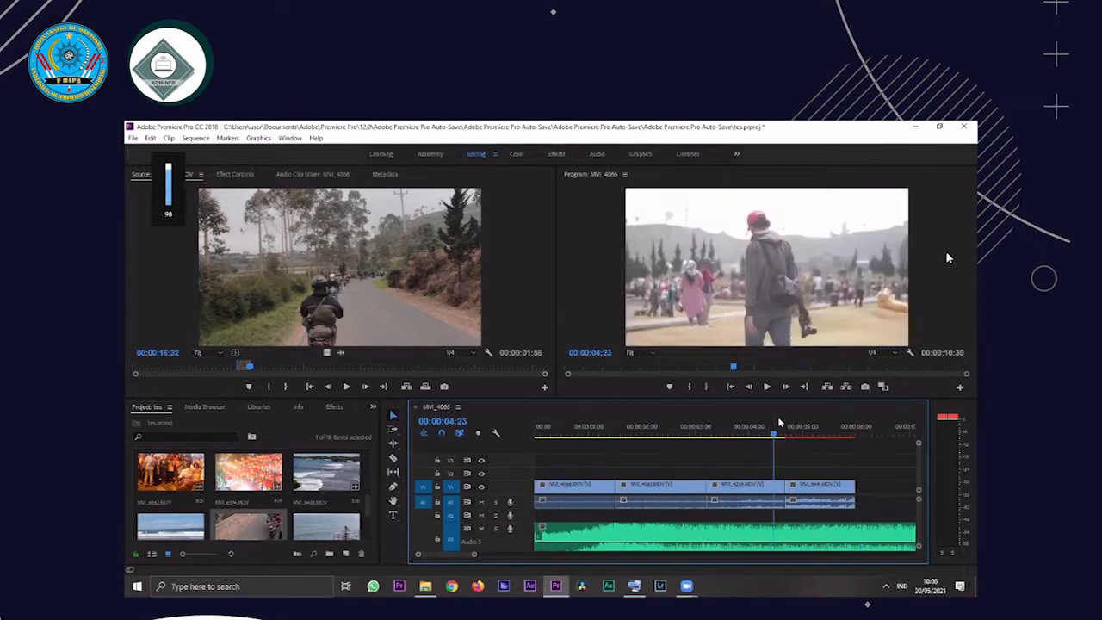
key("space")
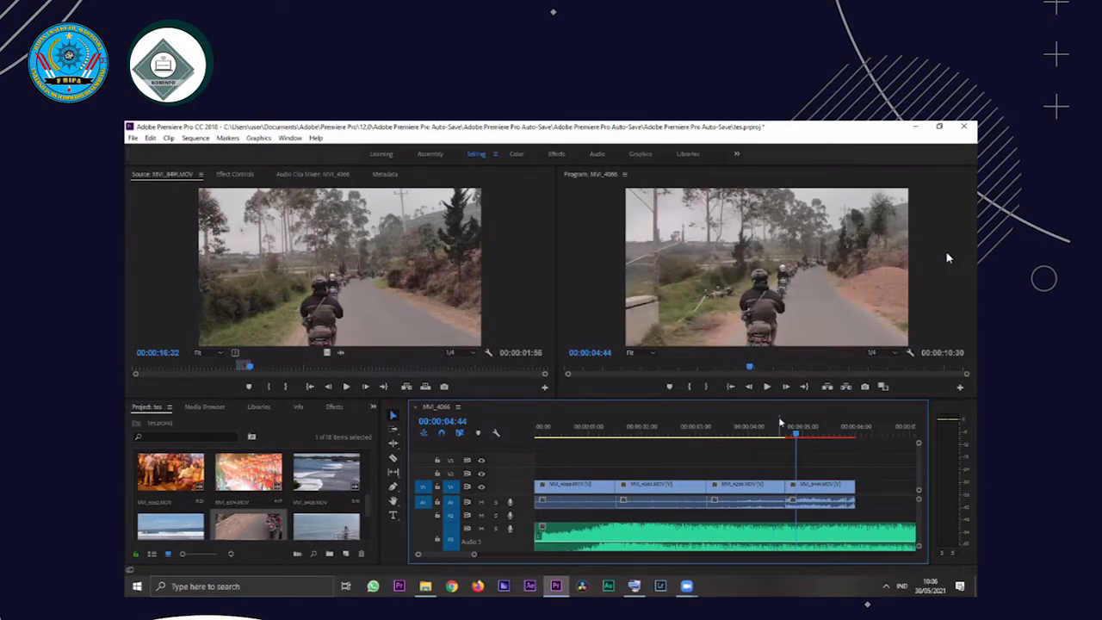
key("XF86AudioLowerVolume")
key("XF86AudioLowerVolume")
key("XF86AudioLowerVolume")
key("XF86AudioLowerVolume")
key("XF86AudioLowerVolume")
key("XF86AudioLowerVolume")
key("XF86AudioLowerVolume")
key("XF86AudioLowerVolume")
key("XF86AudioLowerVolume")
key("XF86AudioLowerVolume")
key("XF86AudioLowerVolume")
key("XF86AudioLowerVolume")
key("XF86AudioLowerVolume")
key("XF86AudioLowerVolume")
key("space")
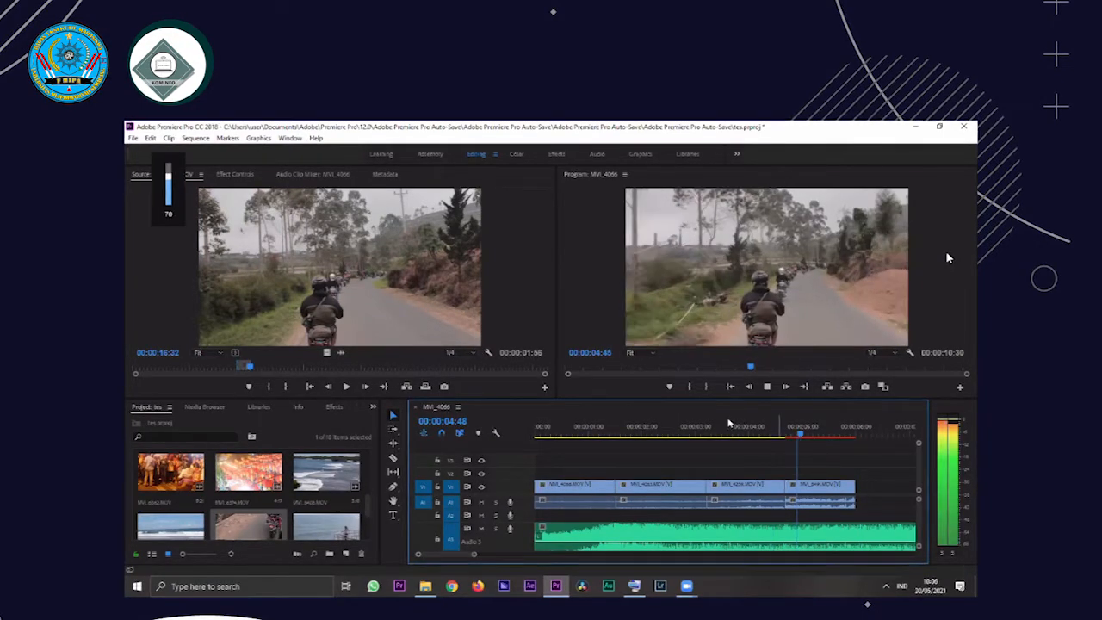
key("space")
left_click(744, 422)
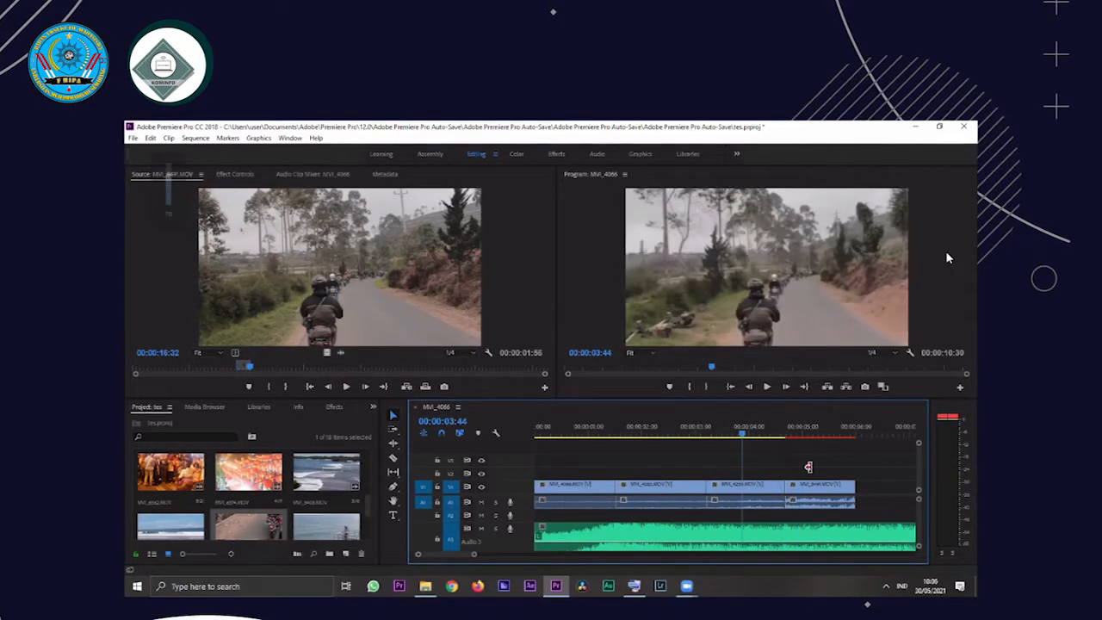
Mute audio track A1, play the sequence to hear only the music, and set the computer's playback volume to 60
left_click(681, 431)
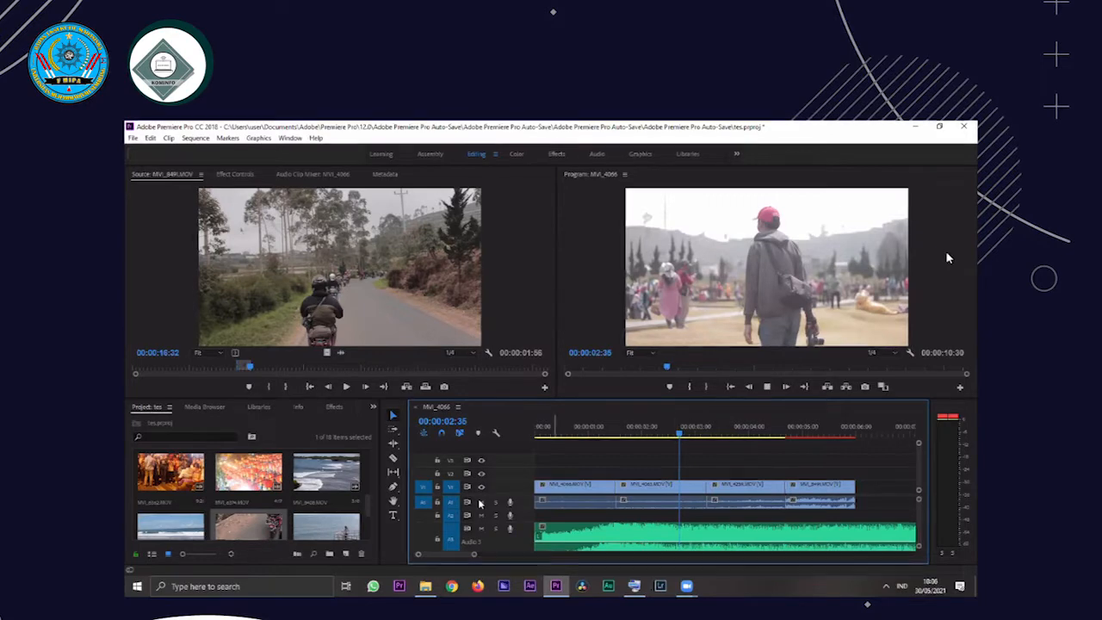
key("space")
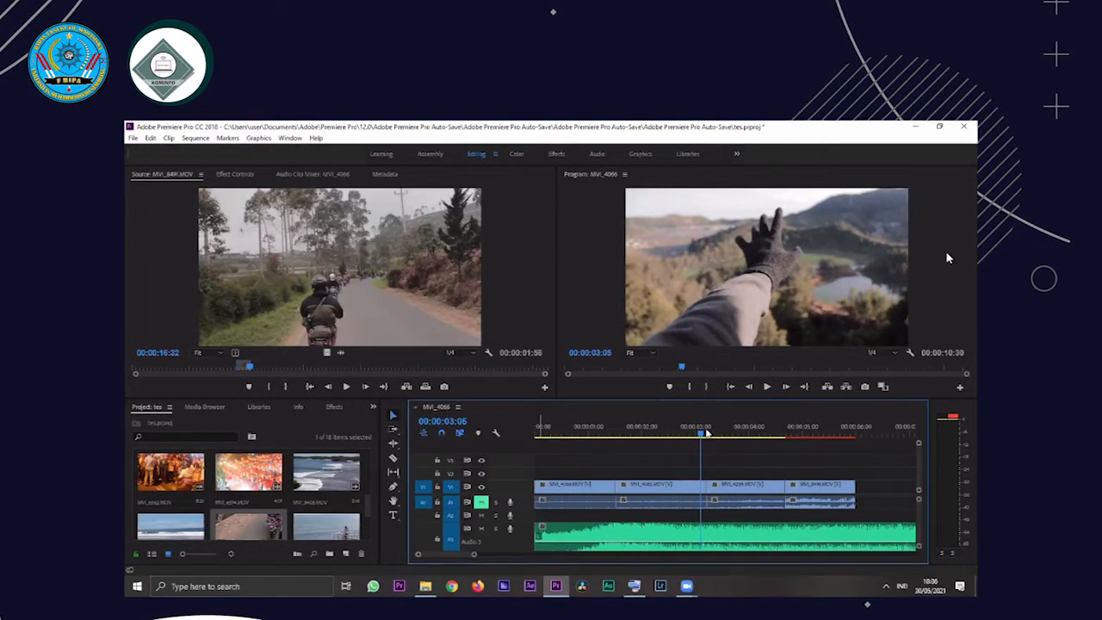
left_click(690, 537)
key("space")
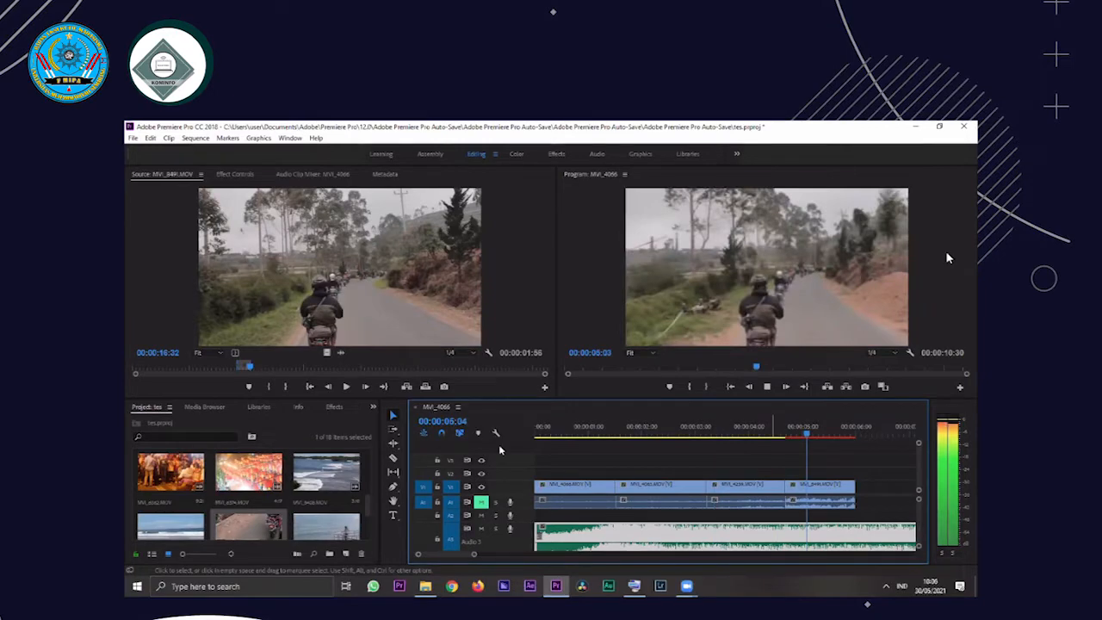
key("space")
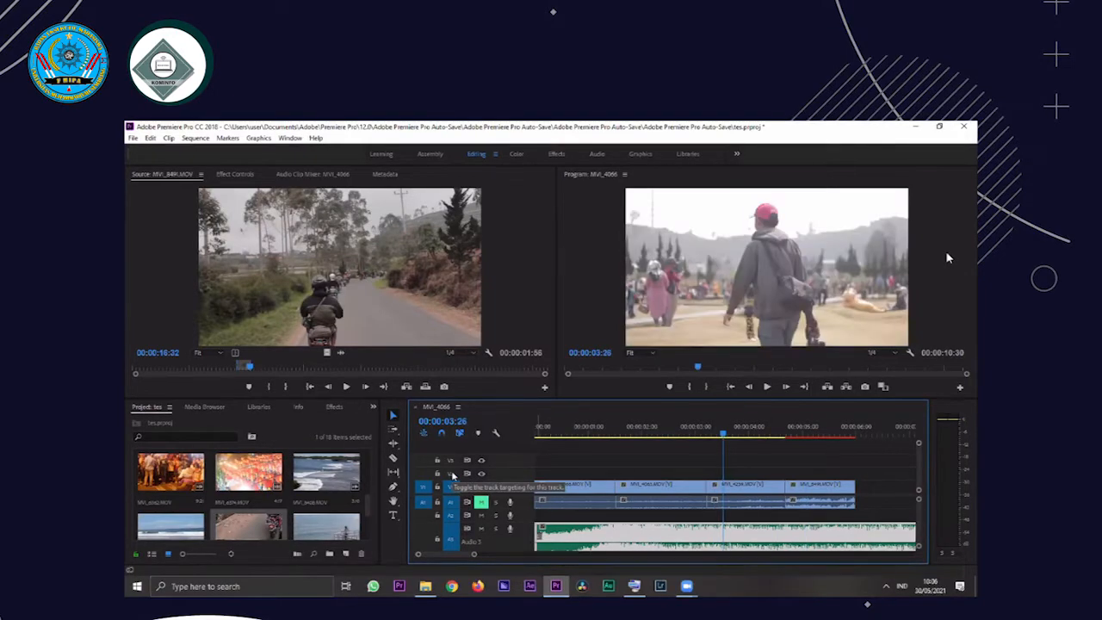
key("XF86AudioRaiseVolume")
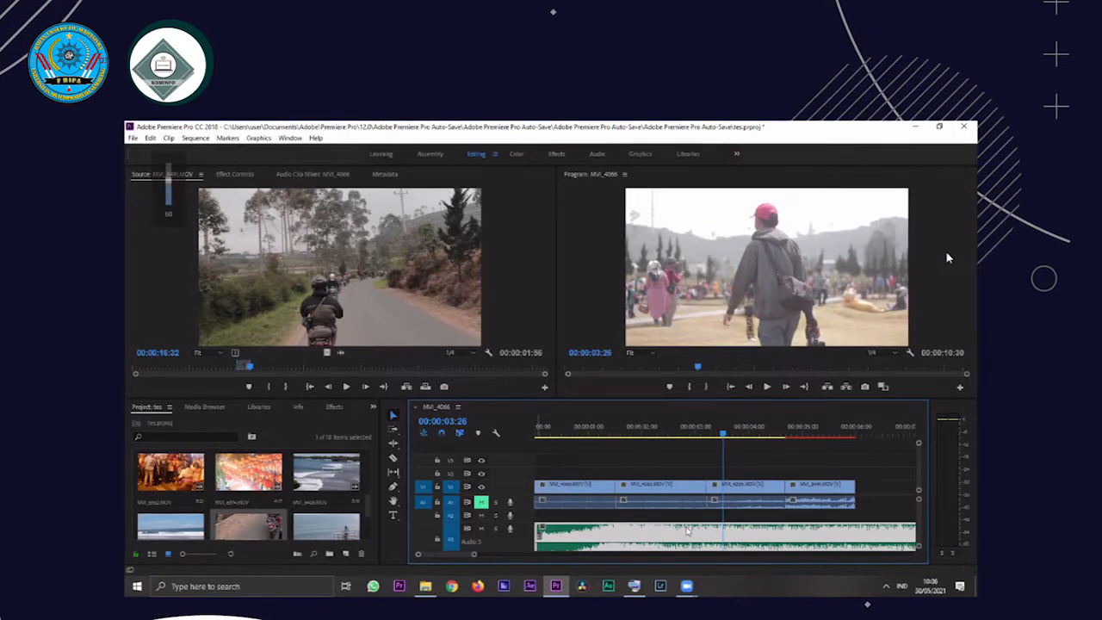
Set the MVI_8408.MOV clip's In point at 00:00:01:01 and Out point at 00:00:02:22, and place it directly after the MVI_8491 clip on V1
scroll(462, 558, "down", 5)
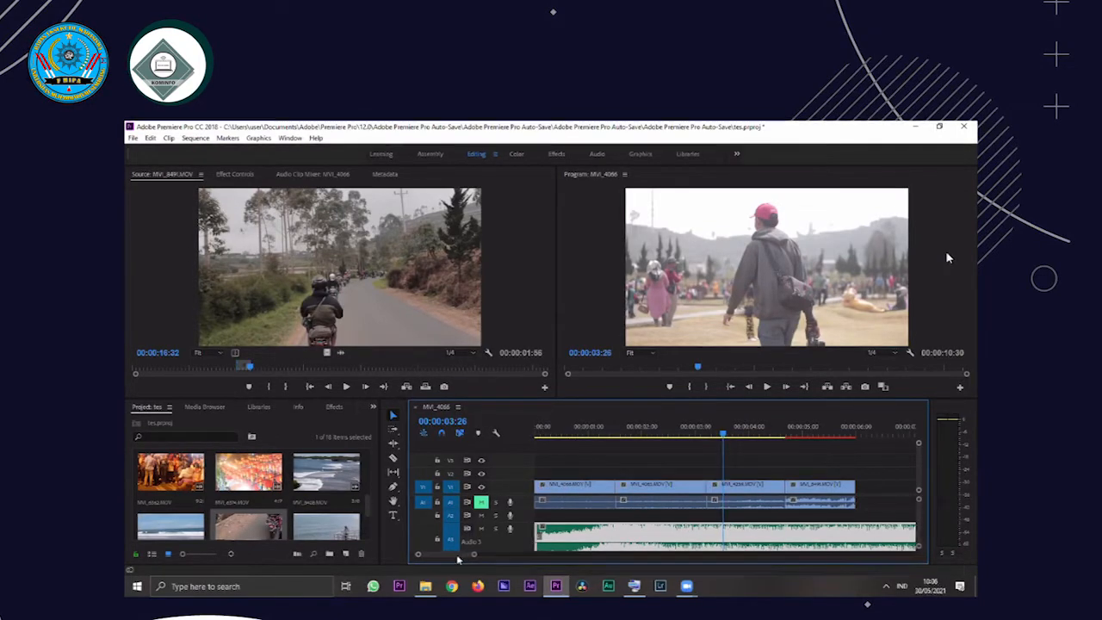
scroll(456, 557, "up", 2)
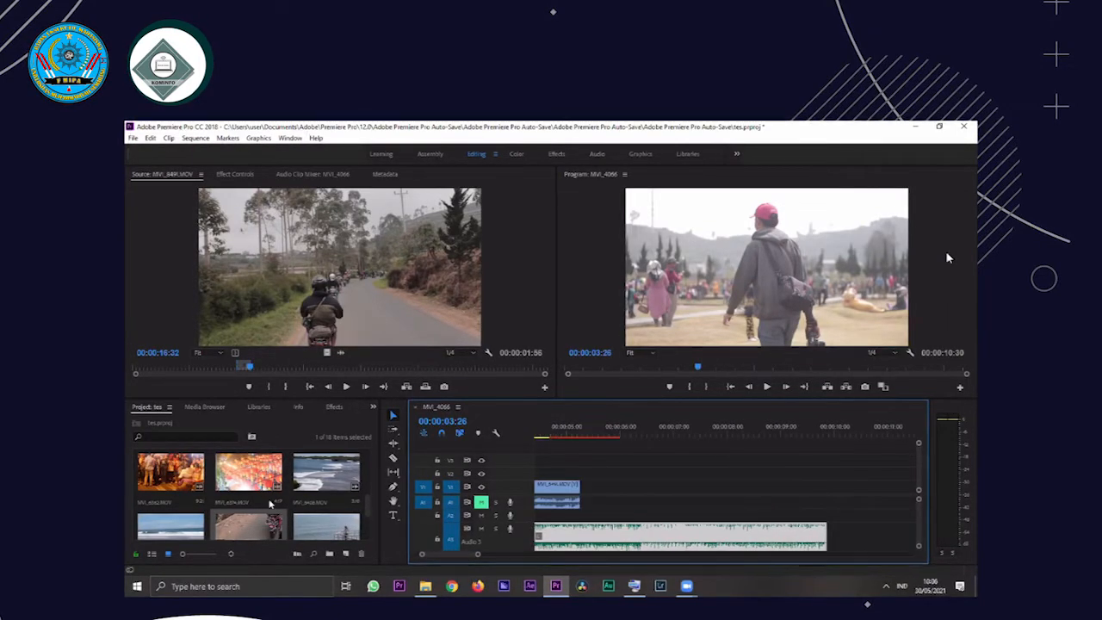
double_click(334, 471)
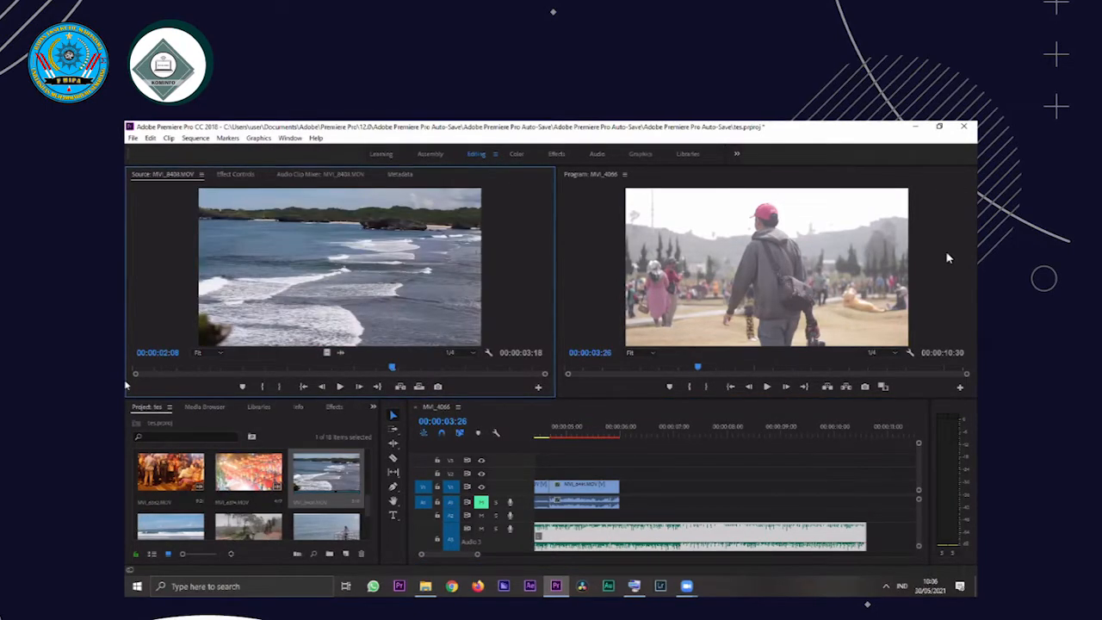
key("Home")
key("space")
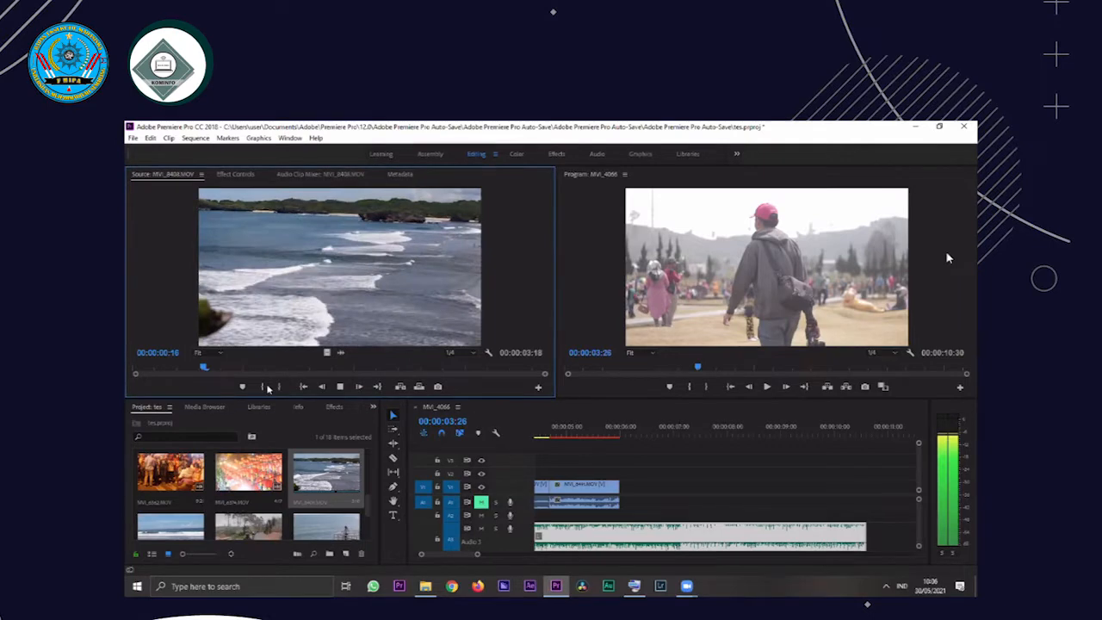
key("space")
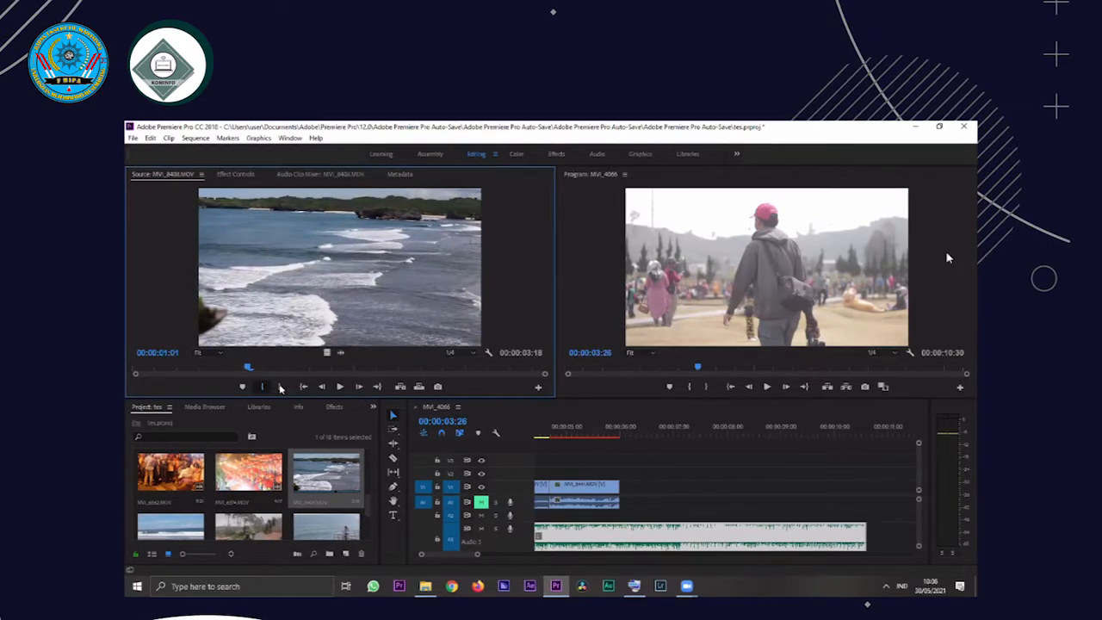
key("space")
left_click(280, 388)
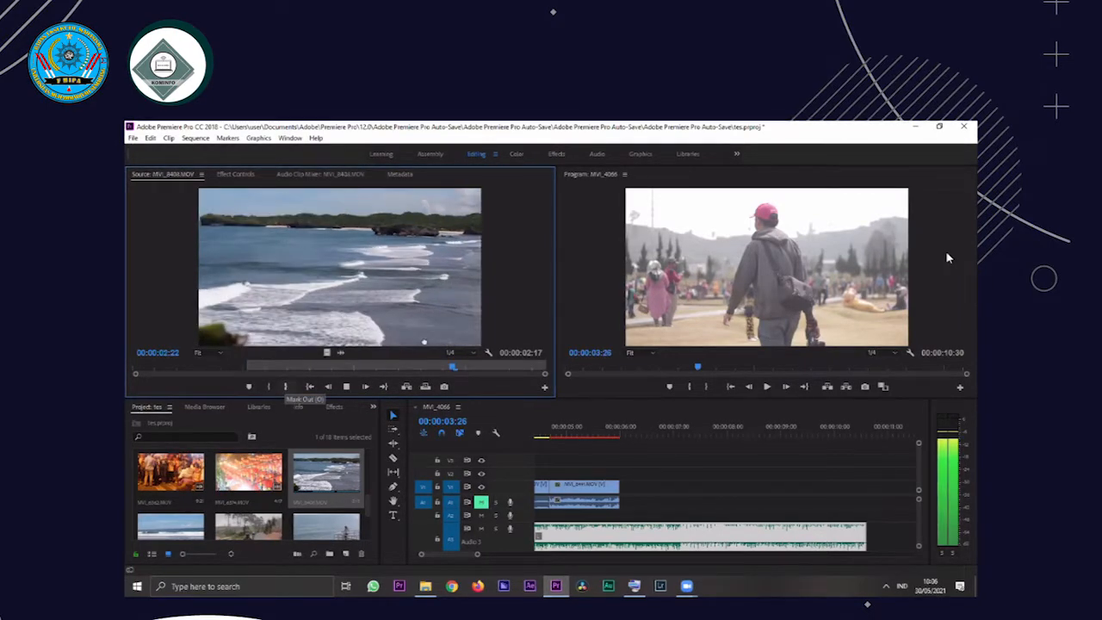
left_click_drag(632, 484, 615, 431)
Play the sequence to find the beat, trim the end of the MVI_8408 clip to 00:00:07:09, and replay the cut
key("space")
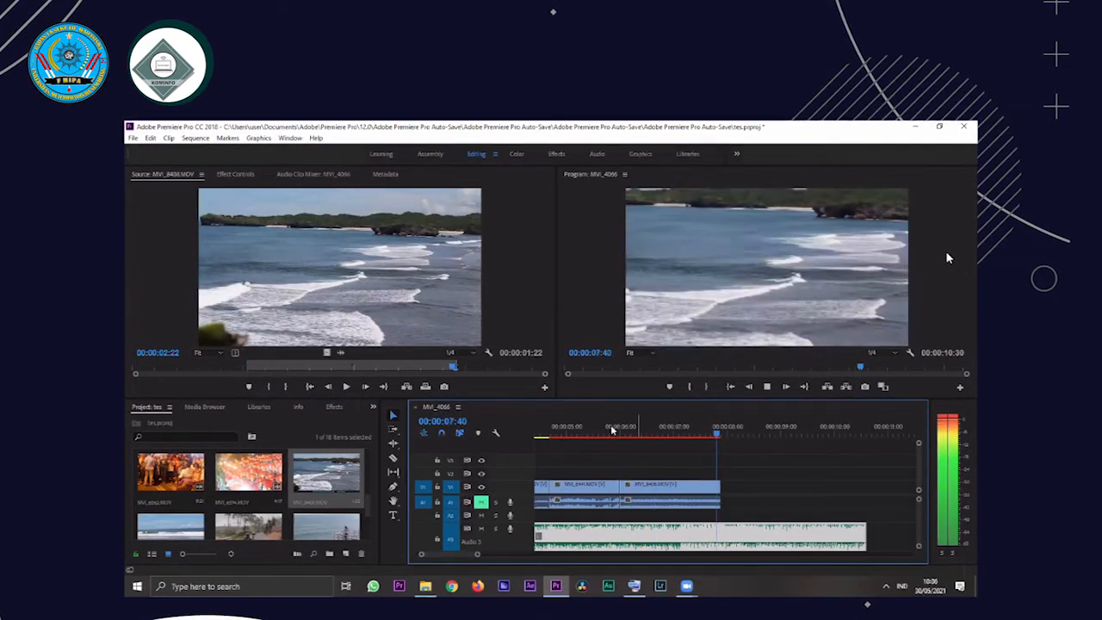
left_click(609, 430)
key("space")
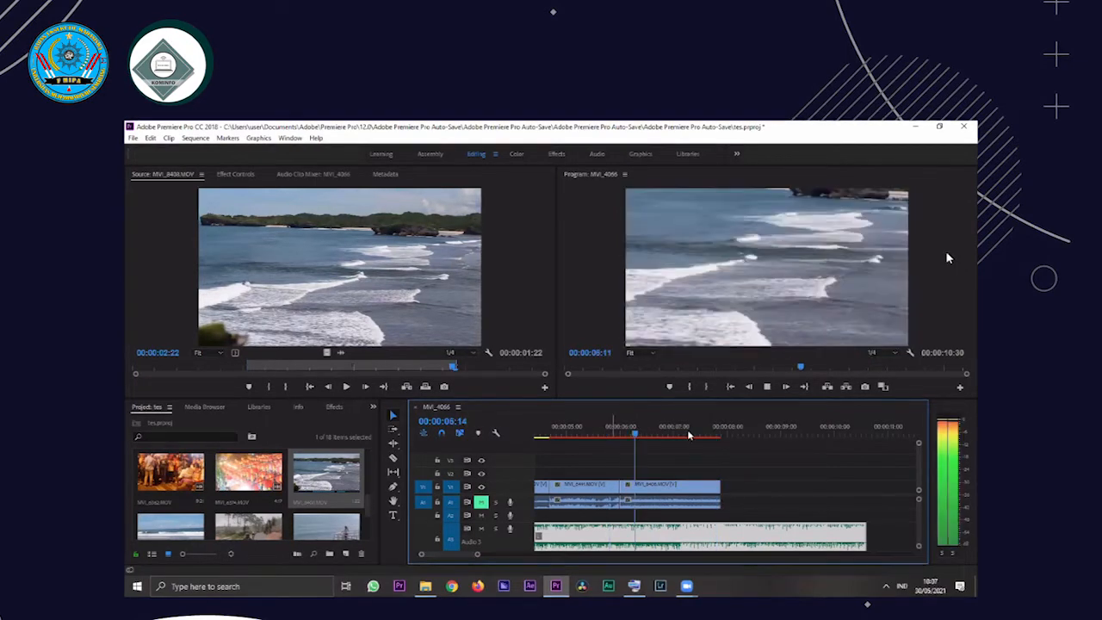
key("space")
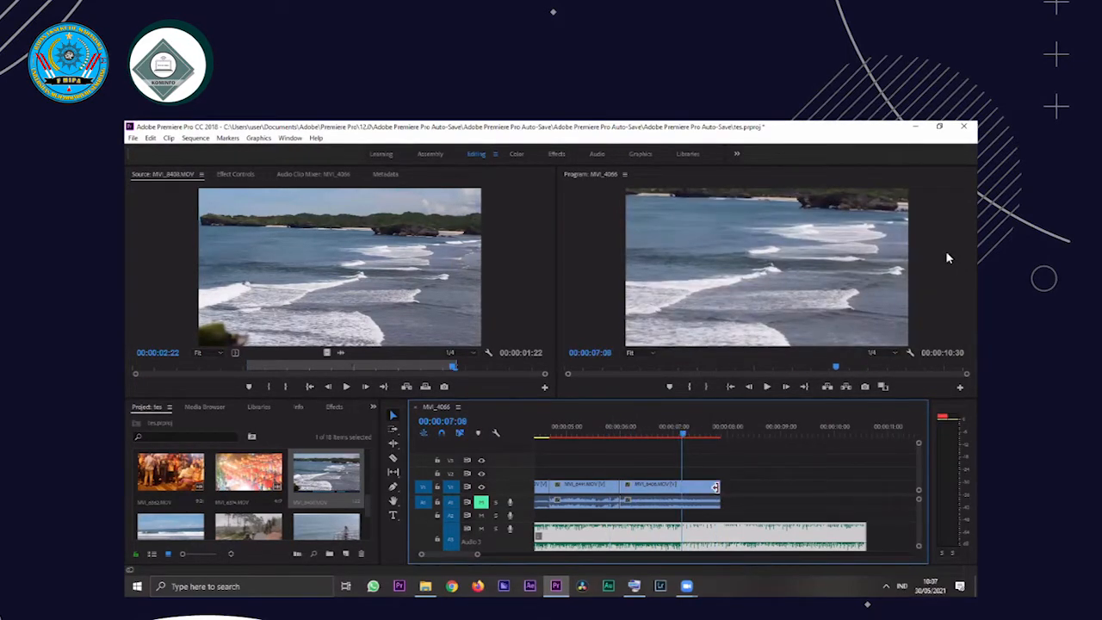
left_click_drag(719, 492, 683, 492)
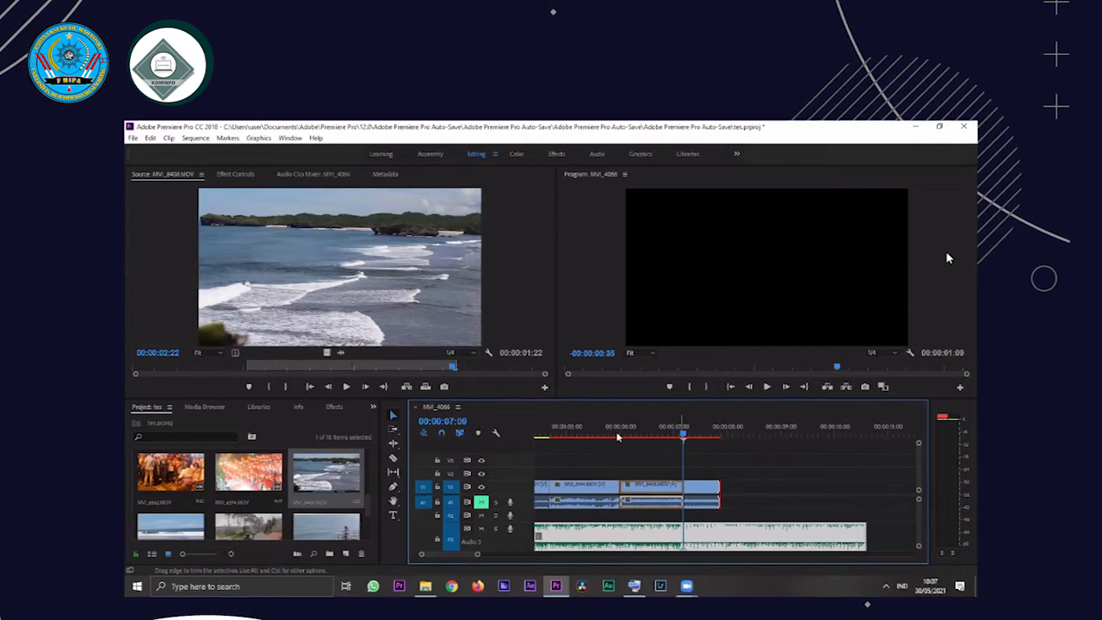
left_click(617, 435)
key("space")
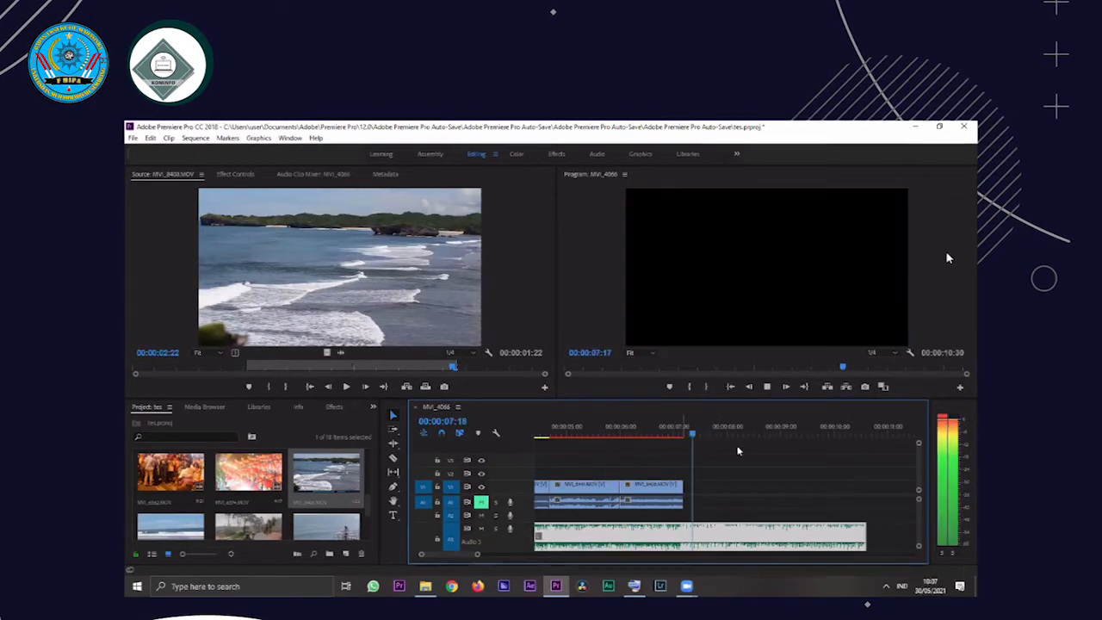
key("space")
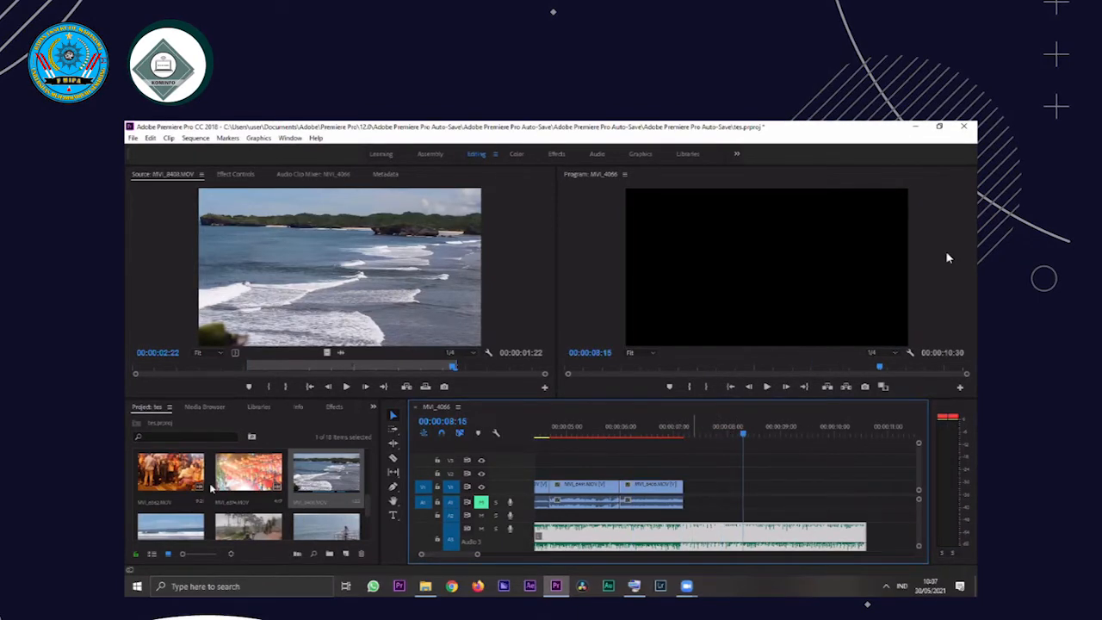
Set the MVI_8459.MOV clip's In point at 00:00:01:00 and Out point at 00:00:02:17, and place it directly after the MVI_8408 clip on V1
scroll(200, 506, "down", 1)
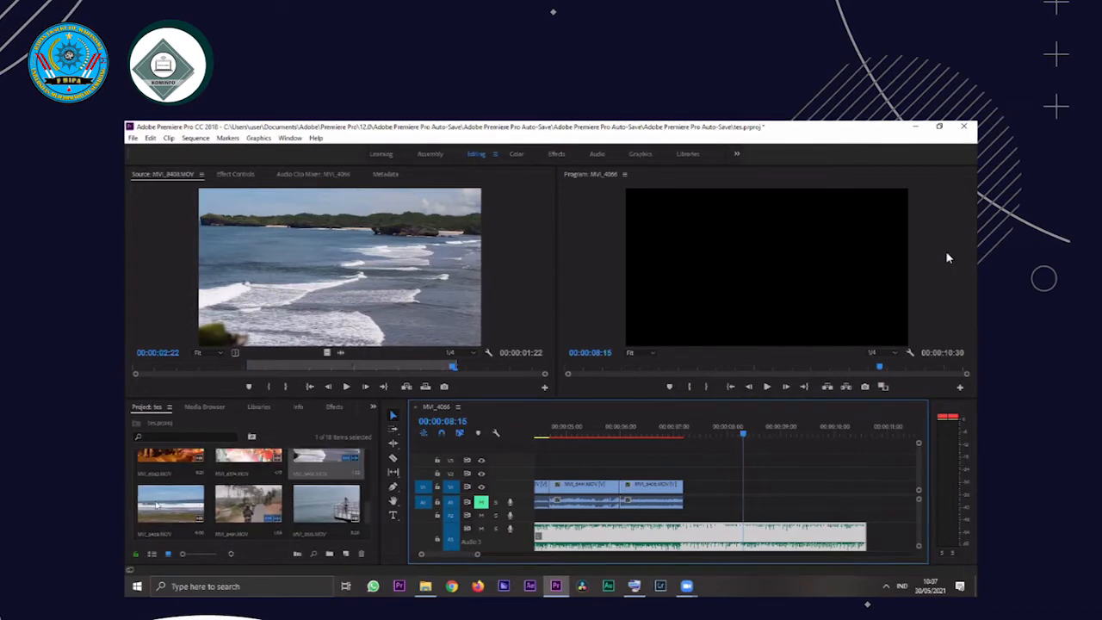
double_click(163, 505)
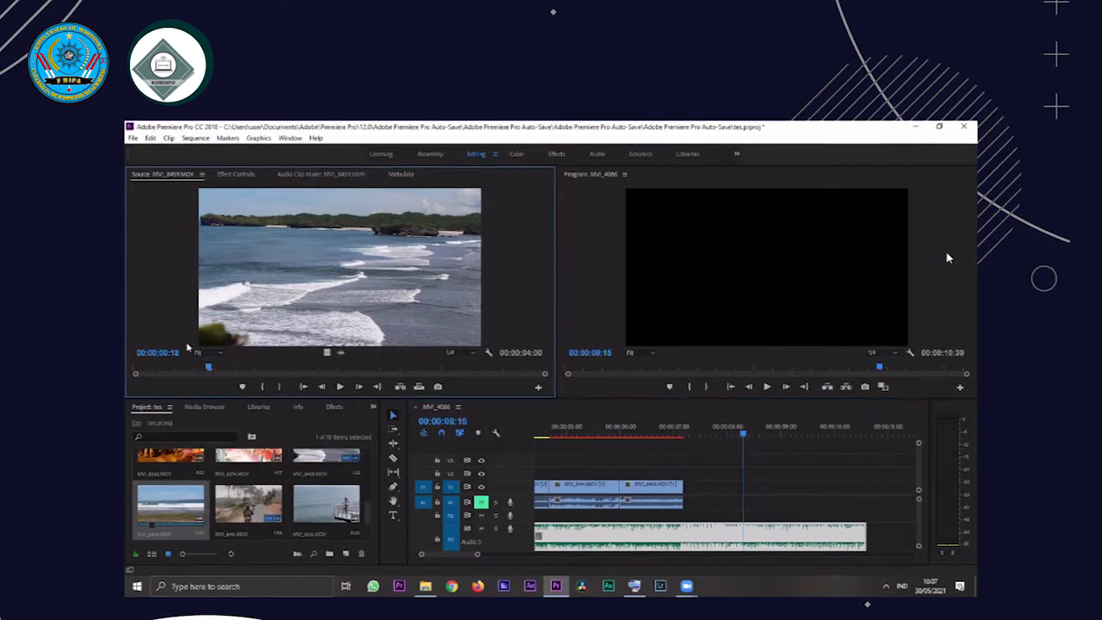
left_click(236, 367)
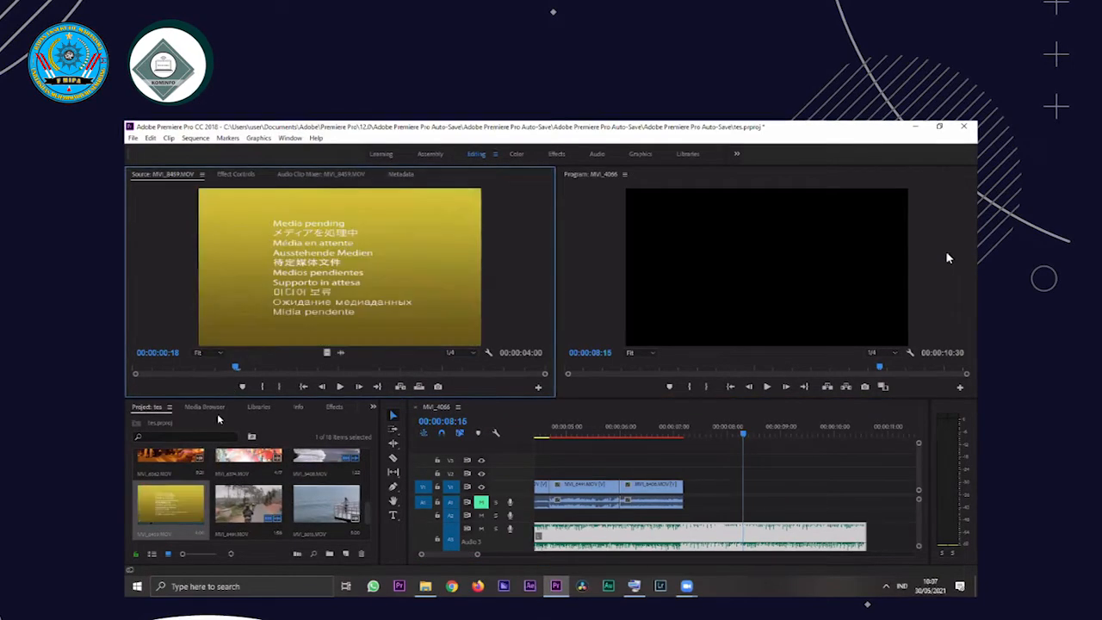
left_click(265, 388)
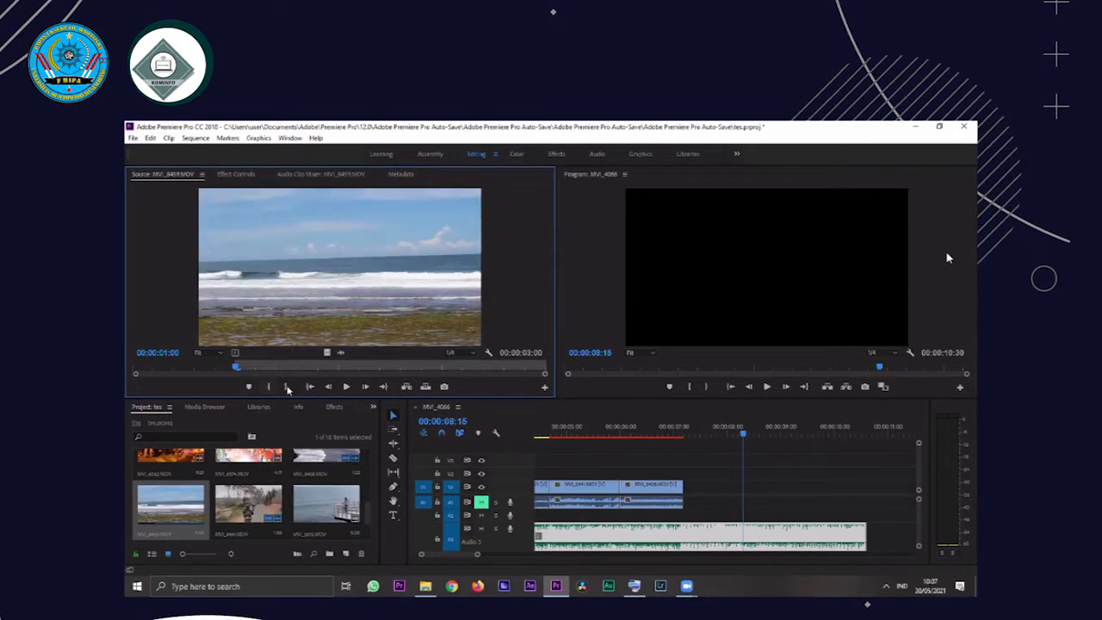
key("space")
key("space")
left_click(287, 388)
left_click_drag(383, 305, 686, 504)
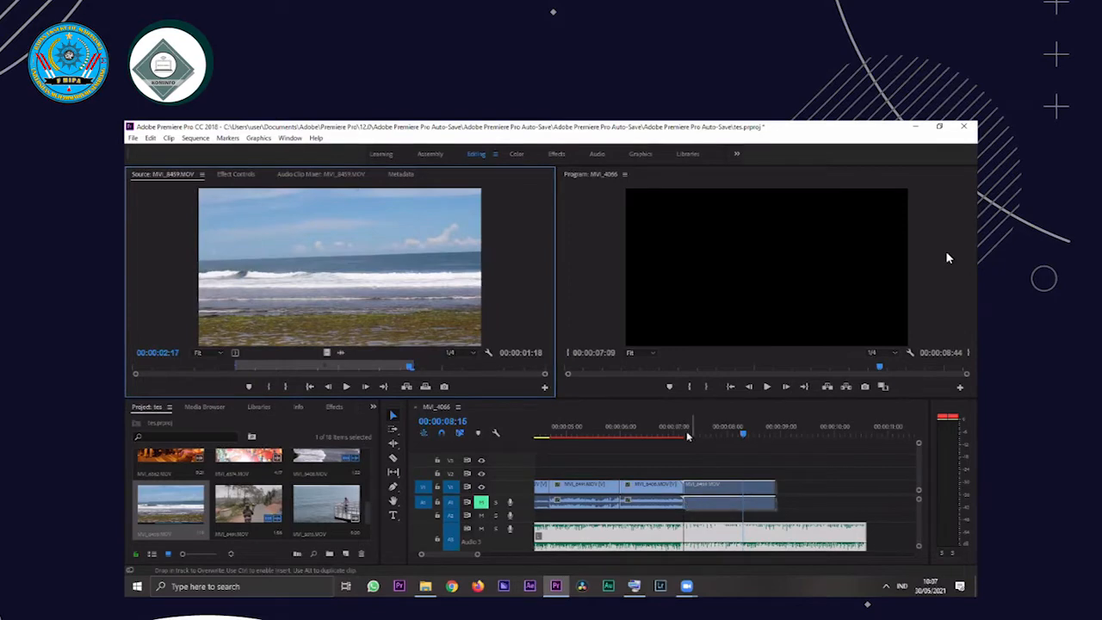
Play the sequence from 00:00:07:11 to find the beat and trim the end of the MVI_8459 clip to 00:00:08:25
left_click_drag(688, 436, 688, 437)
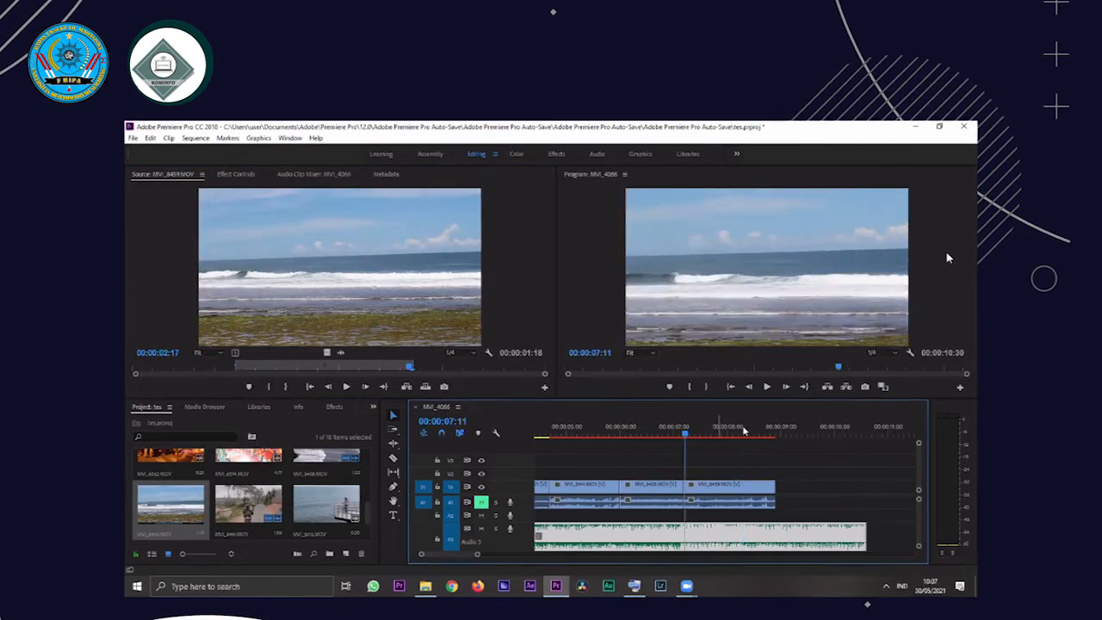
key("space")
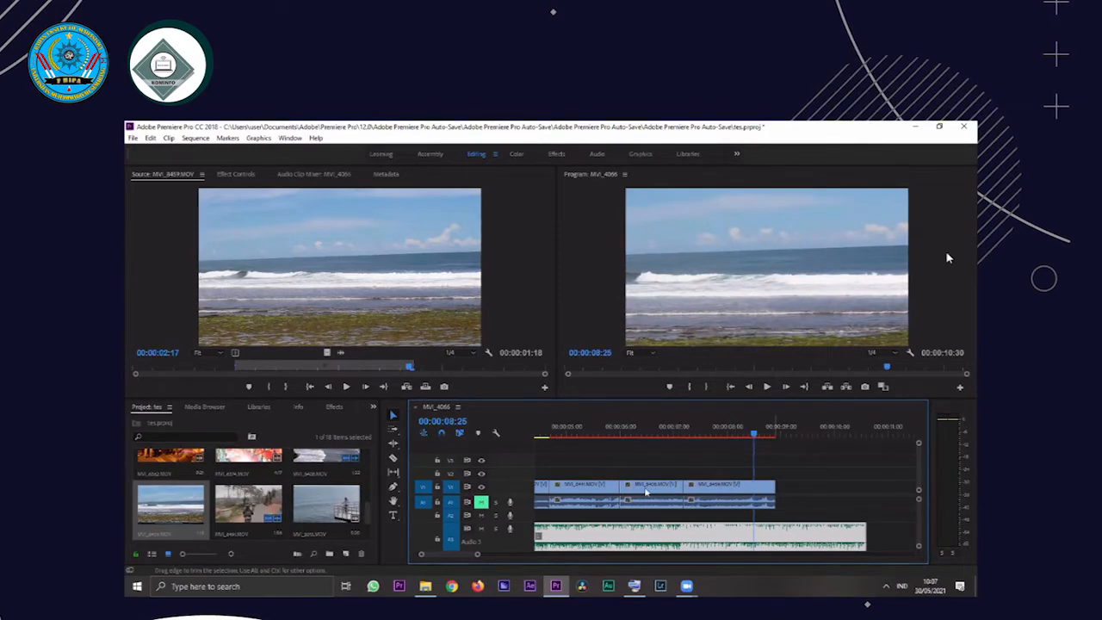
left_click_drag(774, 487, 754, 488)
Open the MVI_8705.MOV clip in the source view and try In points at 00:00:00:21, 00:00:01:09 and 00:00:01:44
scroll(181, 500, "down", 2)
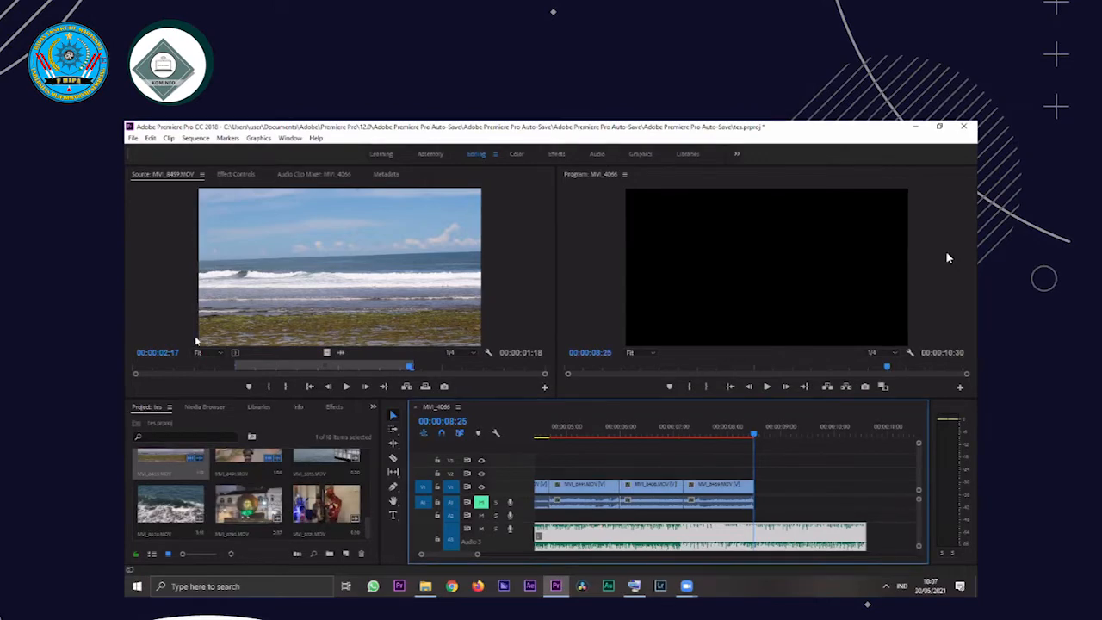
double_click(247, 509)
left_click(196, 370)
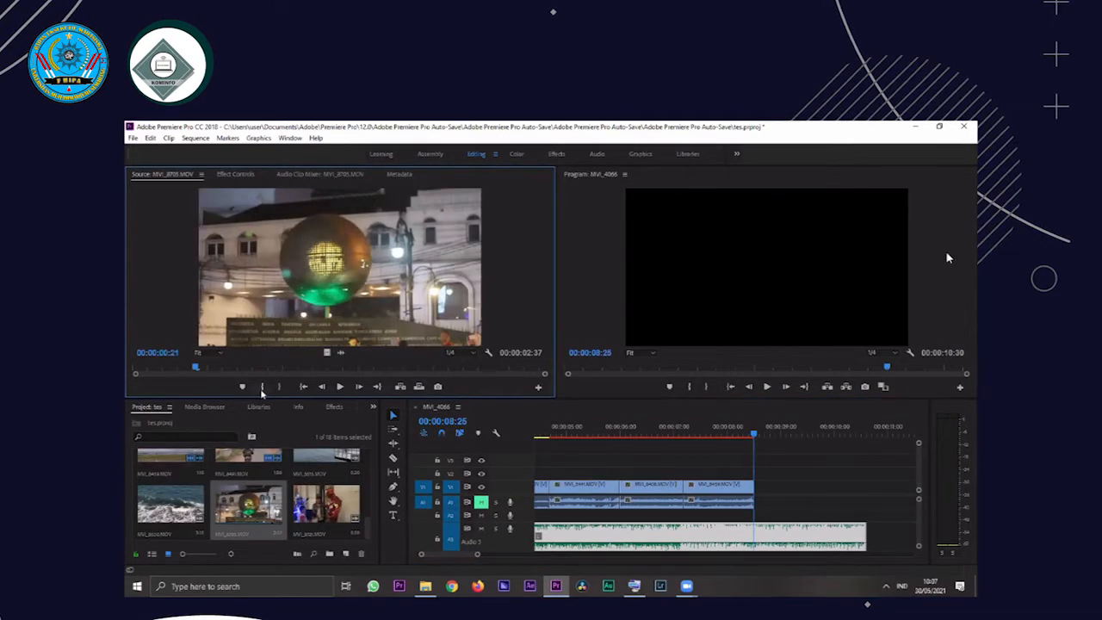
left_click(263, 387)
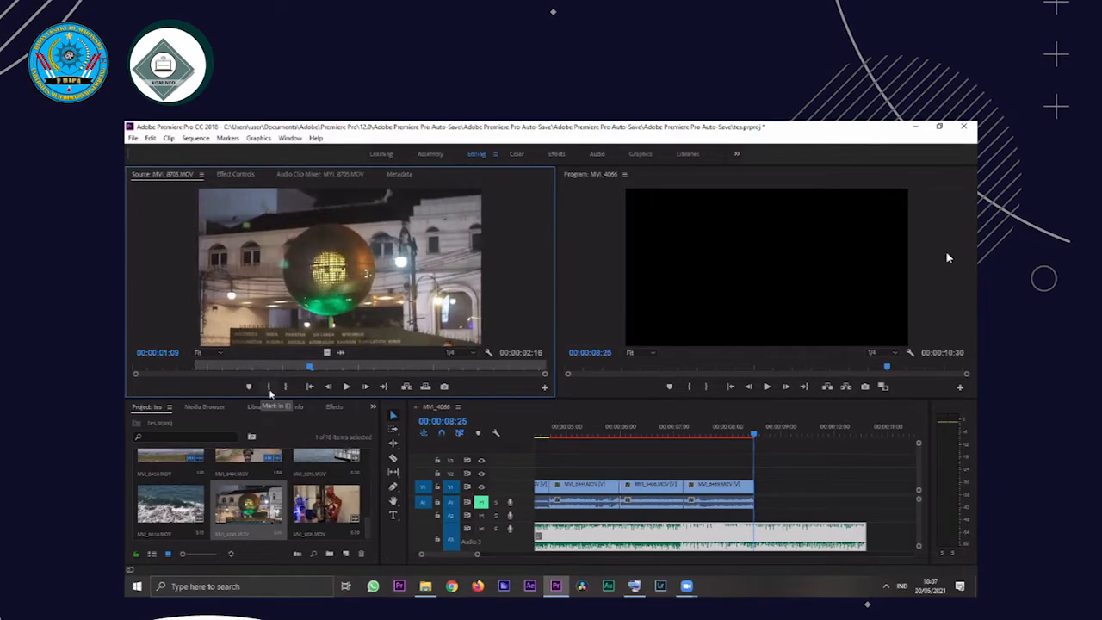
left_click(269, 389)
key("space")
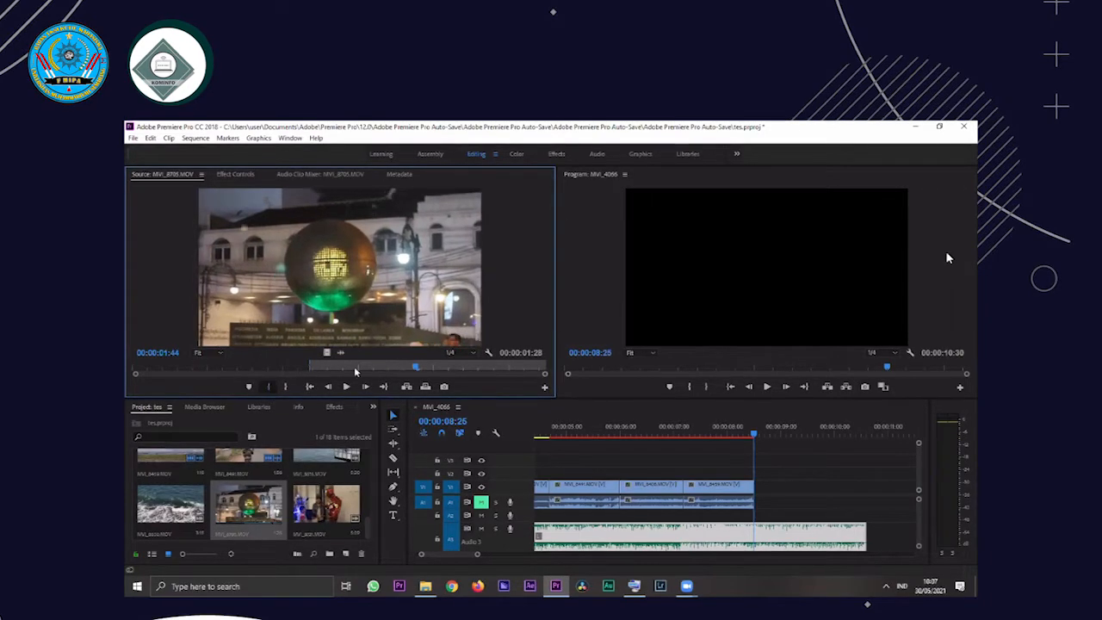
left_click(269, 389)
Move the MVI_8705 clip's In point earlier, set its Out point at 00:00:02:22, place it directly after MVI_8459 on V1 and play it
left_click(377, 370)
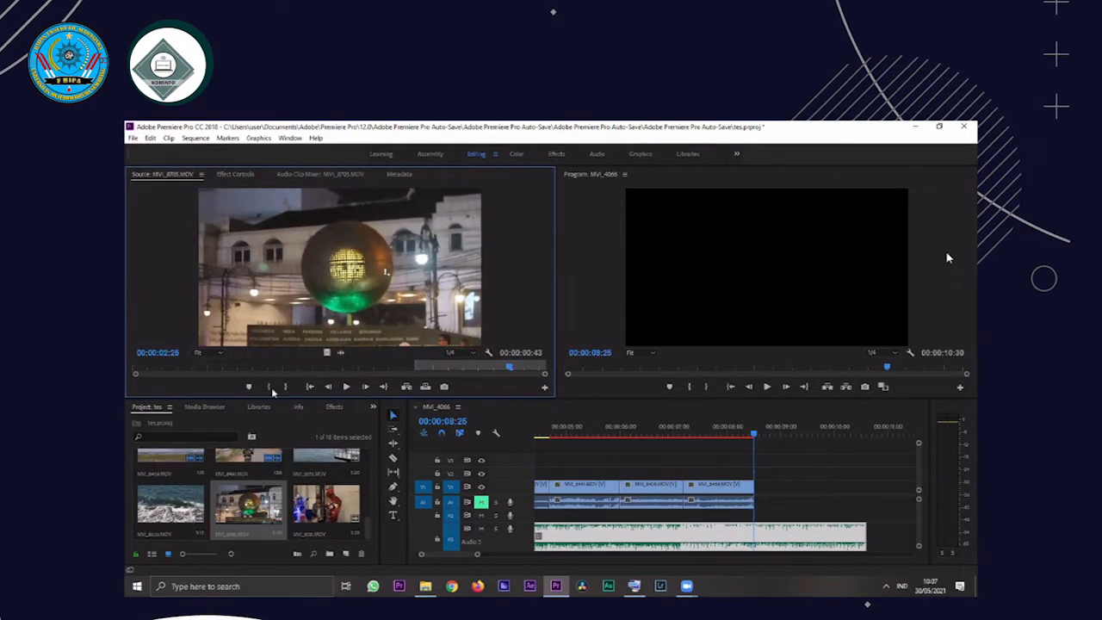
key("space")
left_click(287, 389)
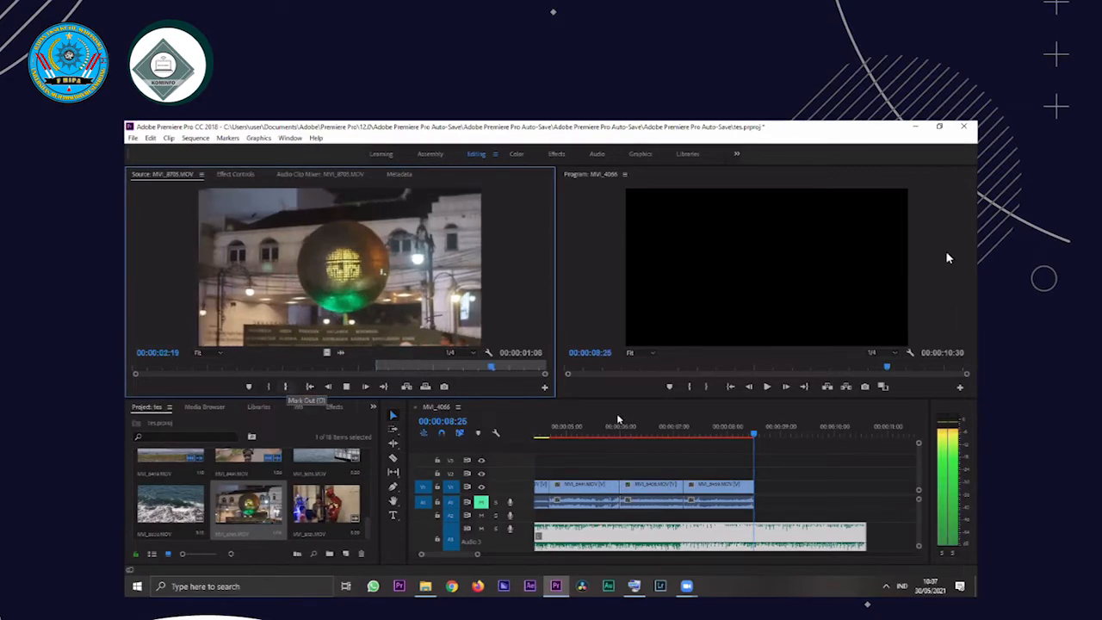
left_click_drag(618, 419, 796, 438)
key("space")
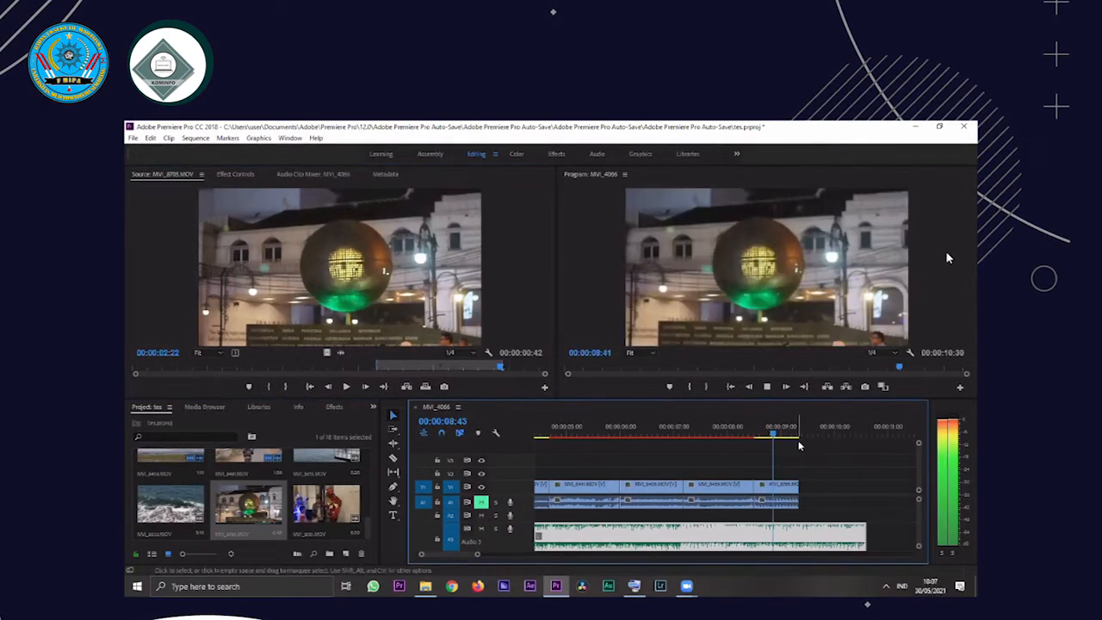
Play the end of the sequence repeatedly to find the beat and extend the end of the MVI_8705 clip to 00:00:09:28
key("space")
left_click(773, 433)
key("space")
key("space")
left_click(787, 434)
key("space")
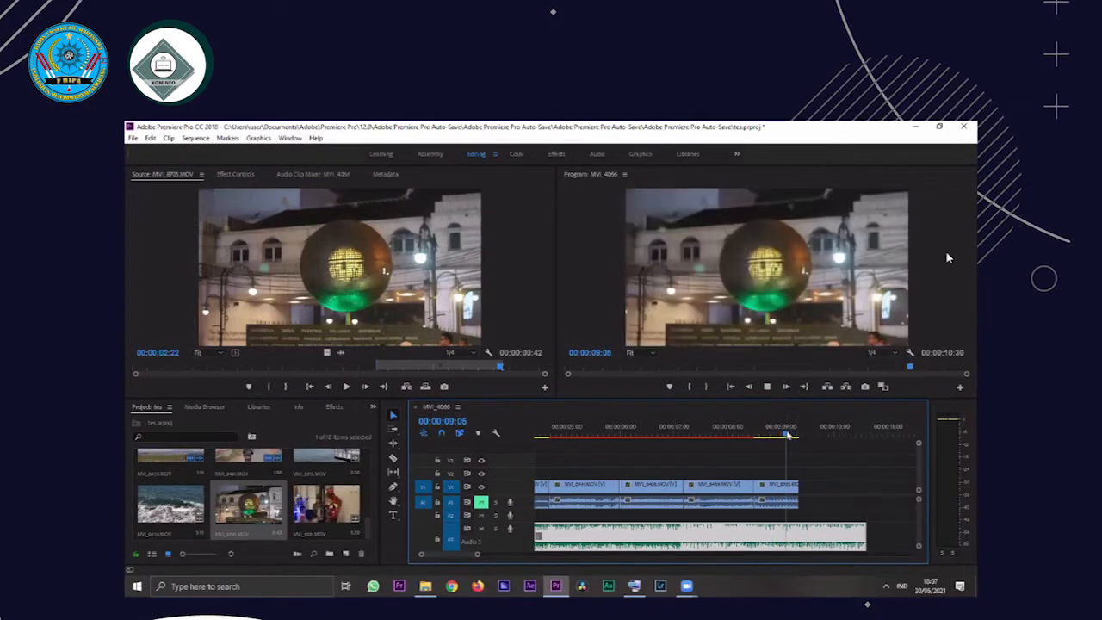
key("space")
left_click(789, 435)
key("space")
key("space")
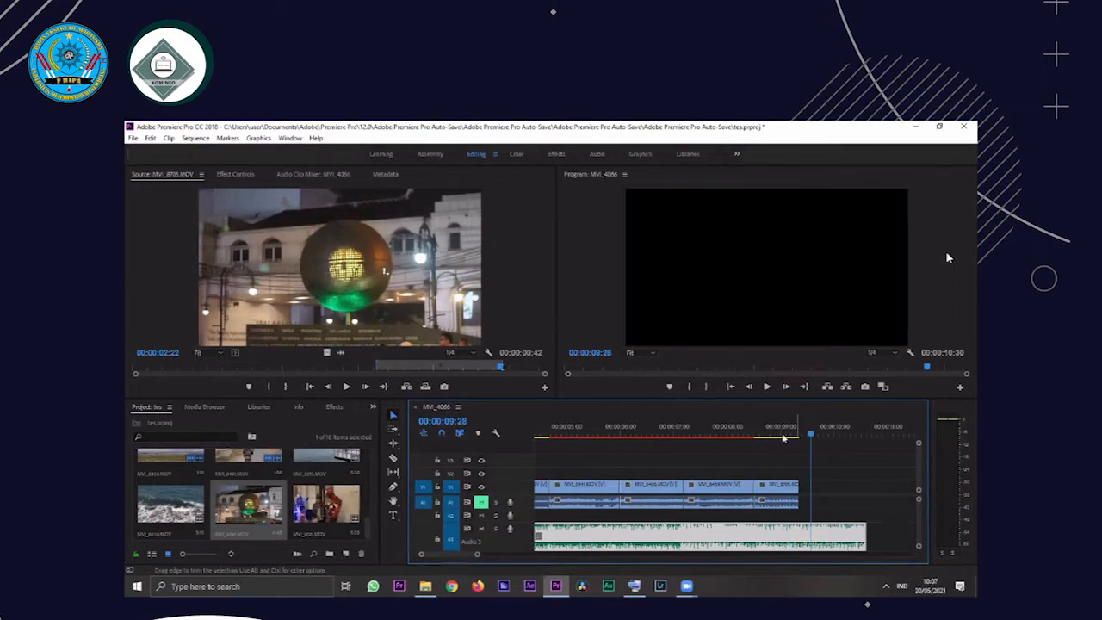
left_click(770, 429)
key("space")
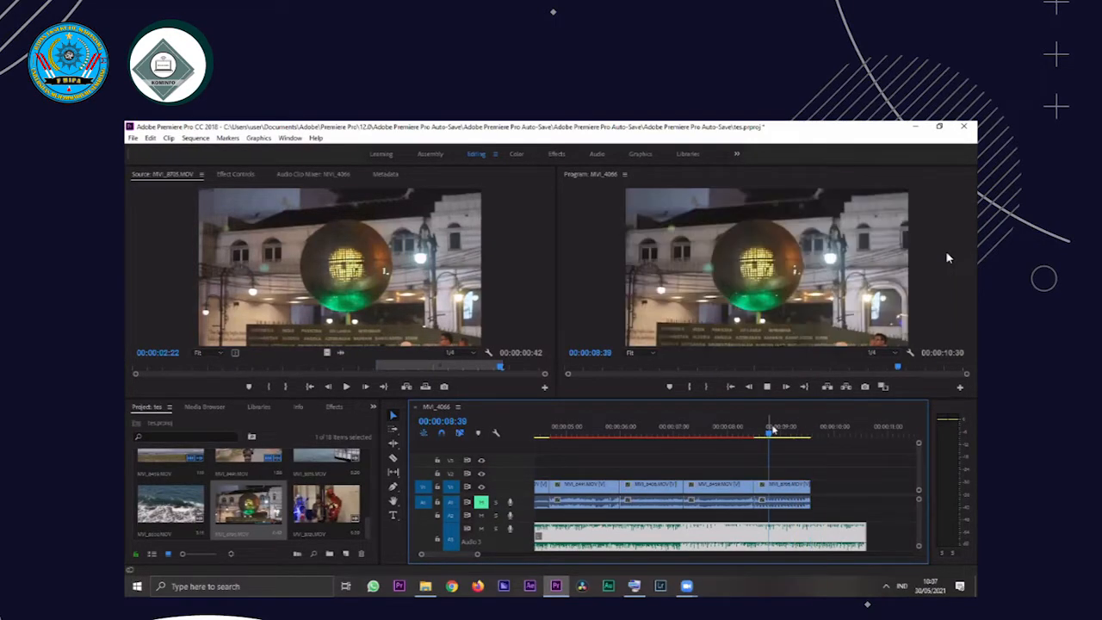
left_click(813, 422)
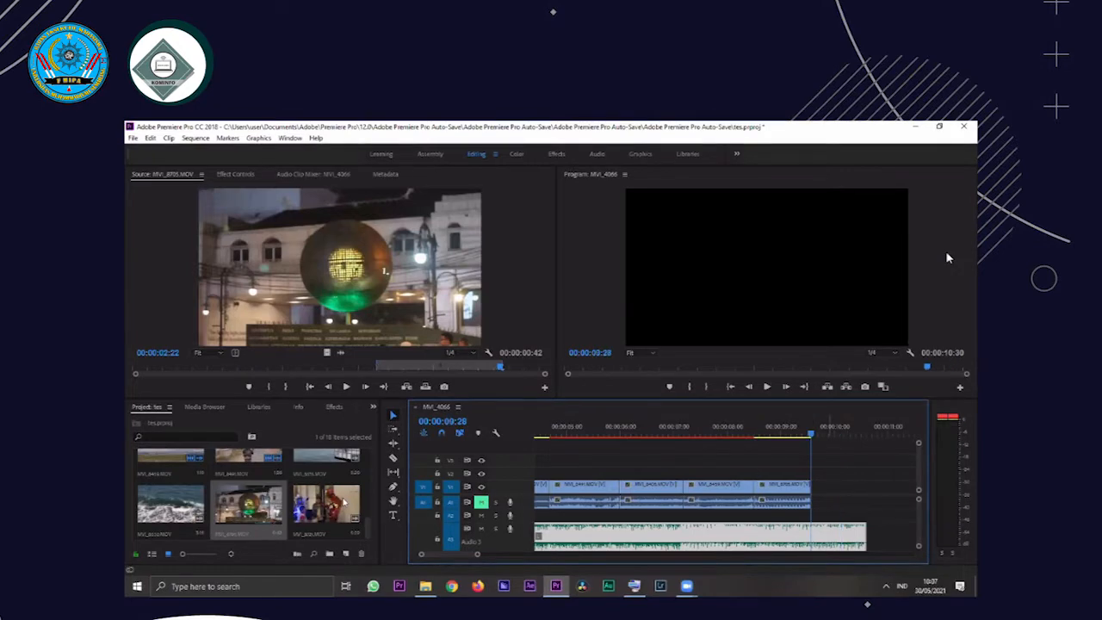
Set the MVI_8721.MOV clip's In point at 00:00:03:23 and Out point at 00:00:04:36, and place it after MVI_8705 up to the song's end
double_click(327, 504)
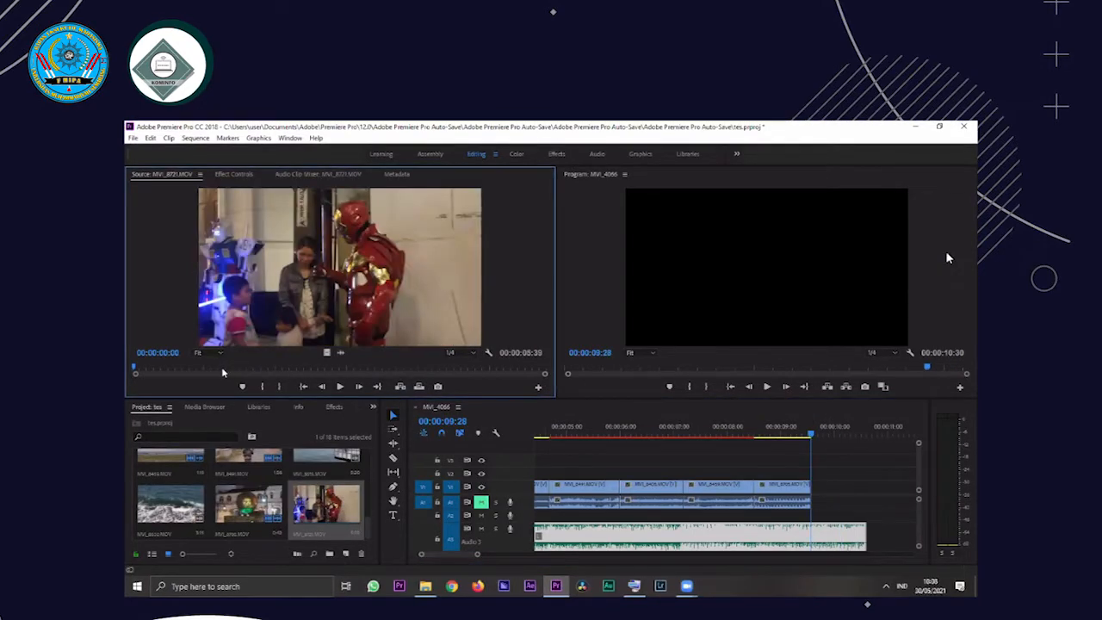
key("space")
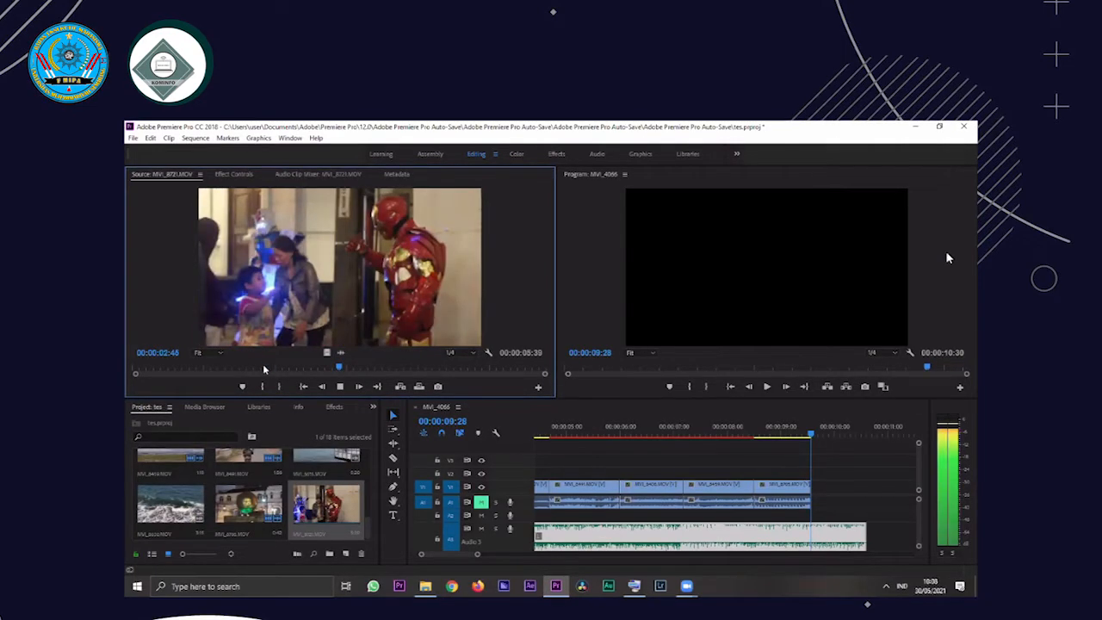
key("space")
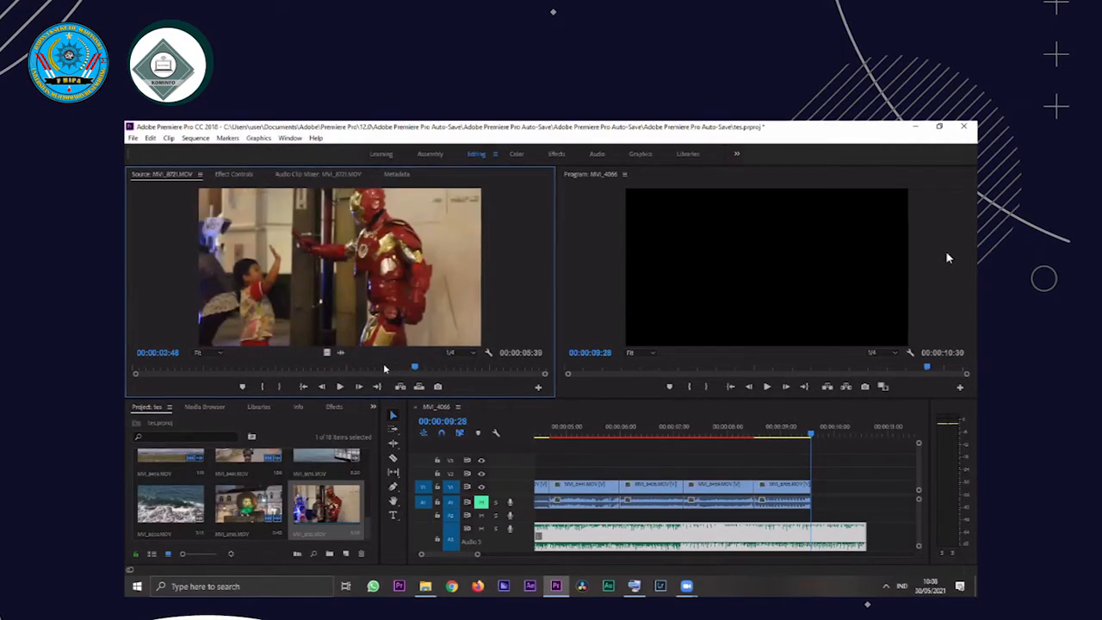
left_click(380, 368)
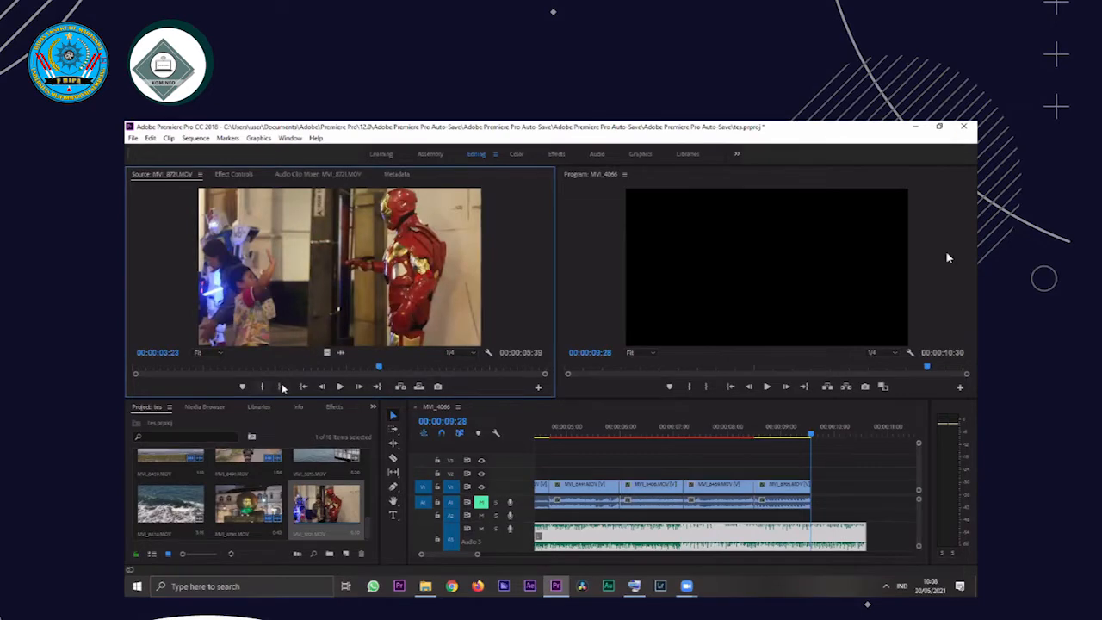
left_click(282, 388)
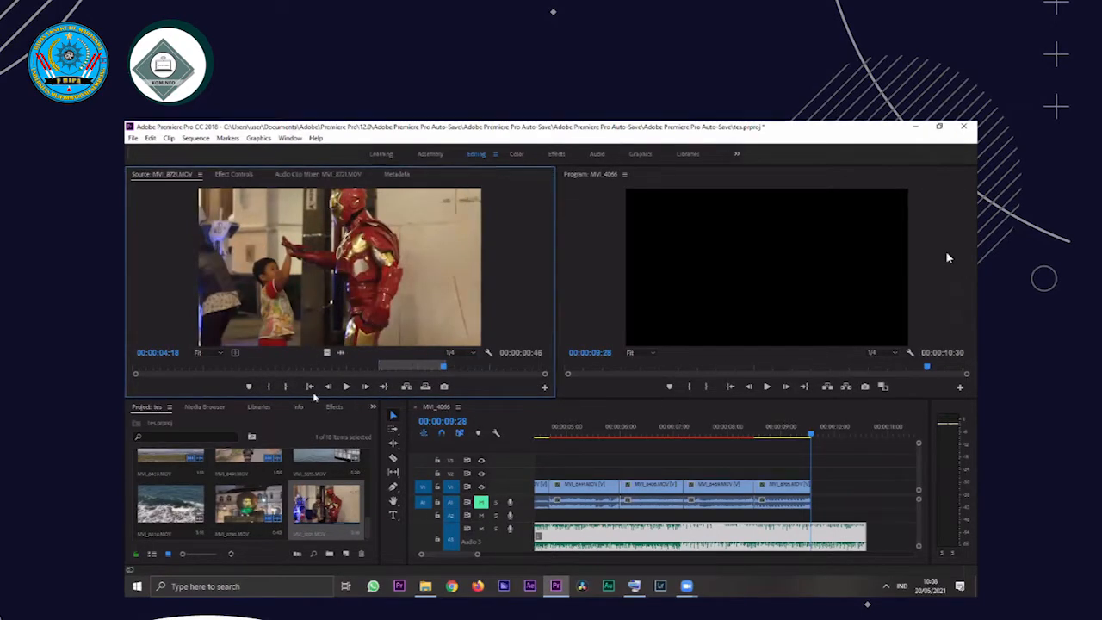
key("space")
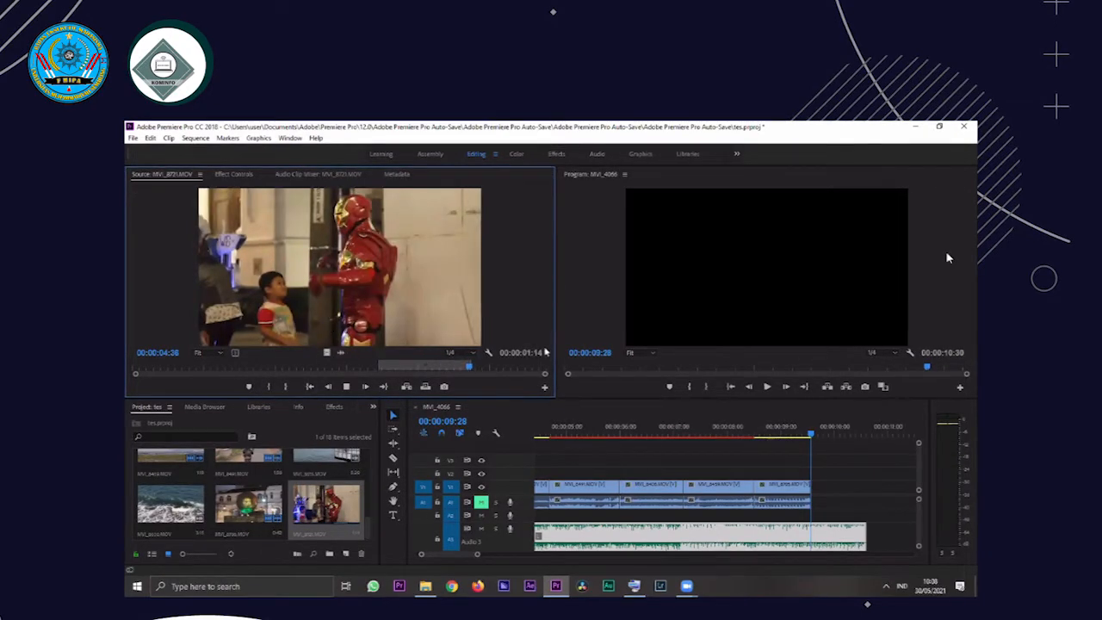
left_click(507, 370)
left_click_drag(825, 499, 864, 488)
key("space")
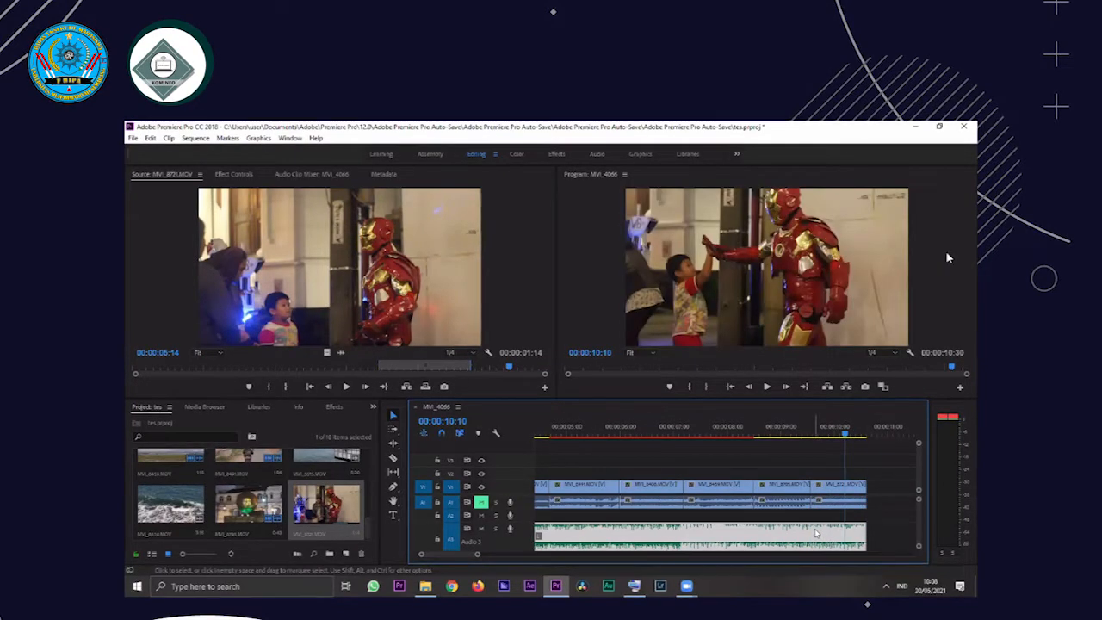
Apply Constant Power audio transitions to both ends of the song, maximize the workspace and play the fade at the sequence's start
left_click_drag(598, 368, 522, 379)
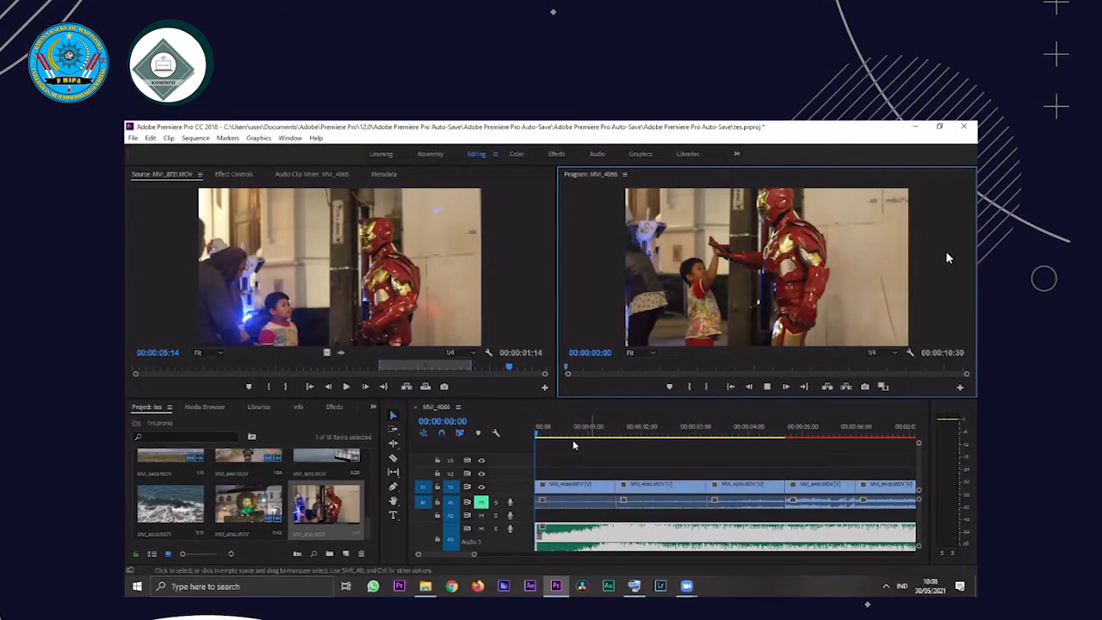
key("space")
left_click(614, 537)
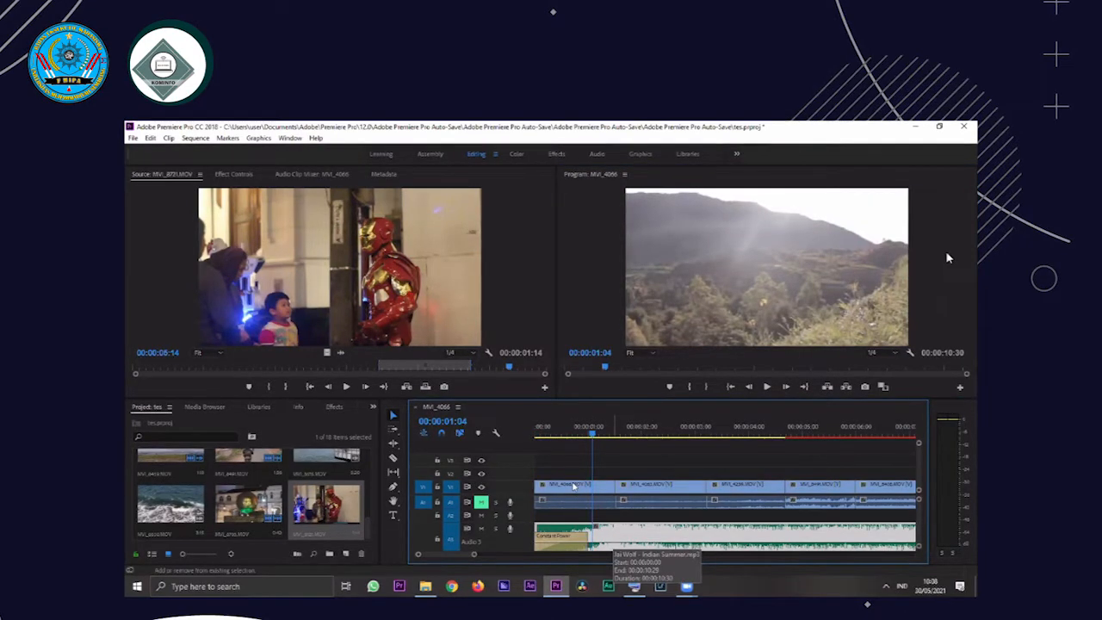
key("ctrl+backslash")
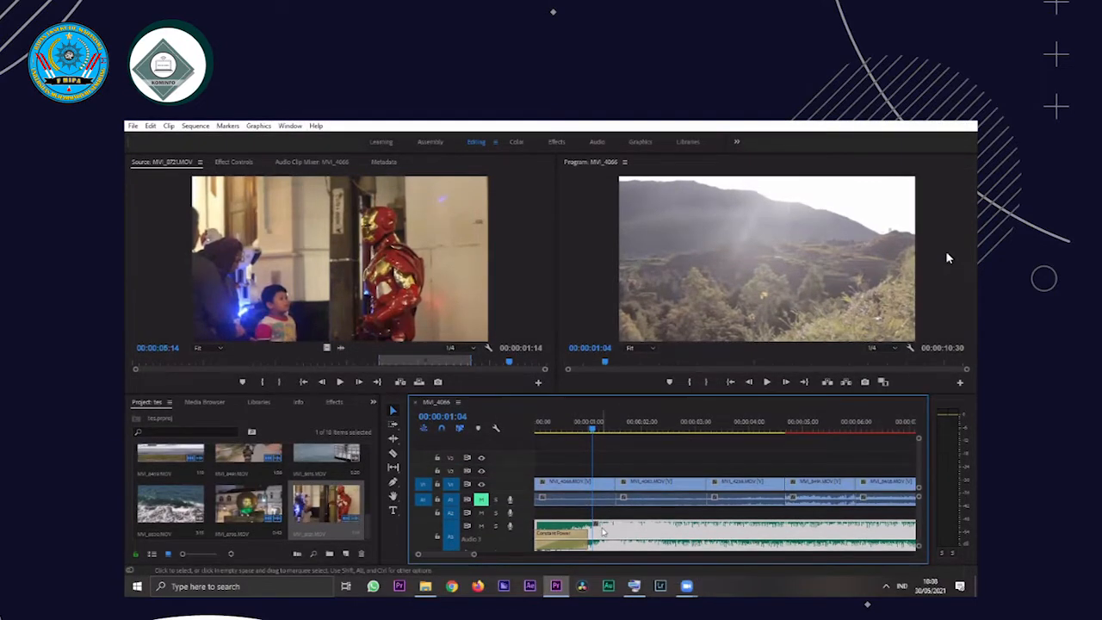
left_click(553, 430)
key("space")
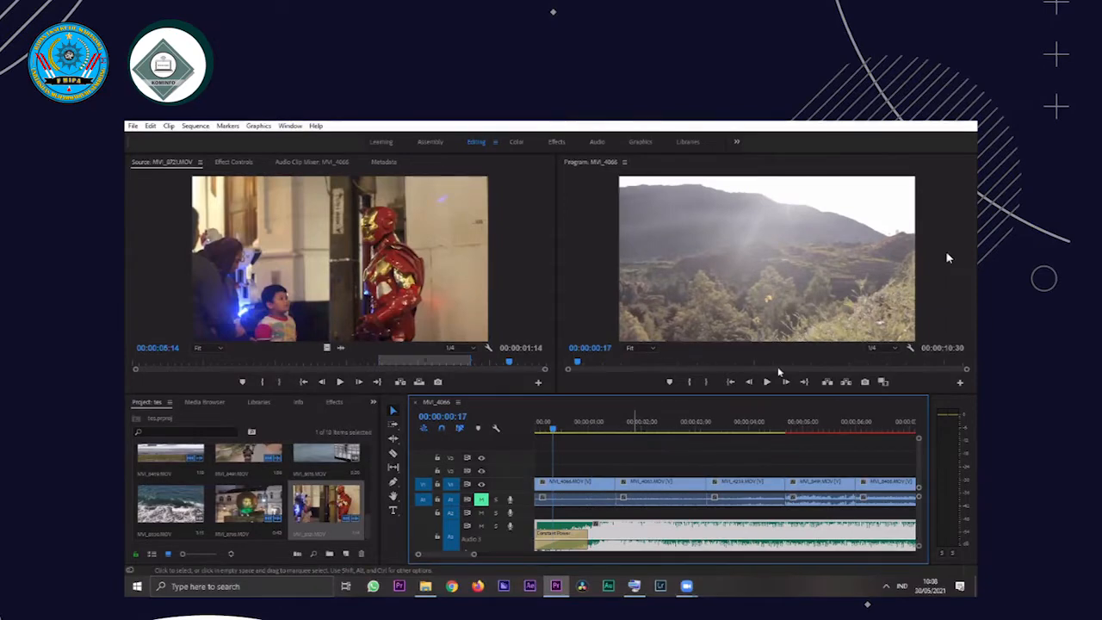
Remove and reapply the Constant Power transition at the song's end and play the ending from 00:00:09:22
left_click(933, 361)
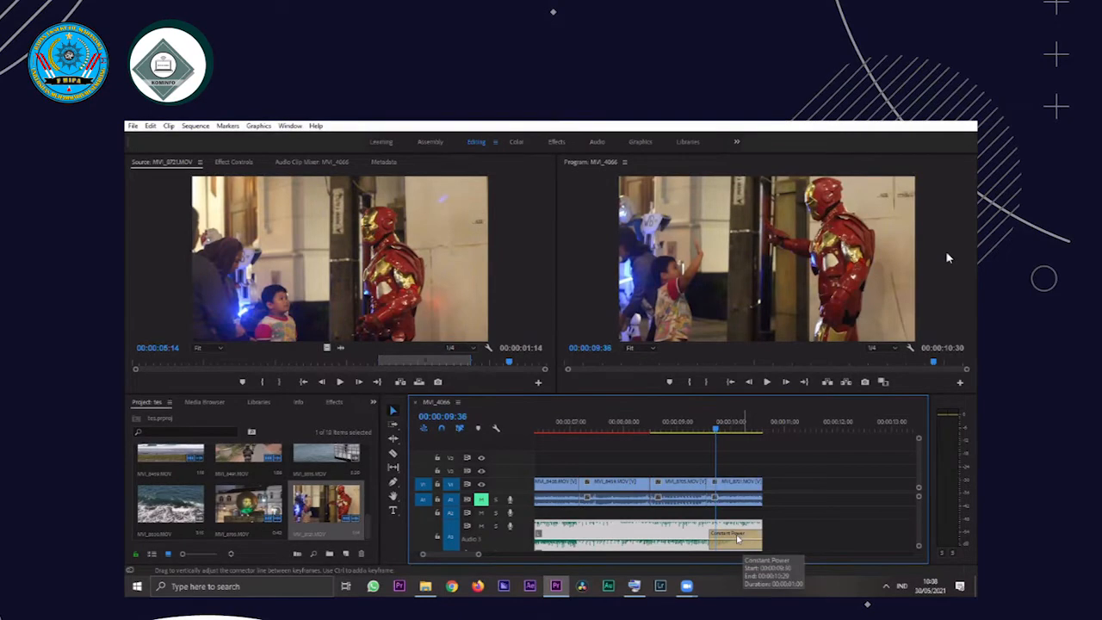
left_click(734, 545)
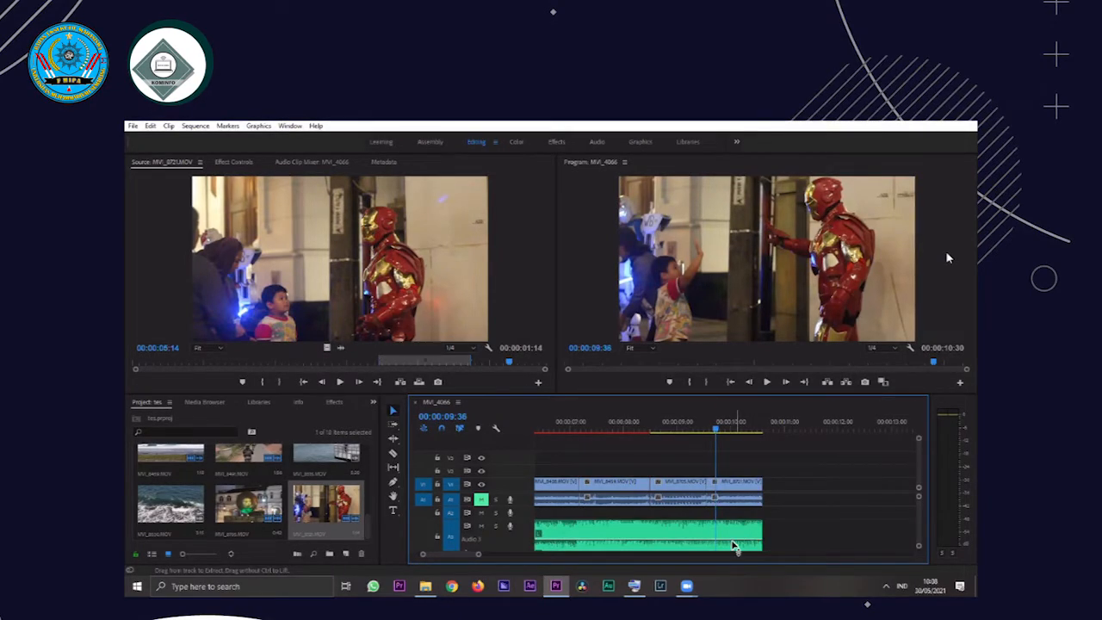
left_click(734, 545)
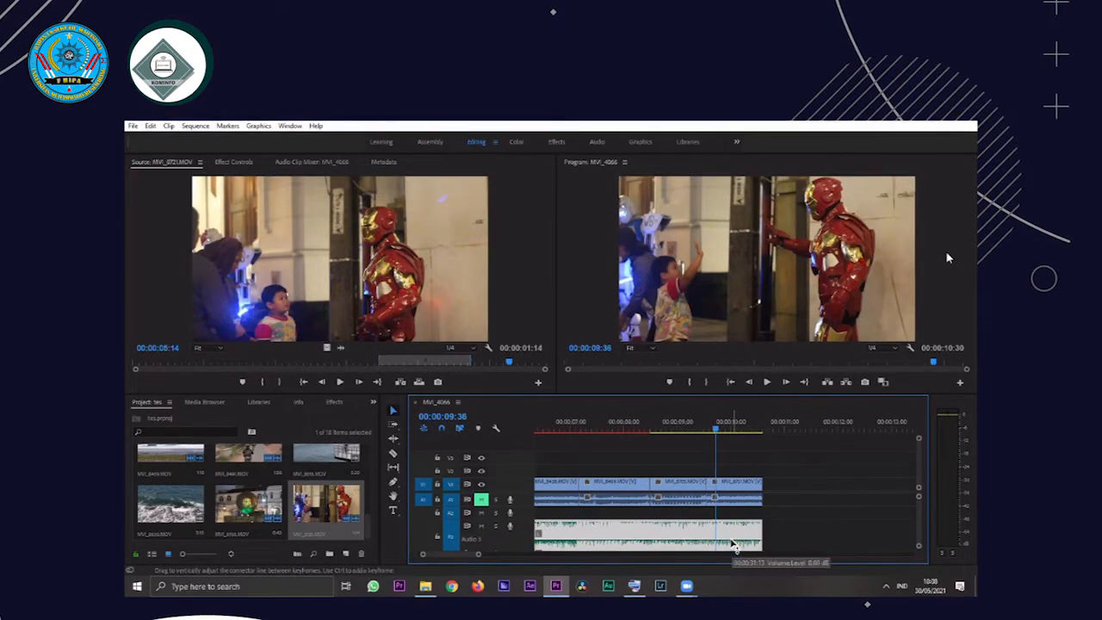
left_click(702, 422)
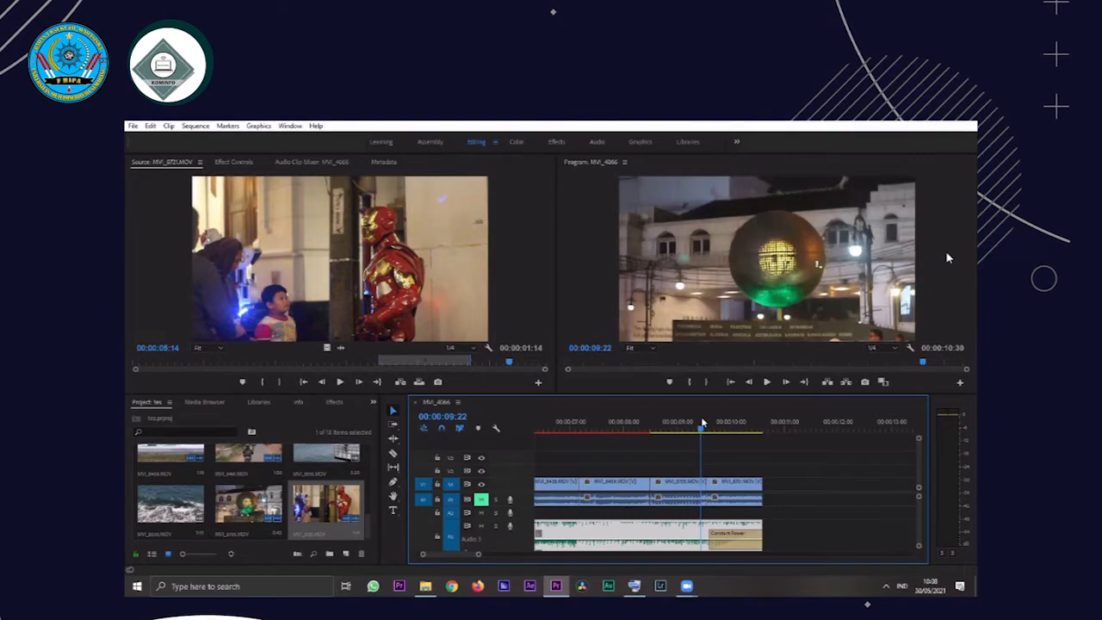
key("space")
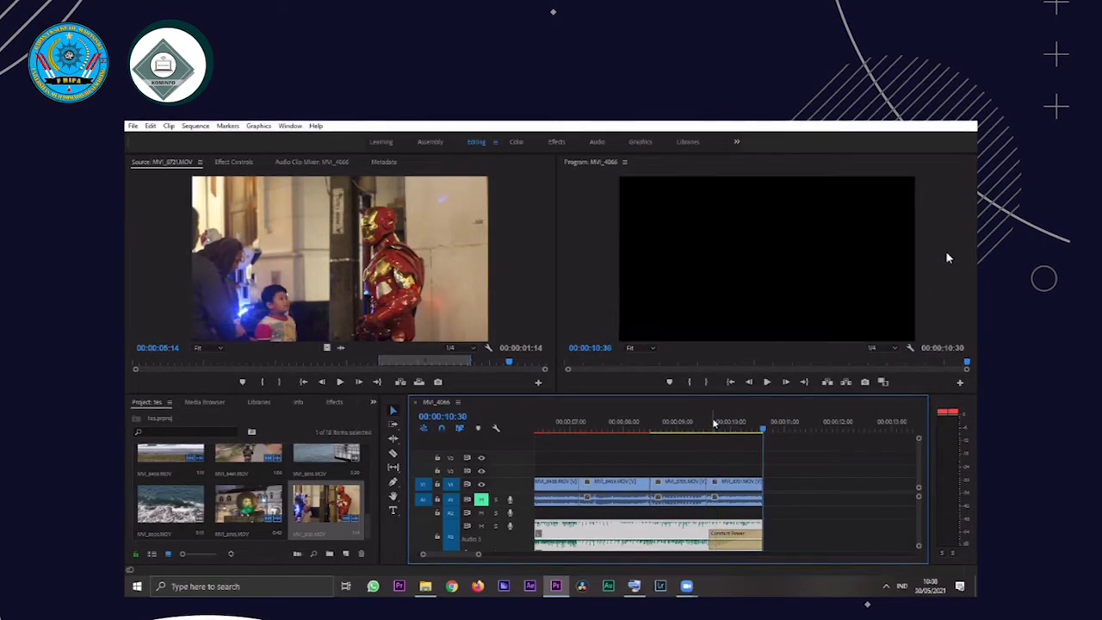
left_click(714, 423)
key("space")
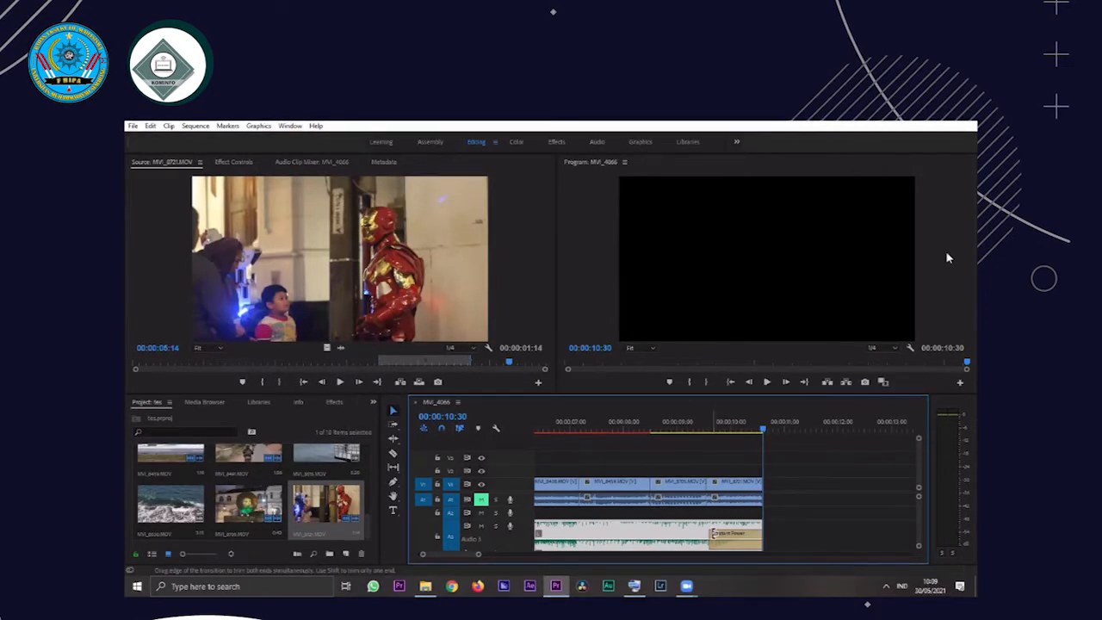
Remove the song's ending Constant Power transition and play the sequence from 00:00:09:18 without the fade
key("Delete")
left_click(696, 423)
left_click(781, 472)
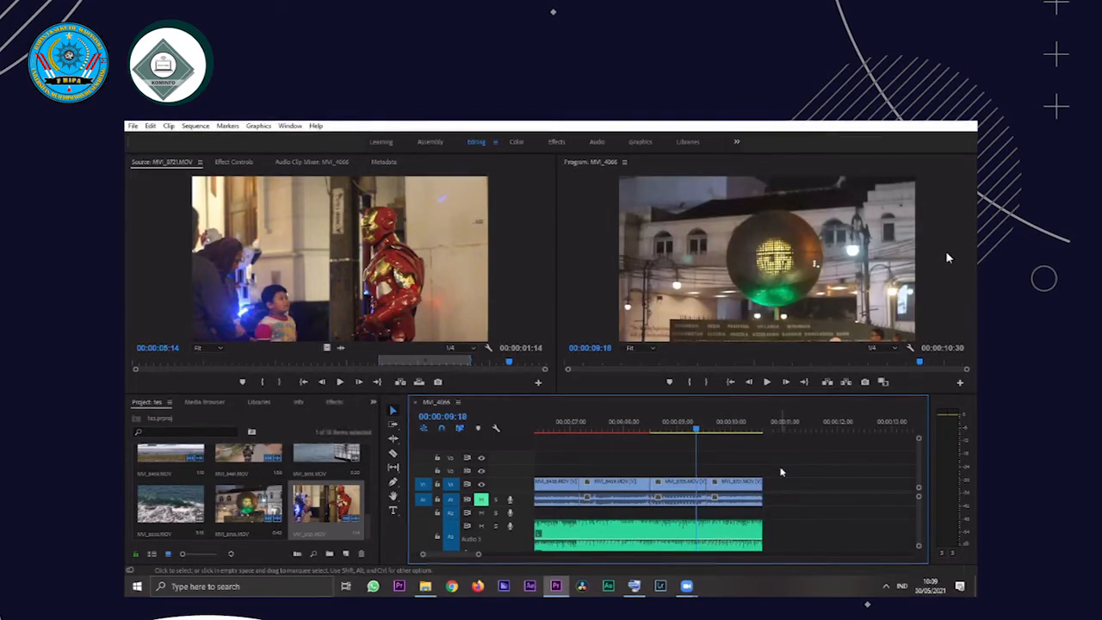
key("space")
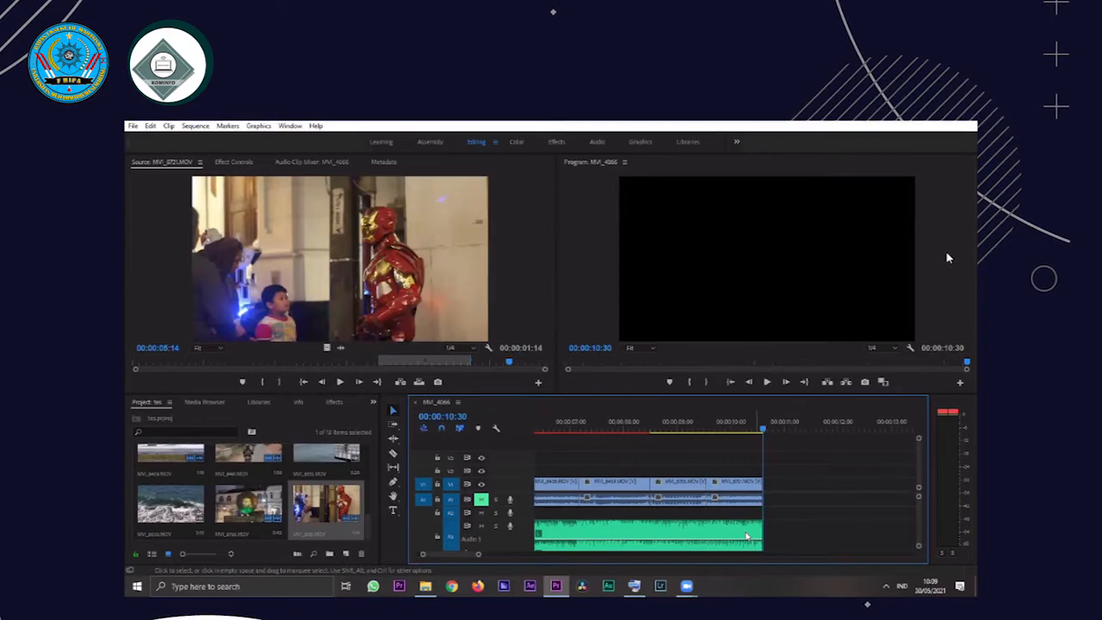
Reapply the Constant Power transition at the song's end, lengthen it by moving its start earlier, and play the fade-out
key("ctrl+shift+d")
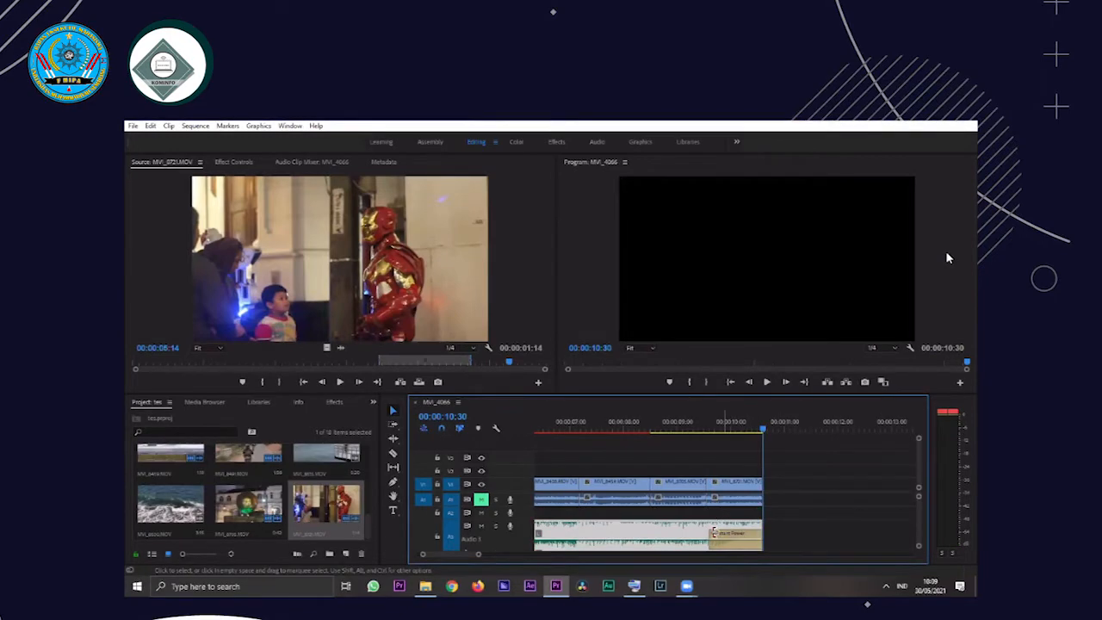
left_click(694, 528)
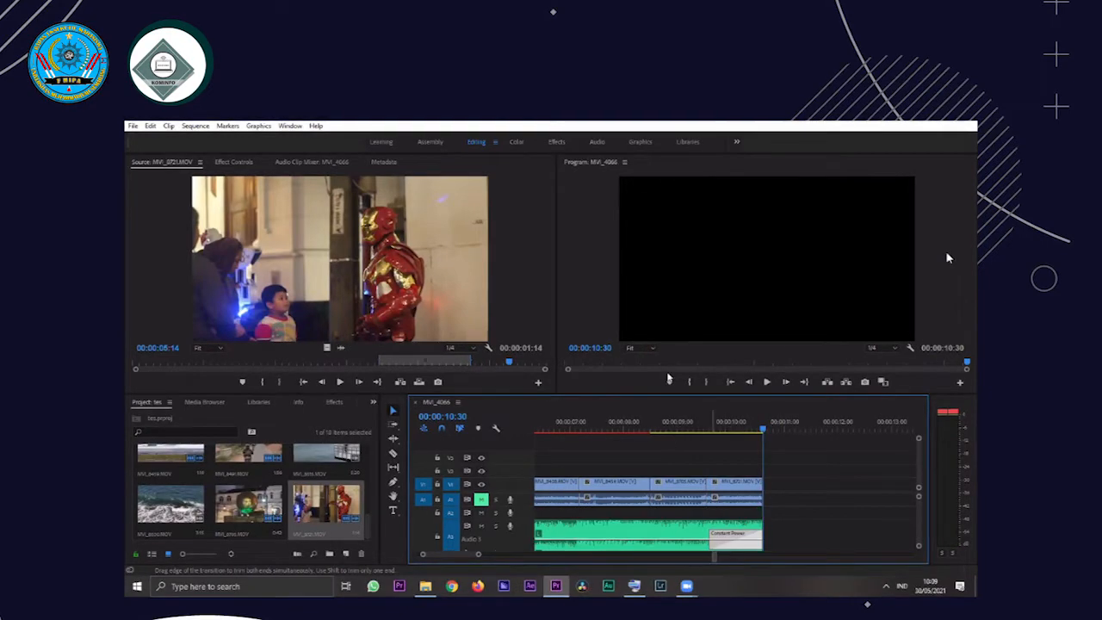
left_click(674, 423)
key("space")
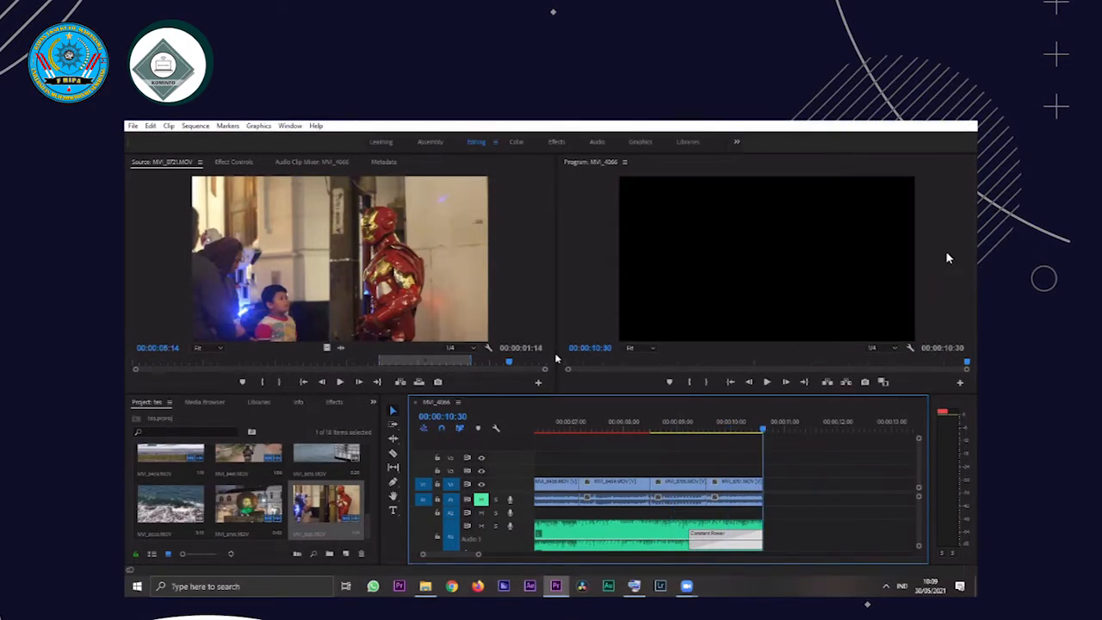
Search the effects for "war", apply Warp Stabilizer to the first clip on V1 and play the clip from the sequence's start
left_click(567, 363)
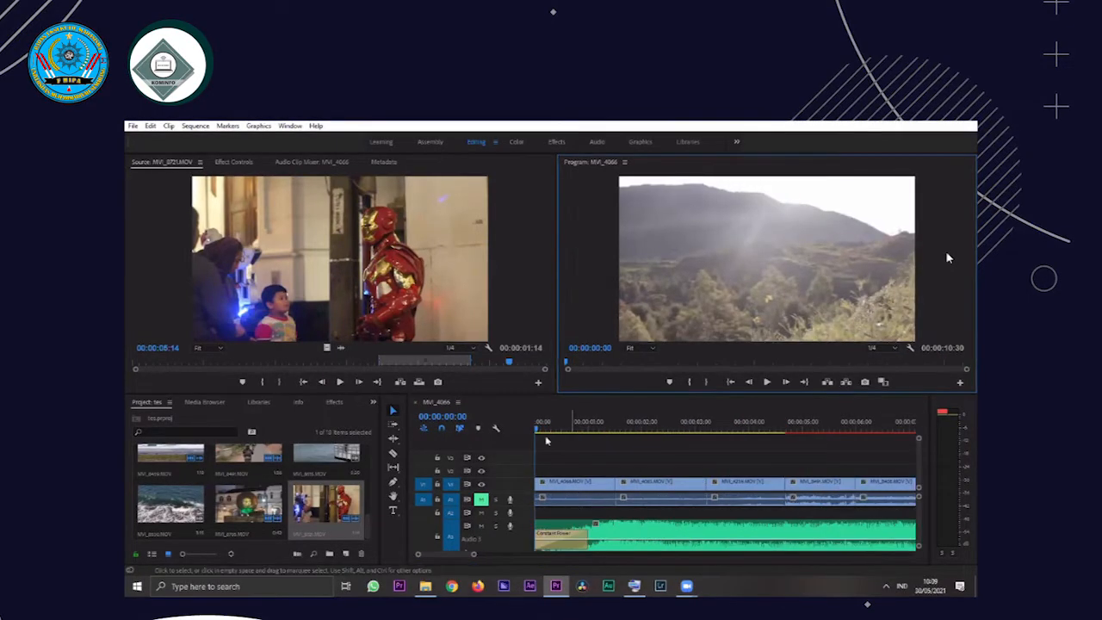
left_click(601, 499)
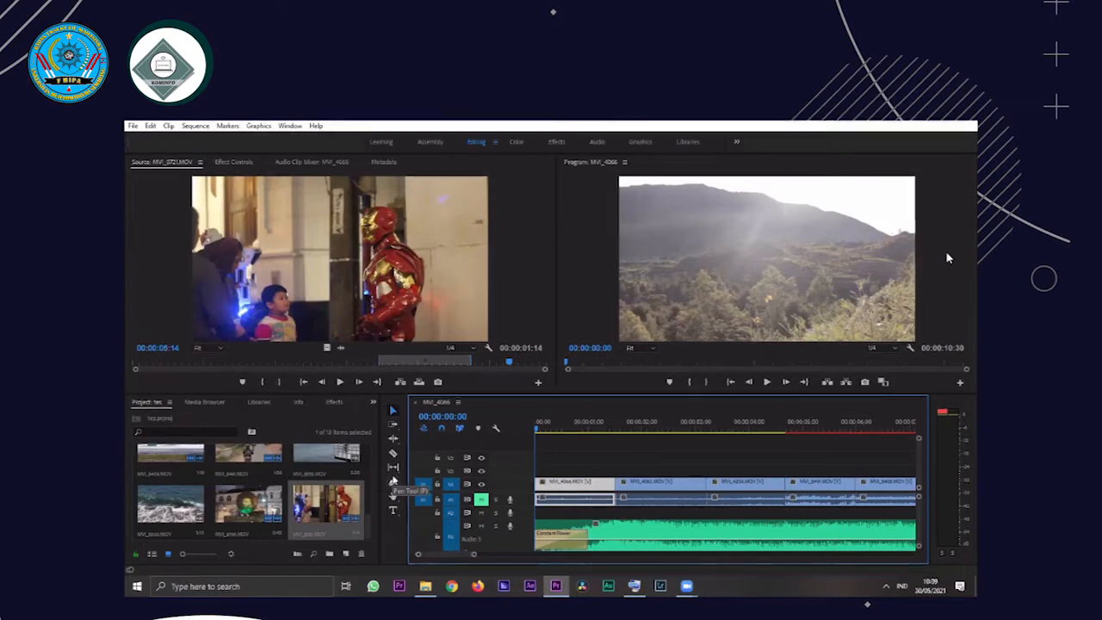
left_click(333, 402)
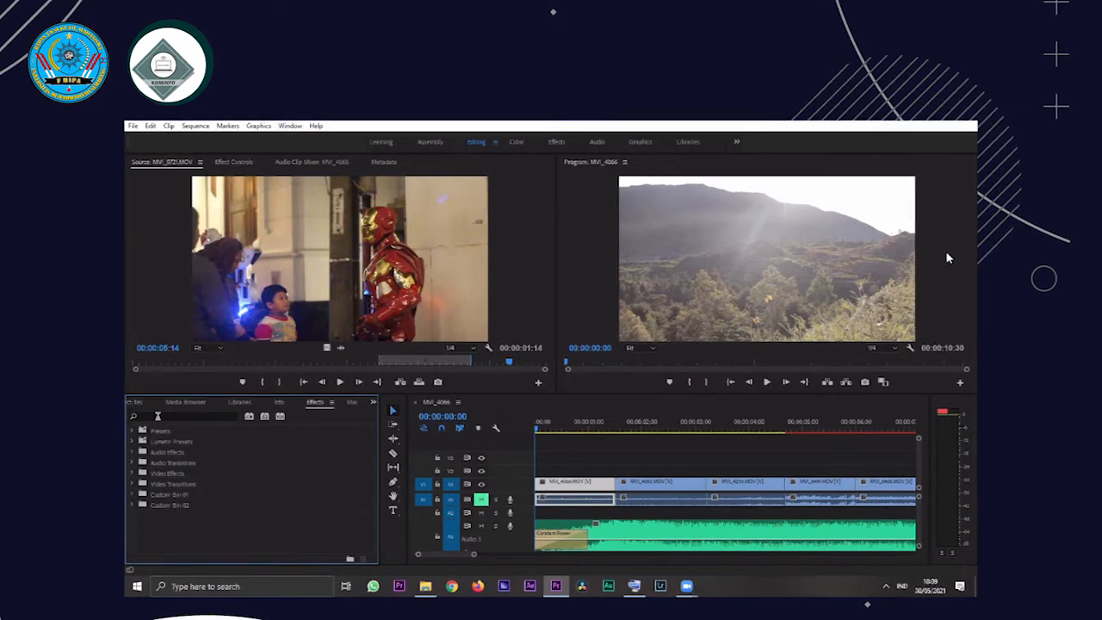
left_click(211, 415)
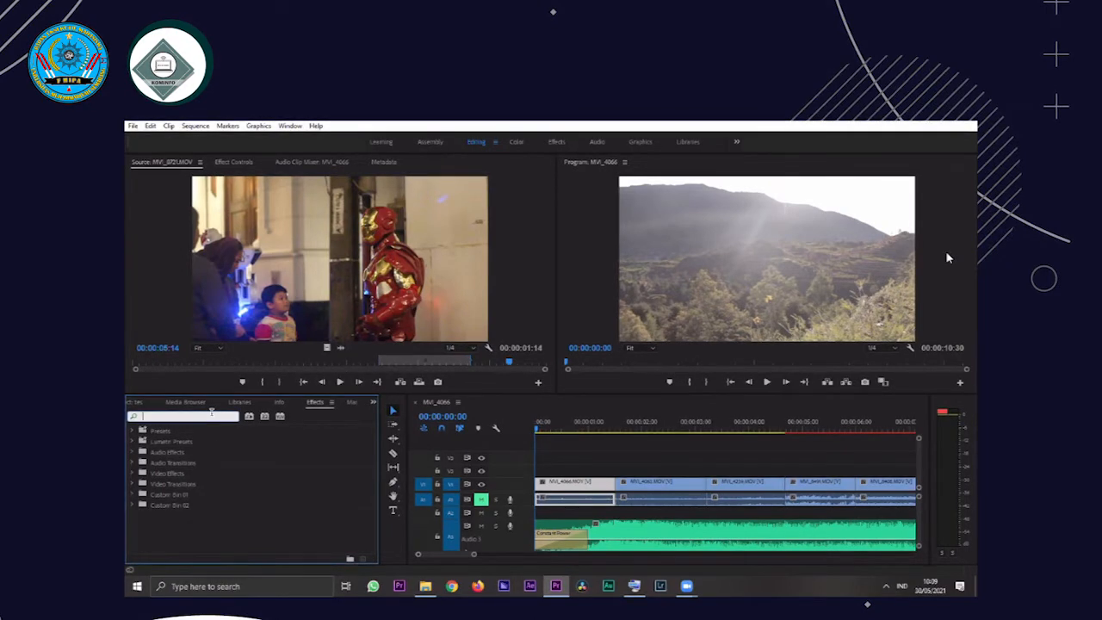
type("war")
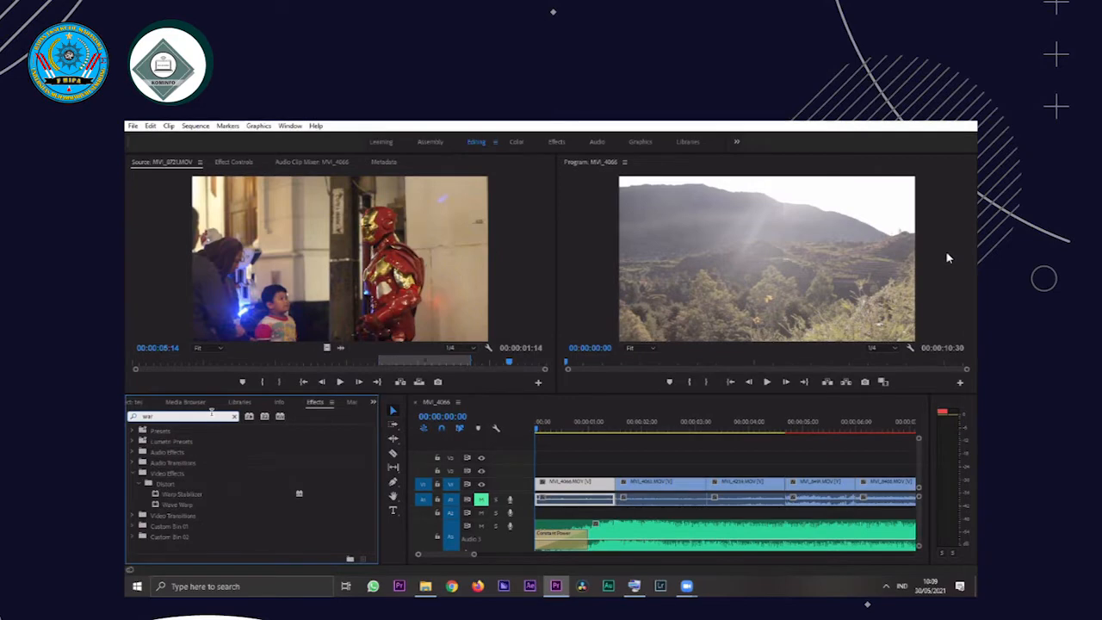
left_click(195, 494)
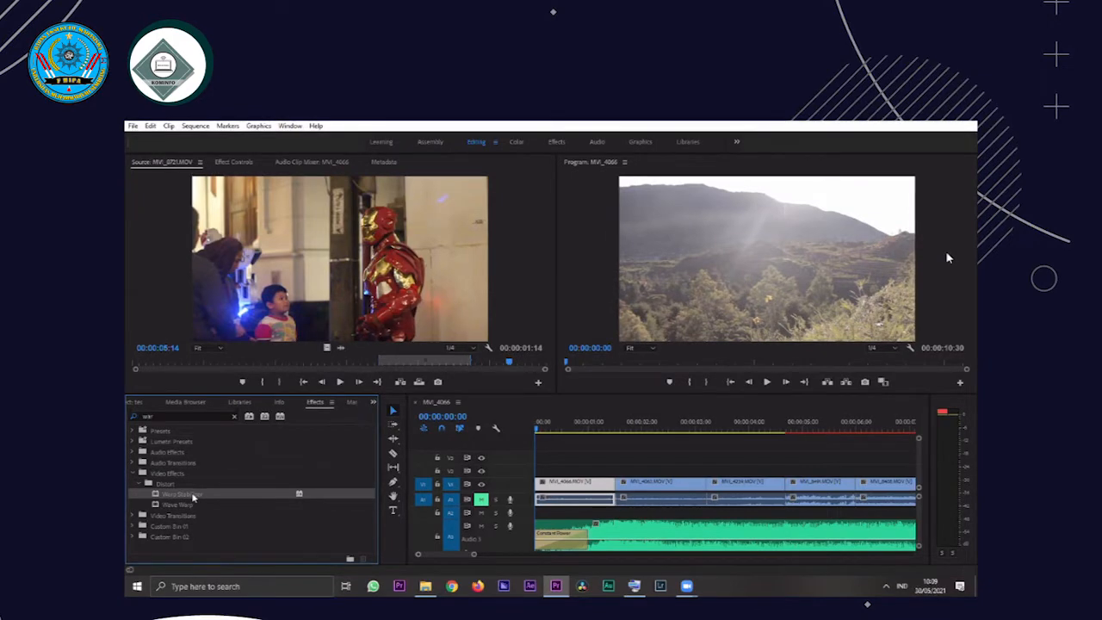
left_click_drag(599, 490, 583, 485)
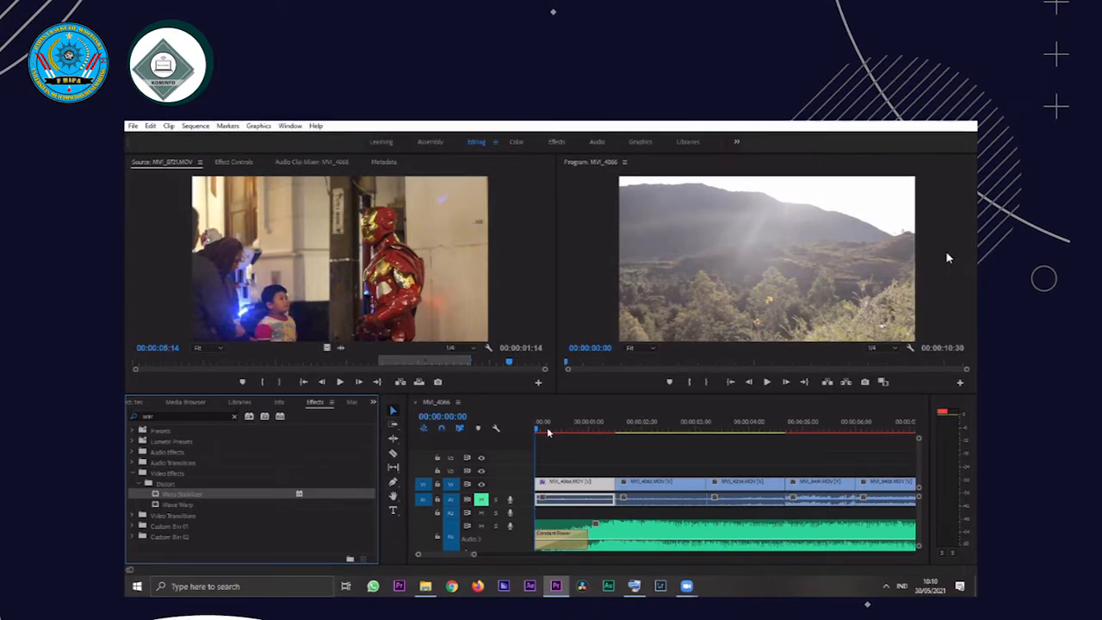
key("space")
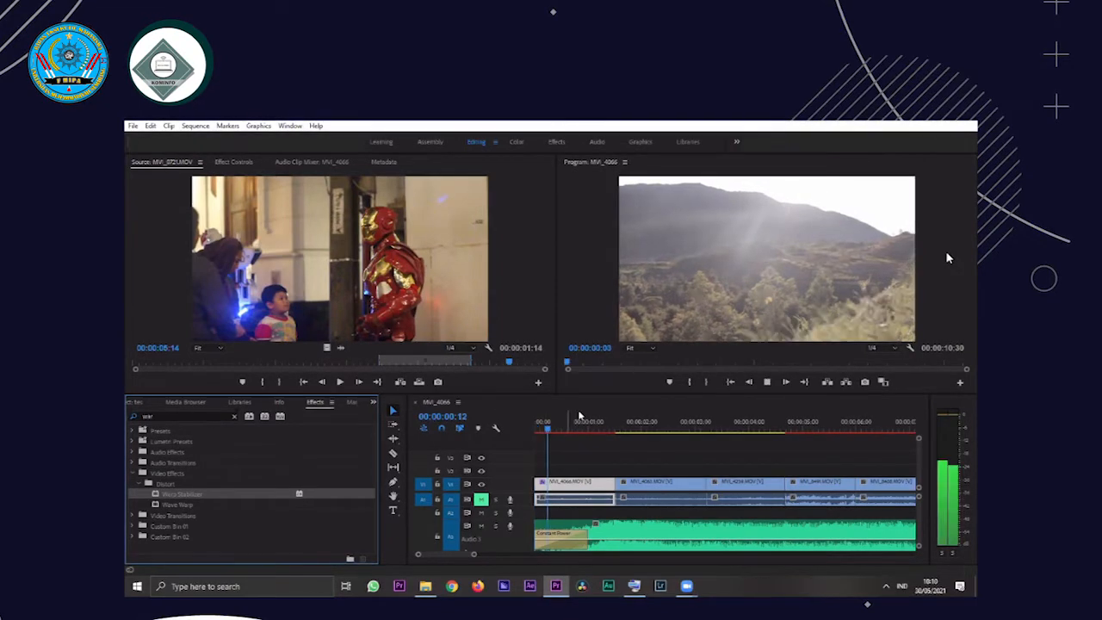
left_click(540, 430)
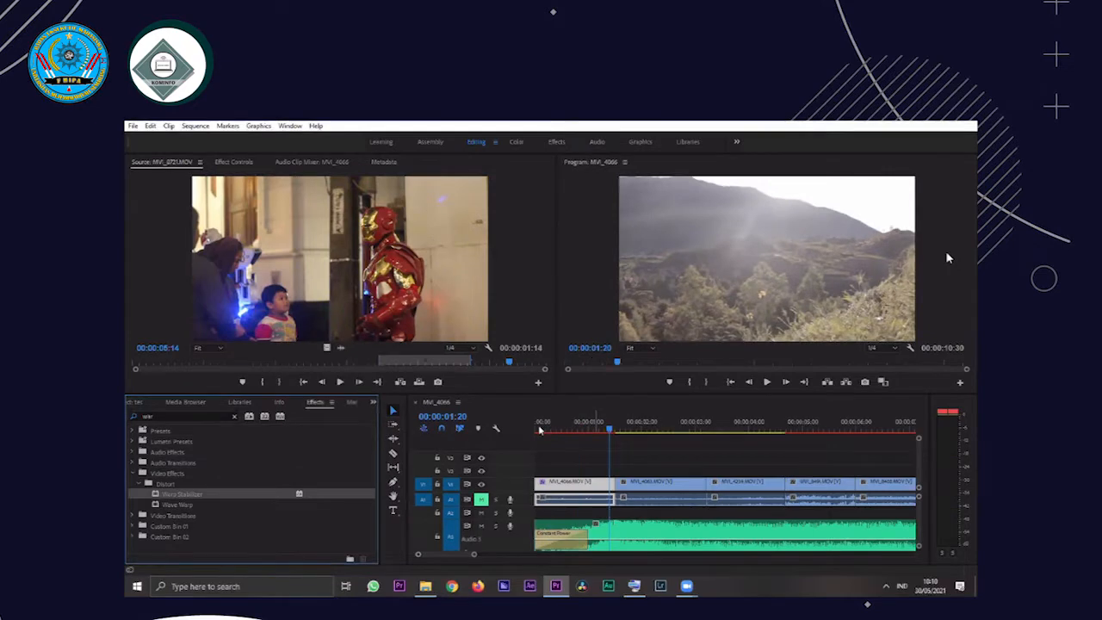
Replay the stabilized first clip on V1 and the cut into the second clip
key("space")
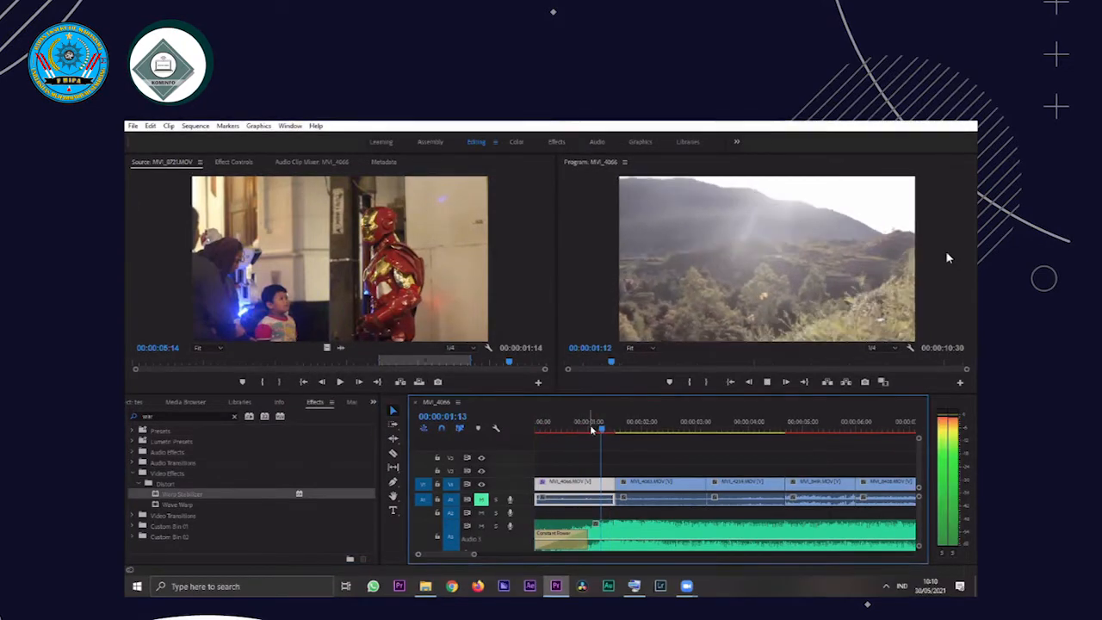
left_click(590, 427)
key("space")
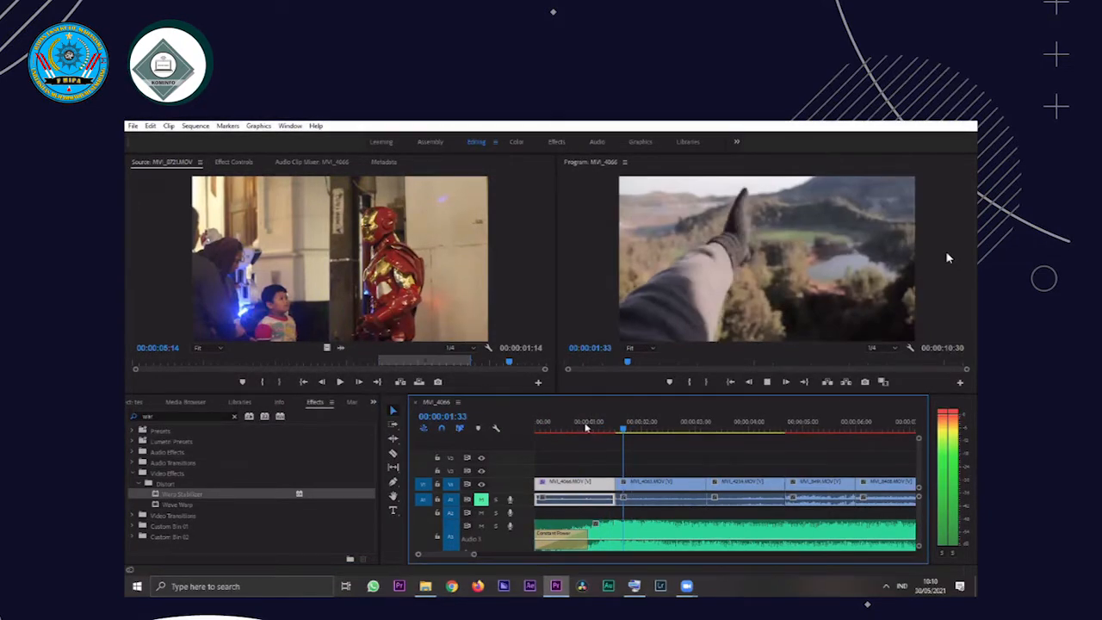
key("space")
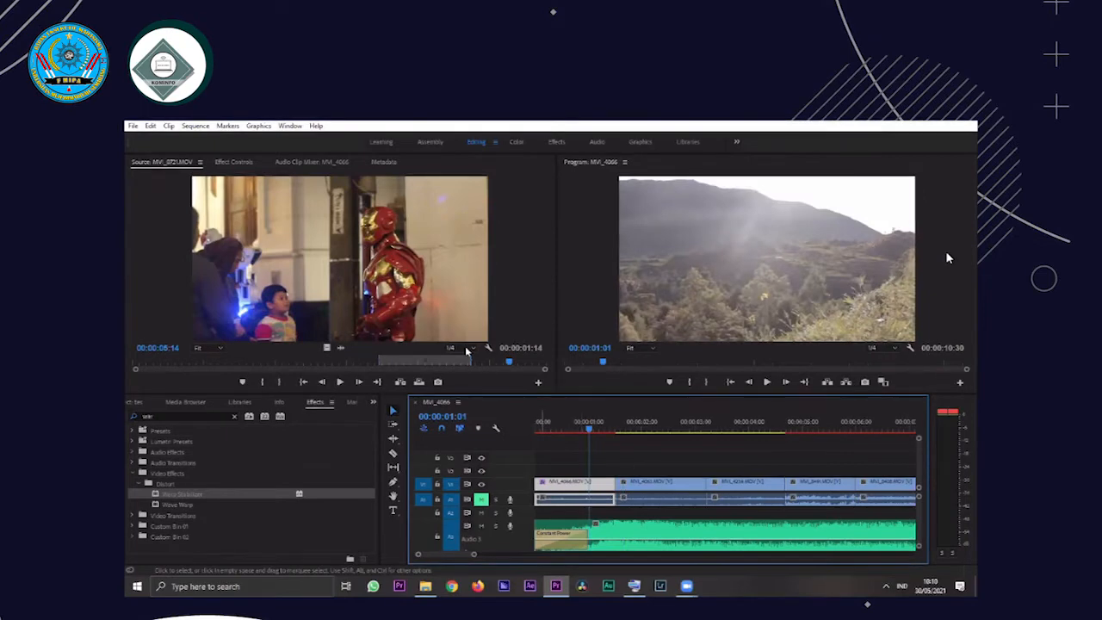
Apply Warp Stabilizer to the second clip on V1 and move the playhead onto it to follow the analysis
left_click(657, 493)
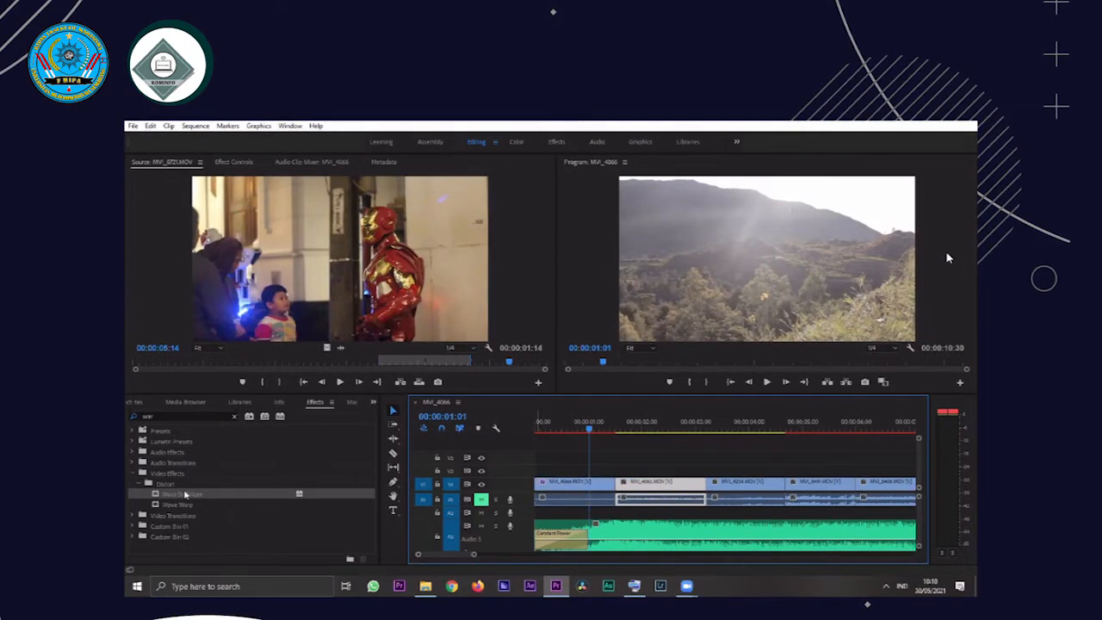
left_click_drag(200, 494, 651, 487)
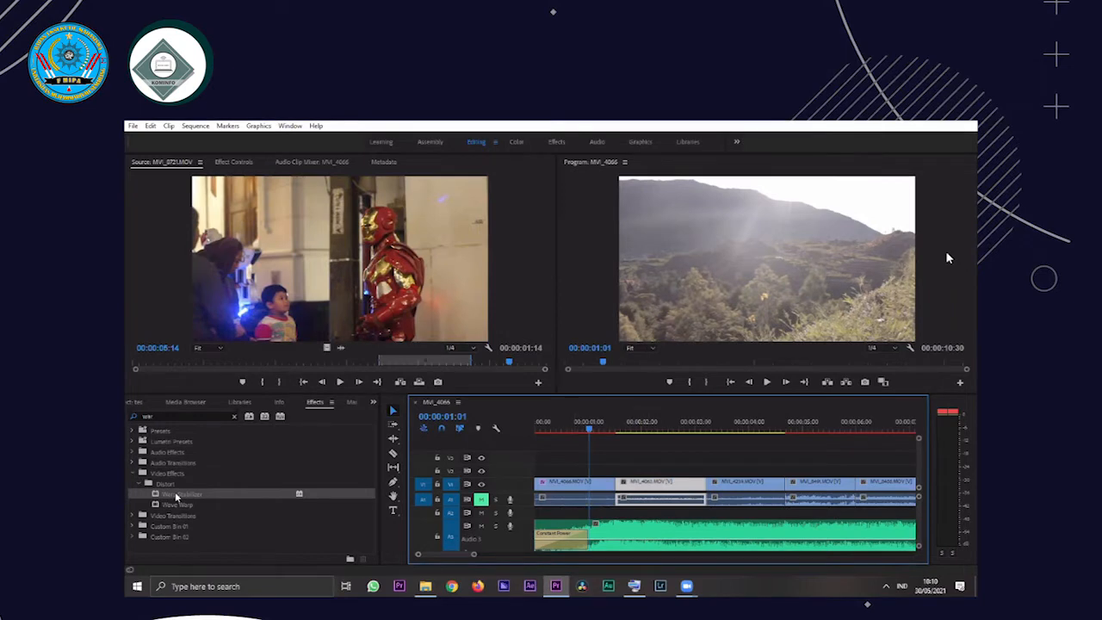
double_click(177, 496)
left_click(646, 451)
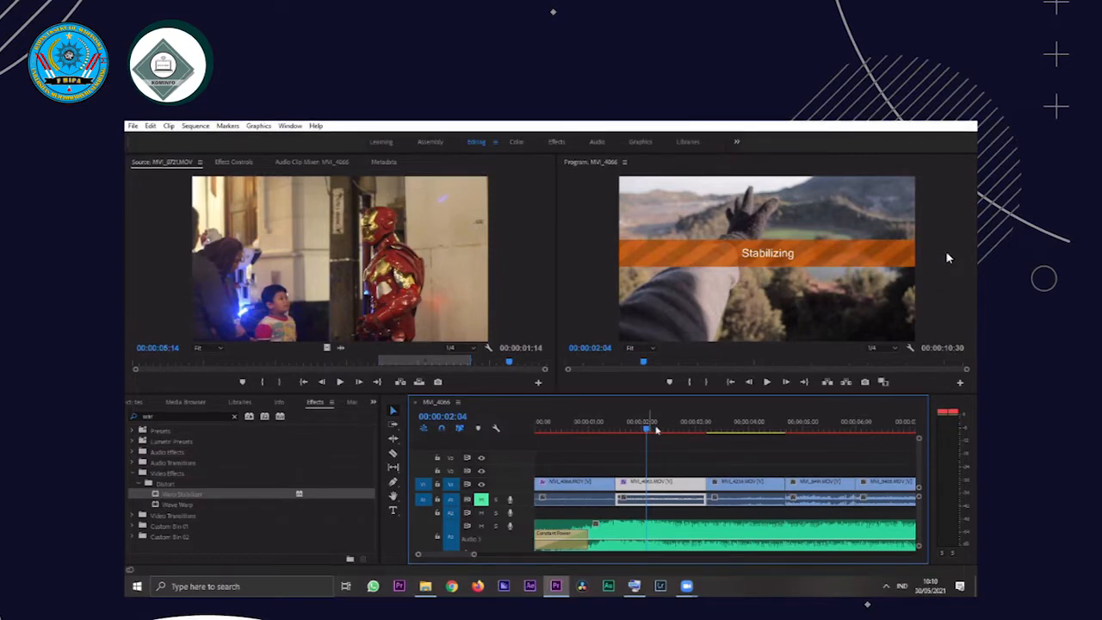
Play the stabilized second clip several times from its start, returning the playhead to 00:00:01:26
left_click_drag(656, 430, 618, 433)
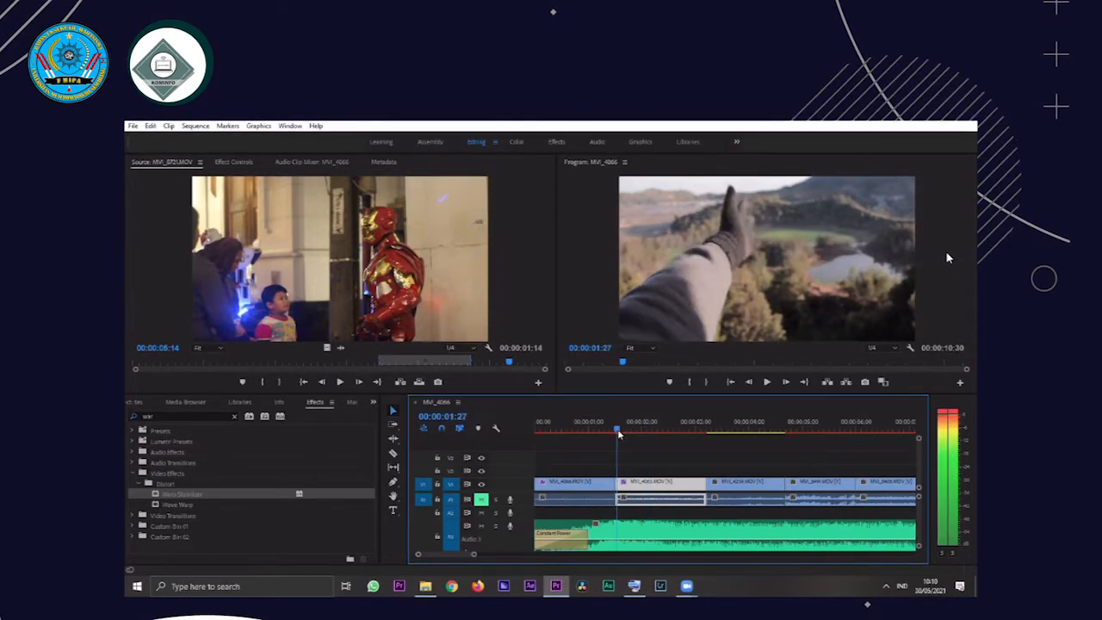
key("space")
left_click(619, 432)
key("space")
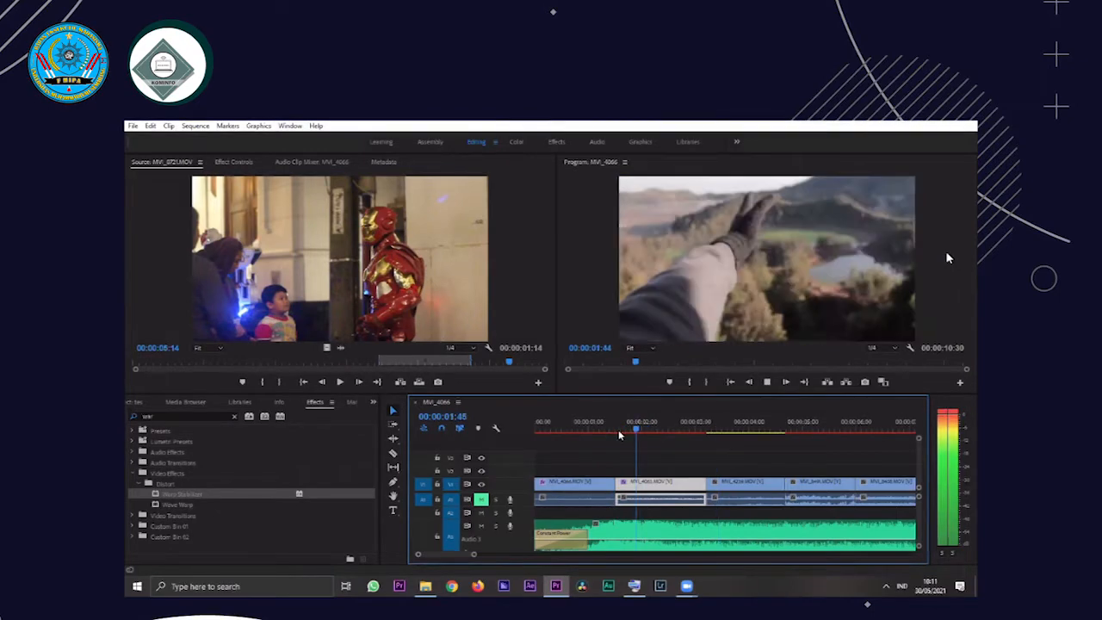
left_click(618, 429)
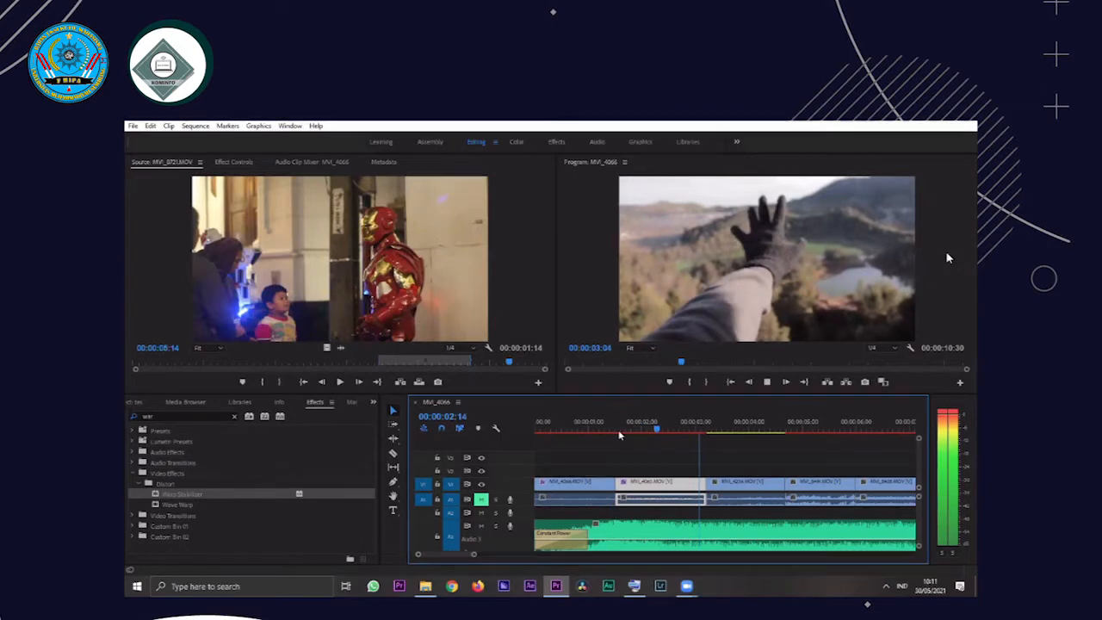
left_click(618, 431)
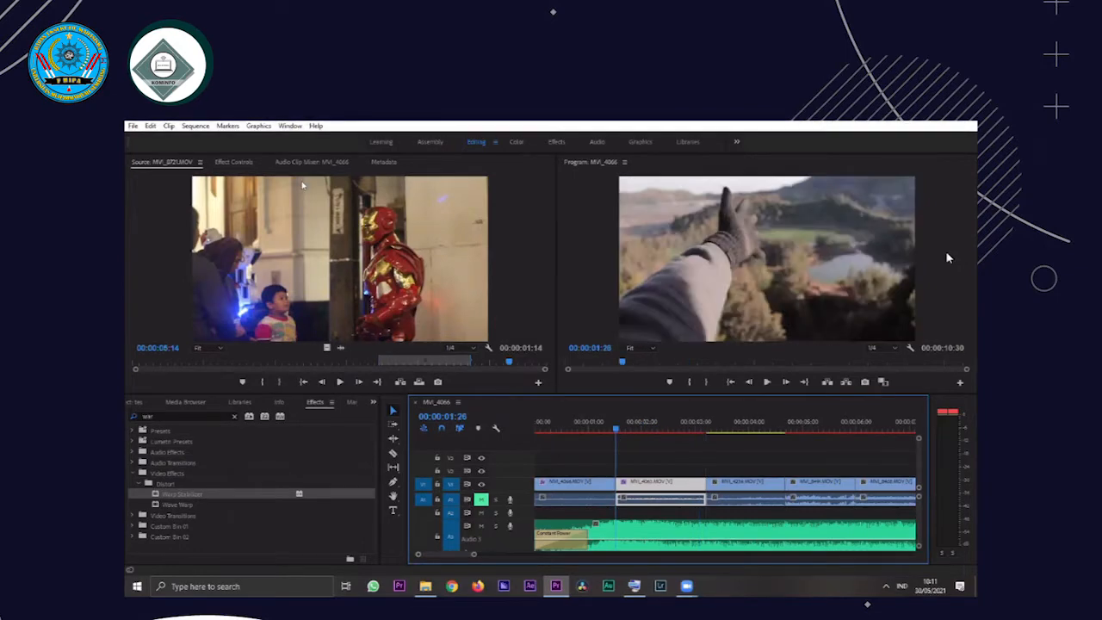
Show the second clip's effect settings, preview its opening and turn off Warp Stabilizer
left_click(232, 163)
left_click(621, 430)
key("space")
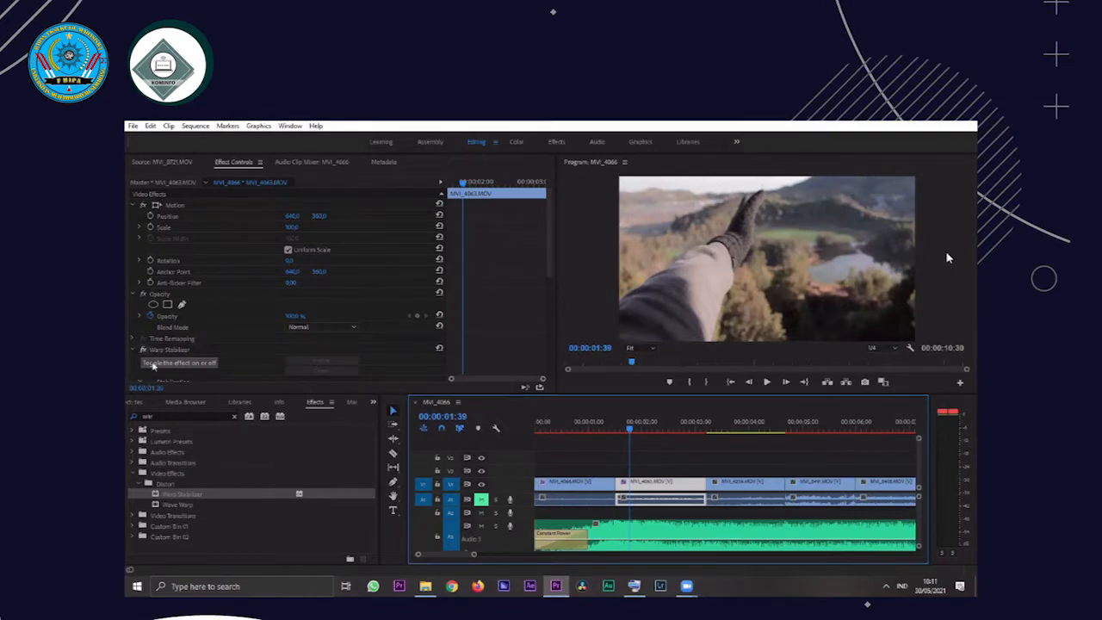
left_click(143, 351)
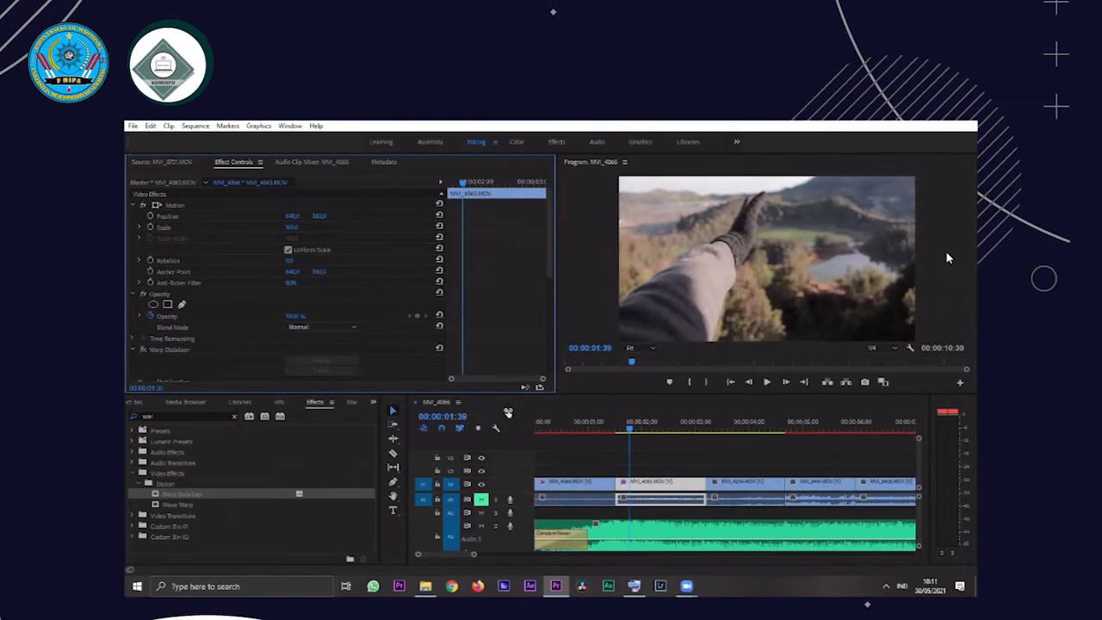
Play the second clip from its start without stabilization and repeat its opening part to examine the camera shake
key("Up")
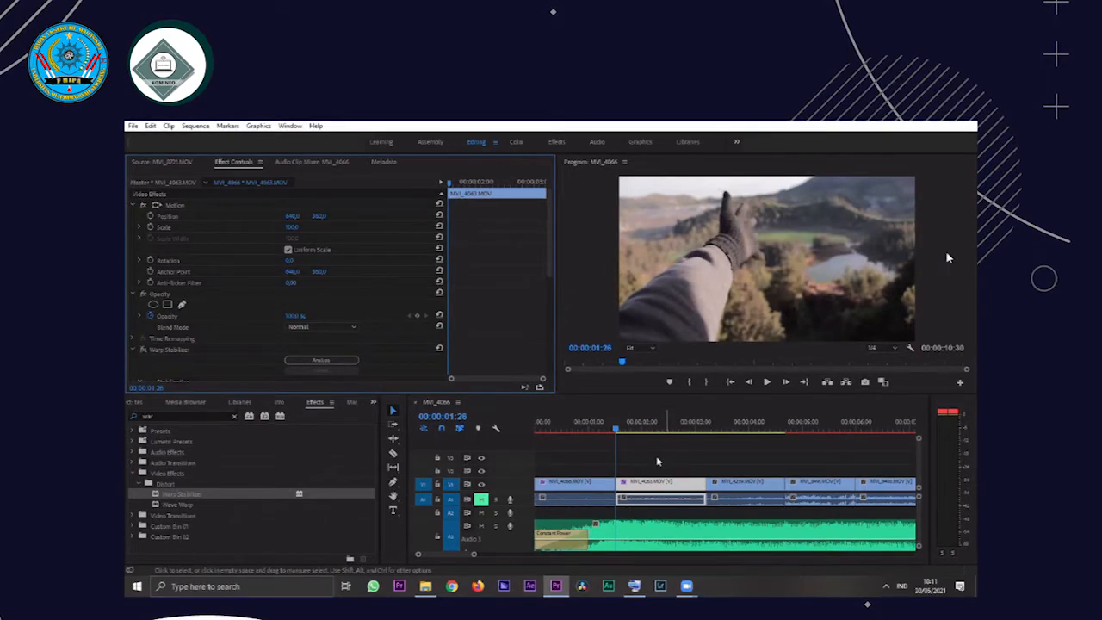
key("space")
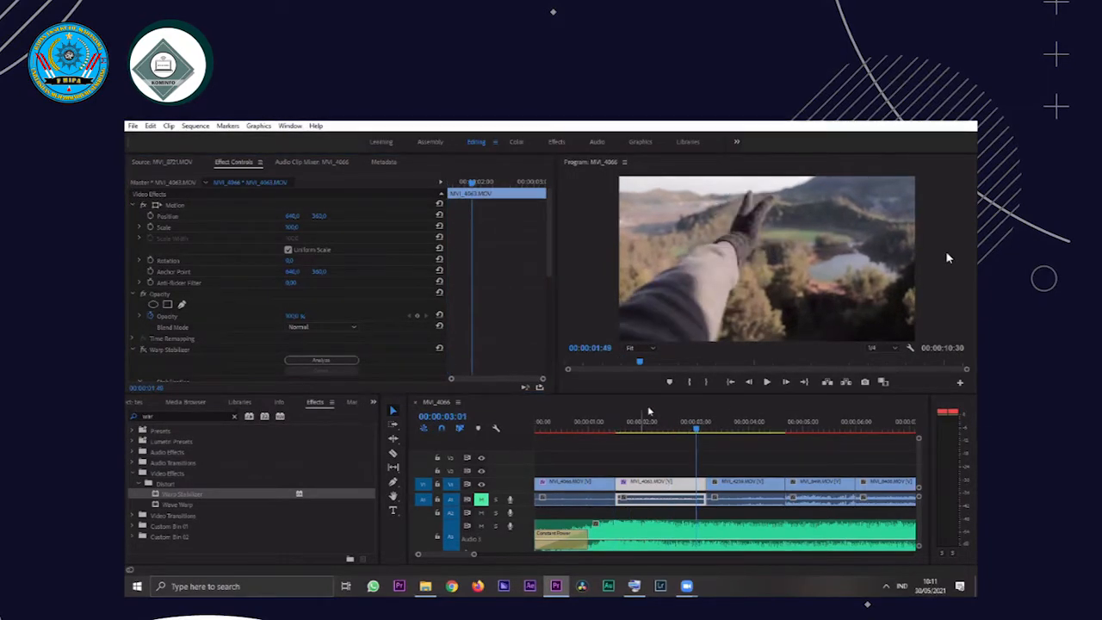
left_click(641, 428)
key("space")
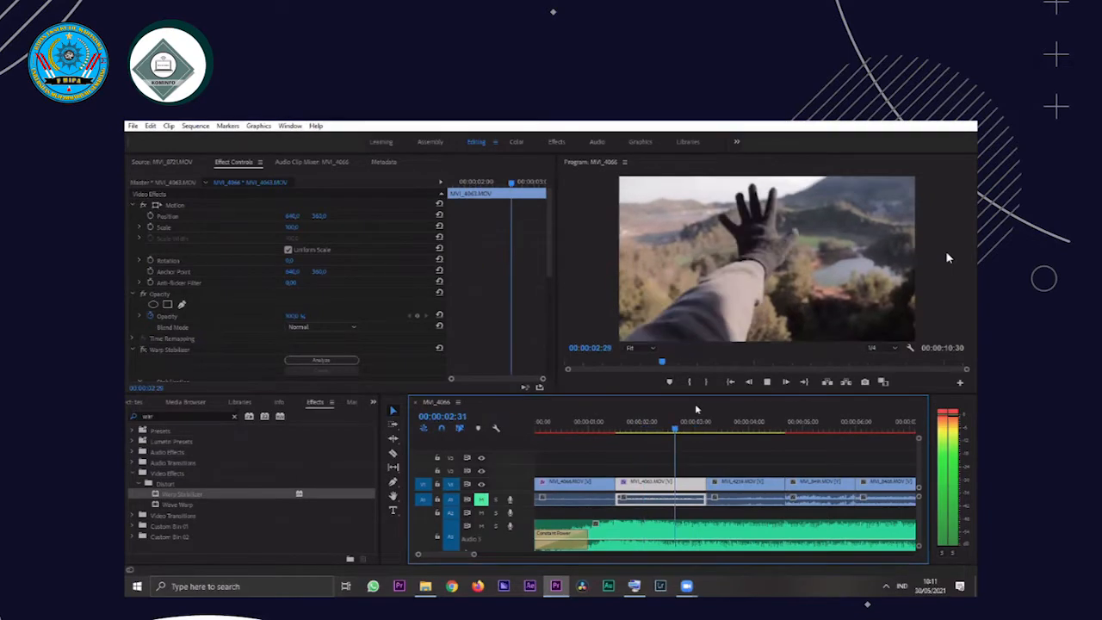
left_click(626, 430)
key("space")
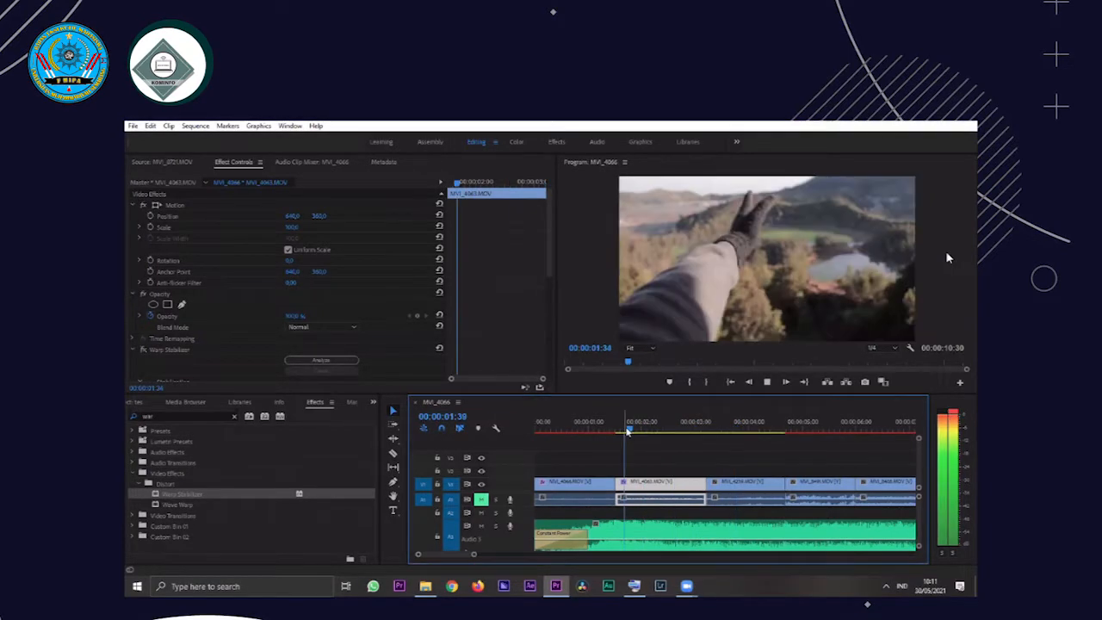
left_click(633, 430)
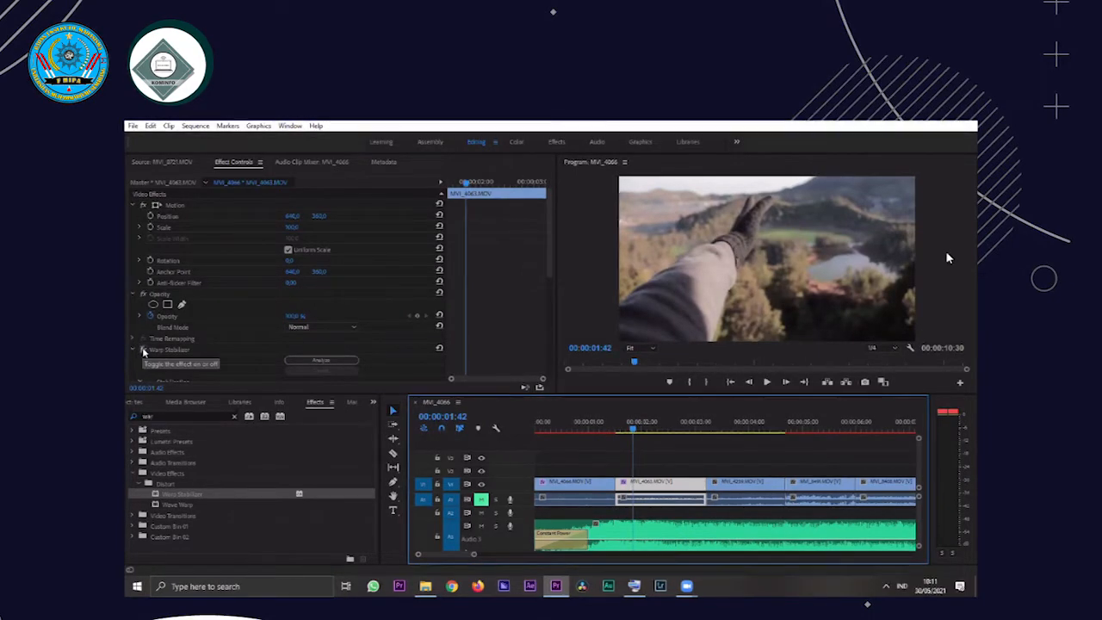
Turn Warp Stabilizer back on for the second clip and replay the clip from its start at 00:00:01:26
left_click(145, 349)
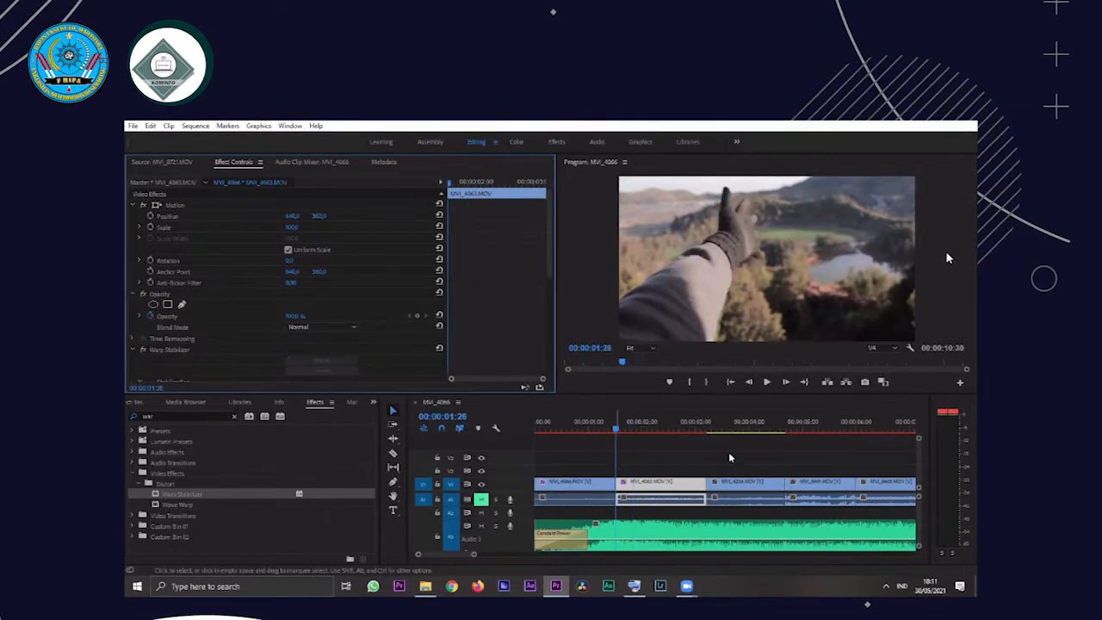
key("space")
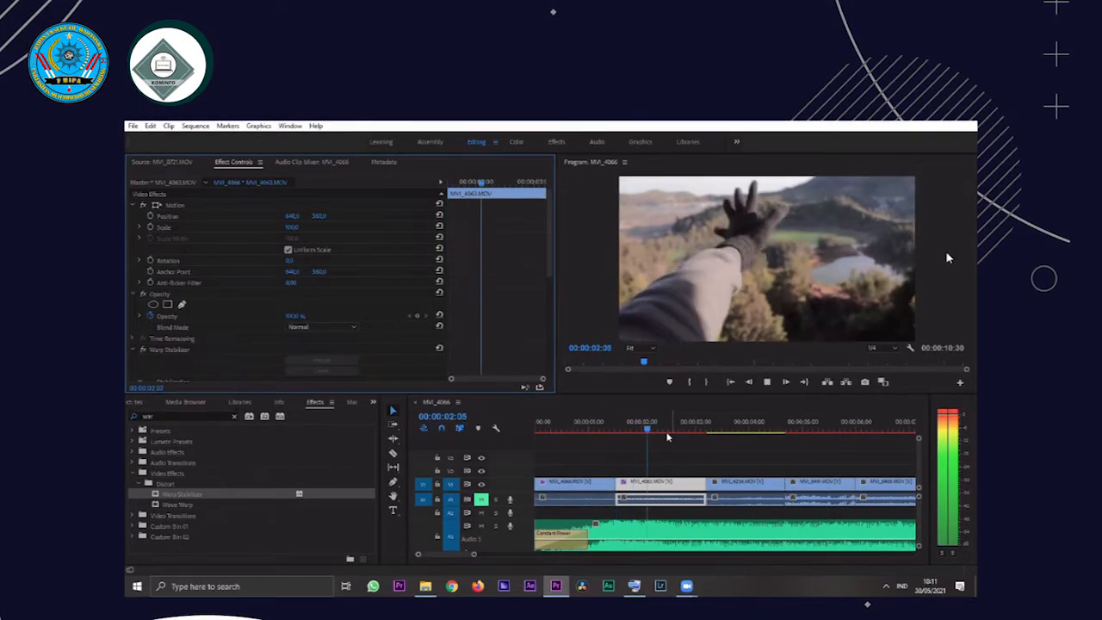
key("space")
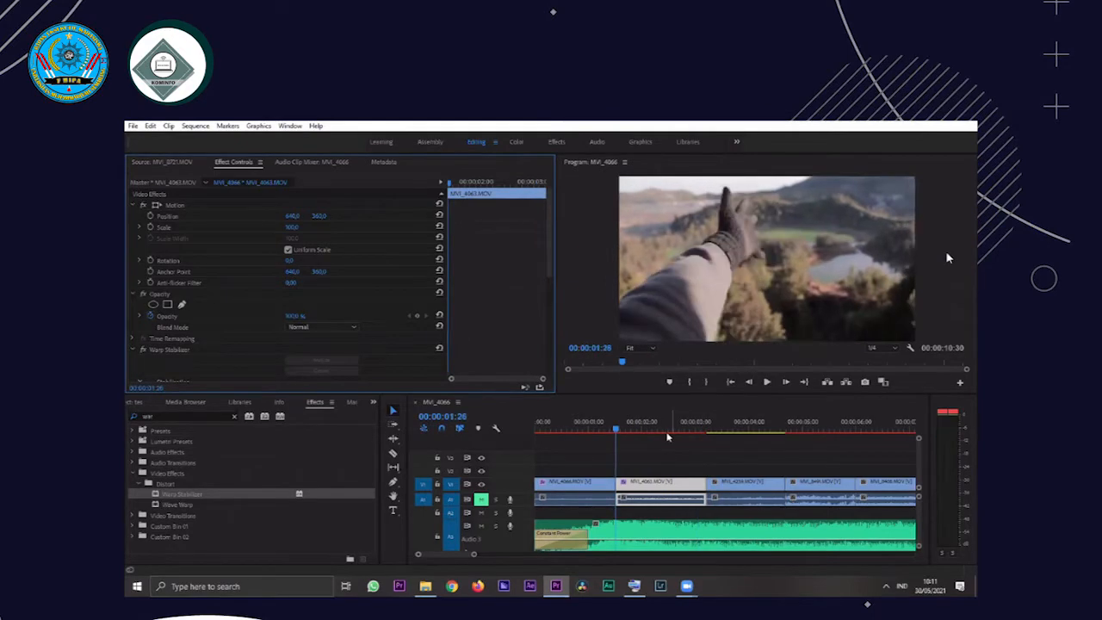
key("space")
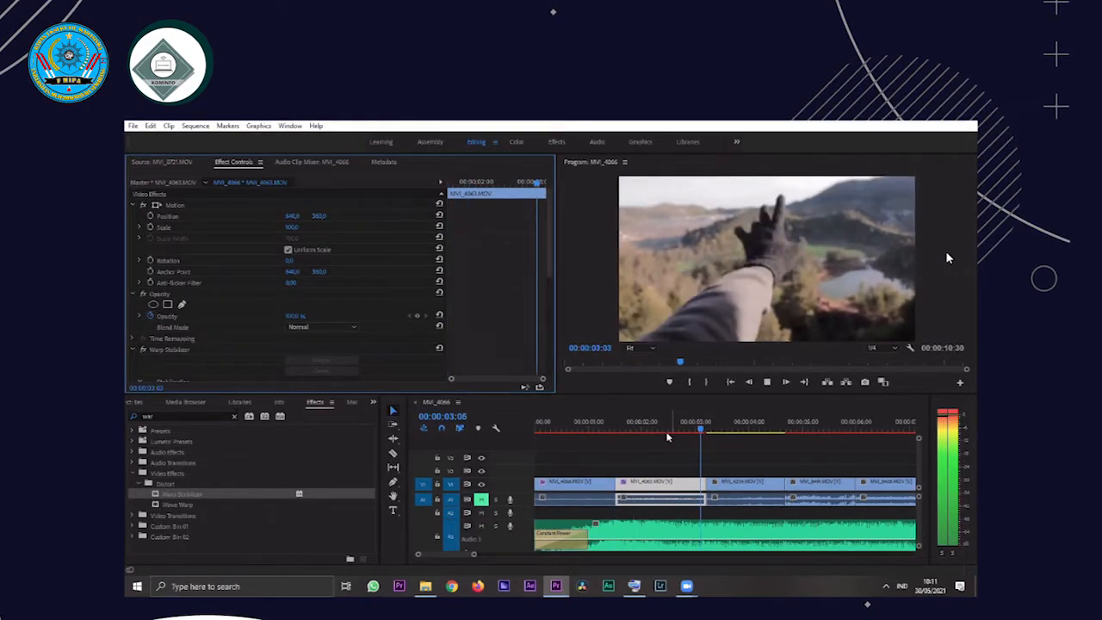
left_click(670, 431)
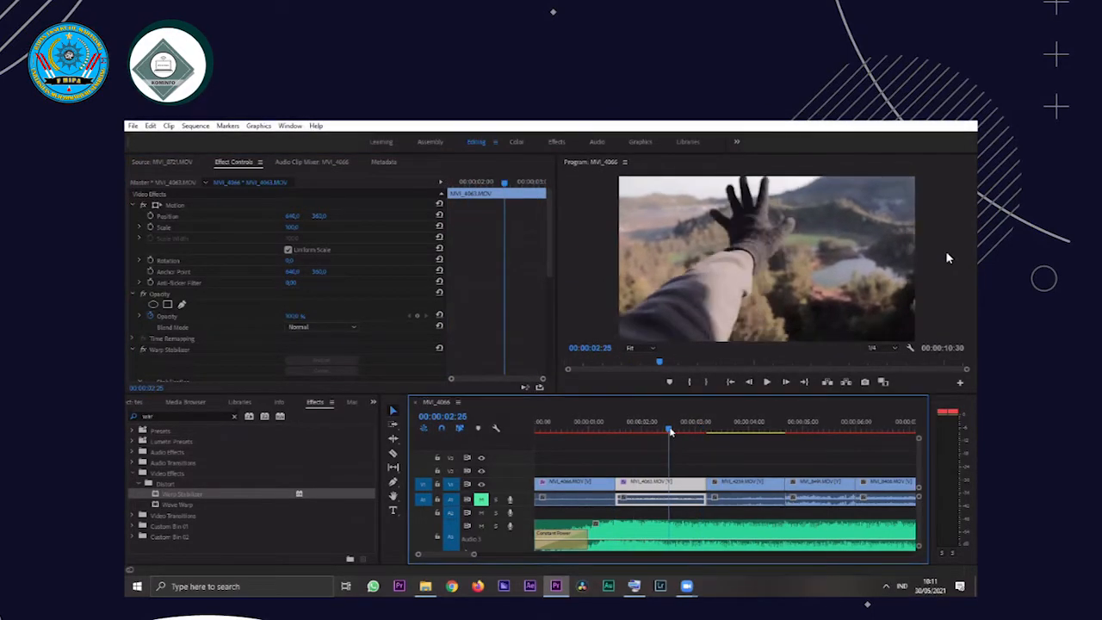
key("Up")
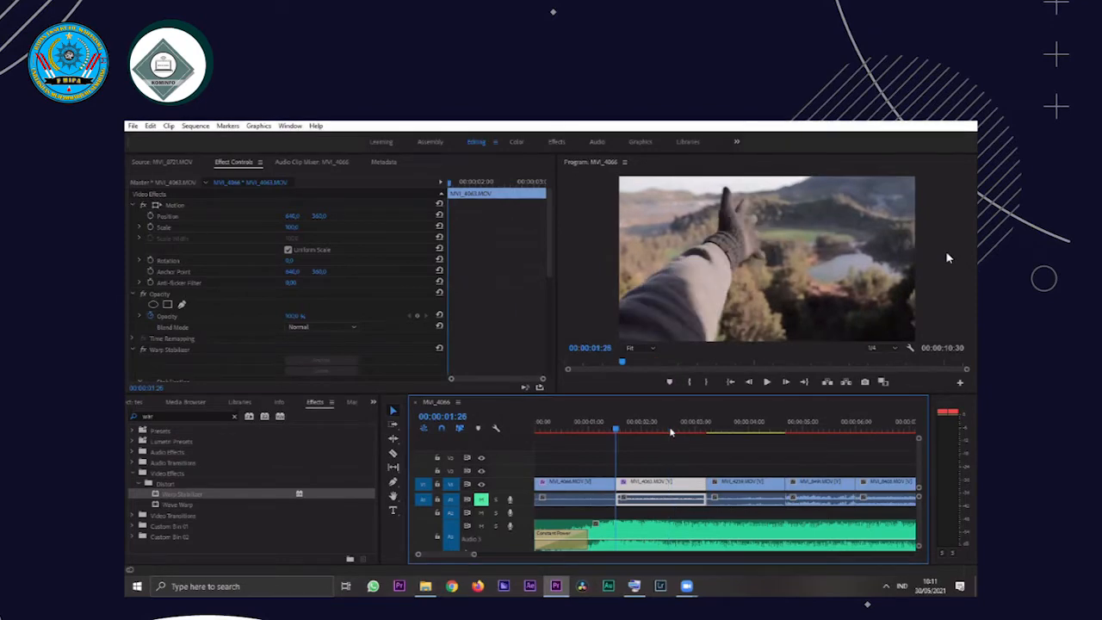
key("space")
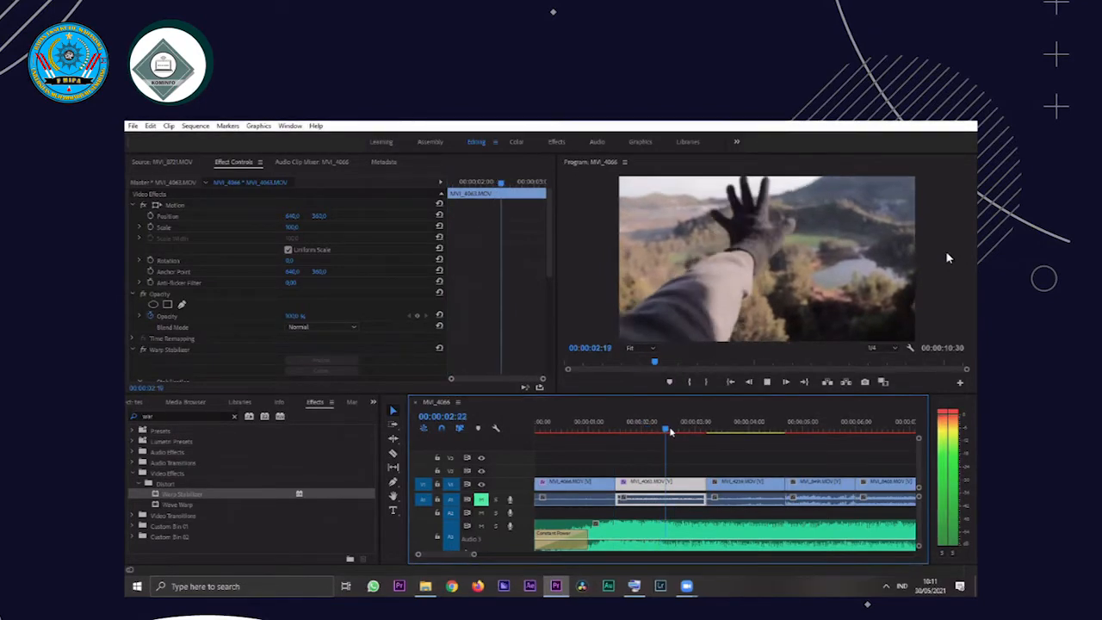
key("space")
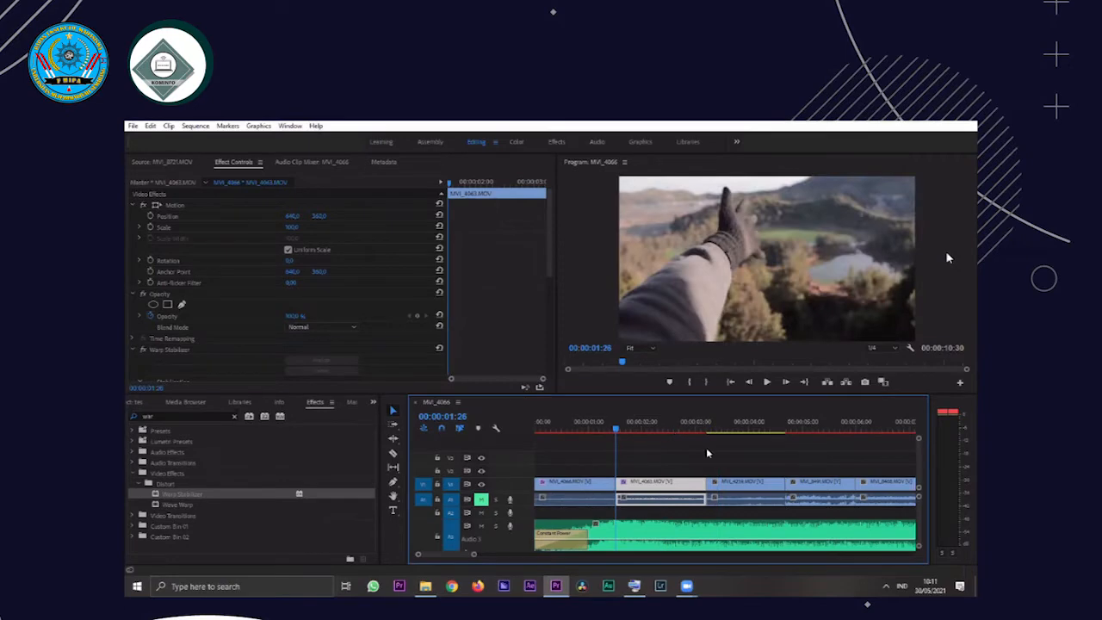
Apply Warp Stabilizer to the third clip on V1 and move the playhead onto that clip
left_click(765, 484)
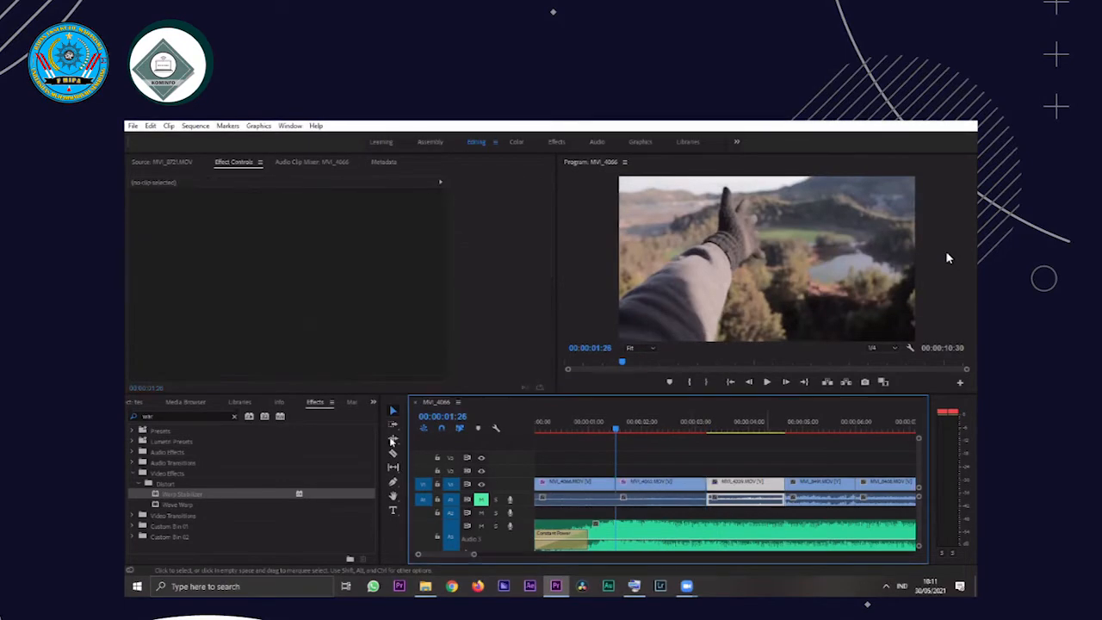
left_click_drag(264, 496, 749, 484)
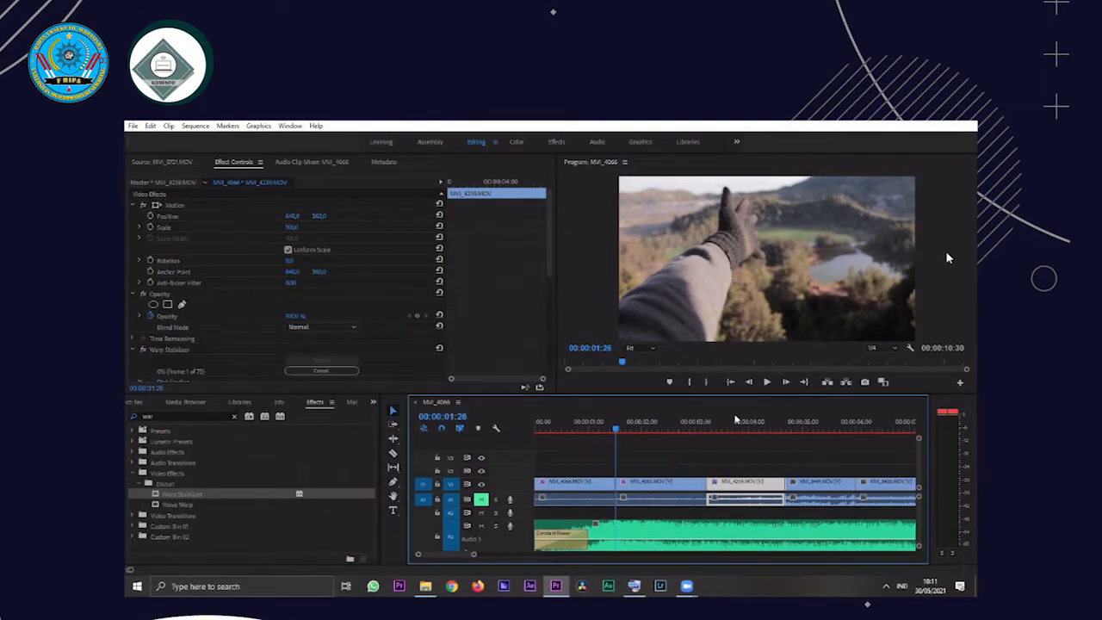
left_click(728, 429)
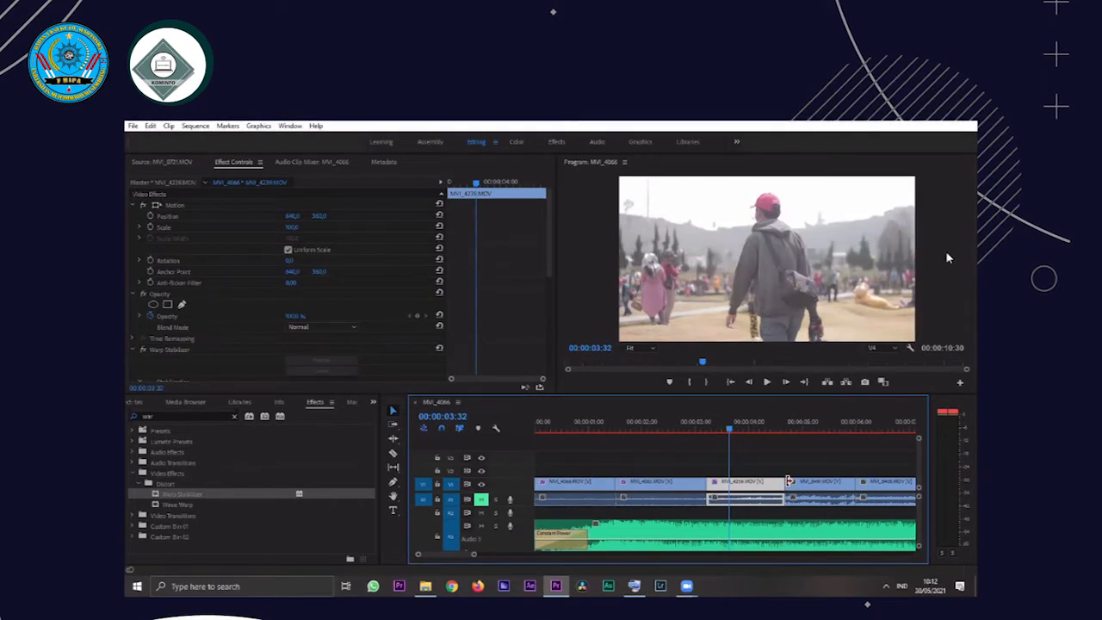
Play the stabilized third clip from its start at 00:00:03:11
key("Up")
key("space")
key("space")
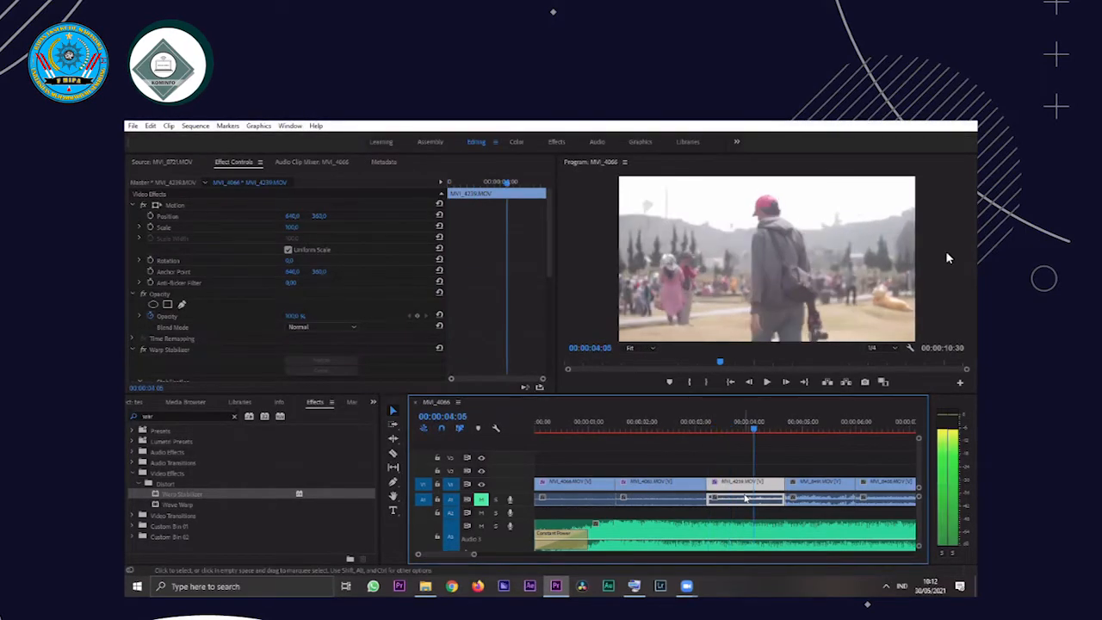
key("Up")
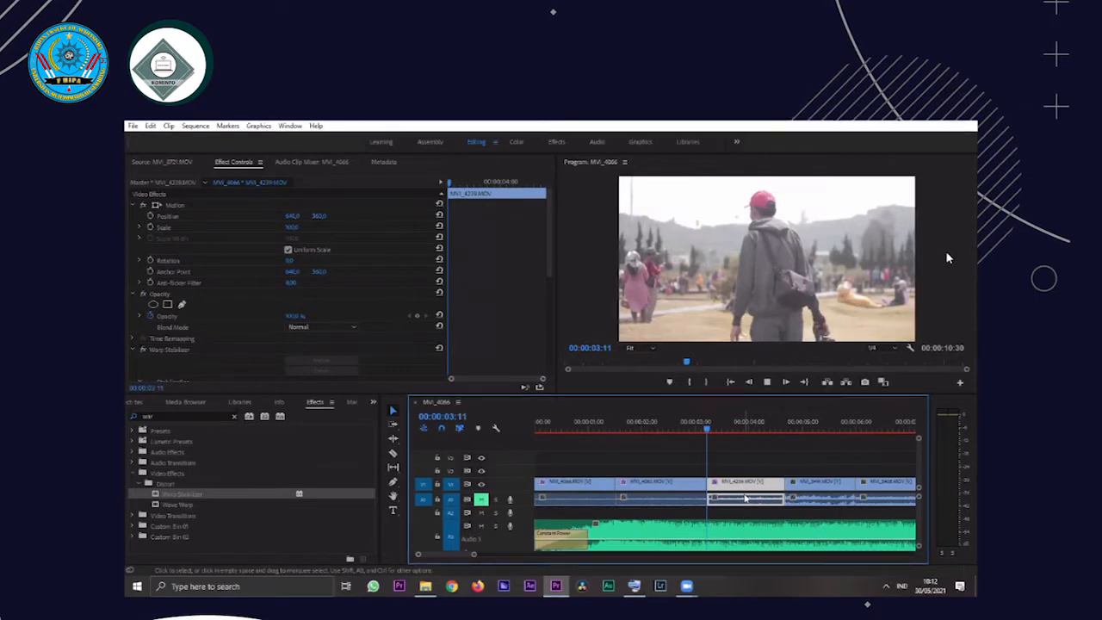
key("space")
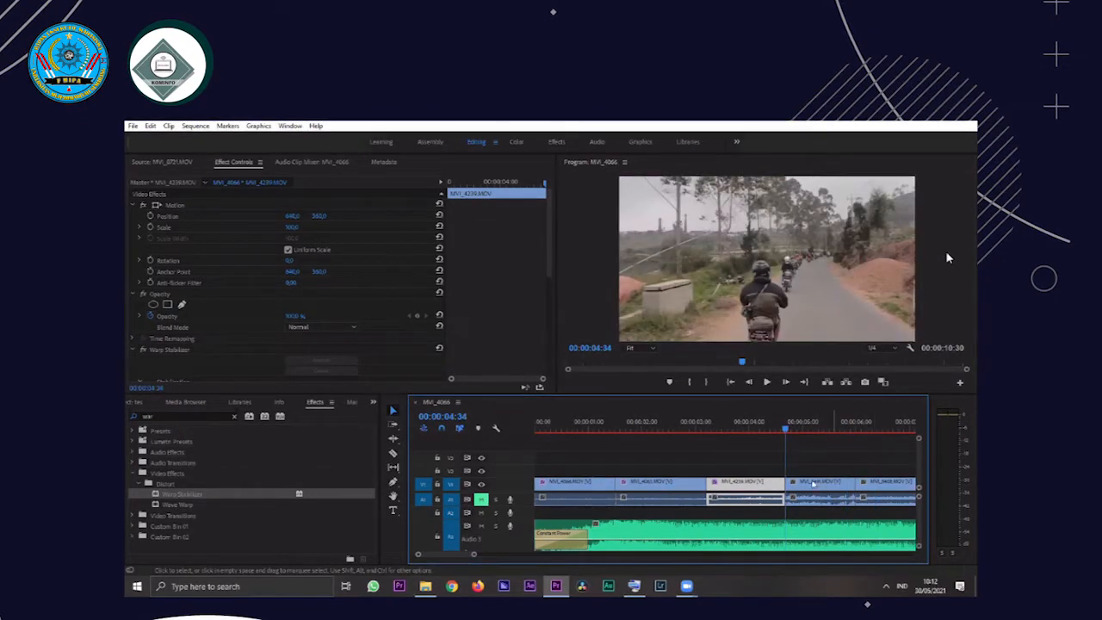
Apply Warp Stabilizer to the fourth clip on V1 and play it from its start at 00:00:04:34
left_click(812, 480)
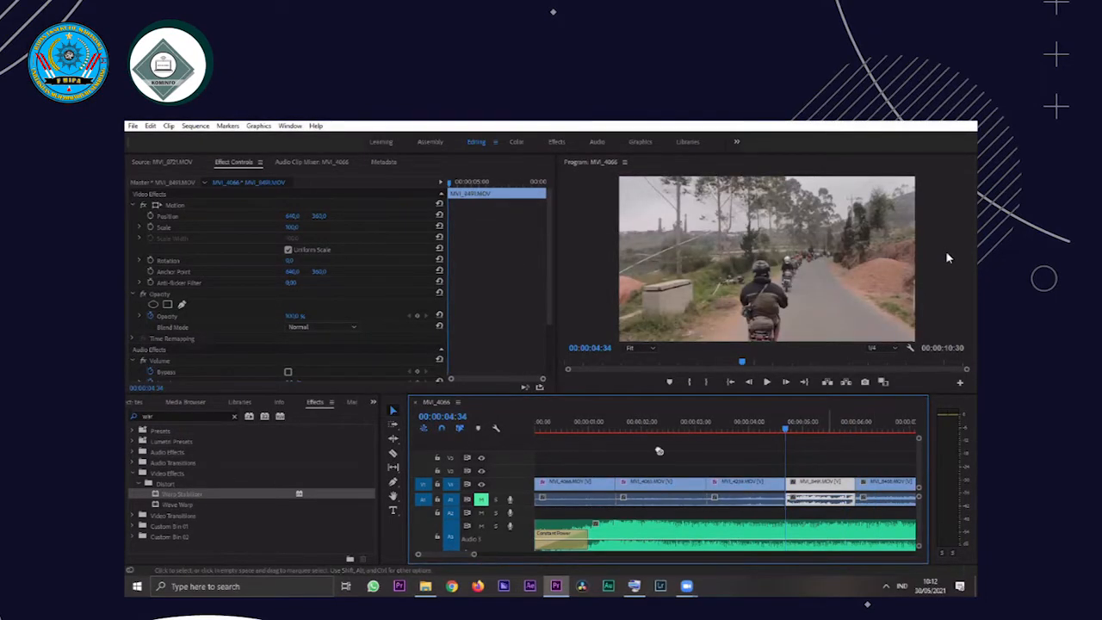
left_click_drag(181, 494, 819, 494)
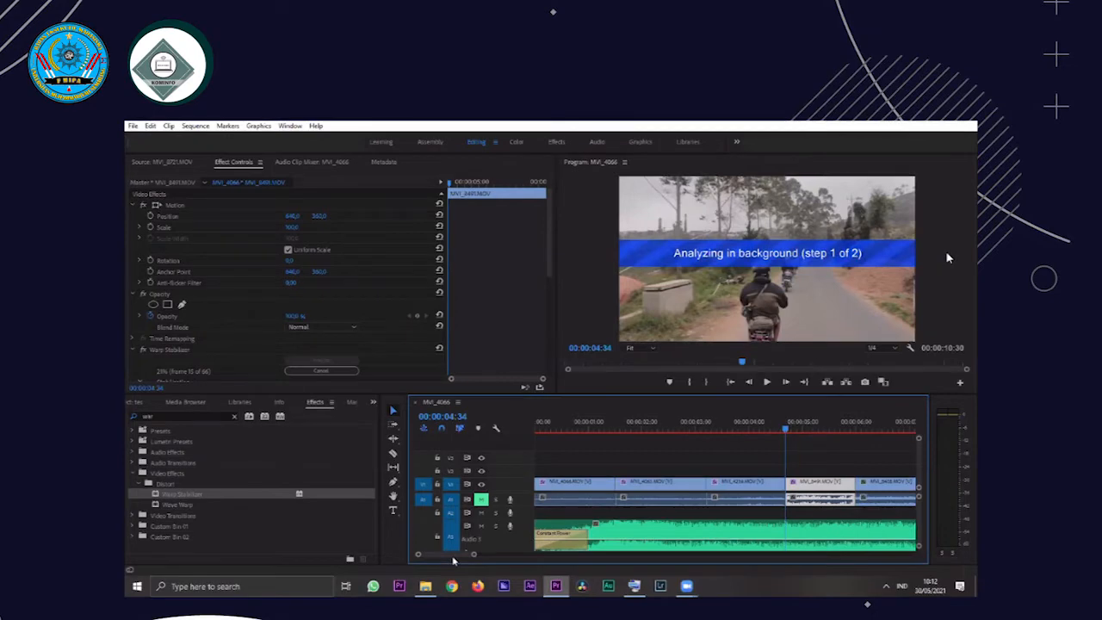
scroll(455, 560, "down", 3)
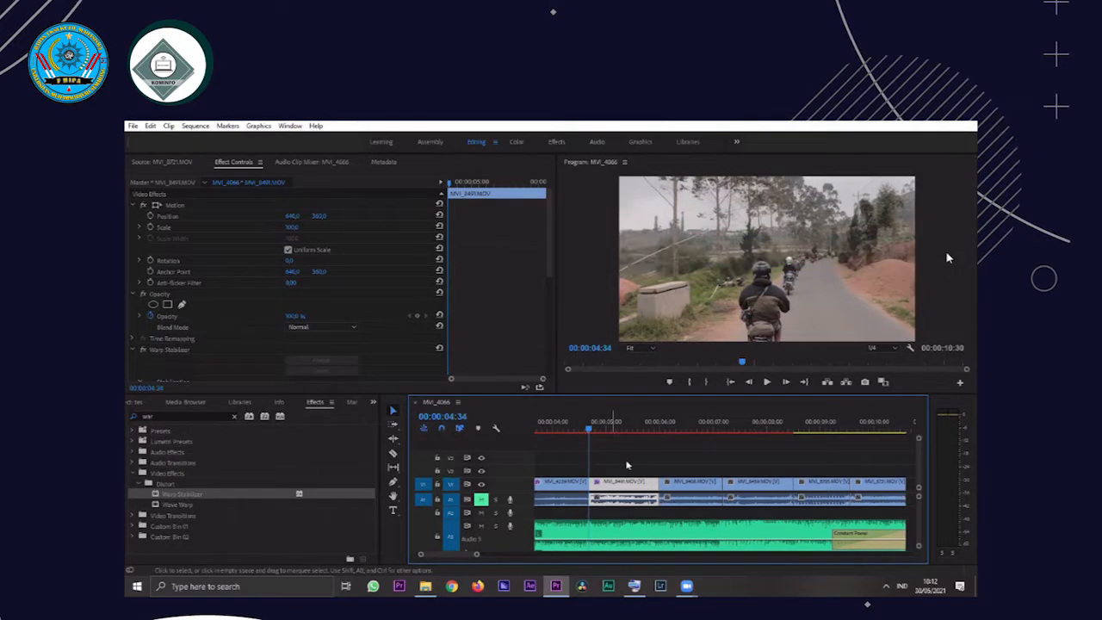
key("space")
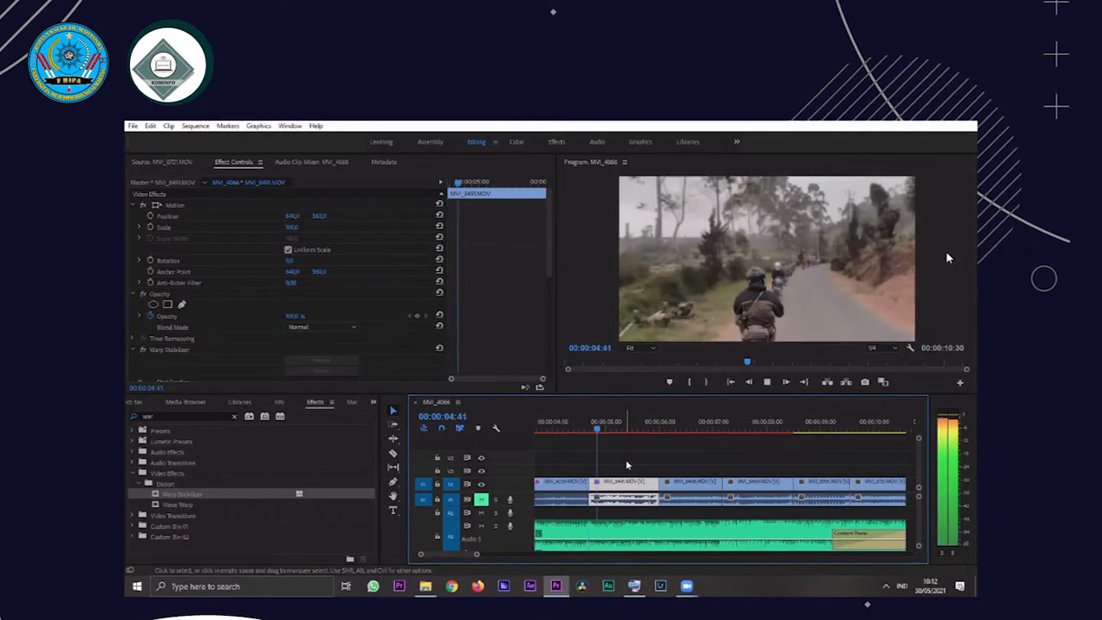
key("space")
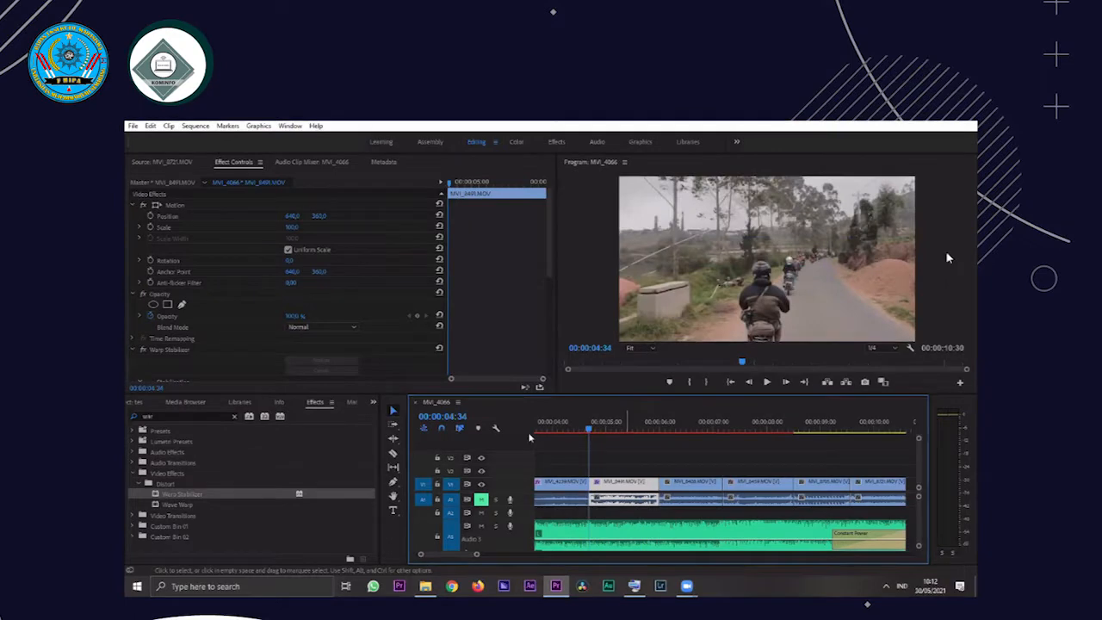
Turn off Warp Stabilizer on the fourth clip and play the clip unstabilized from 00:00:04:34
left_click(144, 351)
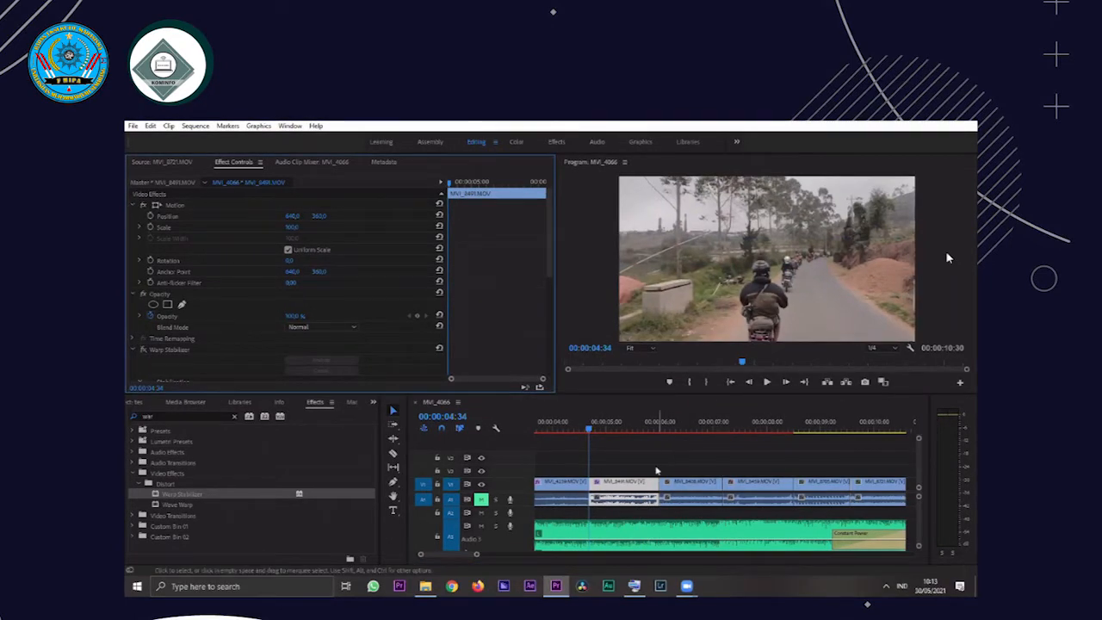
key("space")
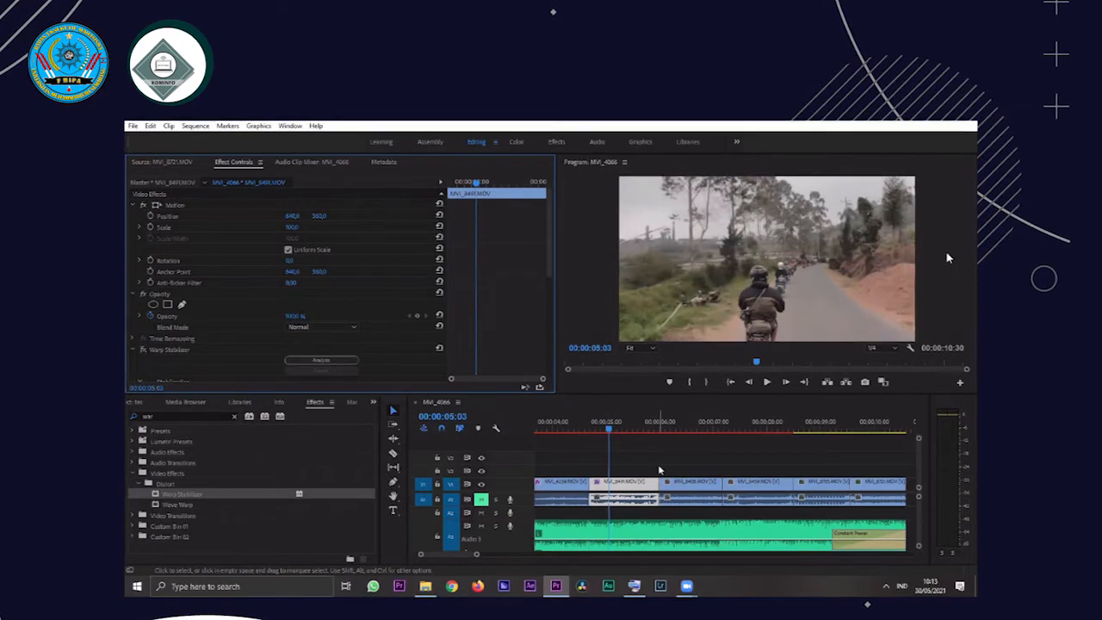
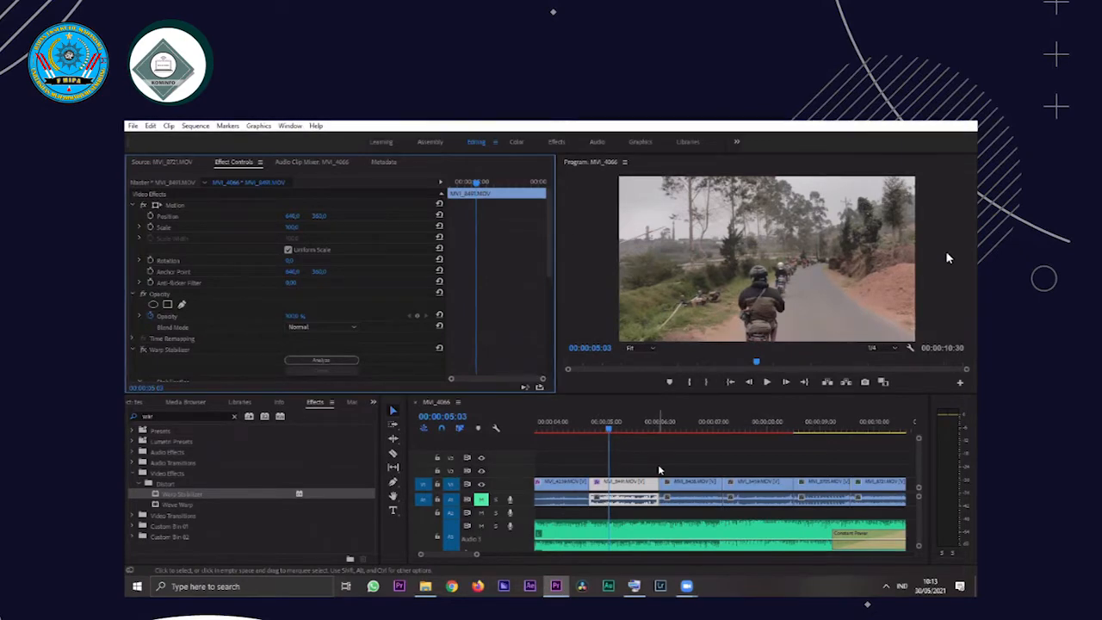
Replay the fourth clip on V1 from its start at 00:00:04:34 with Warp Stabilizer turned off
key("Up")
key("space")
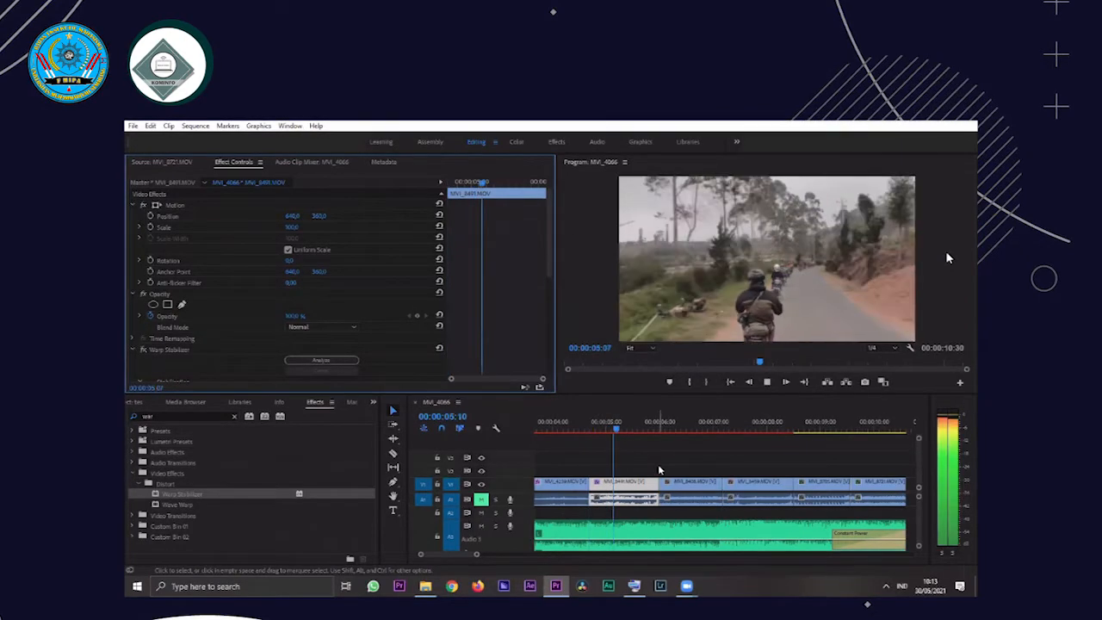
key("space")
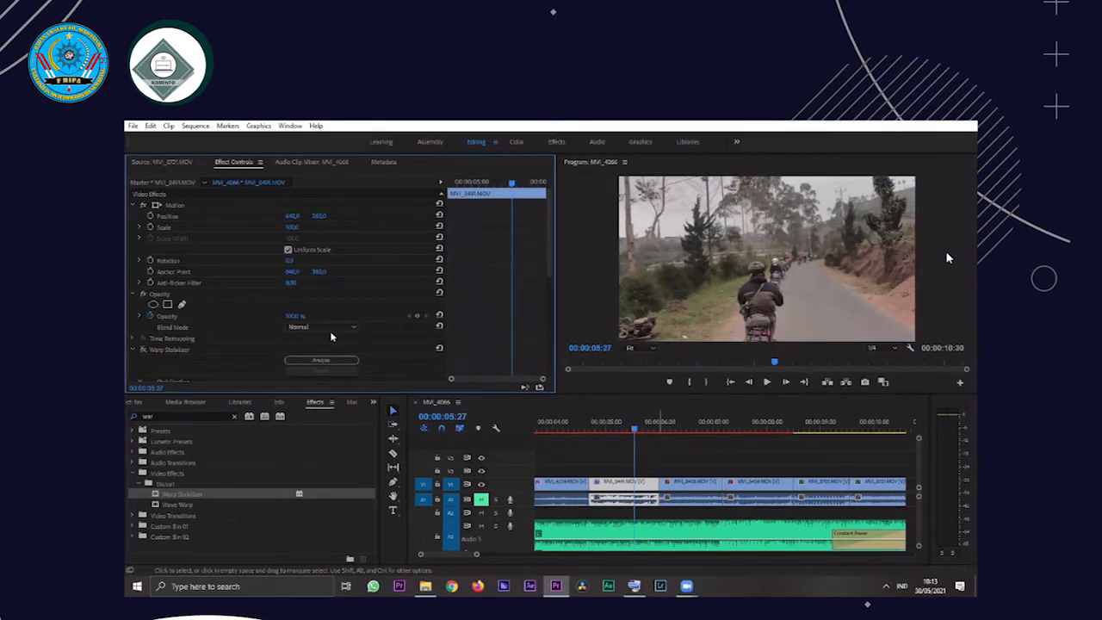
key("space")
key("space")
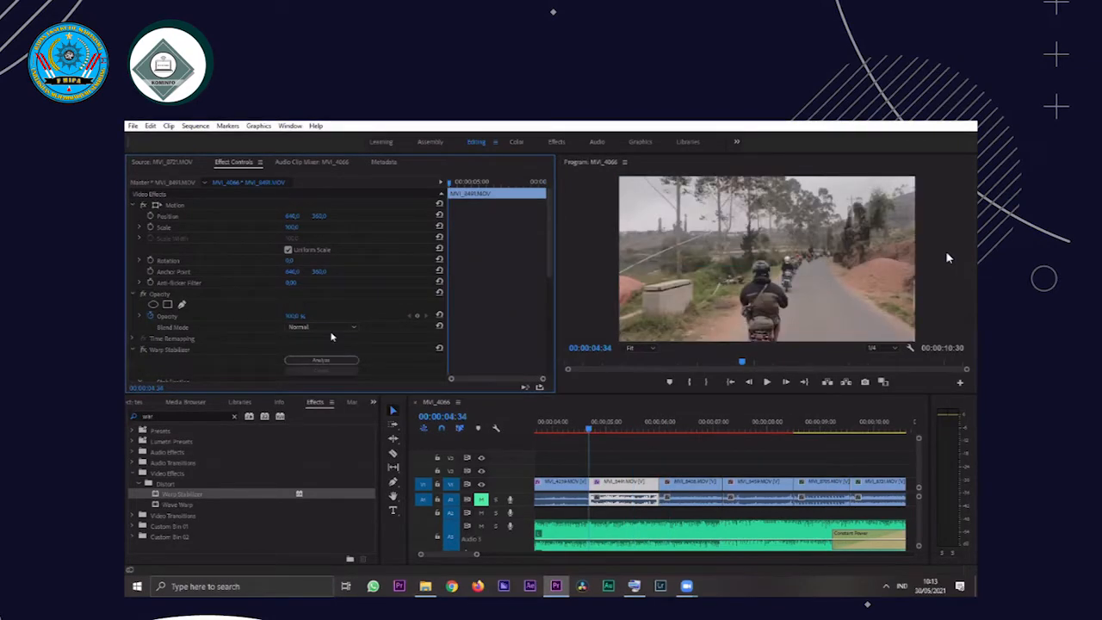
key("space")
key("space")
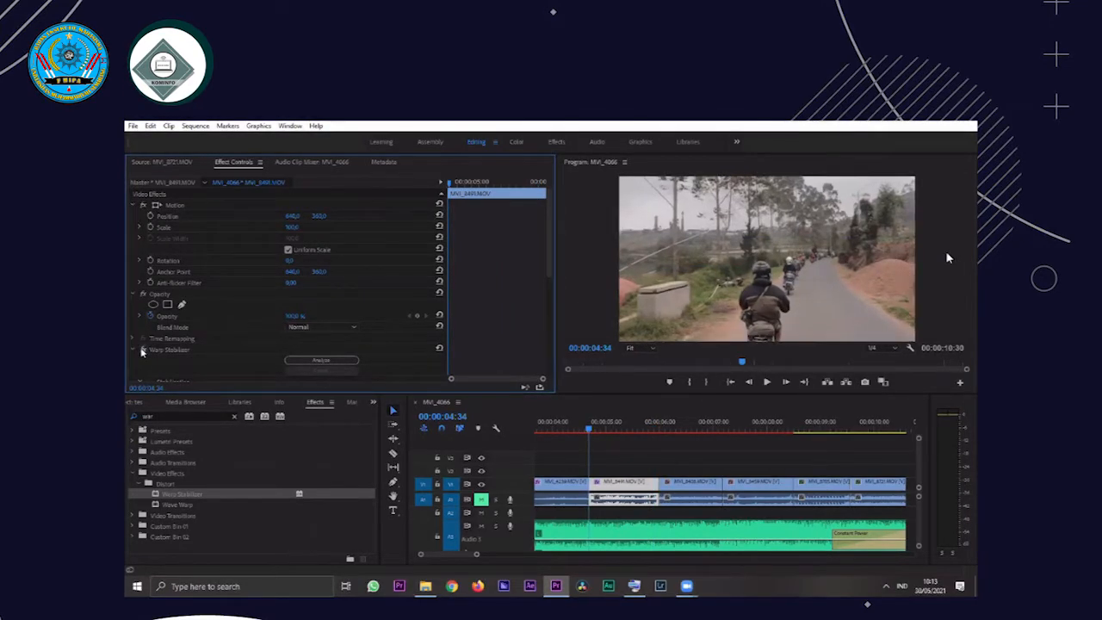
key("space")
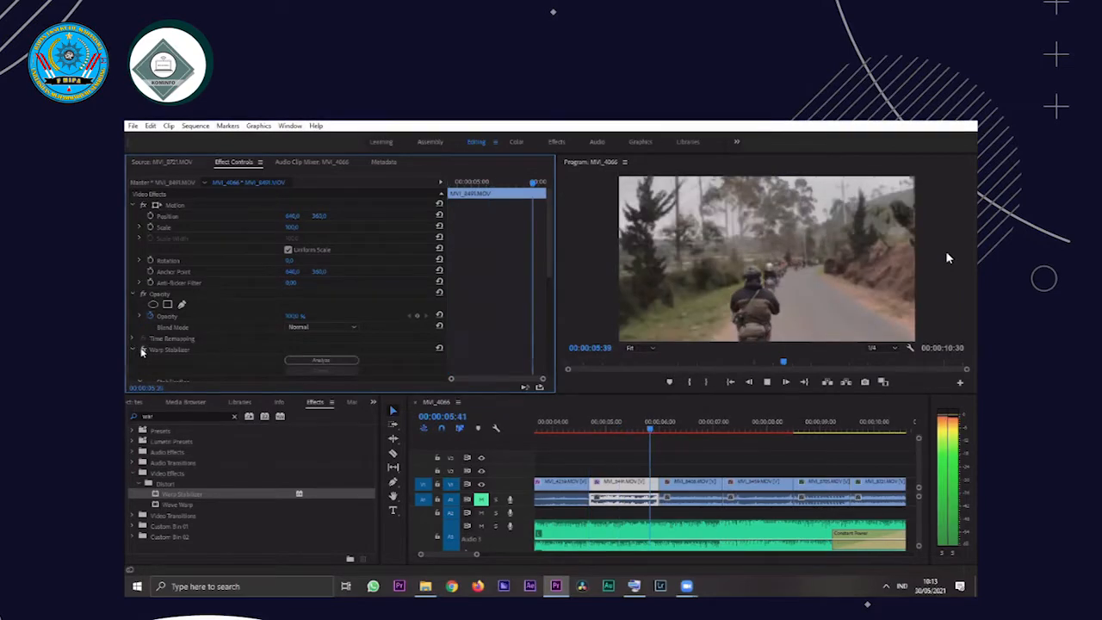
key("space")
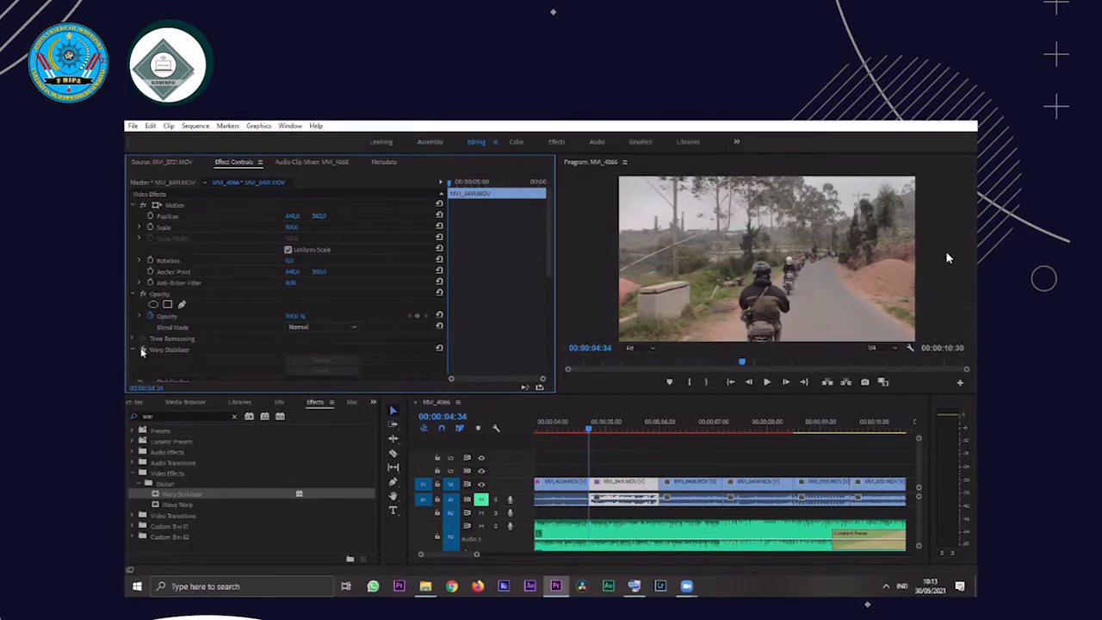
Turn Warp Stabilizer back on for the fourth clip and play it from 00:00:04:34
key("space")
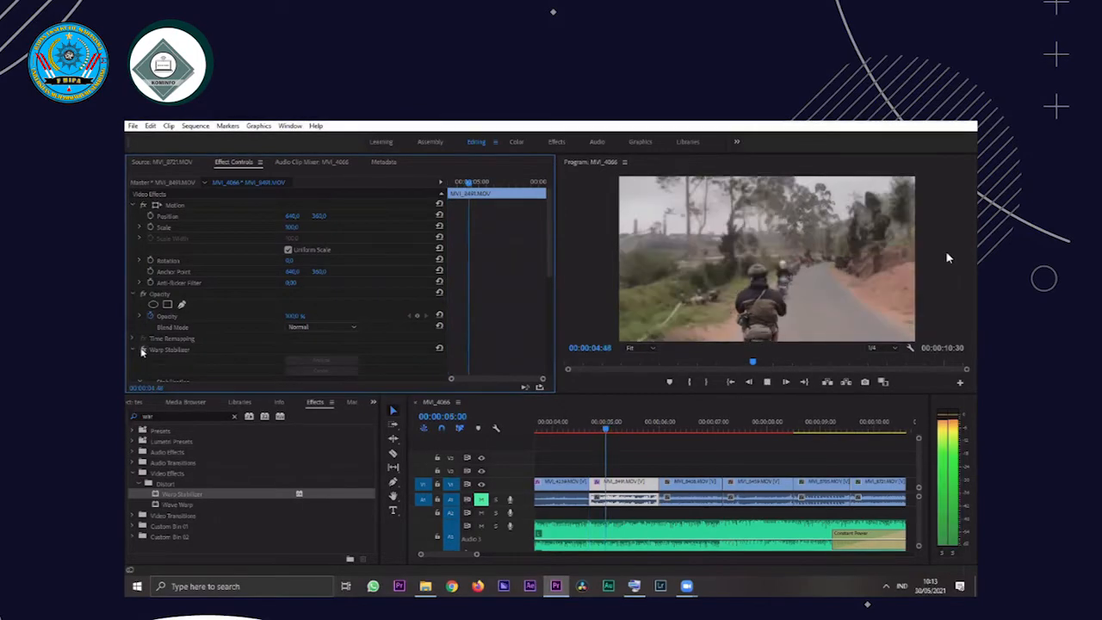
key("space")
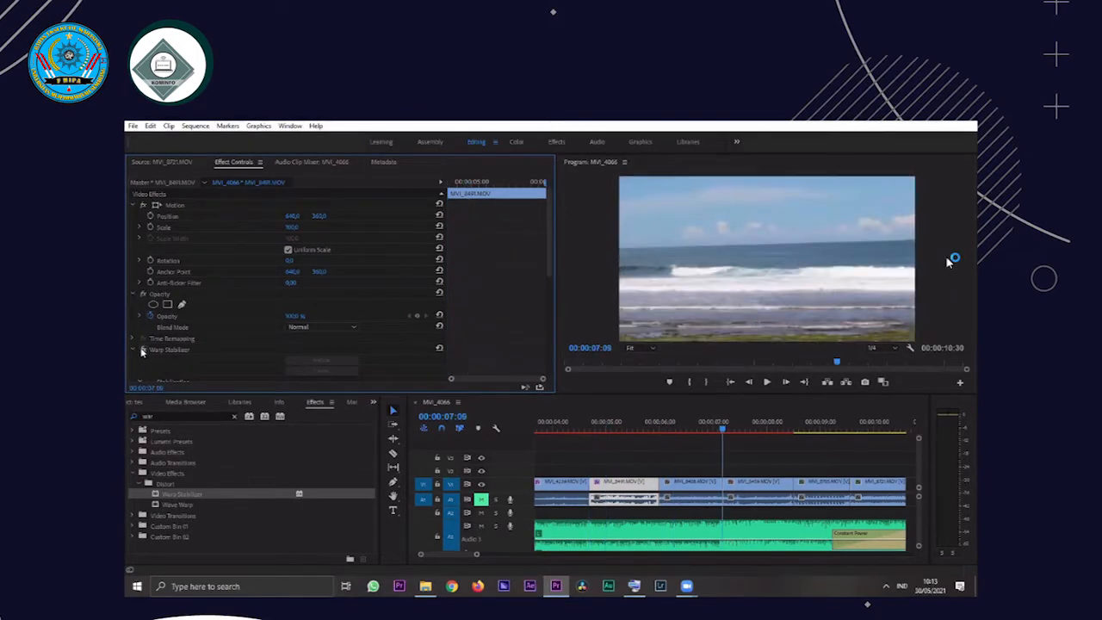
Select the fifth clip on V1, starting at 00:00:06:00, and play from the fourth clip into it
key("Up")
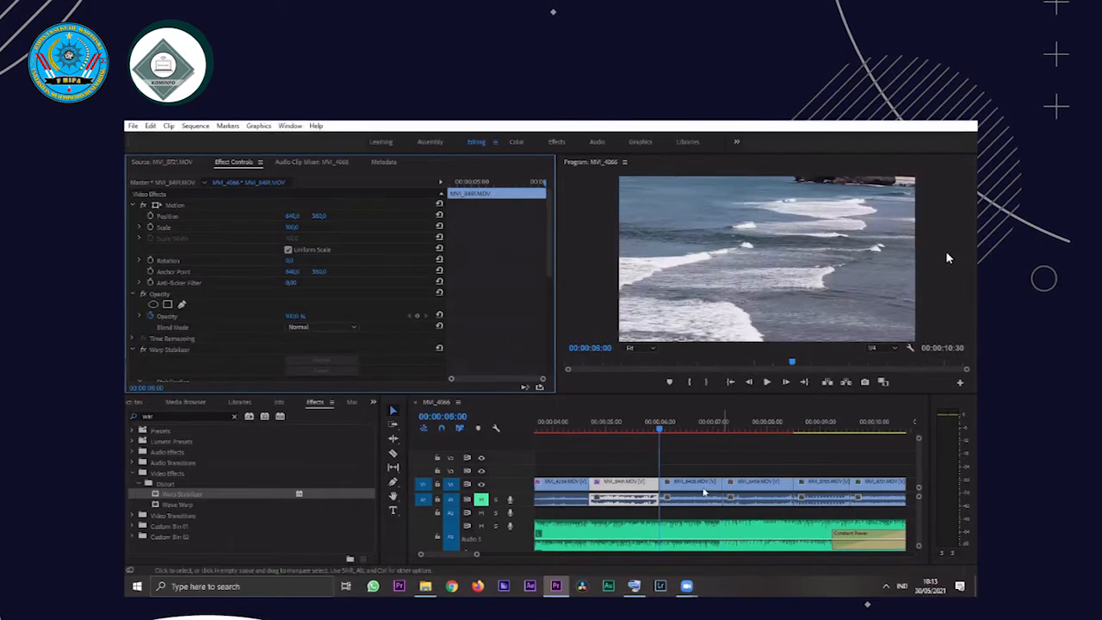
key("d")
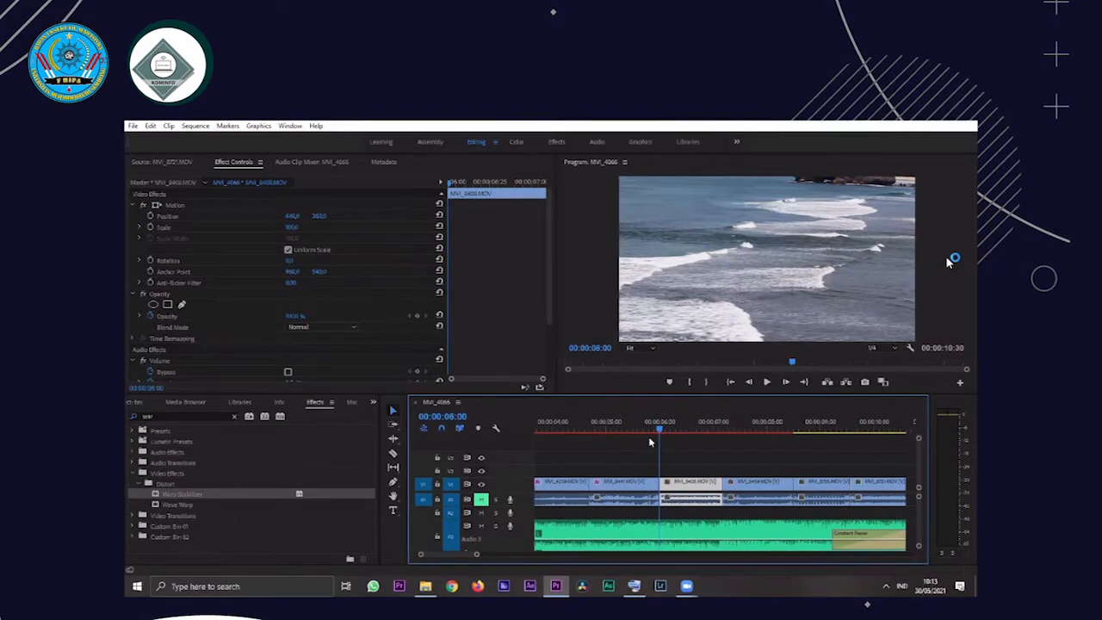
left_click(591, 426)
key("space")
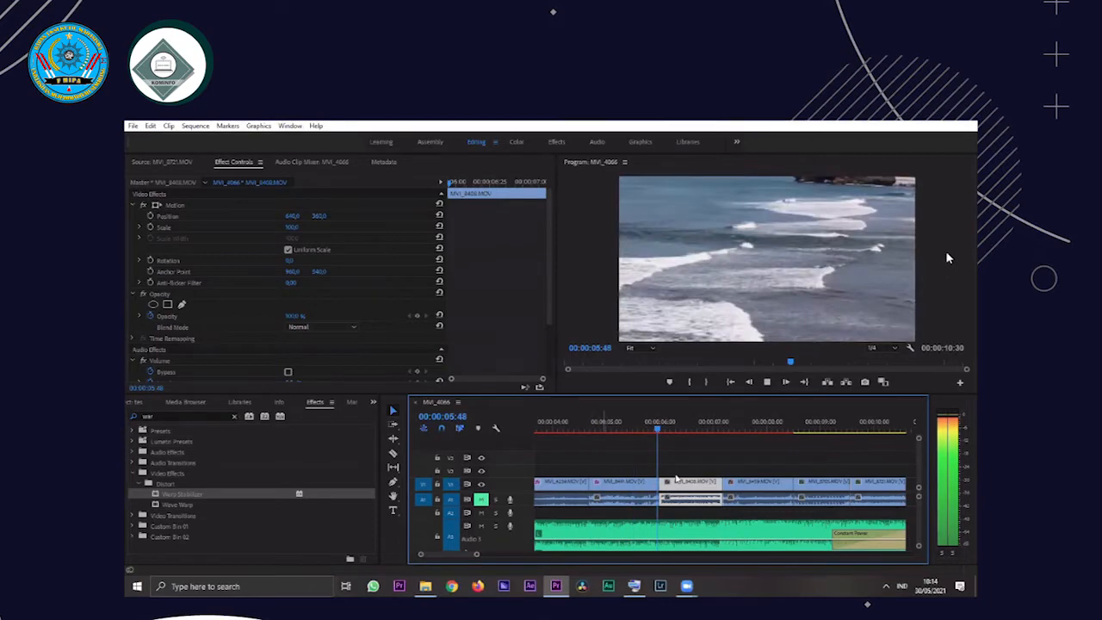
key("space")
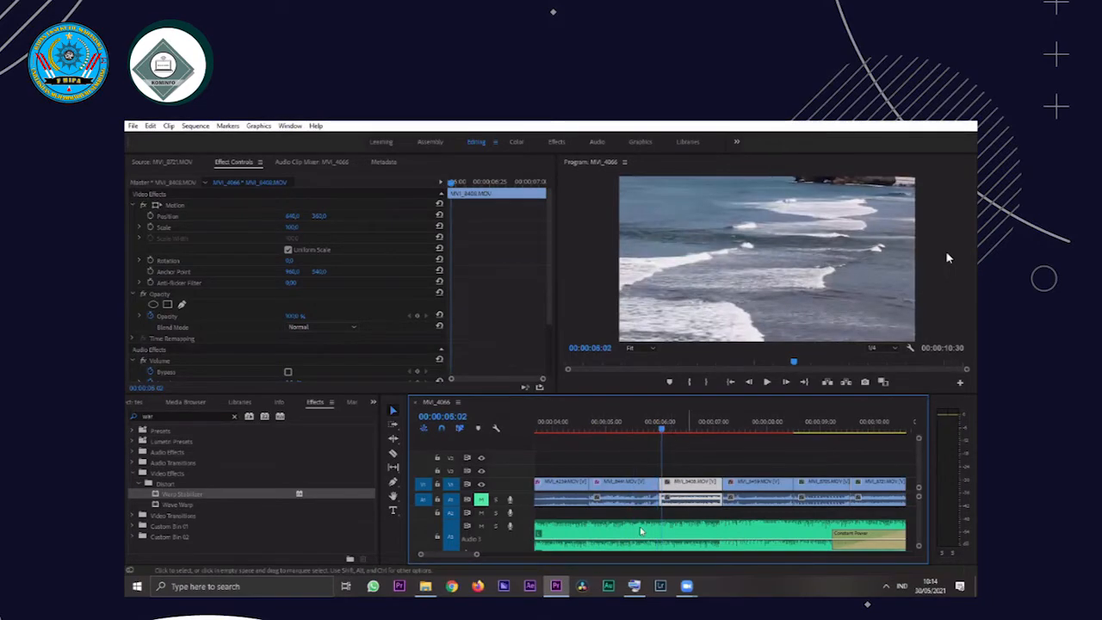
Try to apply Warp Stabilizer directly to the fifth clip on V1
left_click_drag(181, 497, 242, 484)
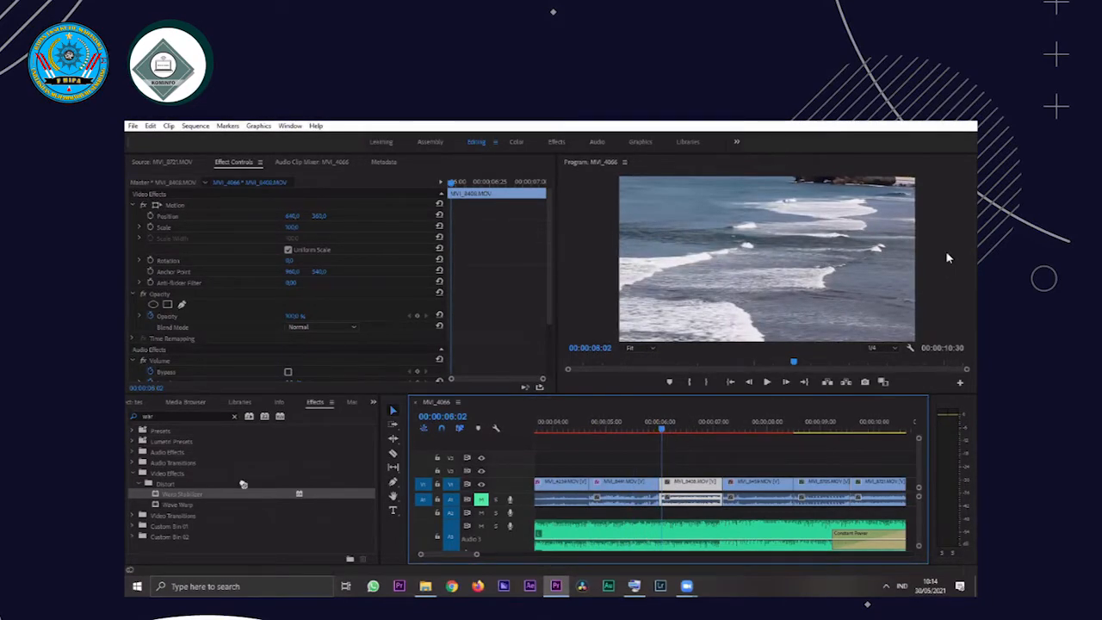
left_click_drag(679, 491, 681, 491)
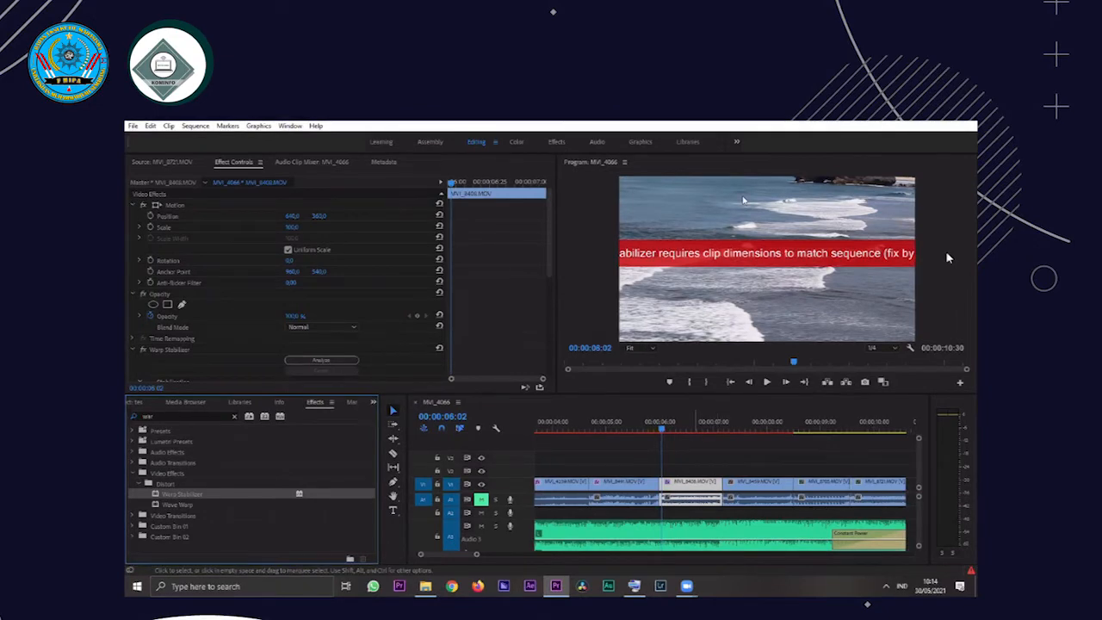
Compare the fourth and fifth clips' frames and effect settings, and undo Warp Stabilizer on the fifth clip
left_click(622, 429)
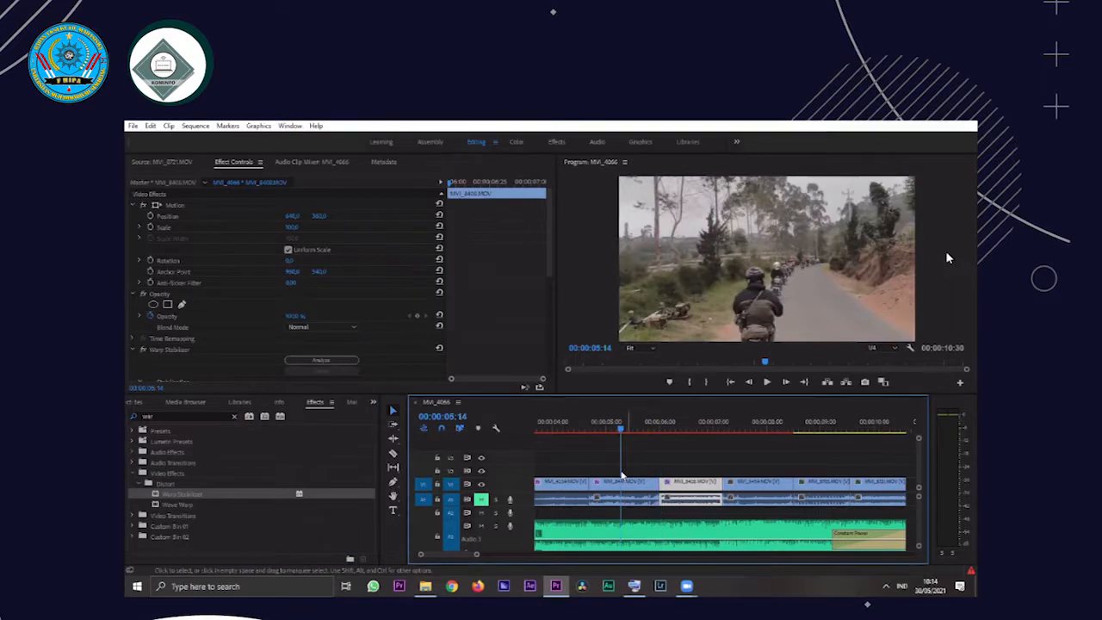
left_click(626, 486)
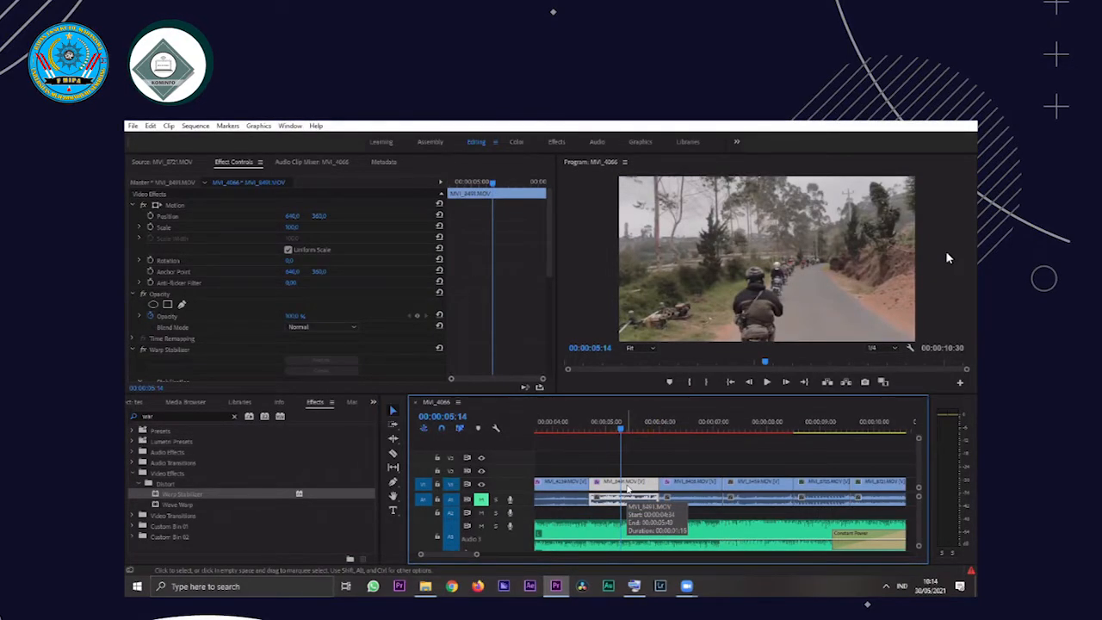
left_click(682, 456)
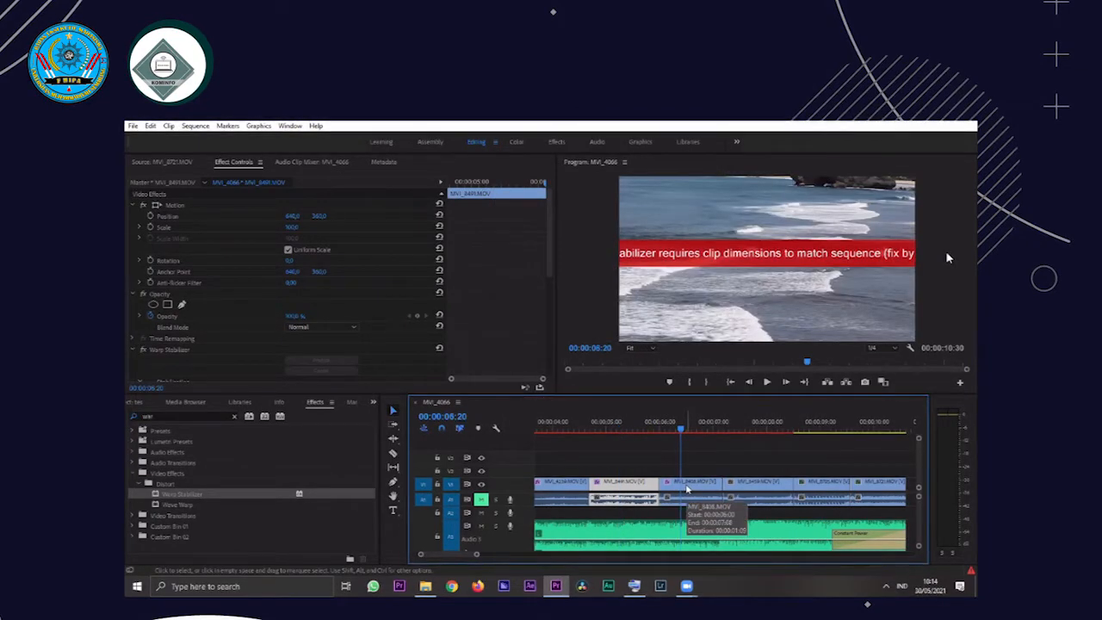
left_click(687, 489)
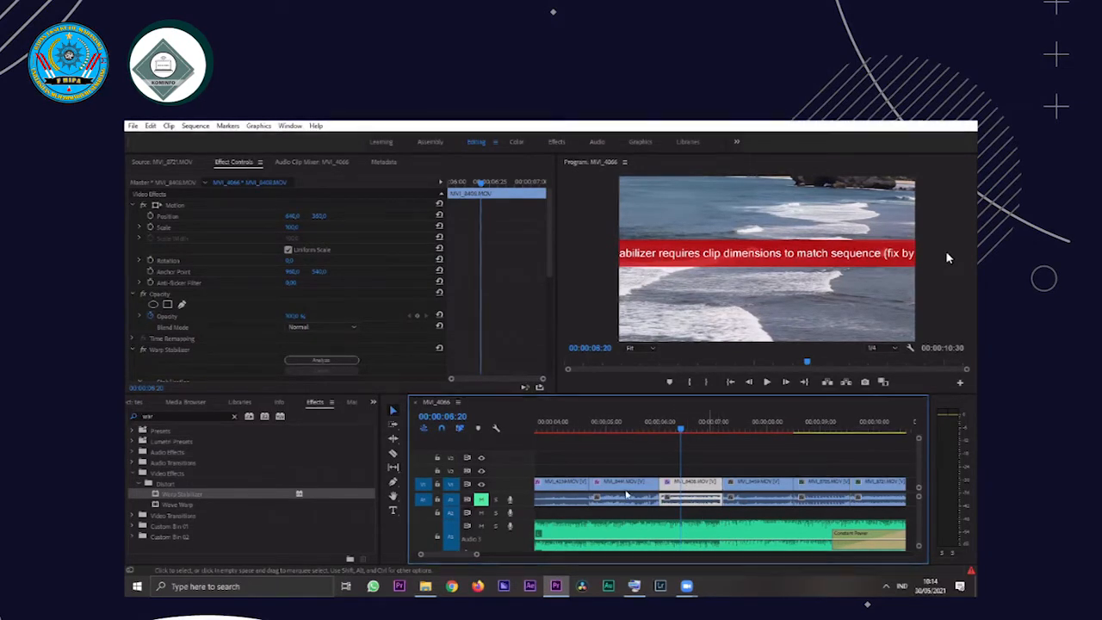
left_click_drag(651, 428, 626, 428)
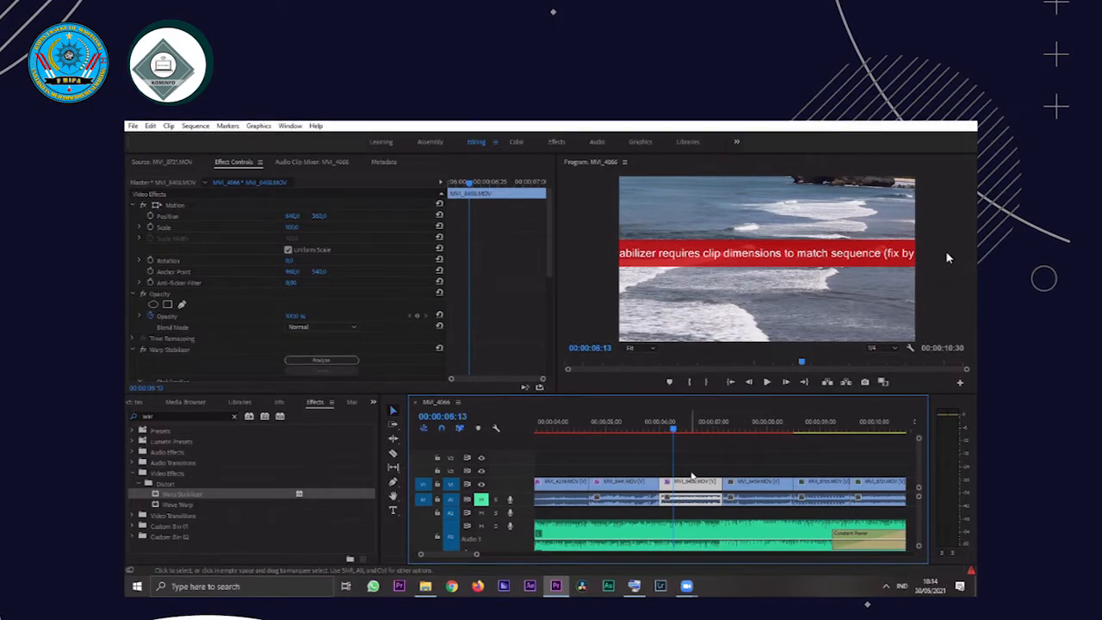
key("ctrl+z")
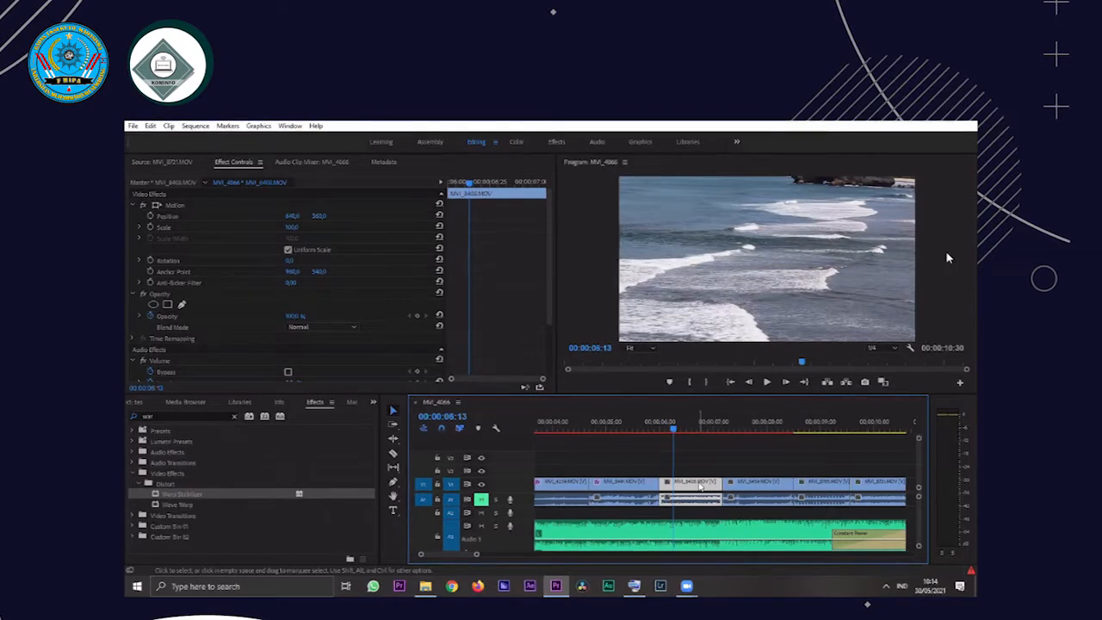
Nest the fifth clip on V1 into its own sequence, keeping the default name
left_click(687, 488)
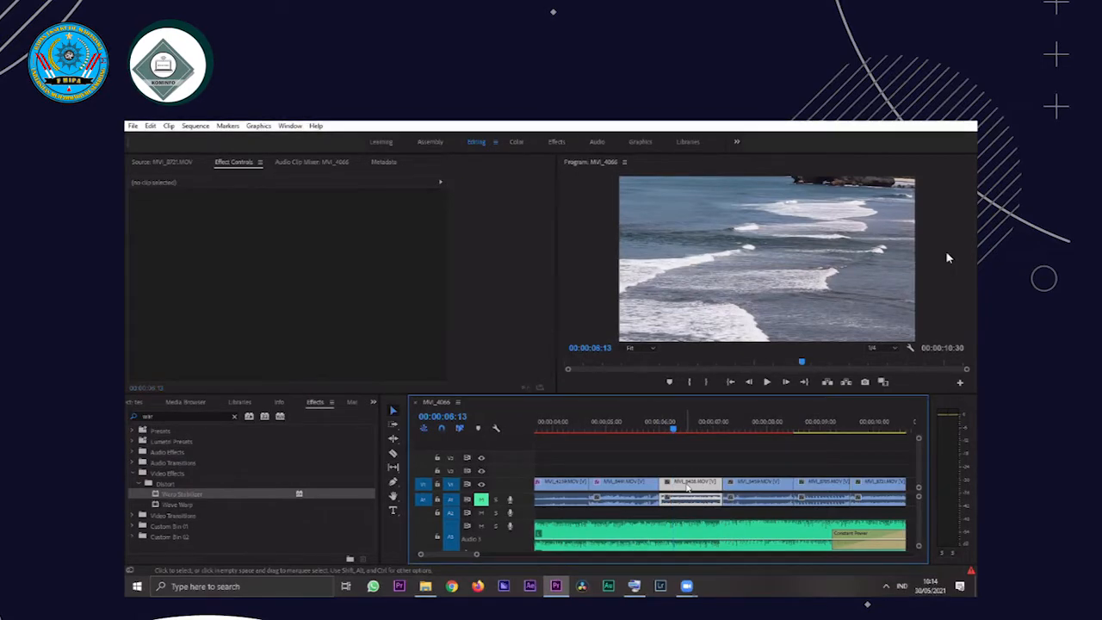
left_click(690, 489)
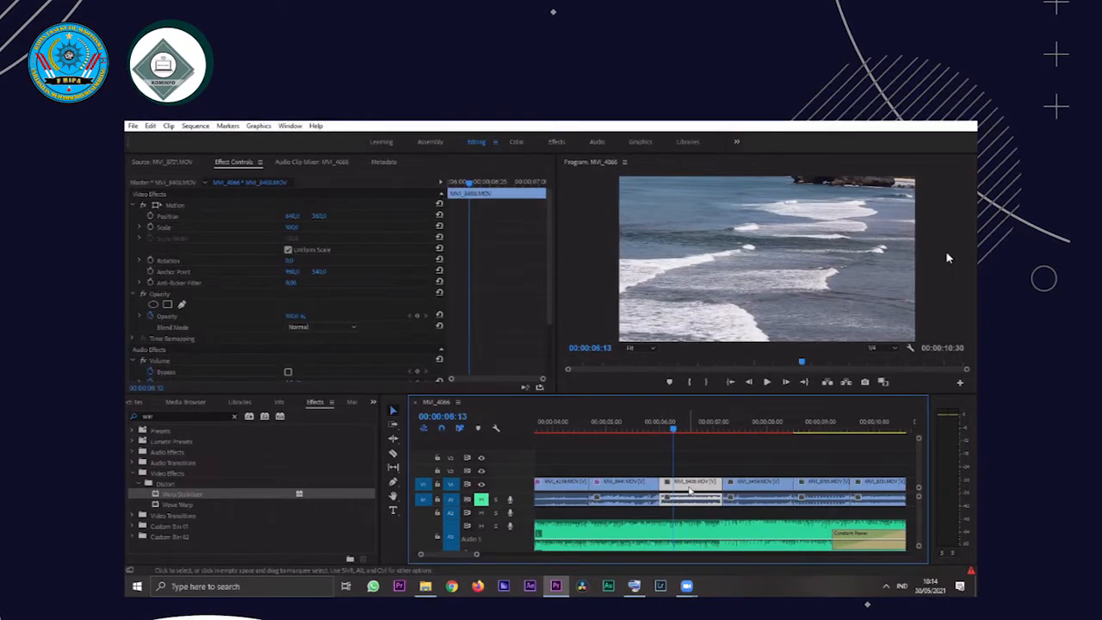
right_click(697, 481)
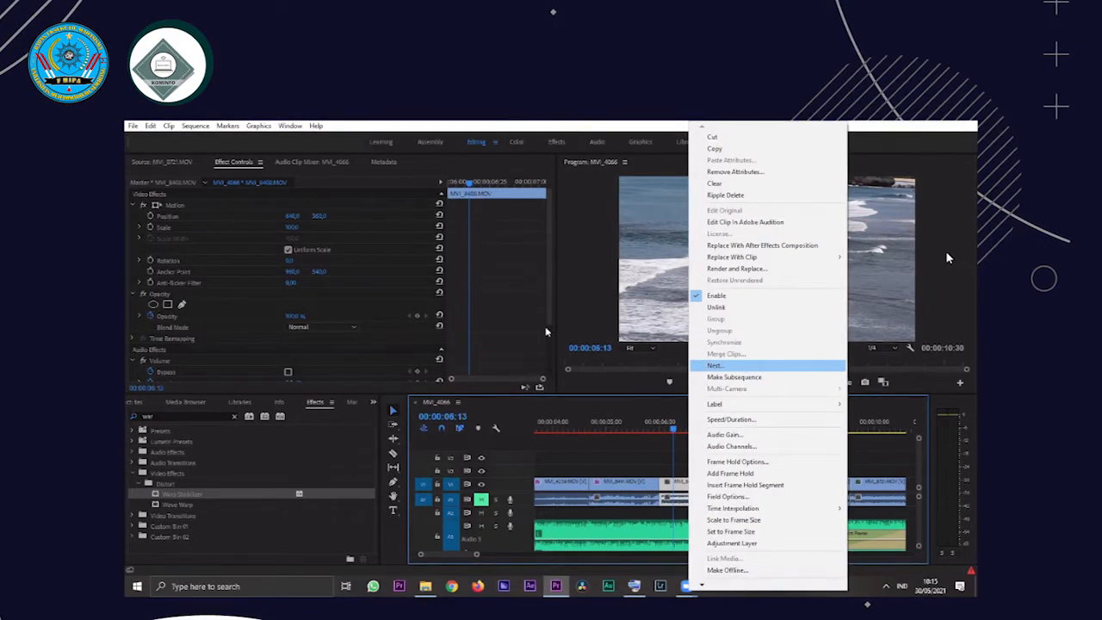
left_click(744, 366)
left_click(527, 357)
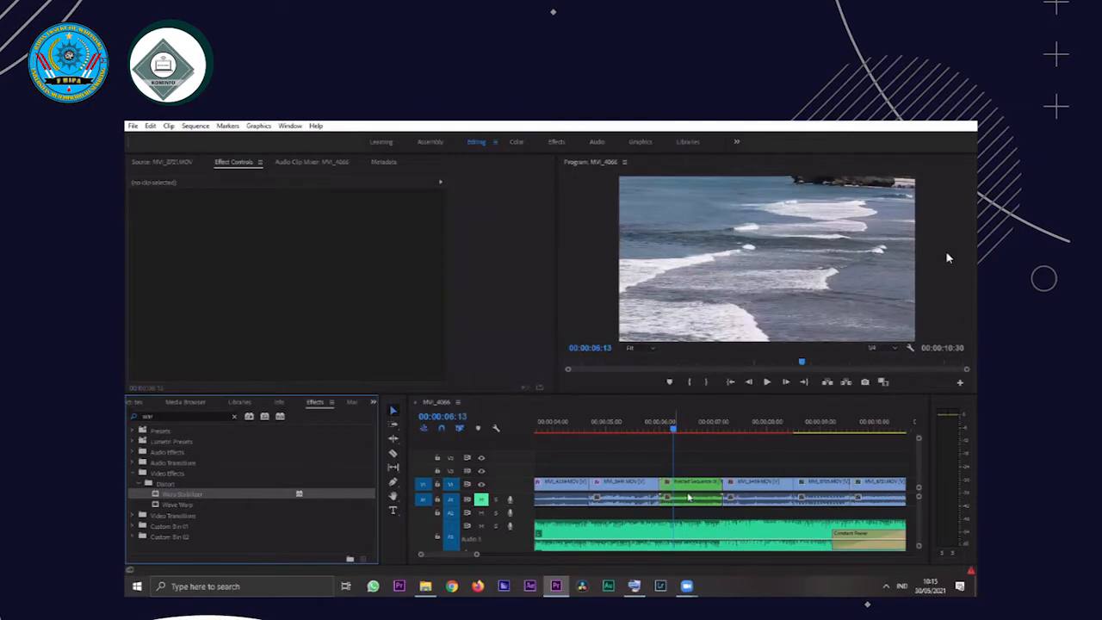
Apply Warp Stabilizer to the nested fifth clip and play the clip from its start around 00:00:06:00
left_click(693, 490)
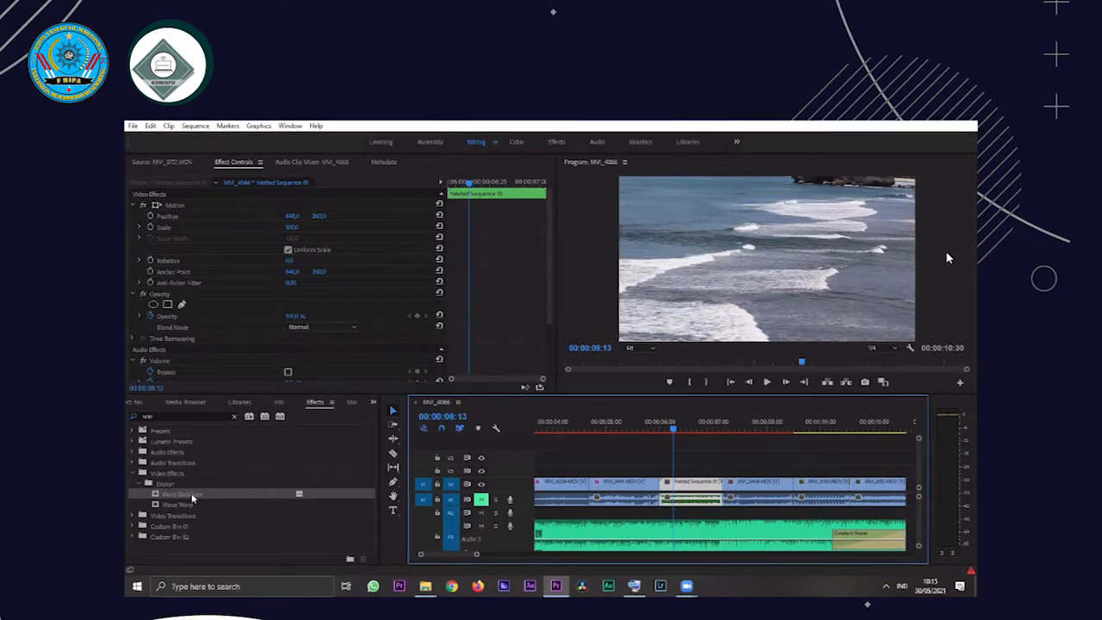
left_click_drag(192, 498, 746, 305)
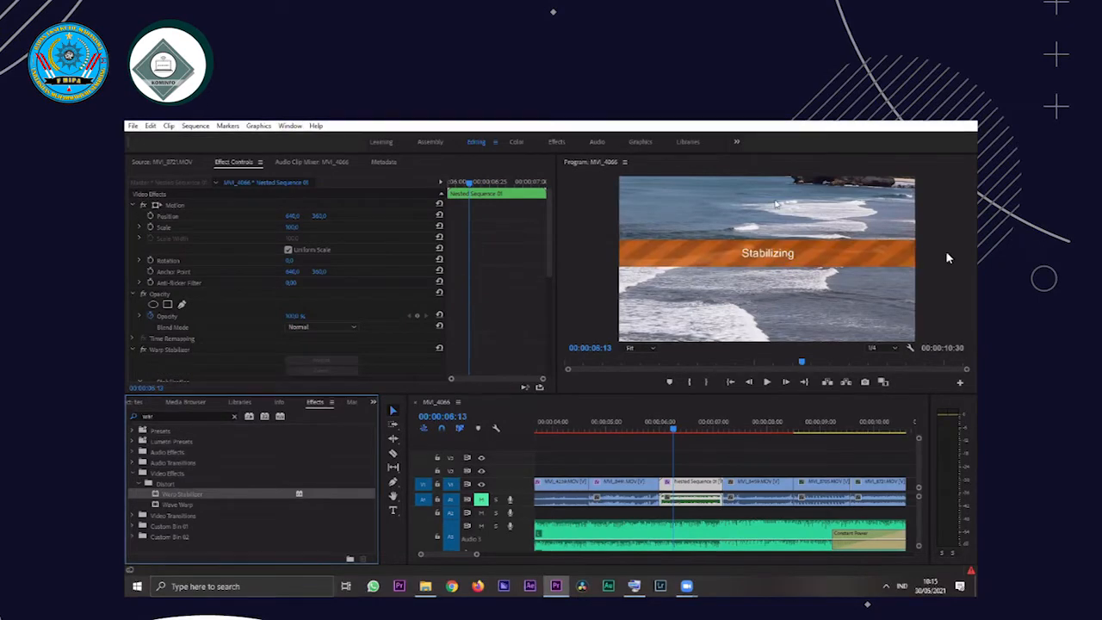
left_click_drag(671, 432, 662, 433)
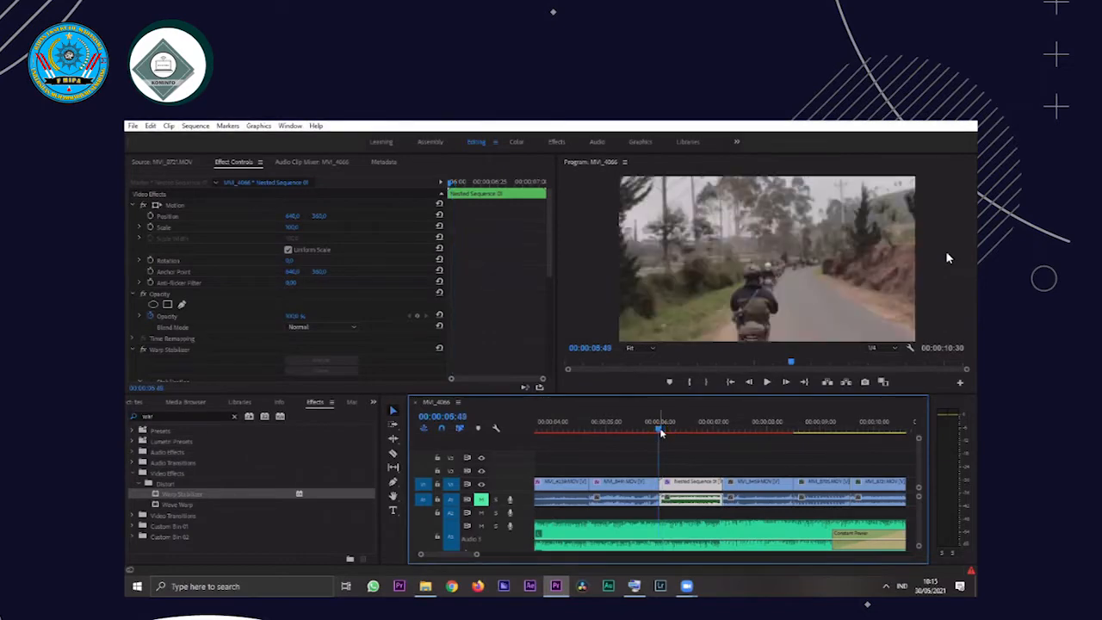
left_click_drag(662, 433, 663, 433)
key("space")
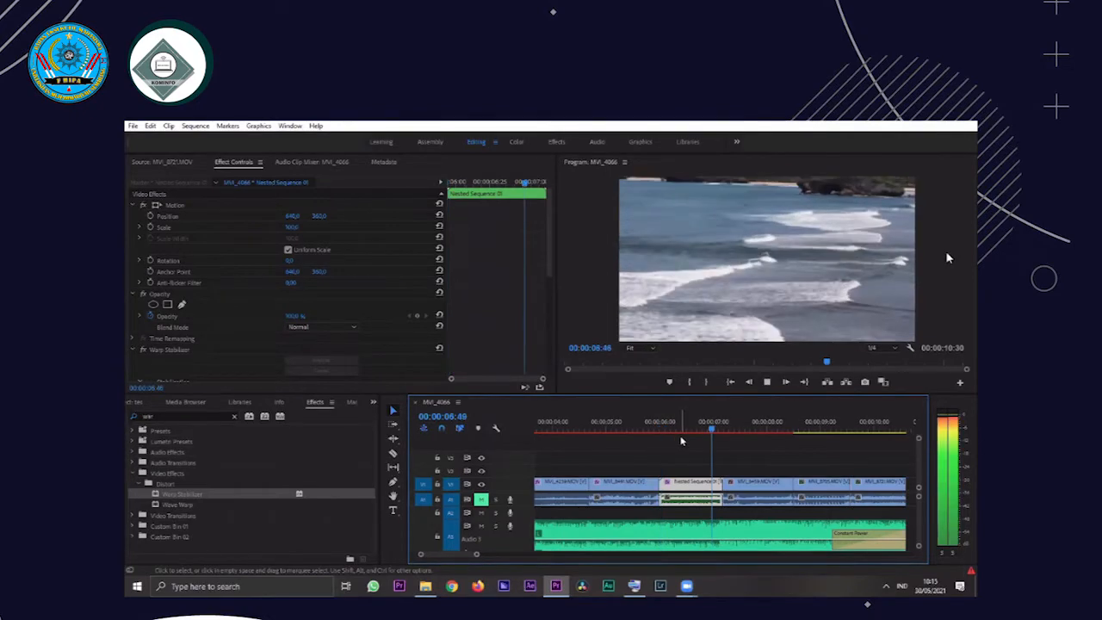
key("space")
left_click(732, 504)
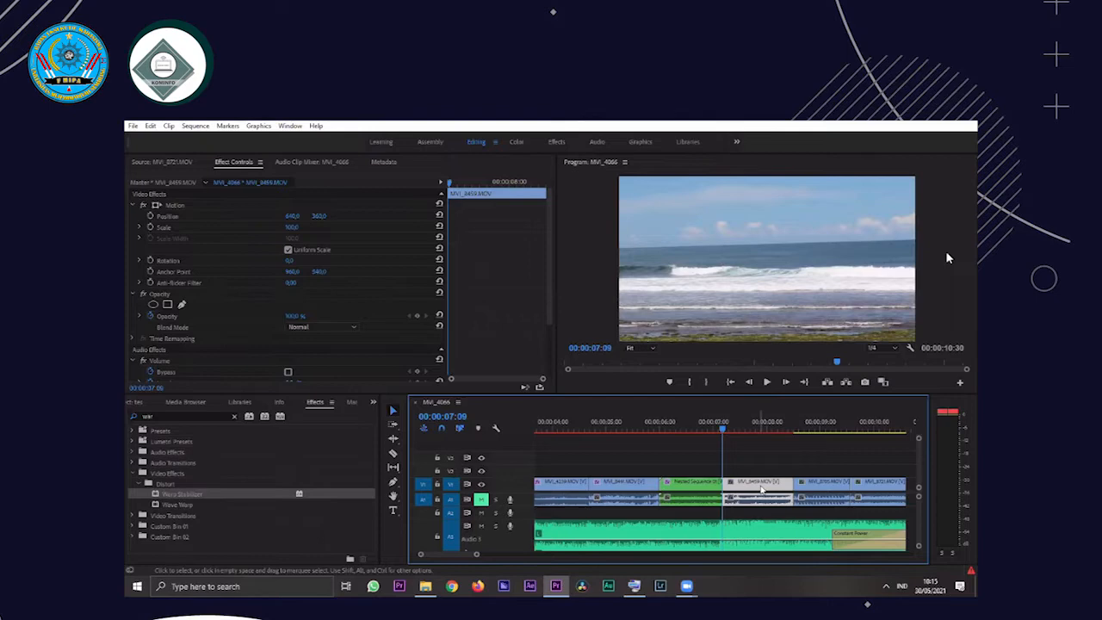
right_click(747, 502)
left_click(792, 376)
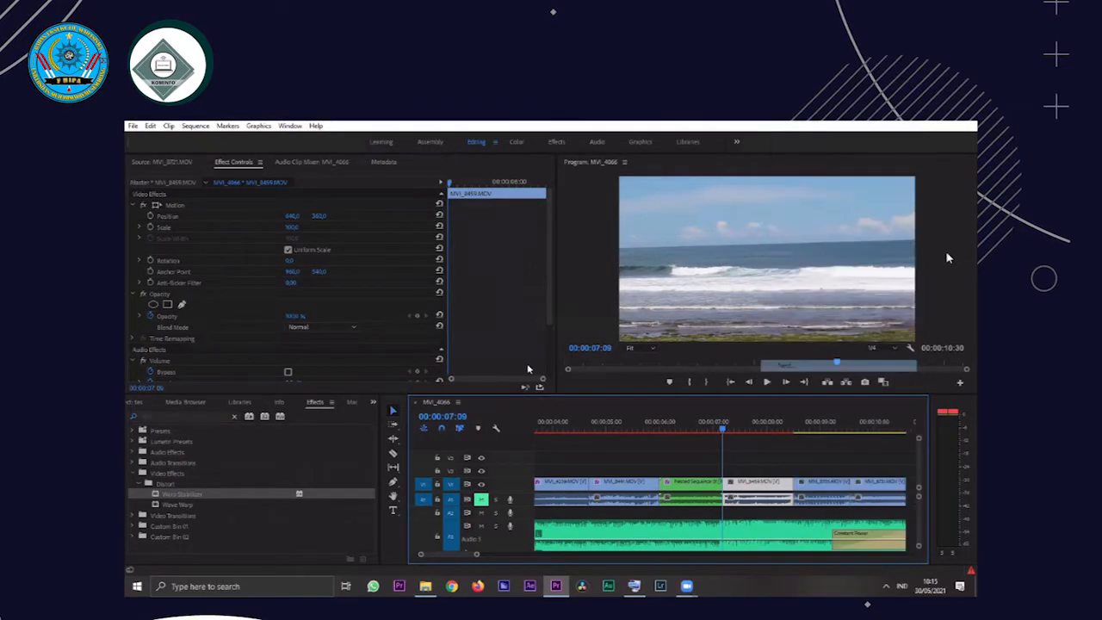
left_click(571, 356)
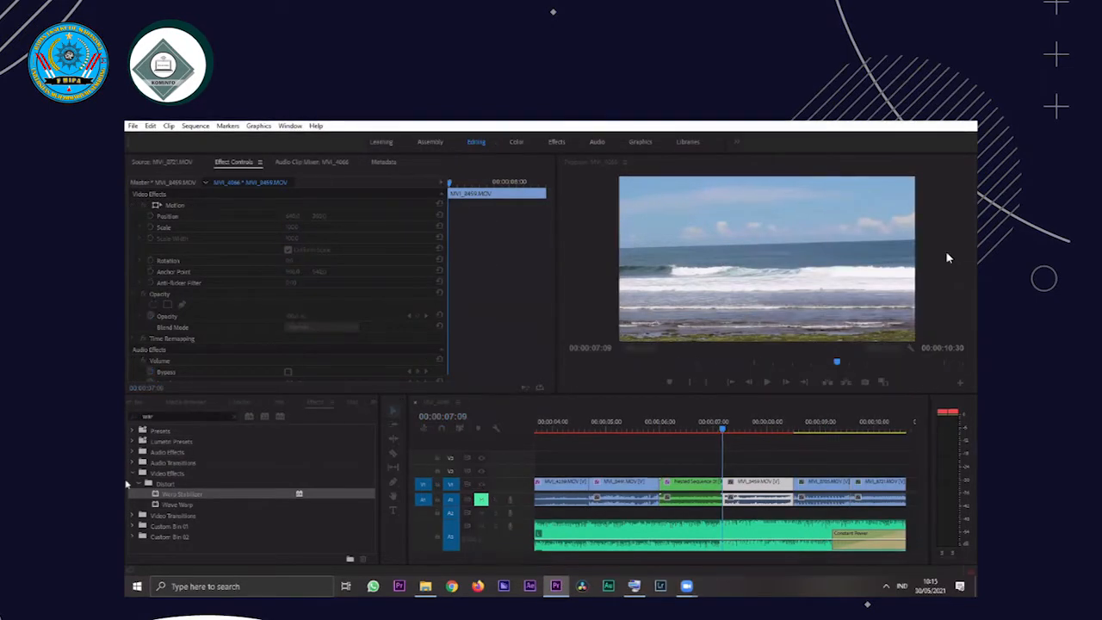
Try Warp Stabilizer on the un-nested sixth clip at 00:00:07:09 and undo it
left_click_drag(223, 492, 758, 482)
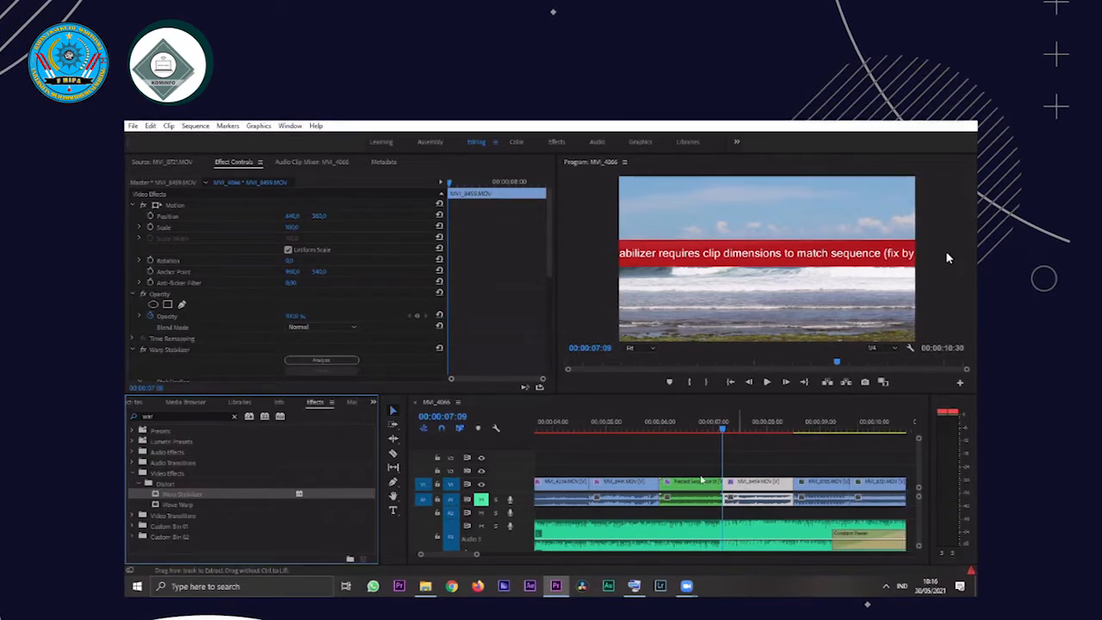
key("ctrl+z")
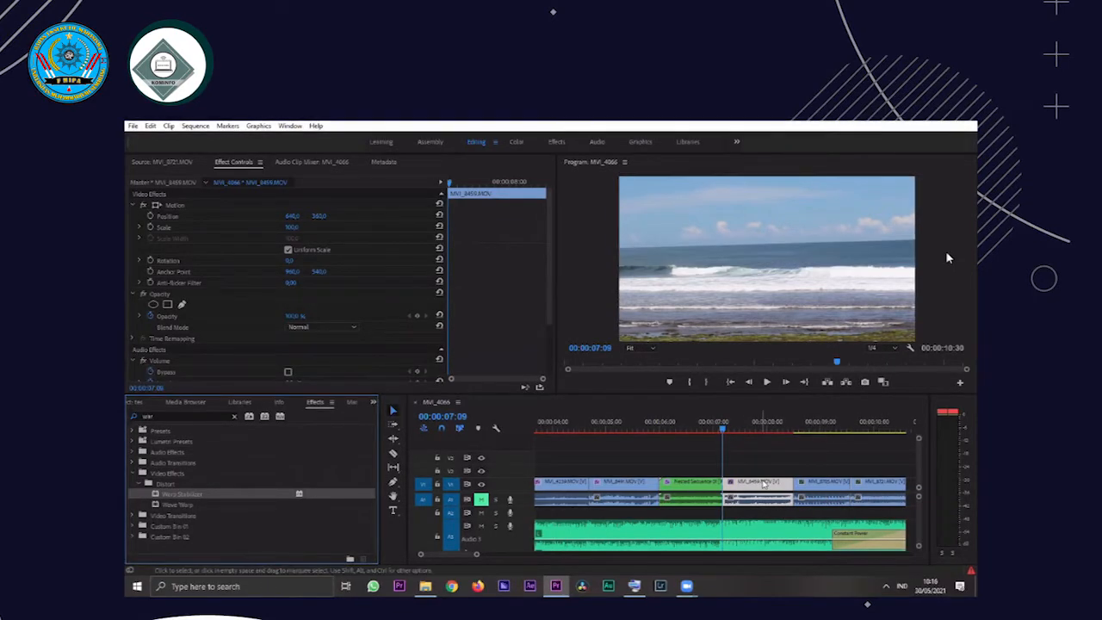
Nest the sixth clip on V1, starting at 00:00:07:09, into its own sequence with the default name
right_click(762, 484)
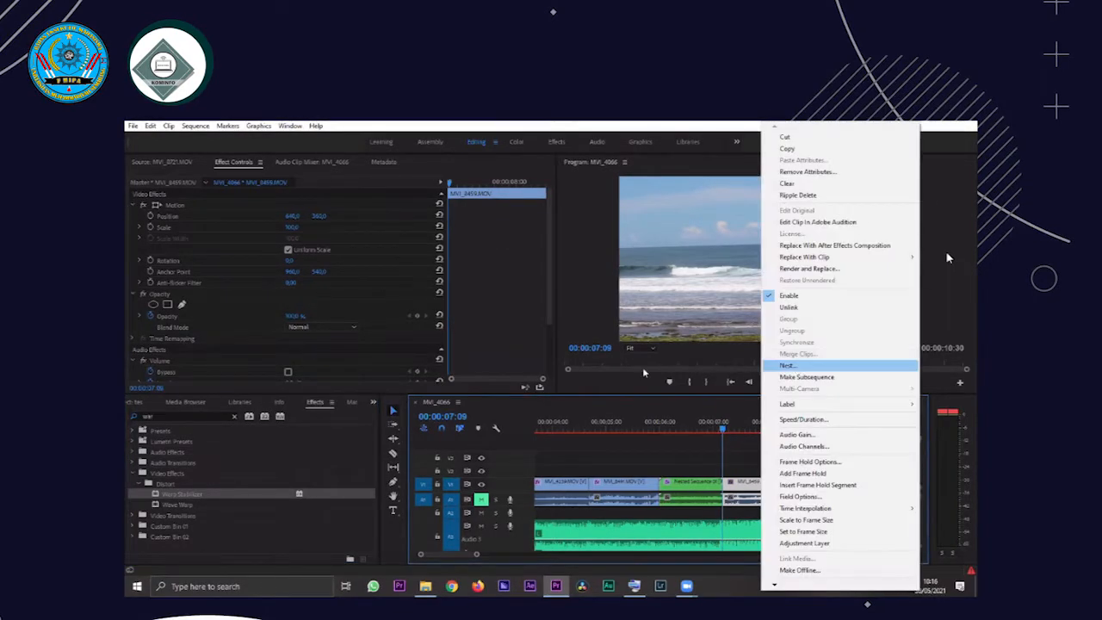
left_click(788, 365)
left_click(527, 357)
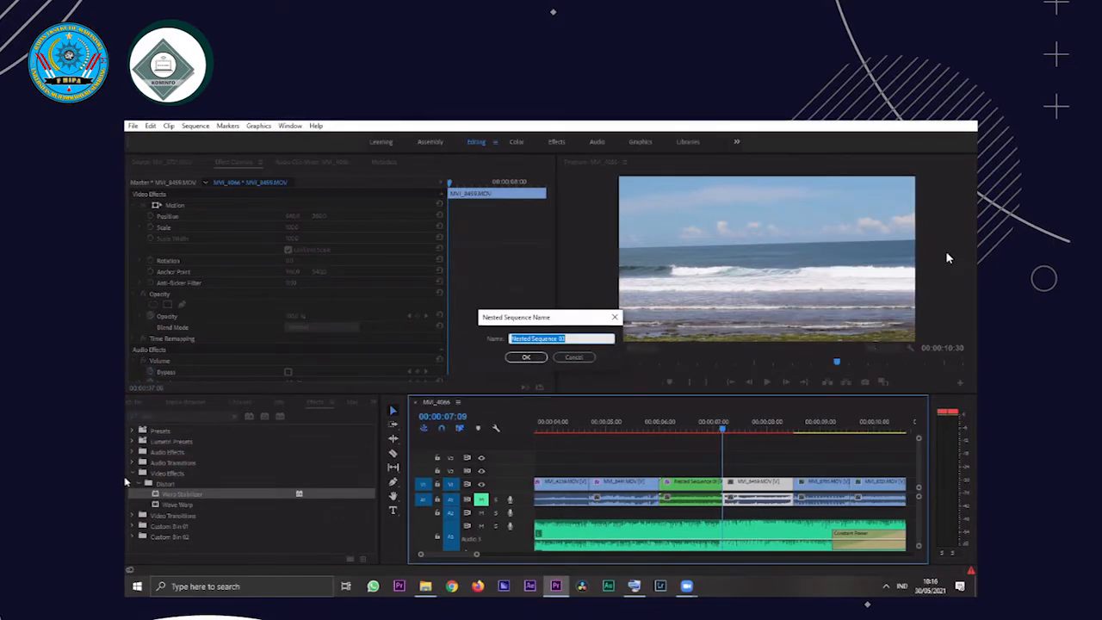
Apply Warp Stabilizer to the nested sixth clip on V1 and play the clip from its start at 00:00:07:09
left_click_drag(185, 495, 706, 493)
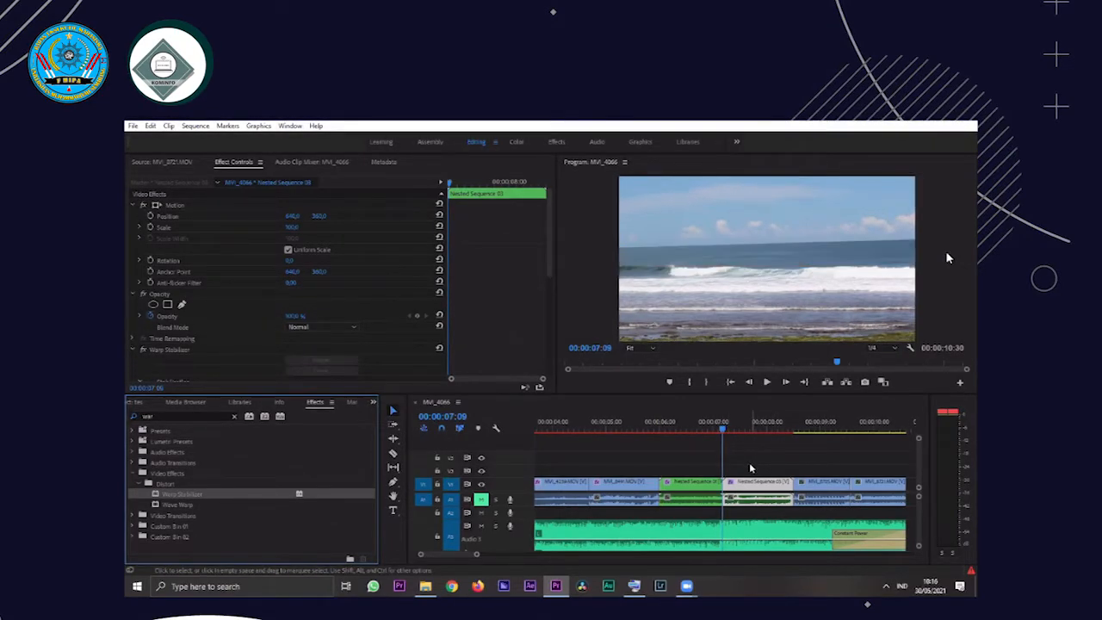
key("space")
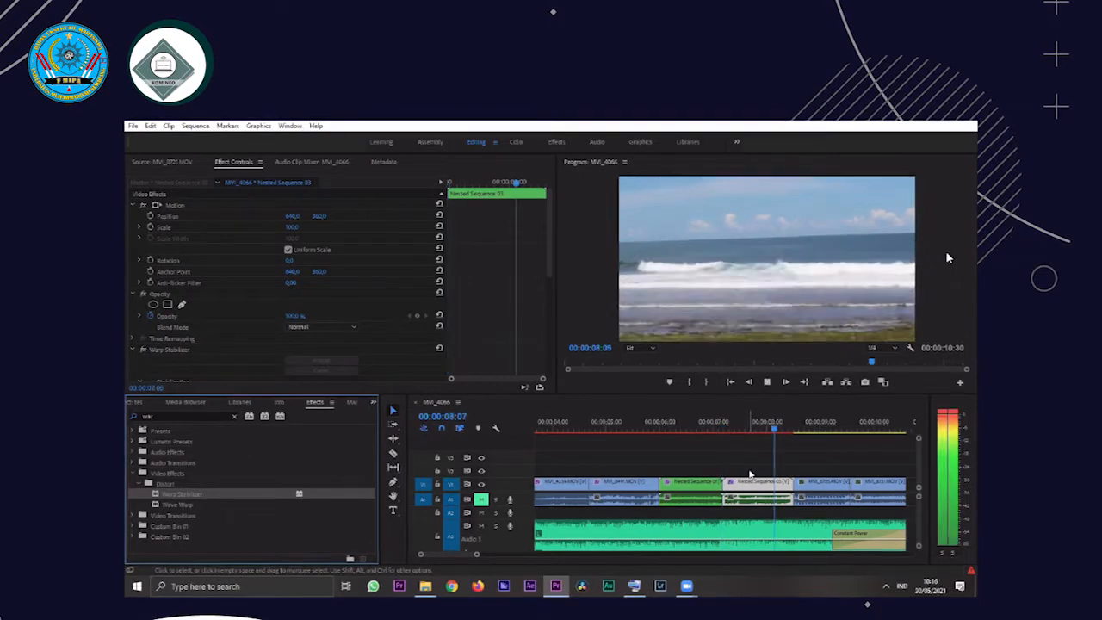
left_click(719, 428)
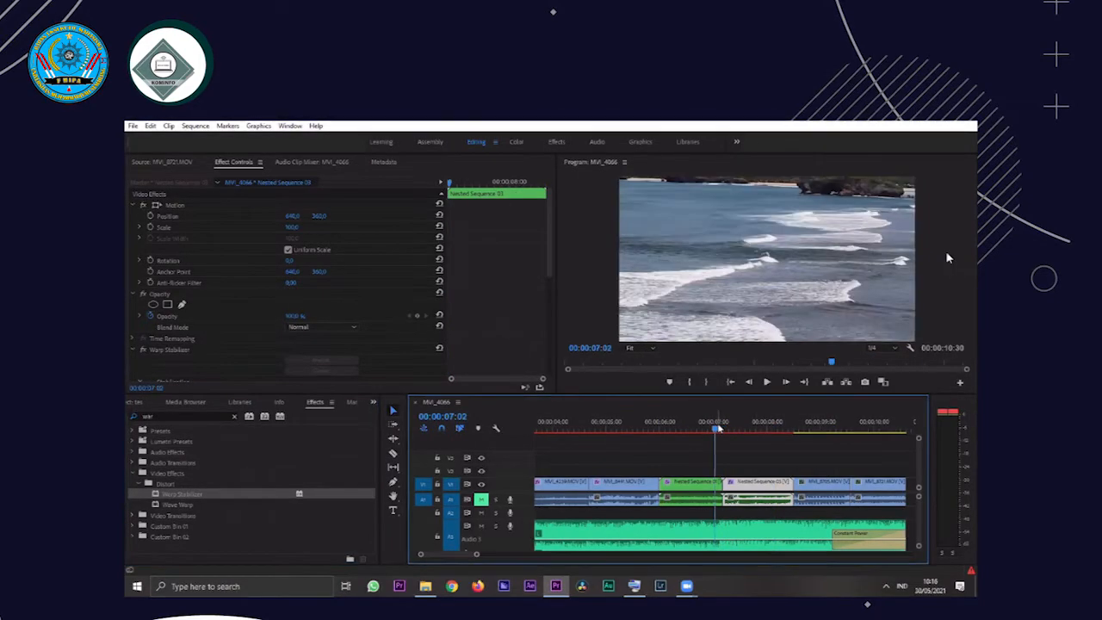
left_click_drag(718, 428, 722, 429)
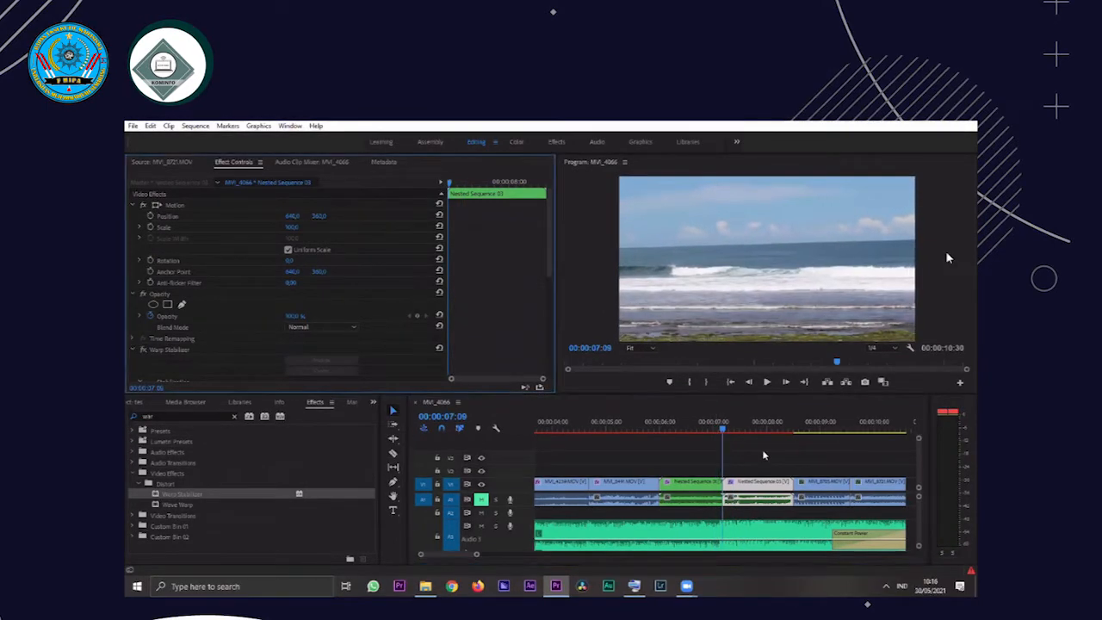
key("space")
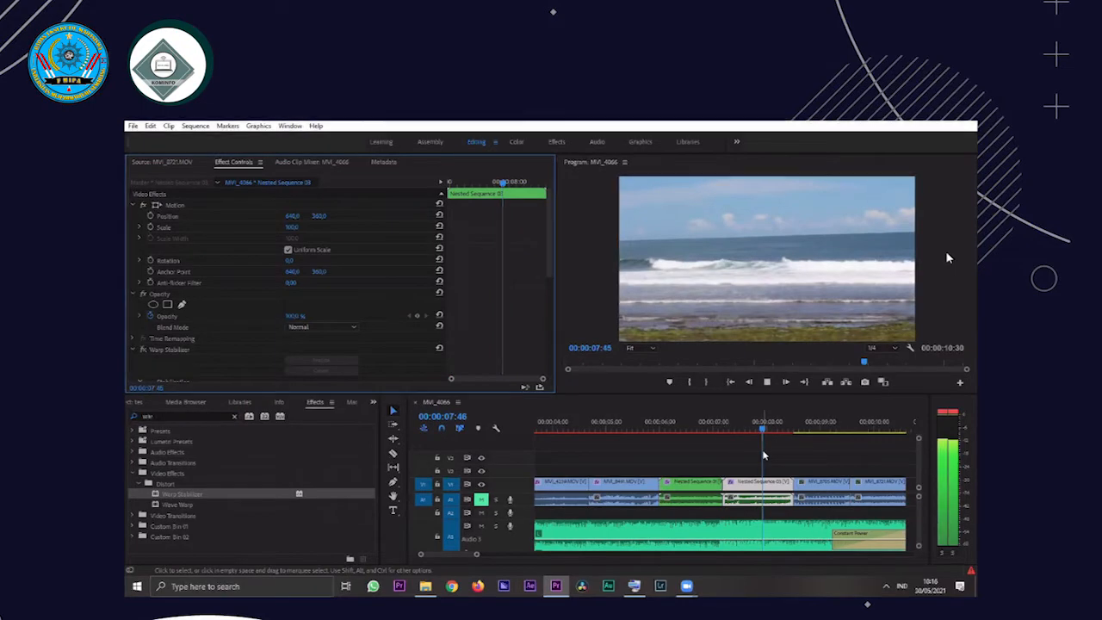
key("space")
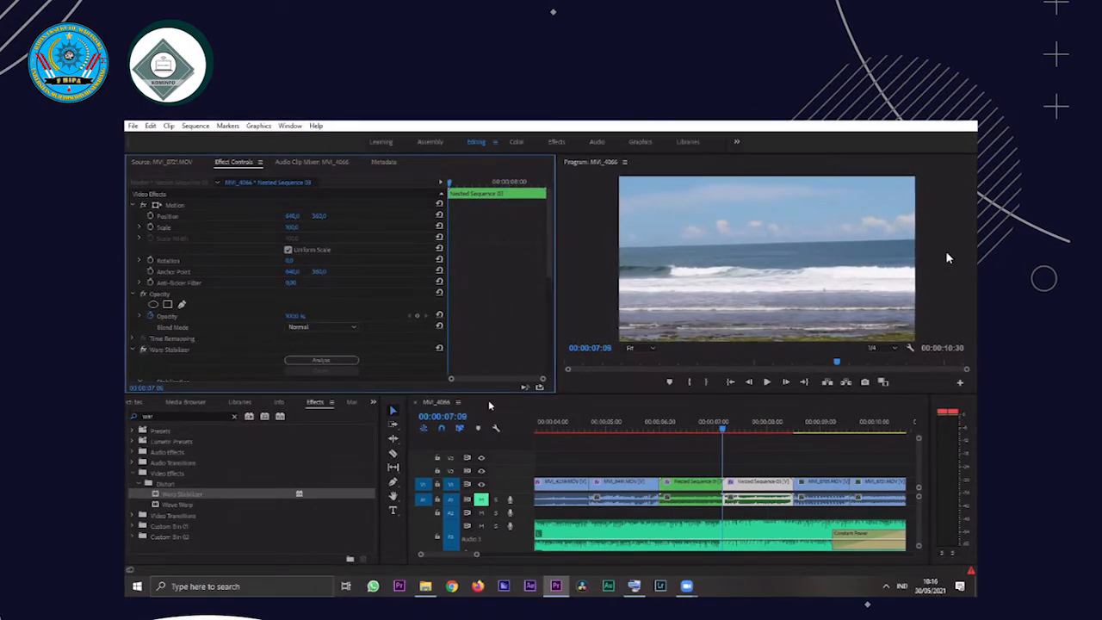
key("space")
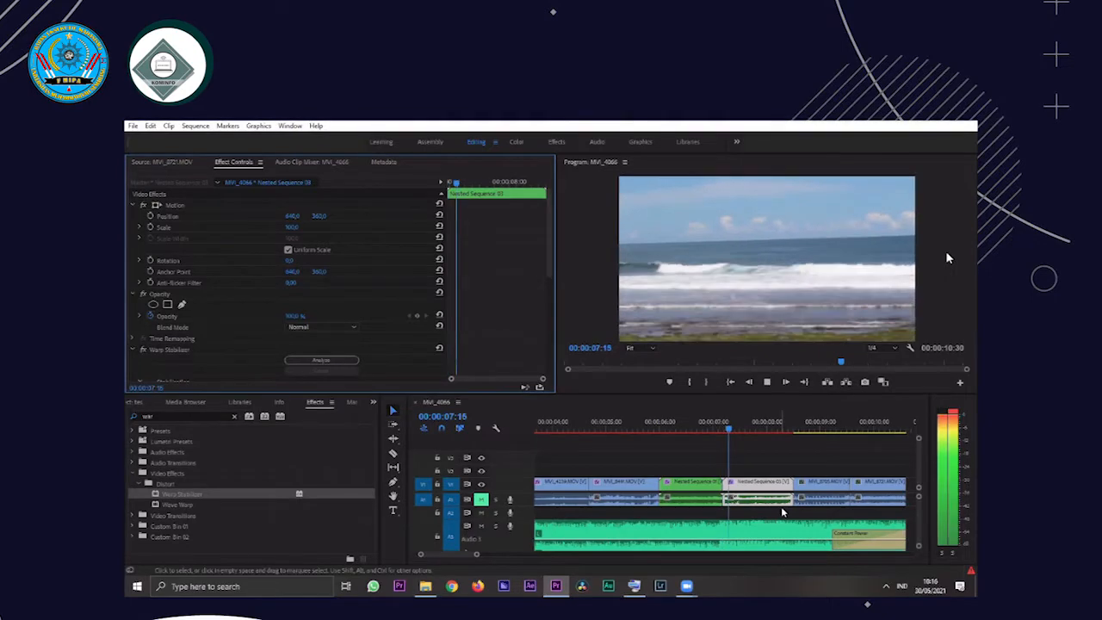
key("space")
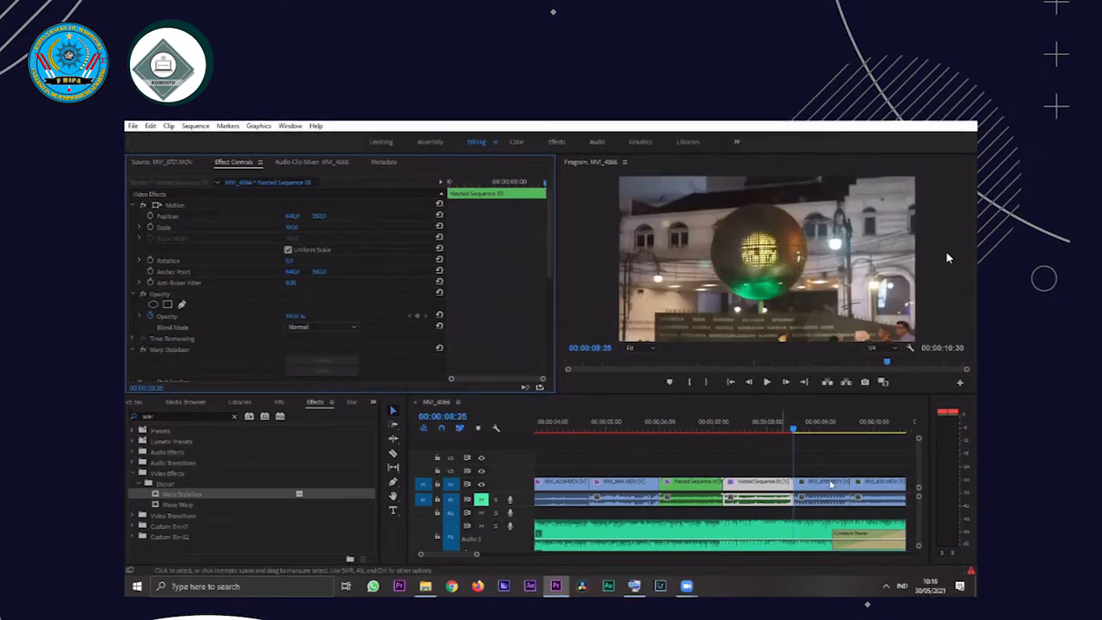
Apply Warp Stabilizer to the last two clips on V1, starting at 00:00:08:25
left_click(809, 486)
left_click_drag(212, 493, 837, 488)
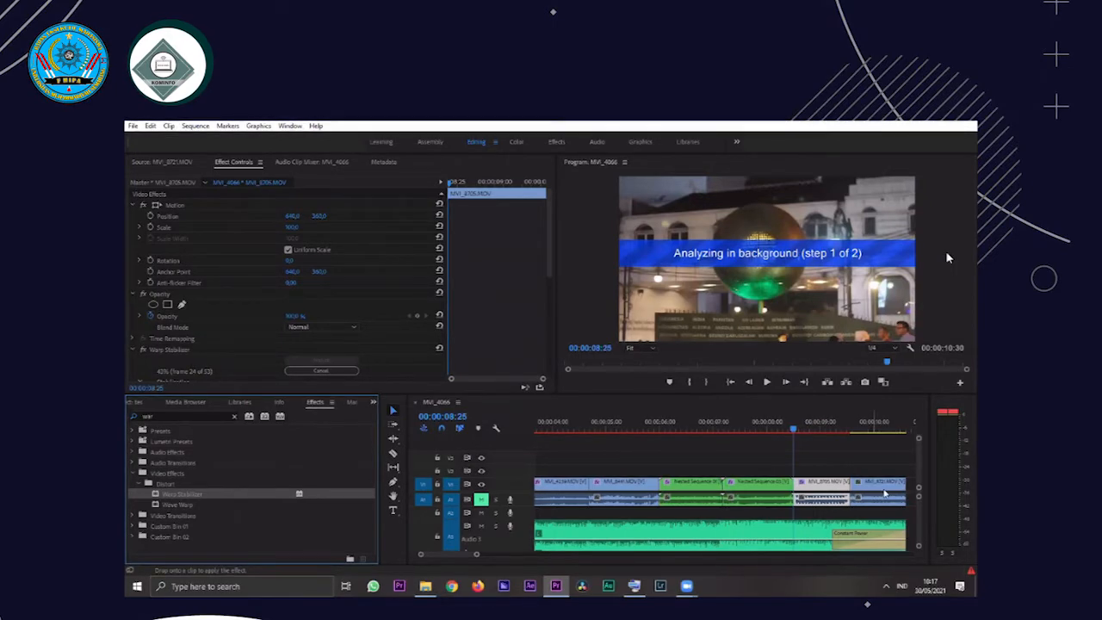
left_click(831, 487)
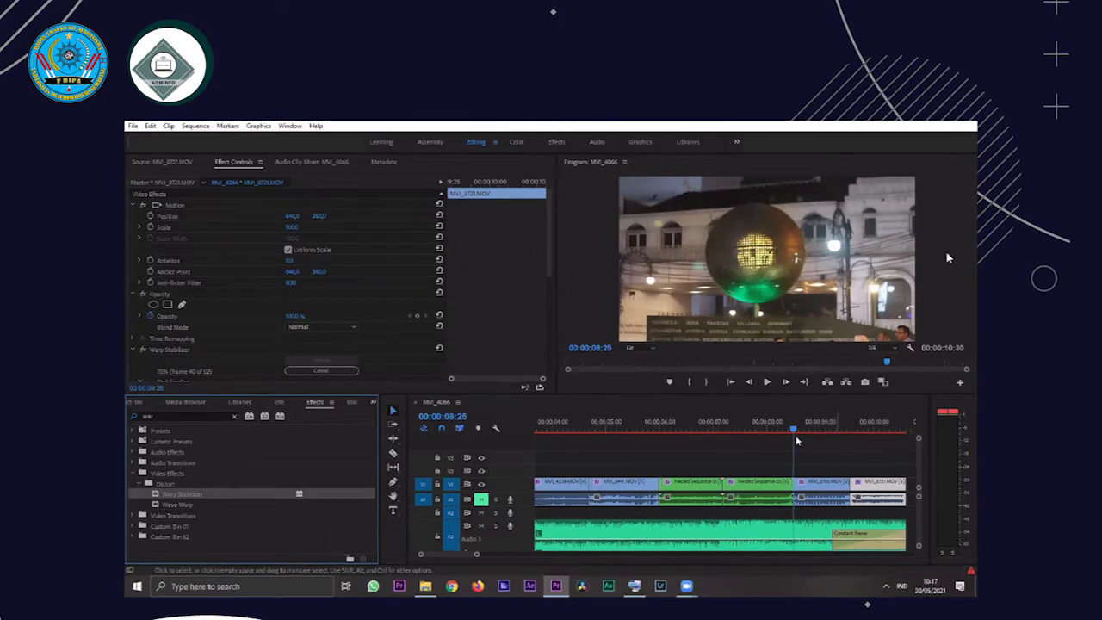
Play back the last two clips on V1 several times to check their stabilization through to the sequence end
left_click(768, 385)
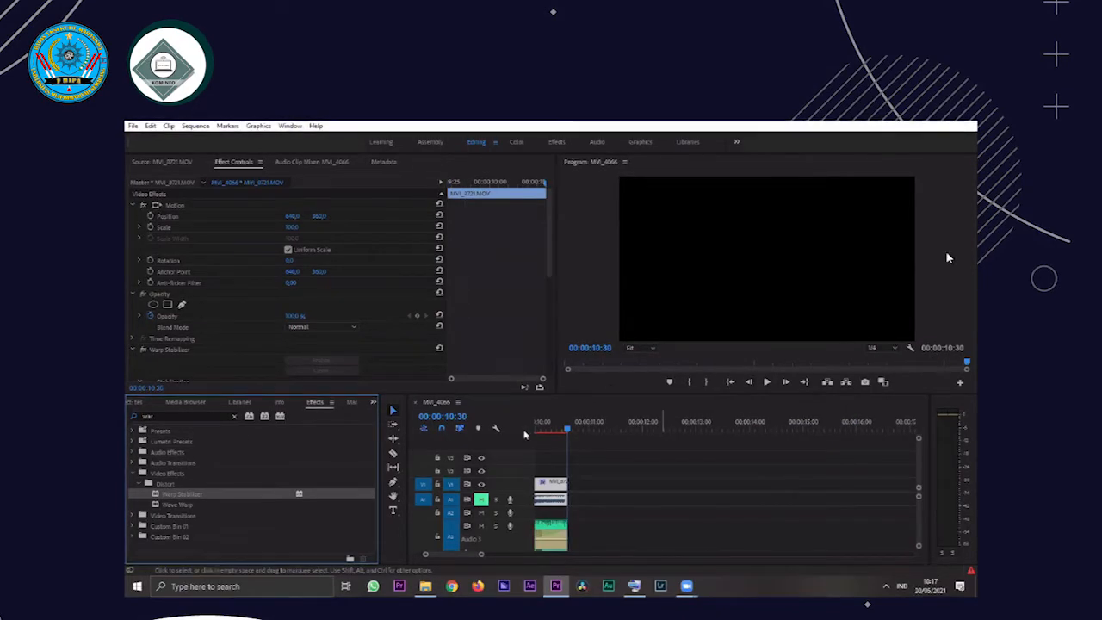
left_click_drag(526, 435, 536, 437)
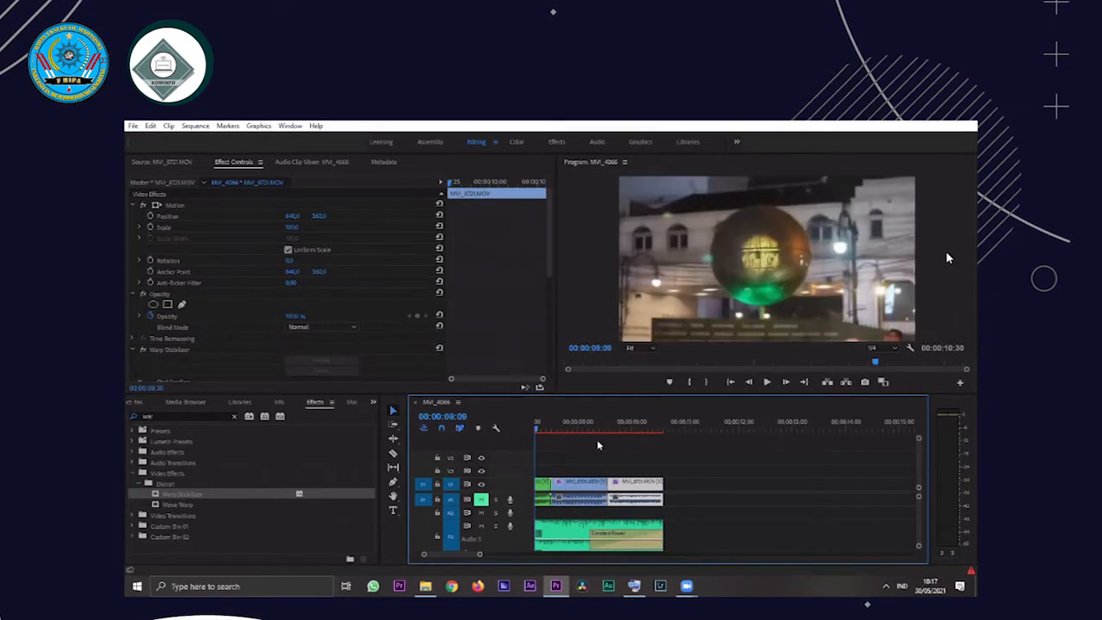
key("space")
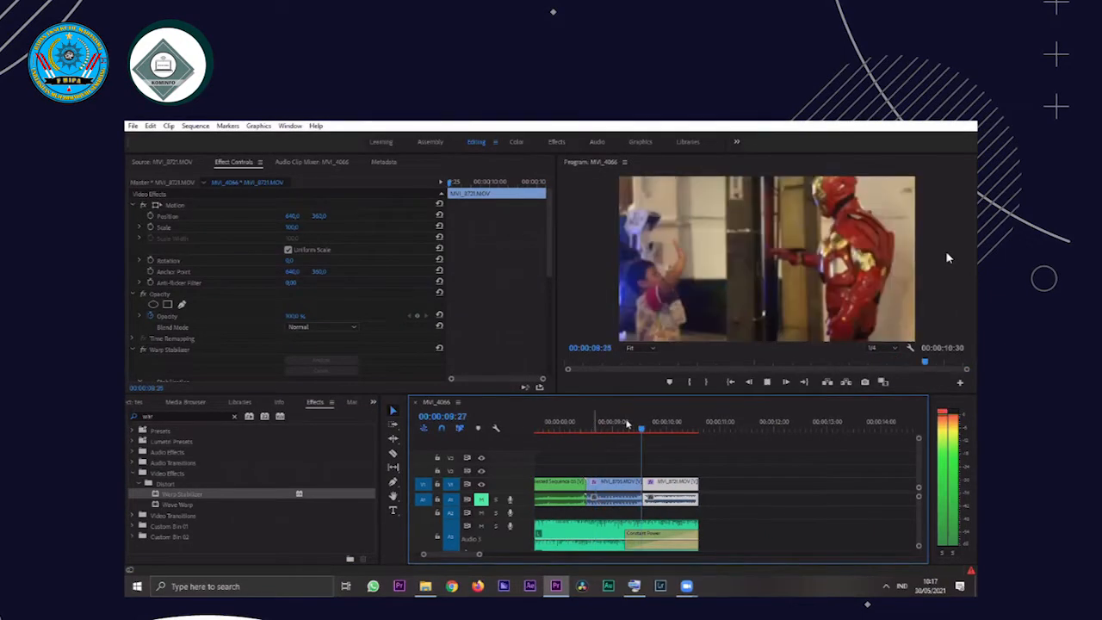
left_click(636, 425)
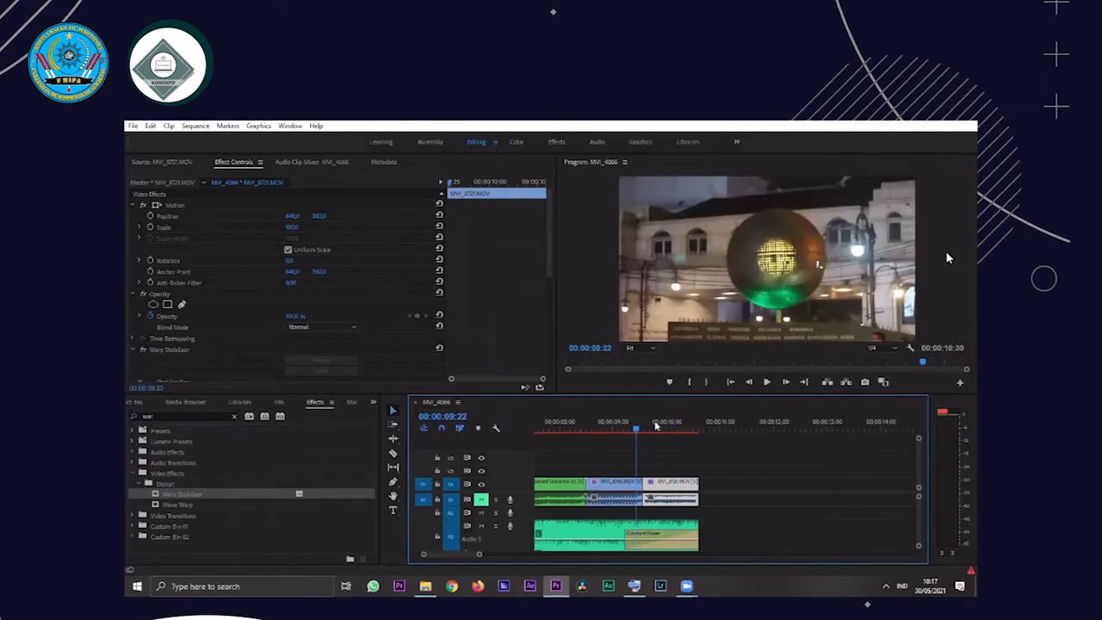
key("space")
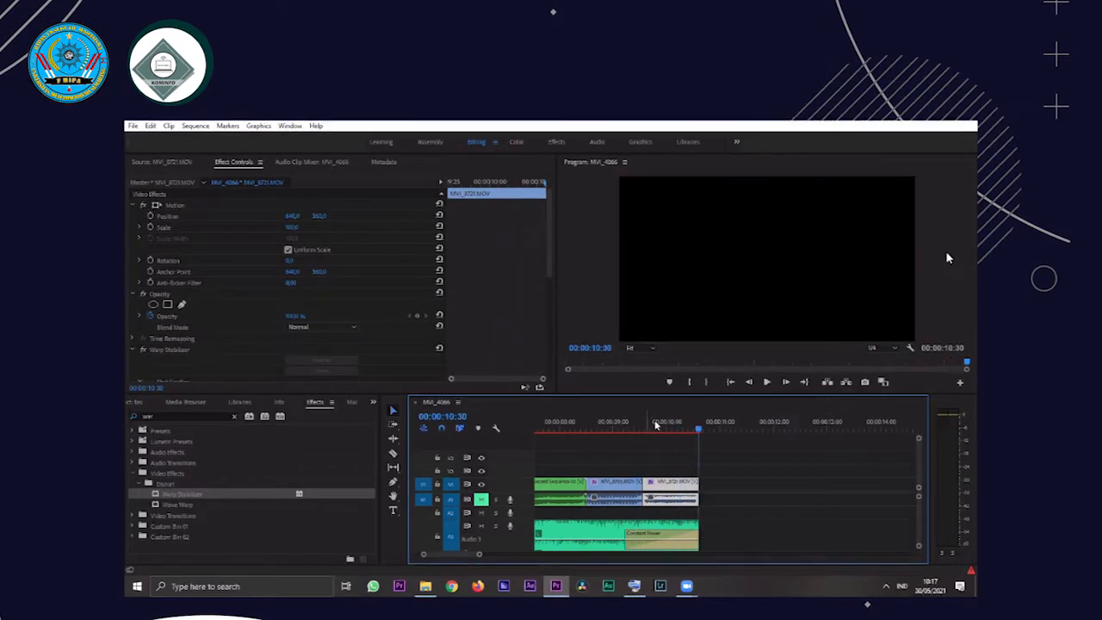
left_click(652, 424)
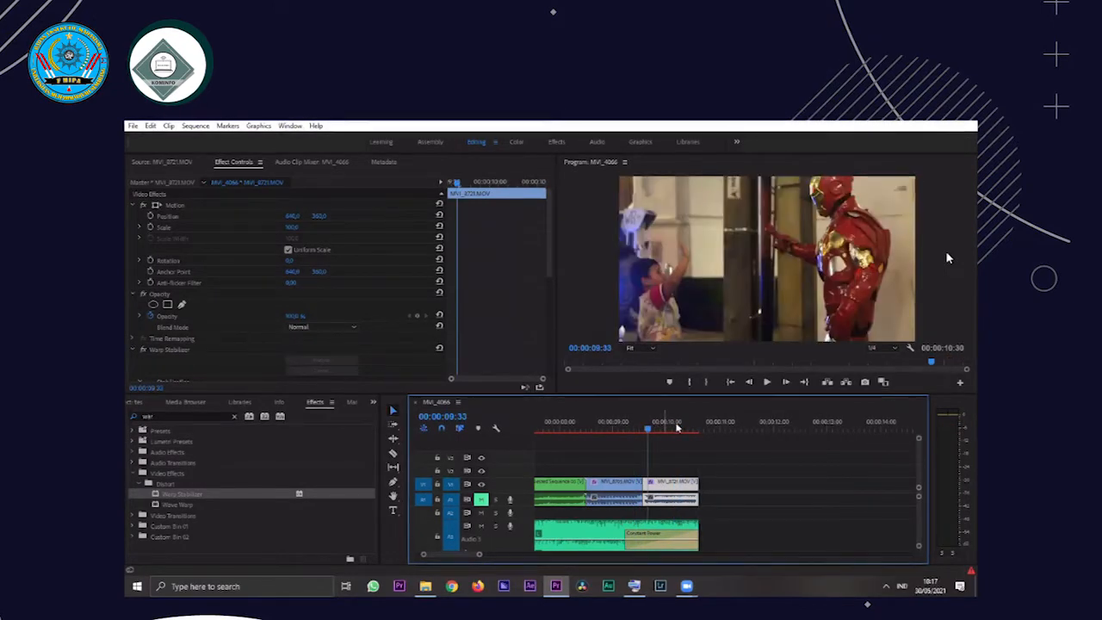
left_click(655, 427)
key("space")
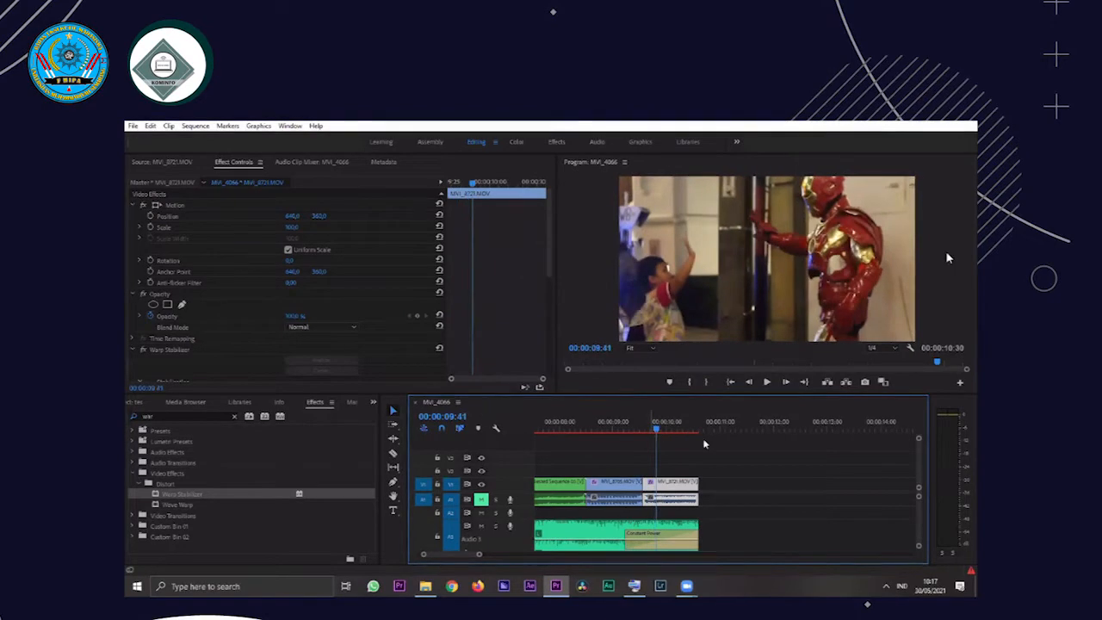
left_click(670, 490)
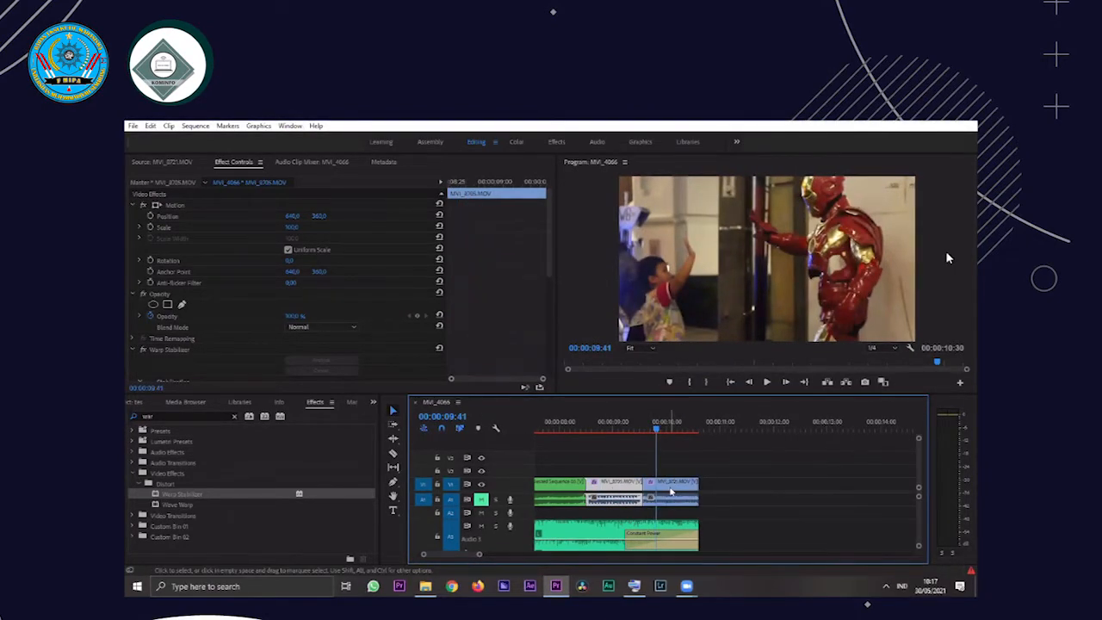
left_click(672, 492)
key("End")
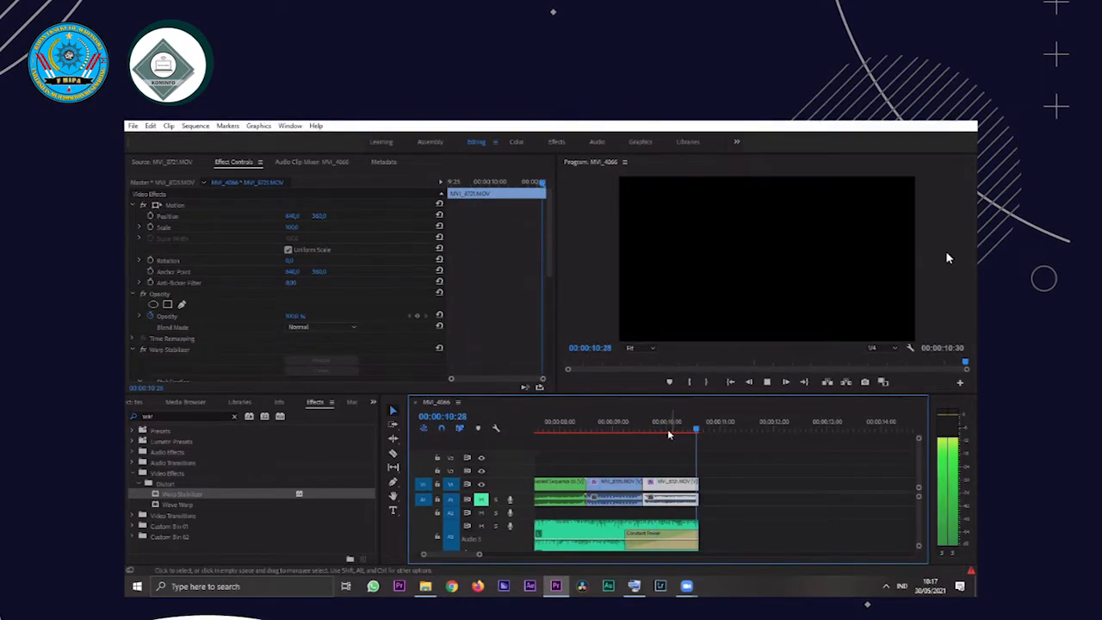
Set the Warp Stabilizer Smoothness of the last clip on V1 to 1 % and replay the clip
left_click_drag(549, 242, 552, 269)
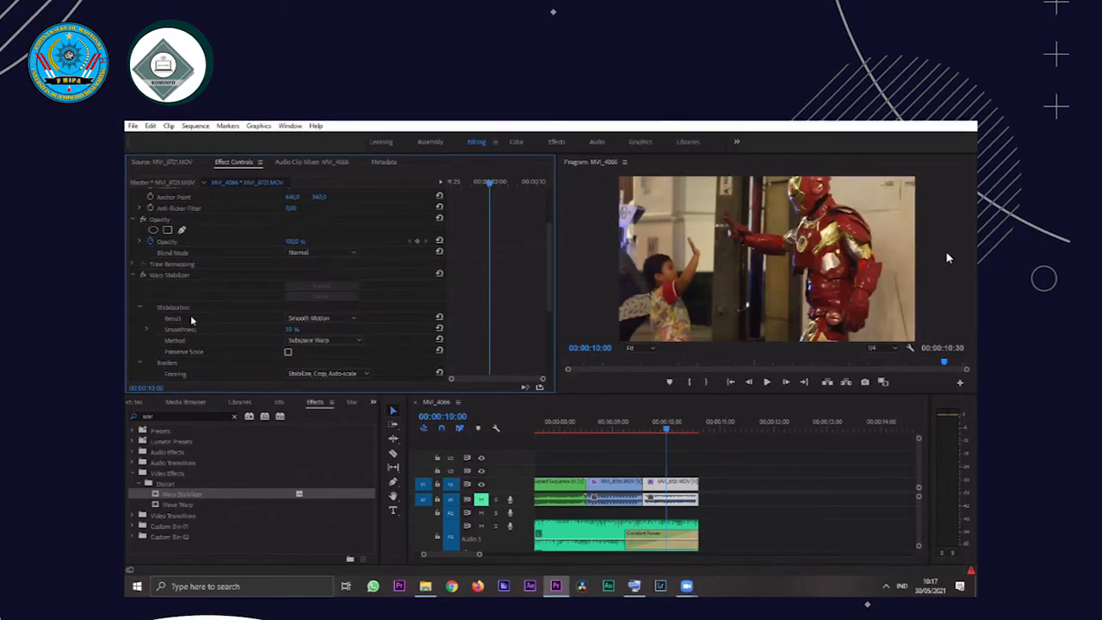
type("1")
key("Return")
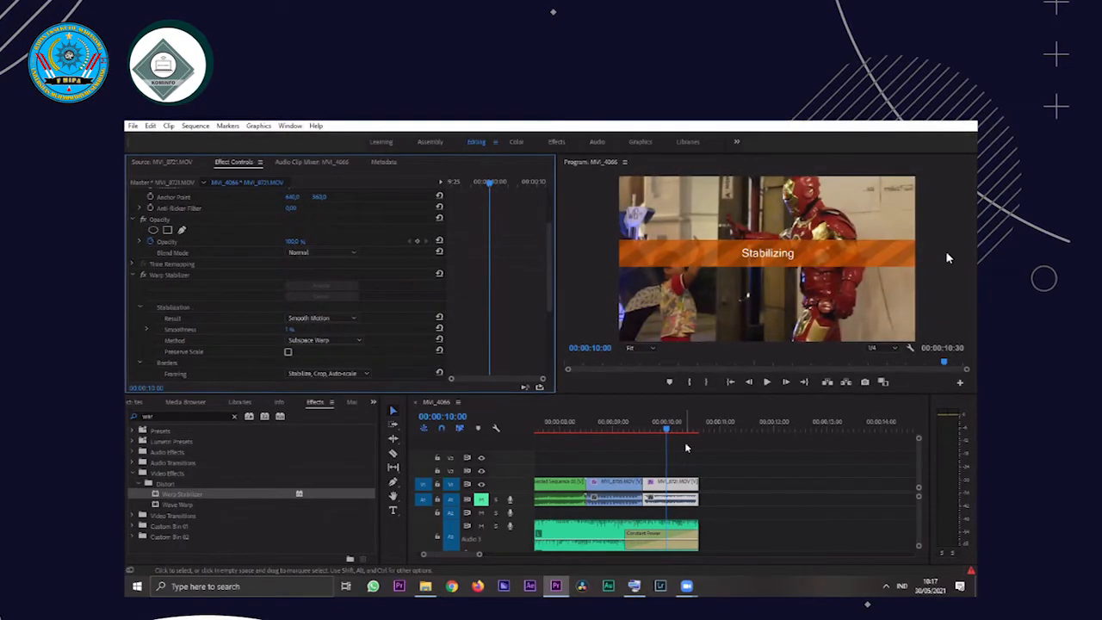
key("space")
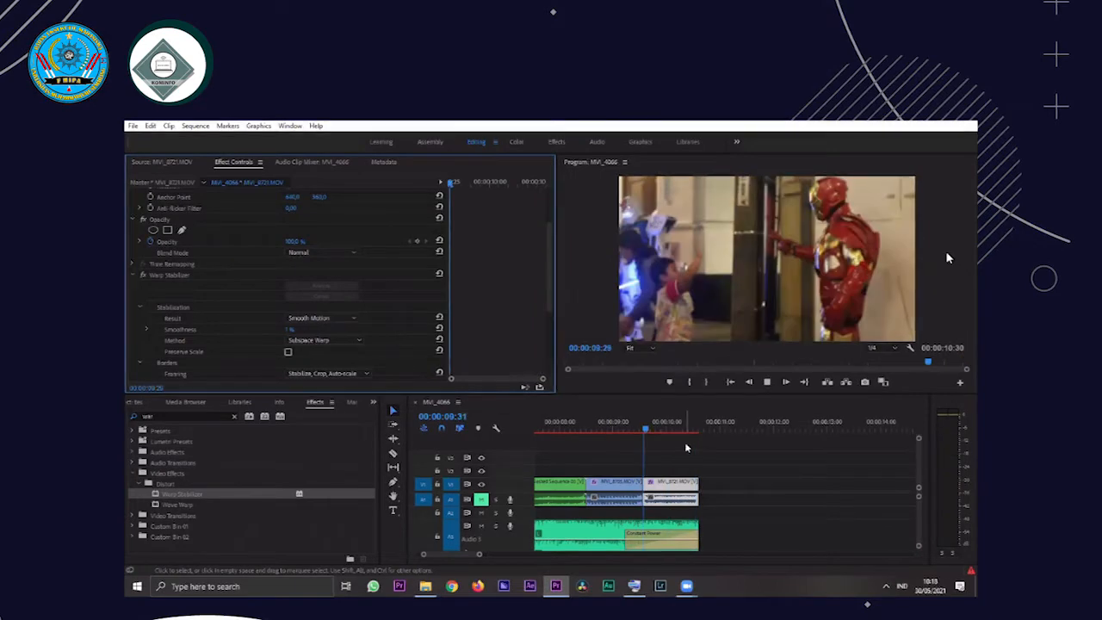
Play the whole sequence from 00:00:00:00 to review all clips, and return the playhead to the start
left_click(590, 363)
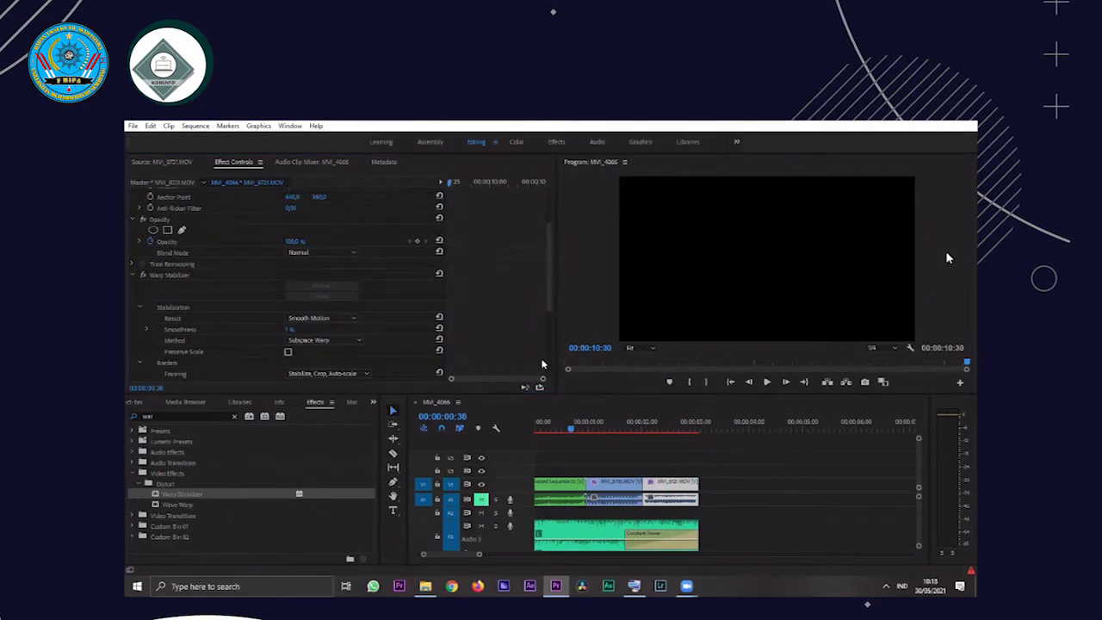
key("space")
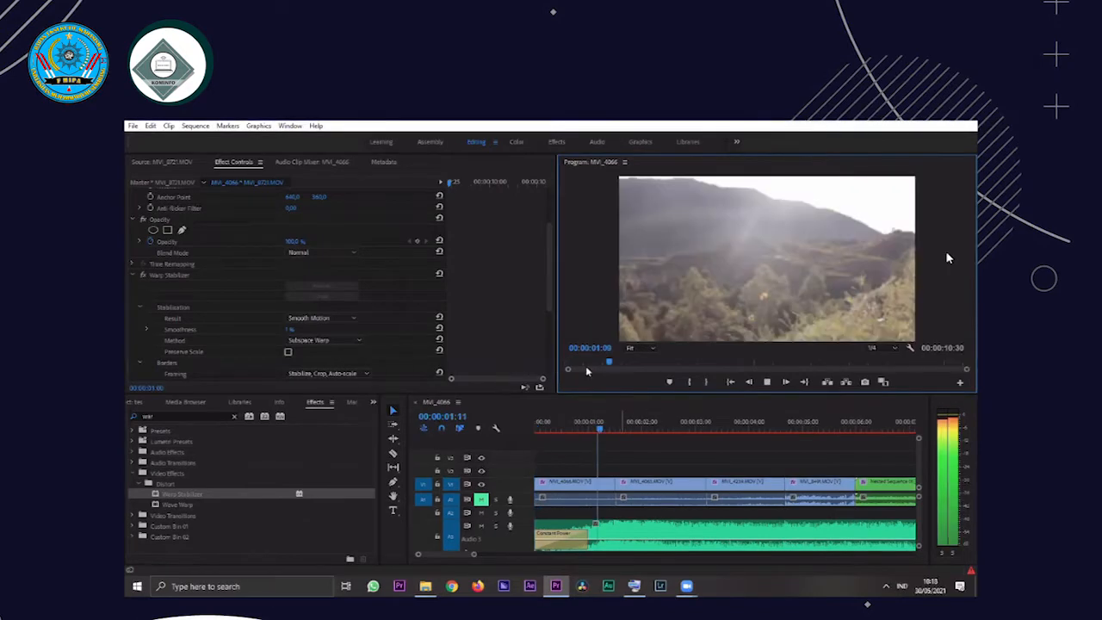
left_click_drag(631, 362, 562, 362)
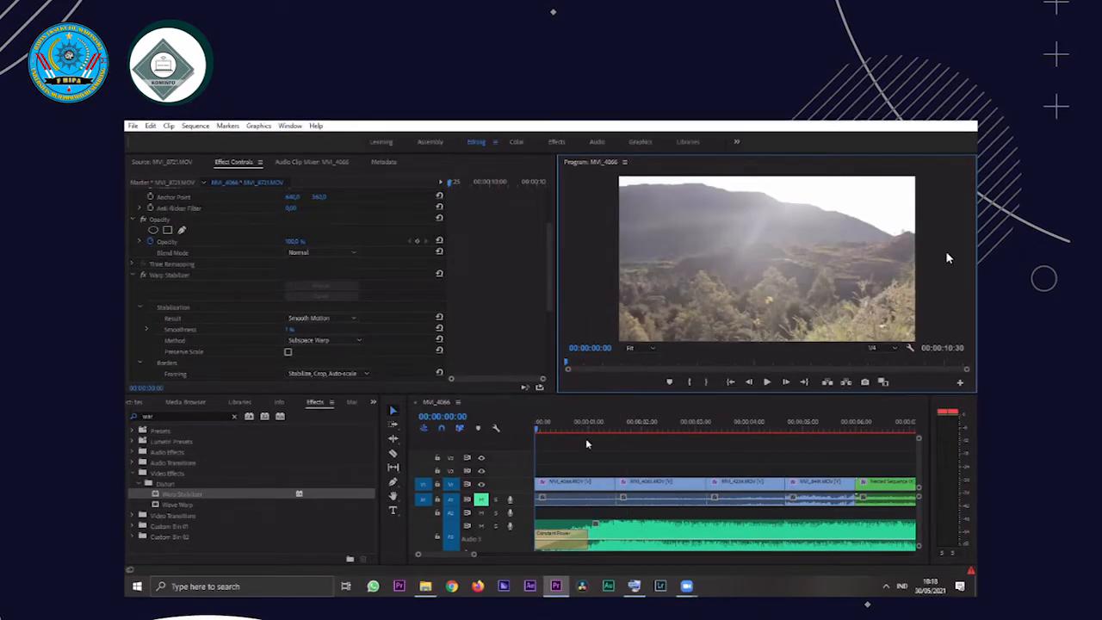
key("space")
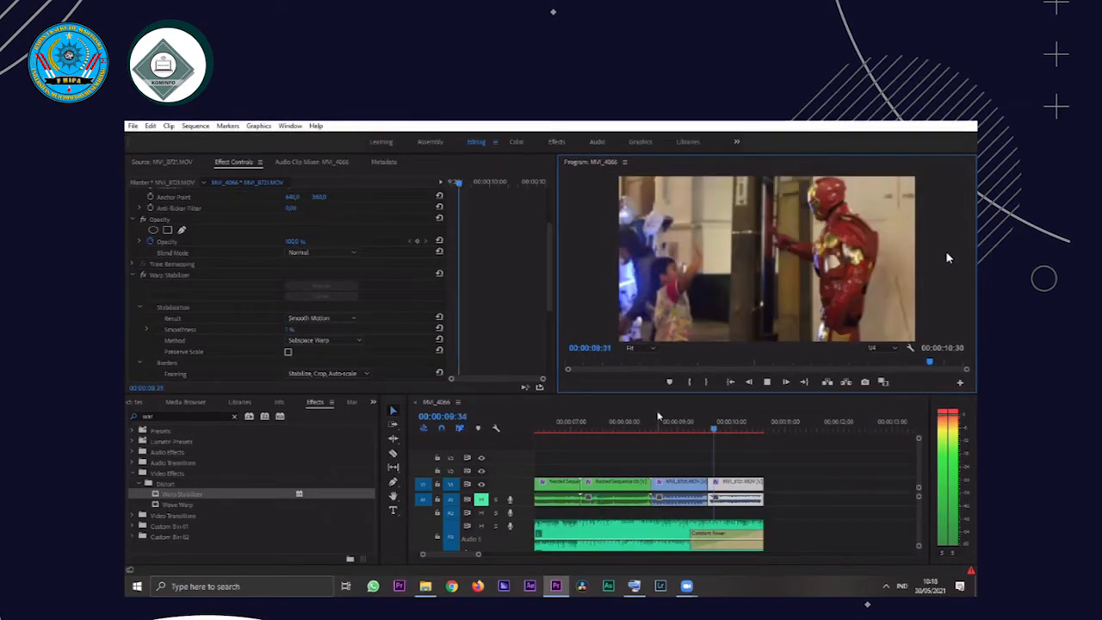
key("Home")
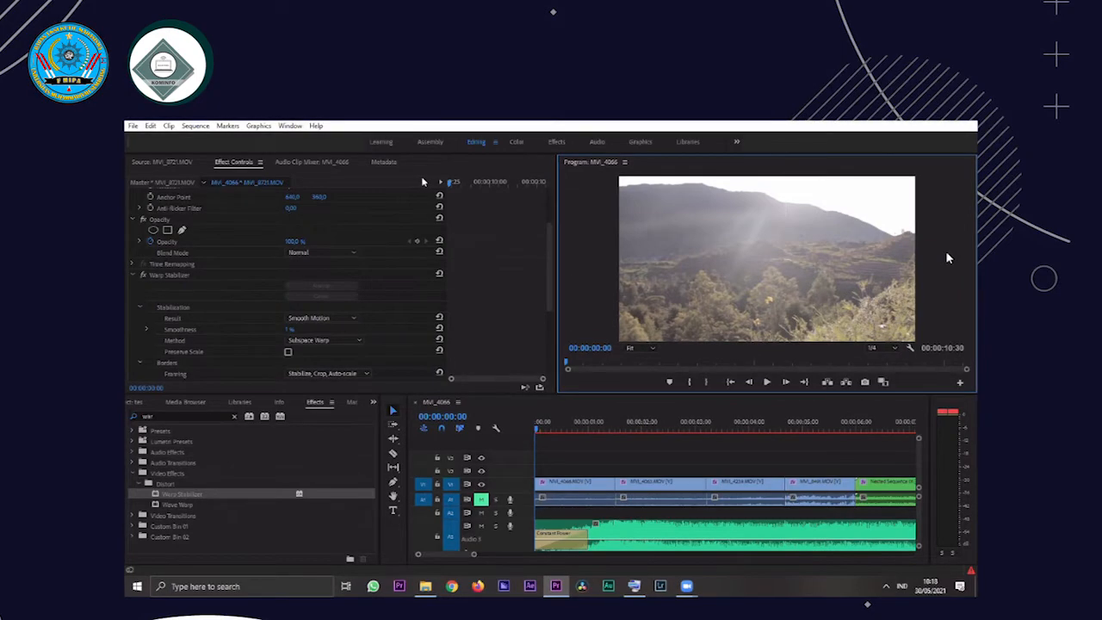
Save the project and play the sequence from the start, stopping at 00:00:04:12
left_click(538, 375)
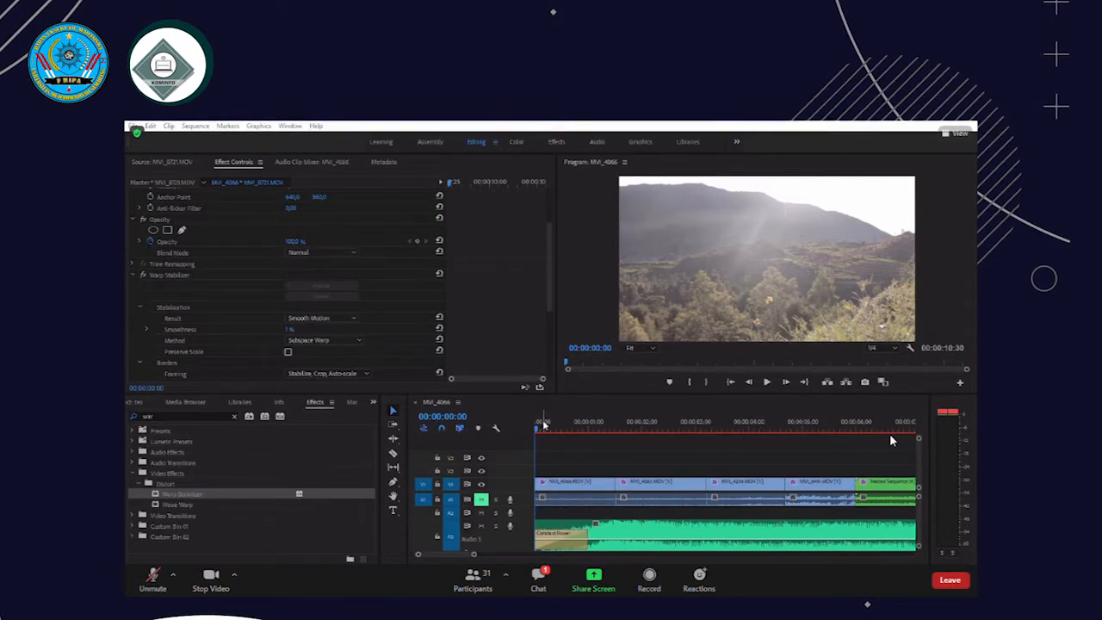
key("ctrl+s")
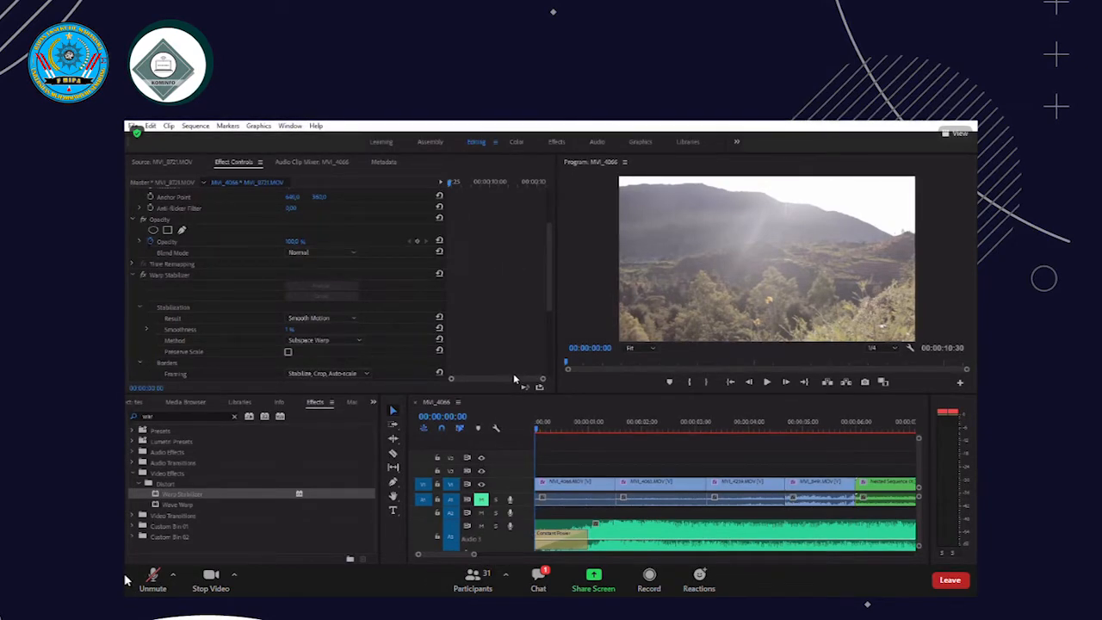
left_click(766, 384)
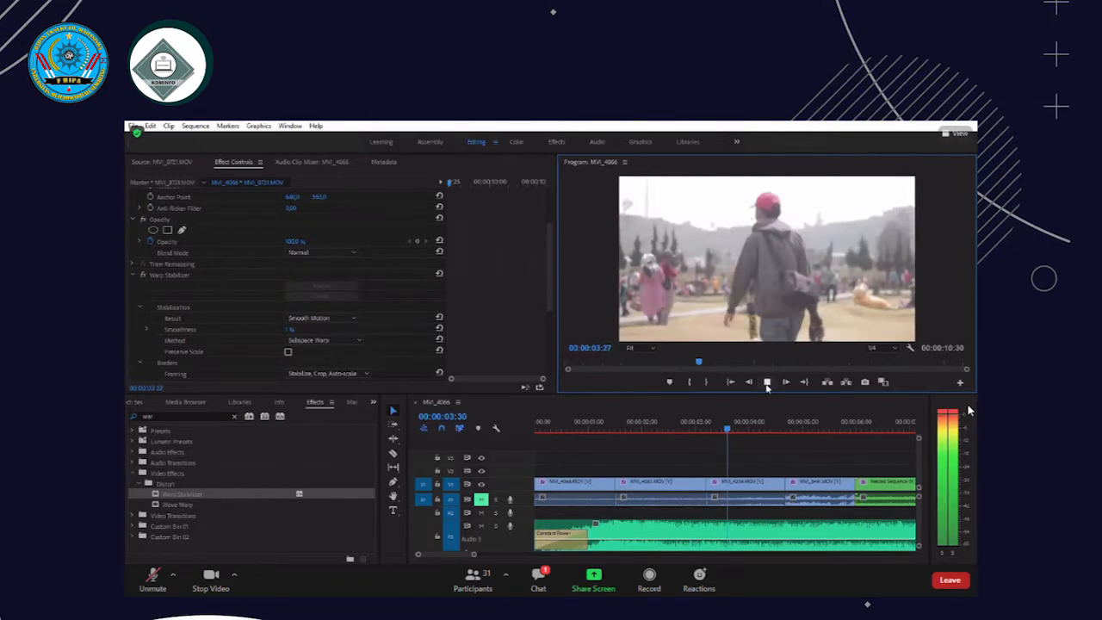
left_click(766, 382)
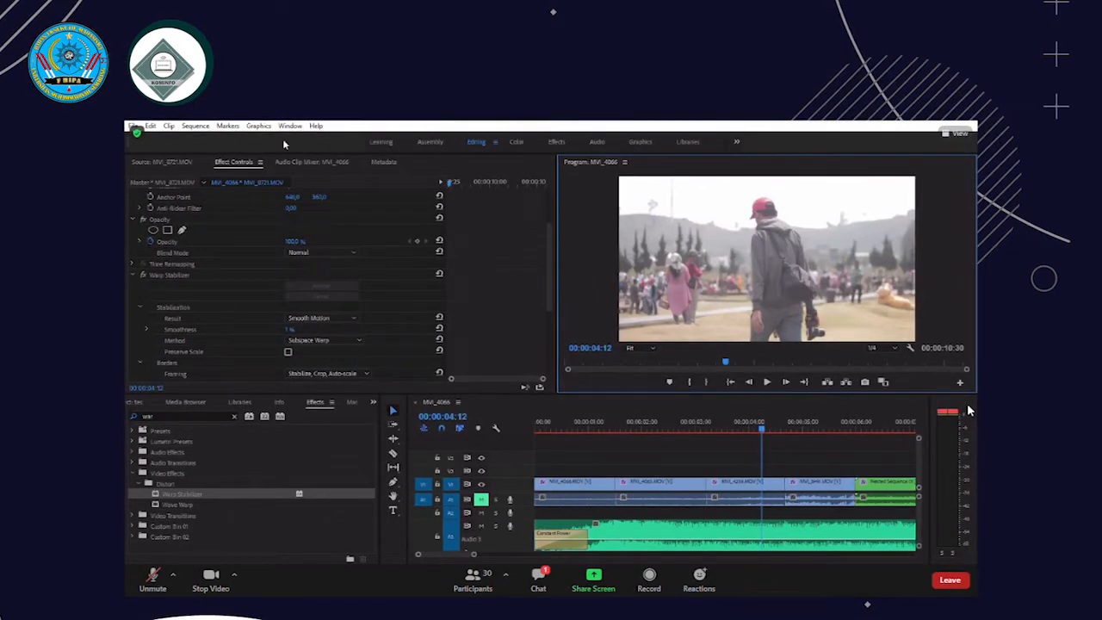
Detach the workspace bar from the top of the main window into a floating panel
left_click(746, 141)
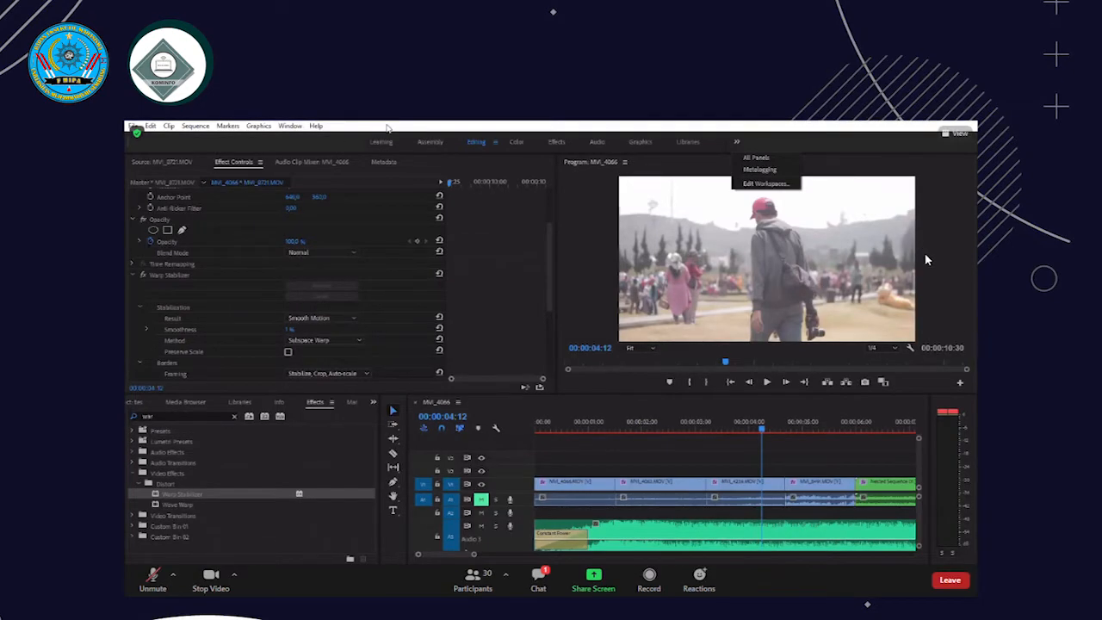
left_click(323, 126)
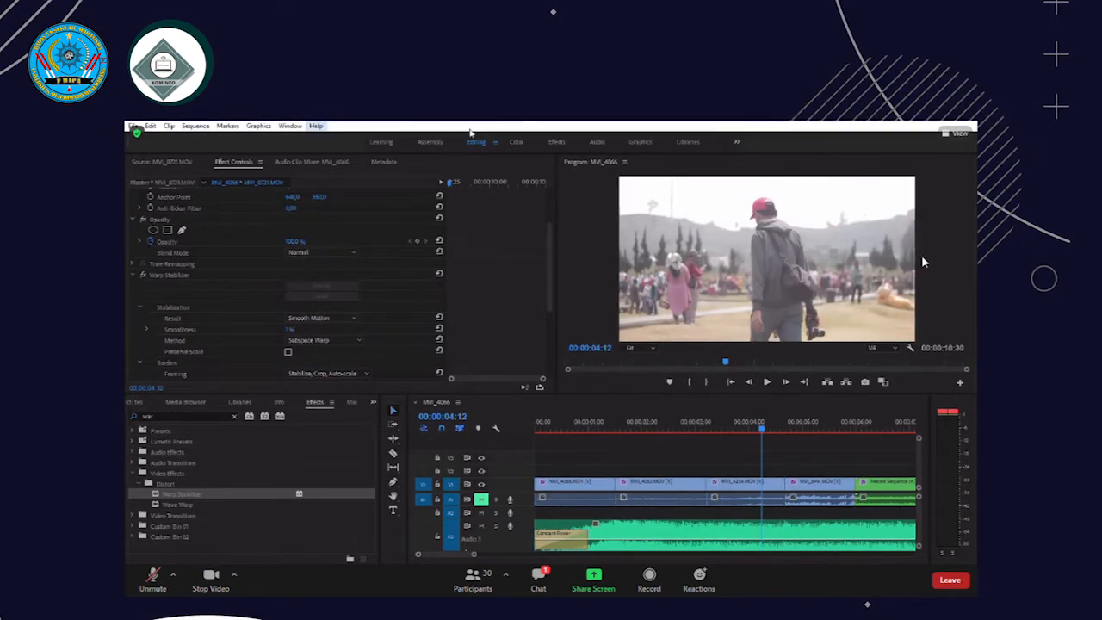
left_click(253, 139)
left_click_drag(127, 136, 362, 130)
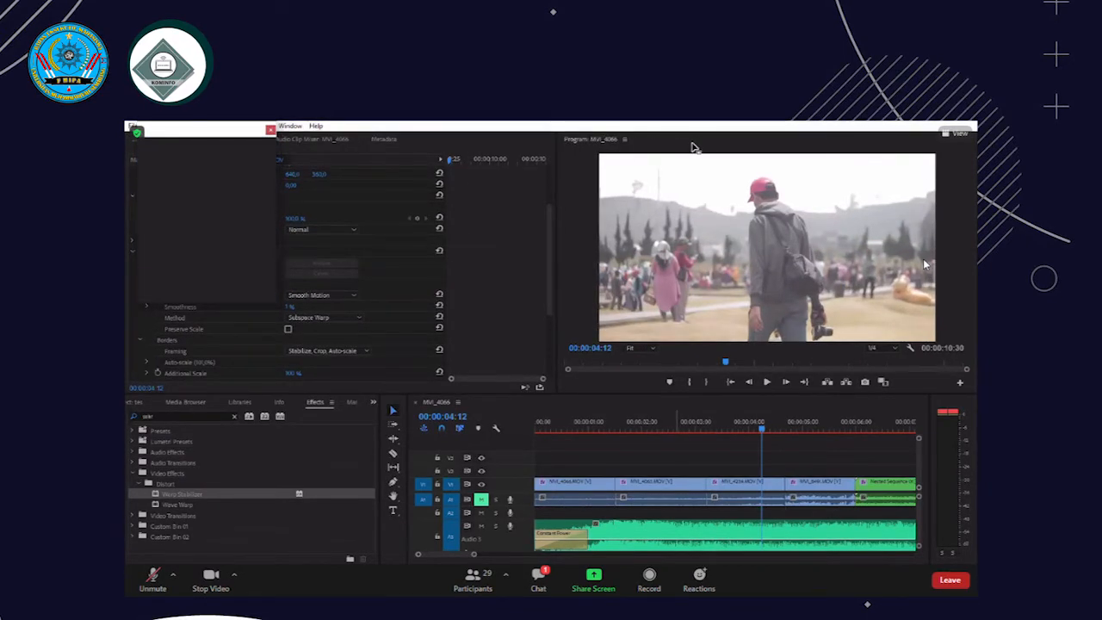
left_click(541, 132)
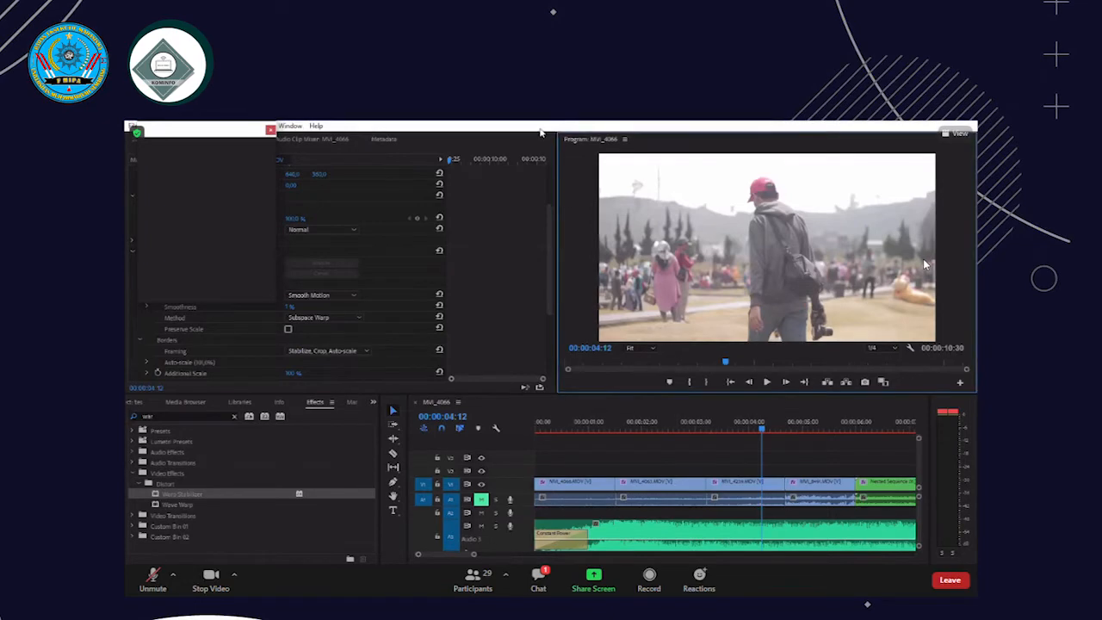
Bring the Project panel and the Audio Clip Mixer to the front of their panel groups
left_click(384, 139)
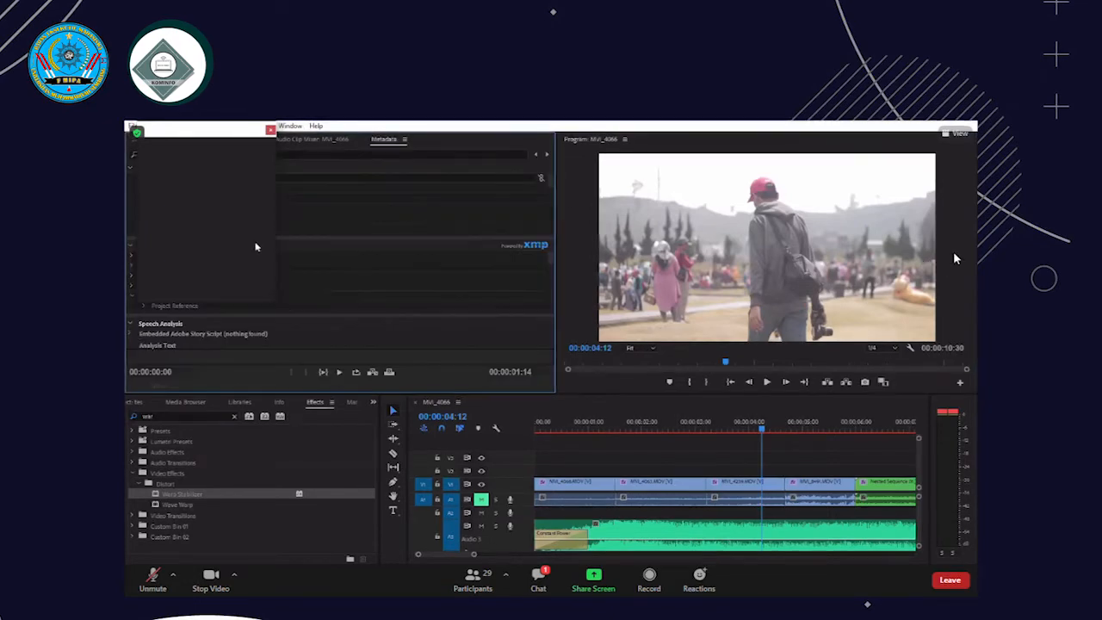
left_click(583, 454)
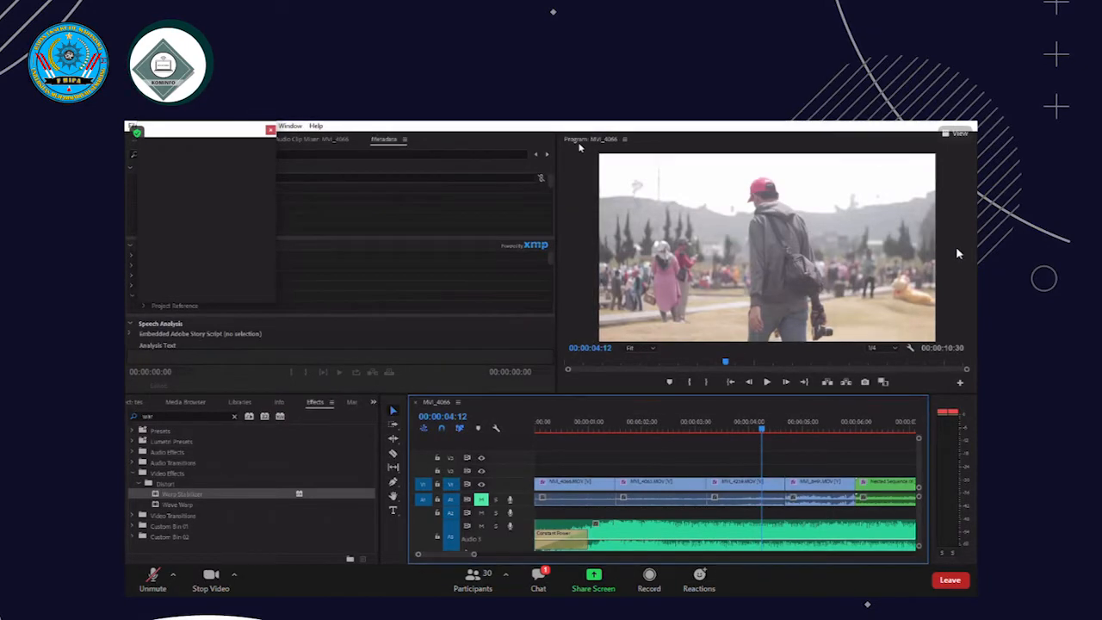
left_click(136, 402)
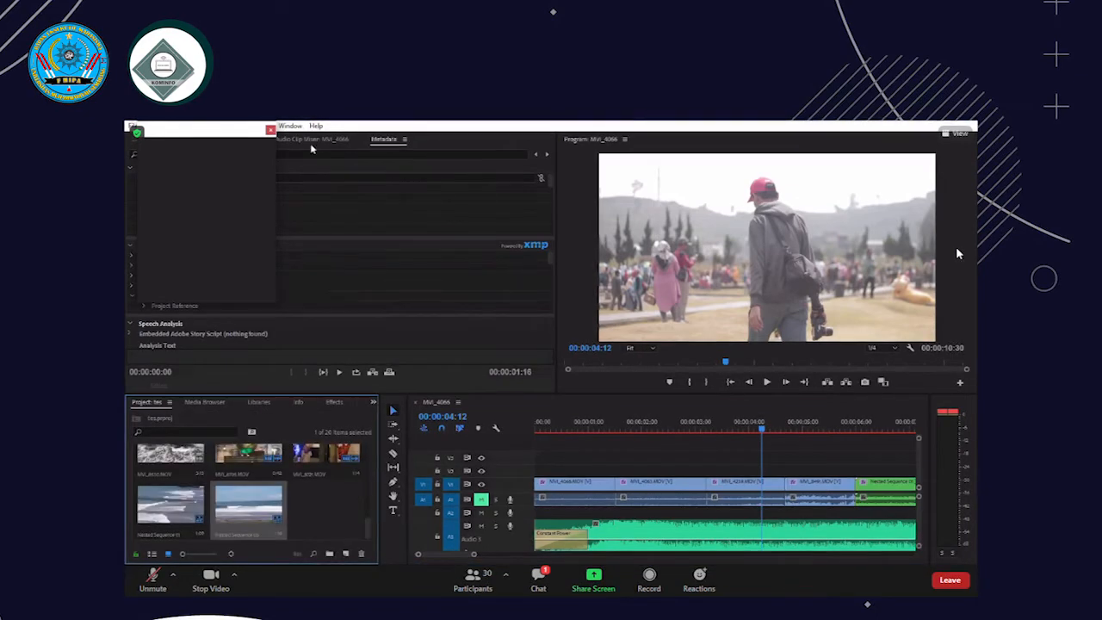
left_click(310, 138)
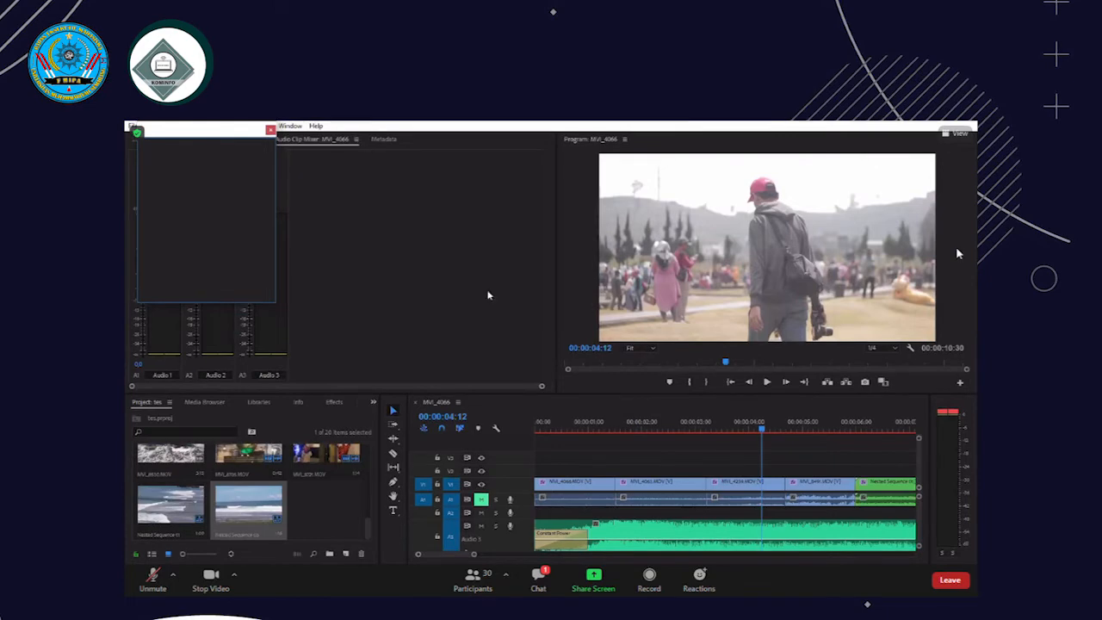
left_click(384, 140)
left_click(336, 141)
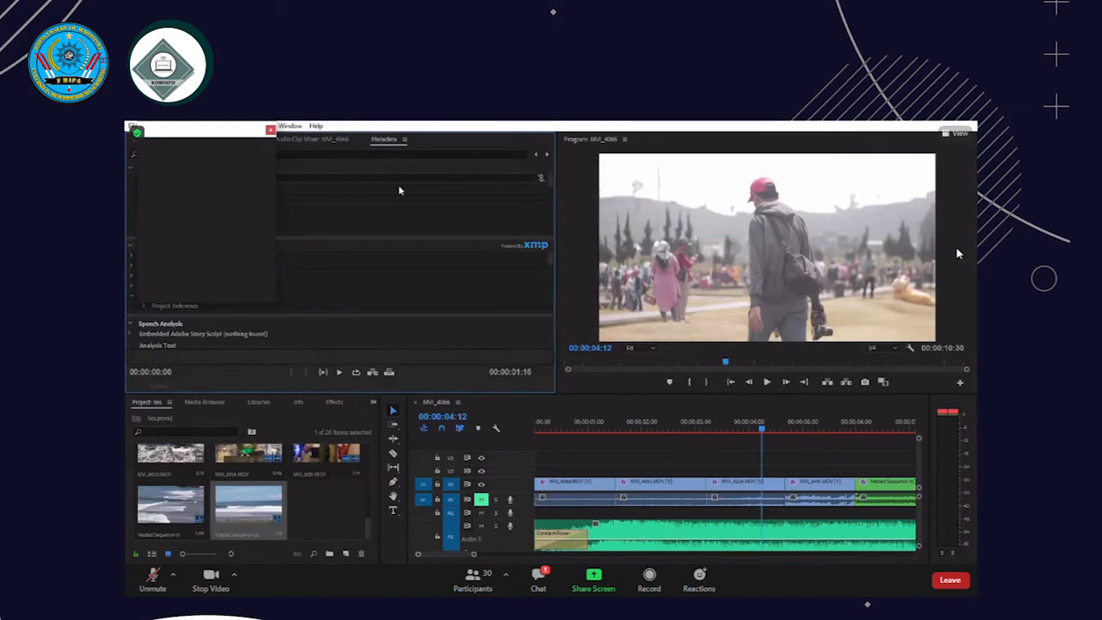
left_click(615, 438)
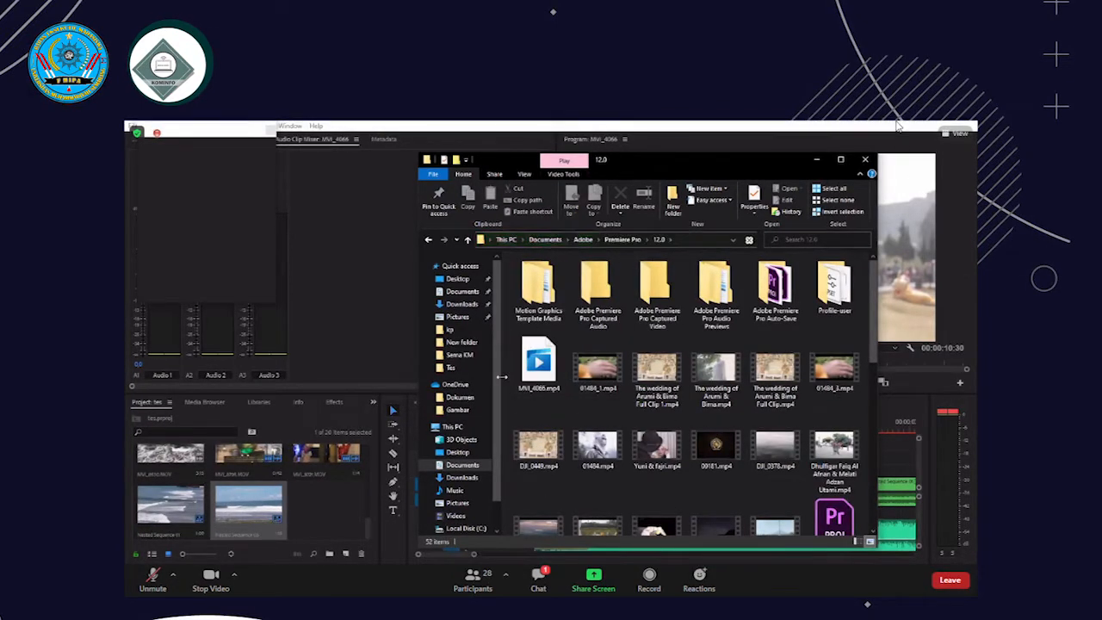
Open the exported MP4 from the Premiere Pro 12.0 folder in the video player, watch the playback, and close the player
left_click(532, 362)
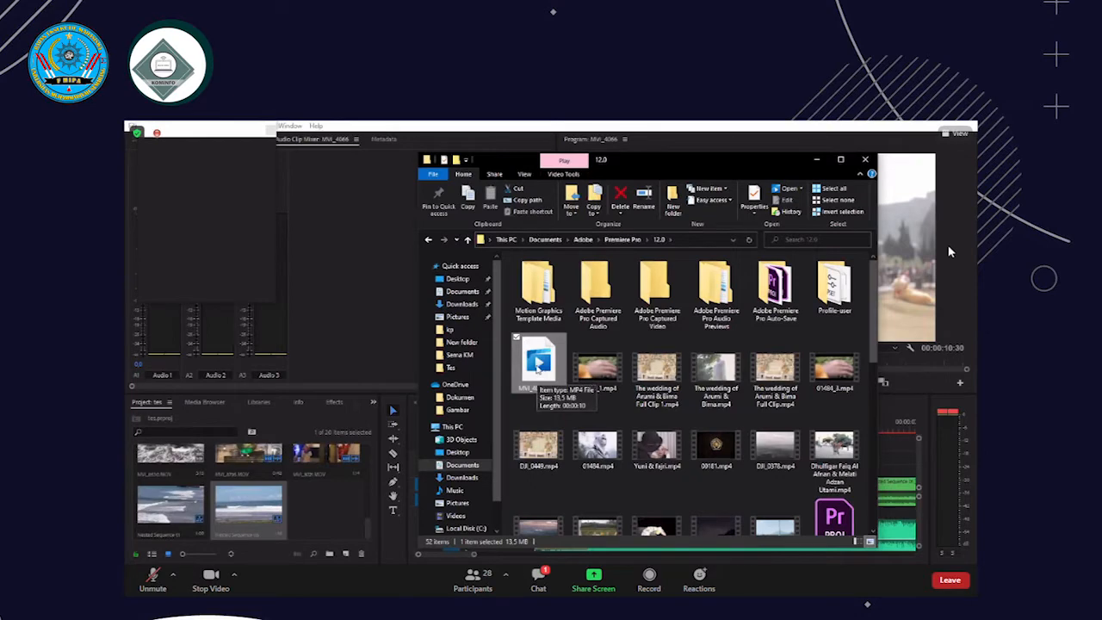
double_click(537, 383)
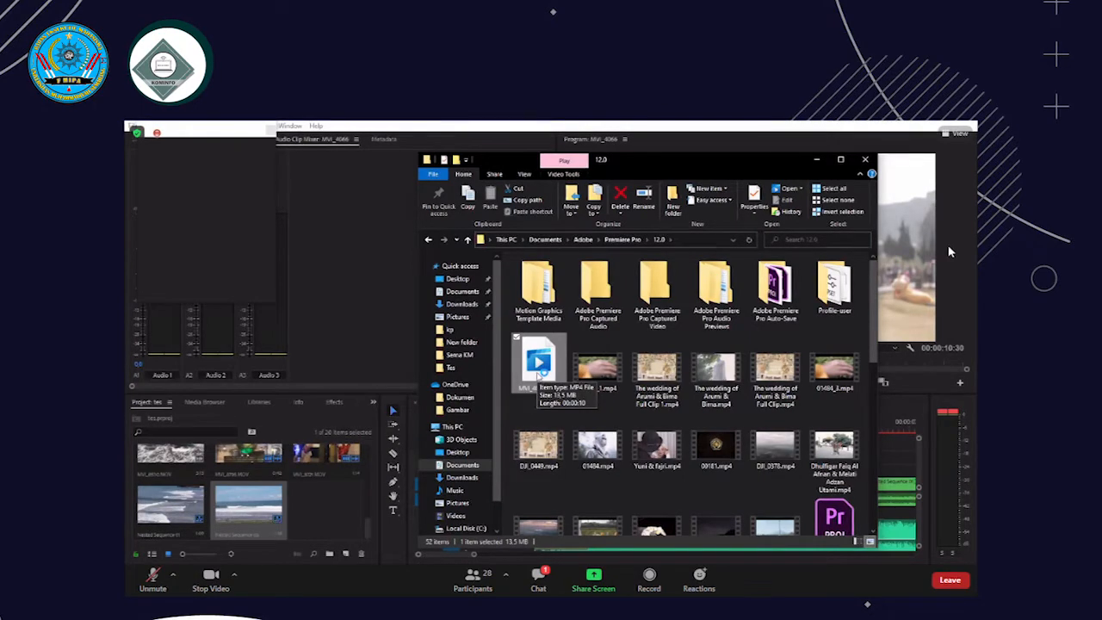
double_click(539, 371)
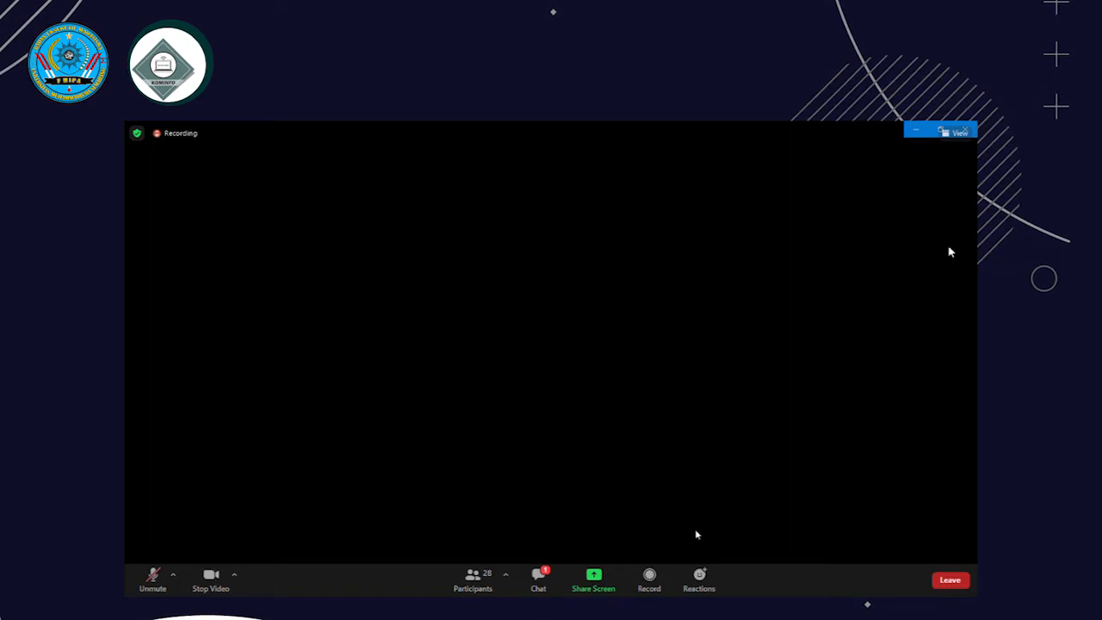
mouse_move(713, 528)
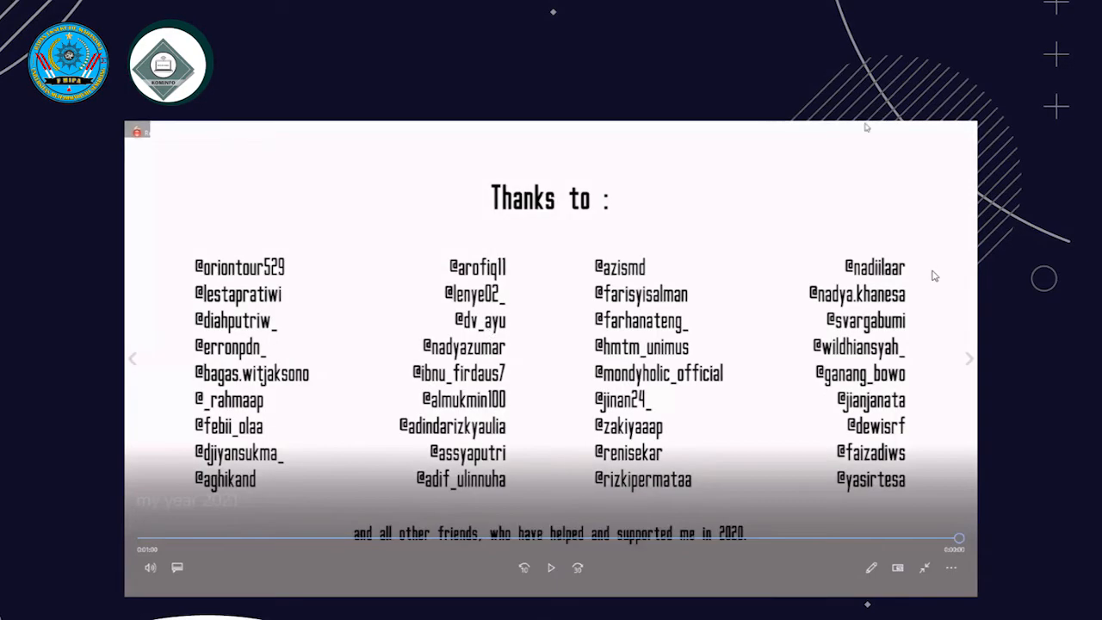
left_click(974, 125)
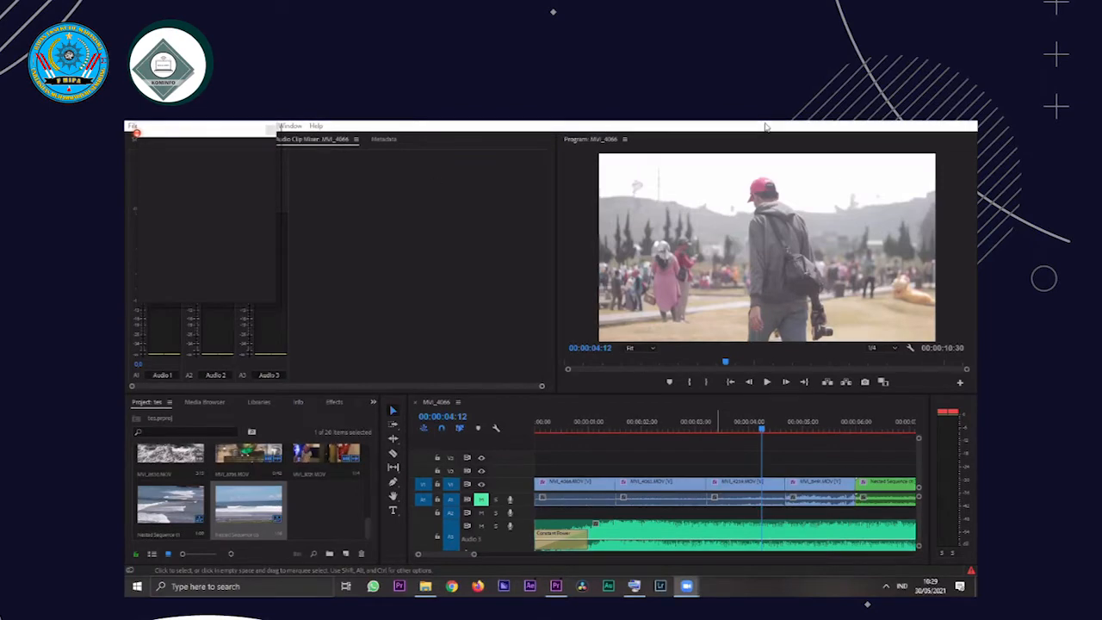
Switch to the Zoom meeting, unmute and mute the microphone again, and check the meeting chat
left_click(738, 390)
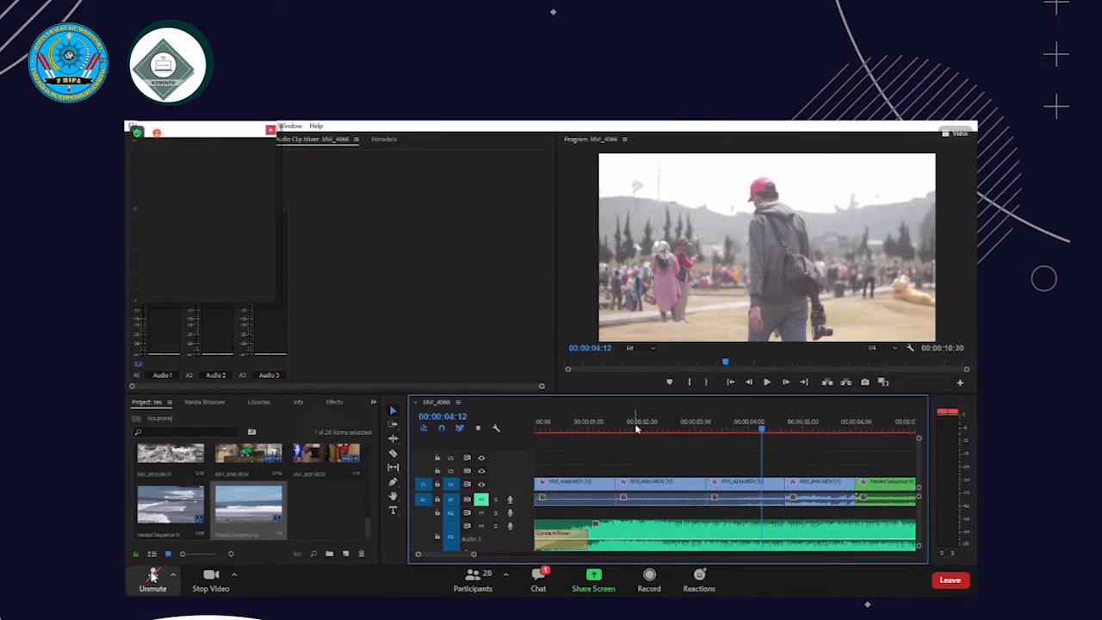
left_click(532, 590)
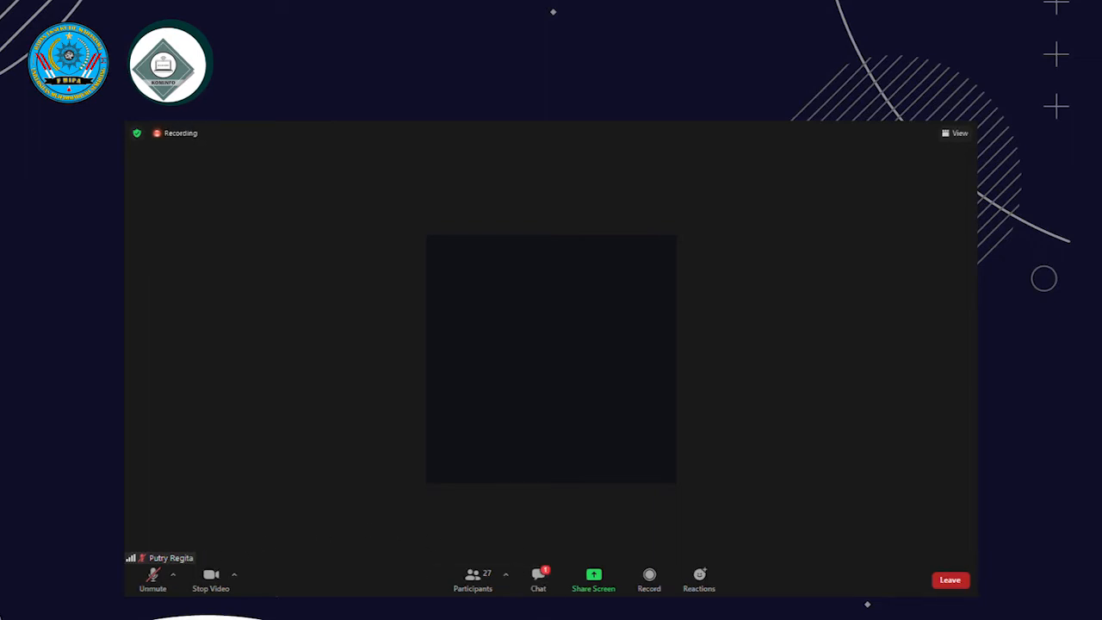
left_click(153, 579)
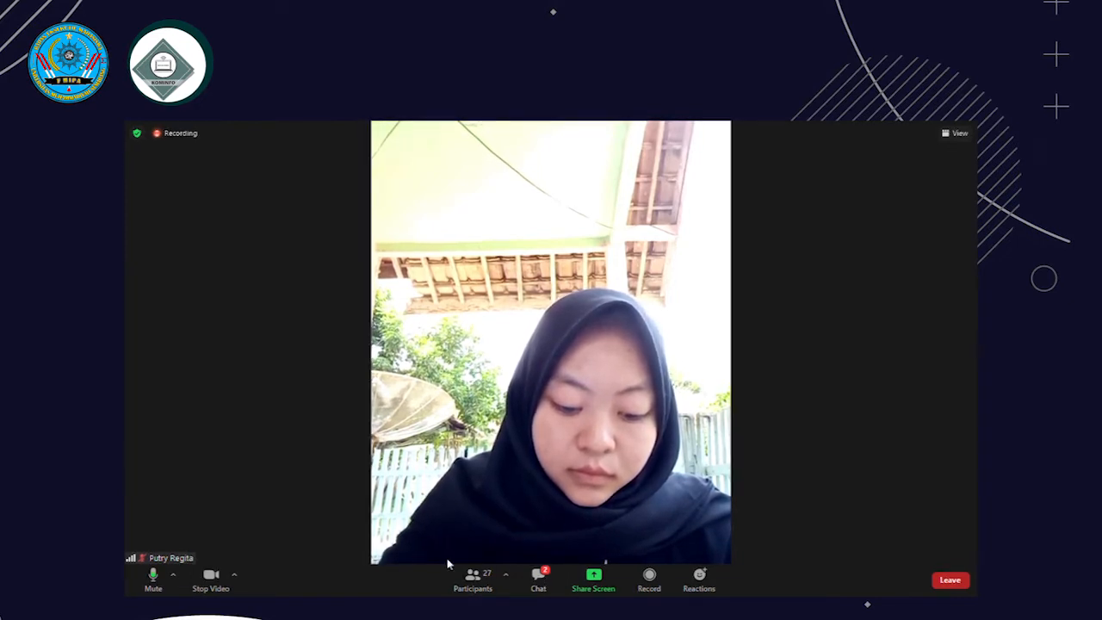
left_click(153, 582)
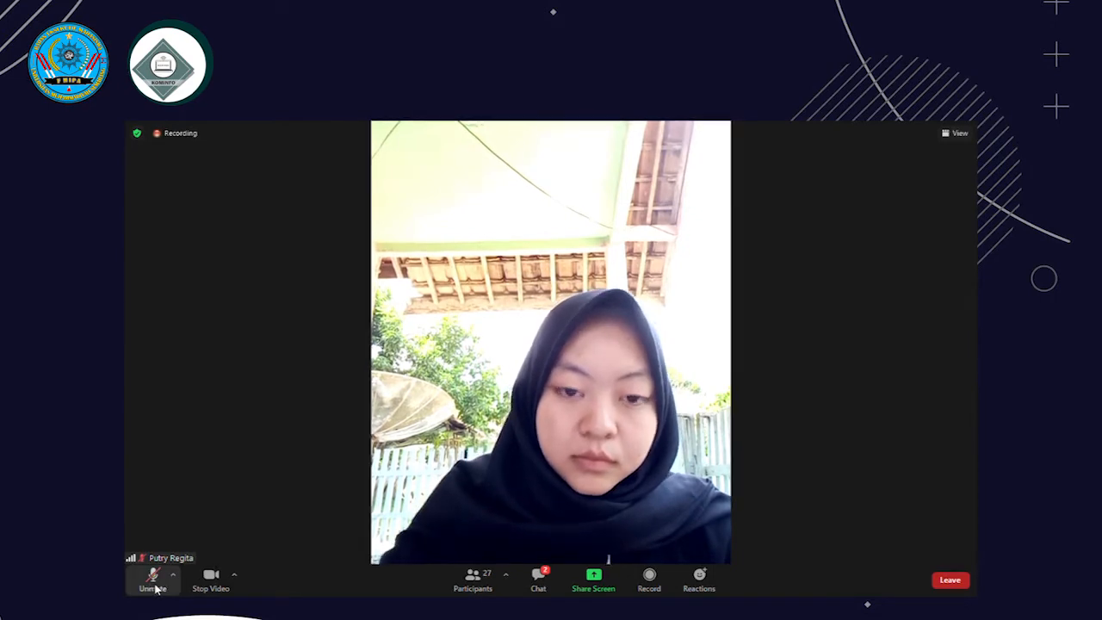
left_click(527, 583)
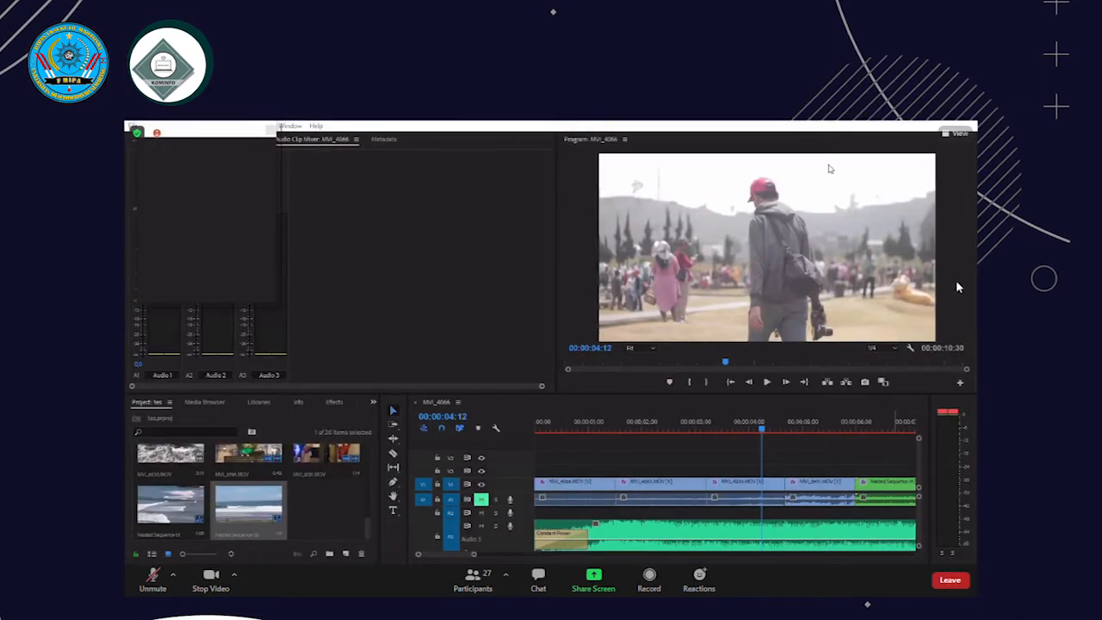
Scrub through the early clips of the sequence and place the playhead at 00:00:09:27 near its end
left_click(709, 420)
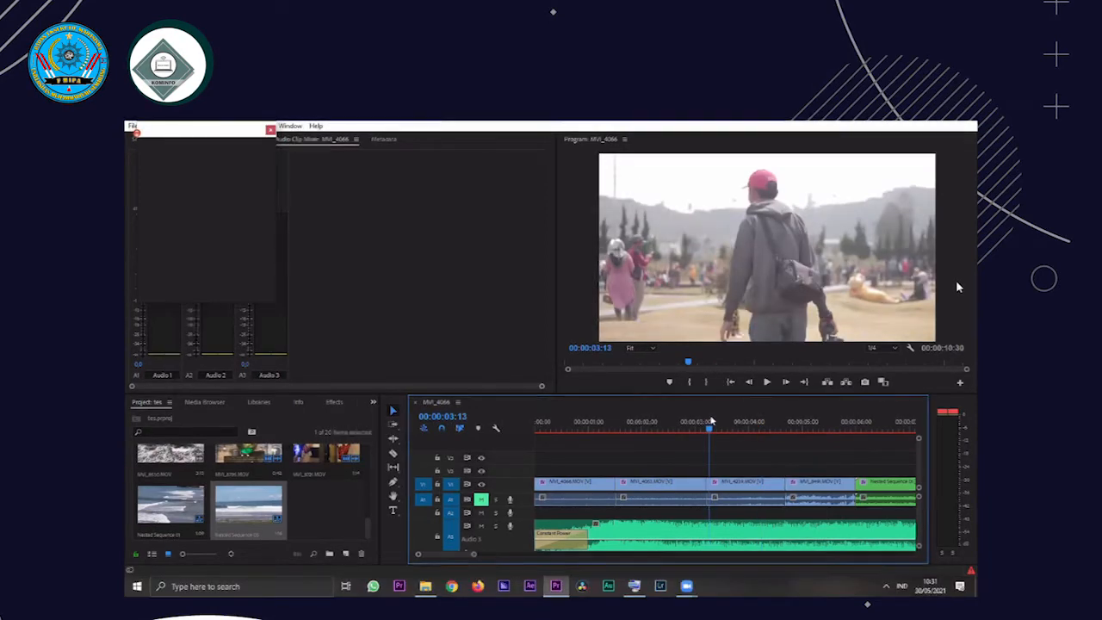
left_click(601, 425)
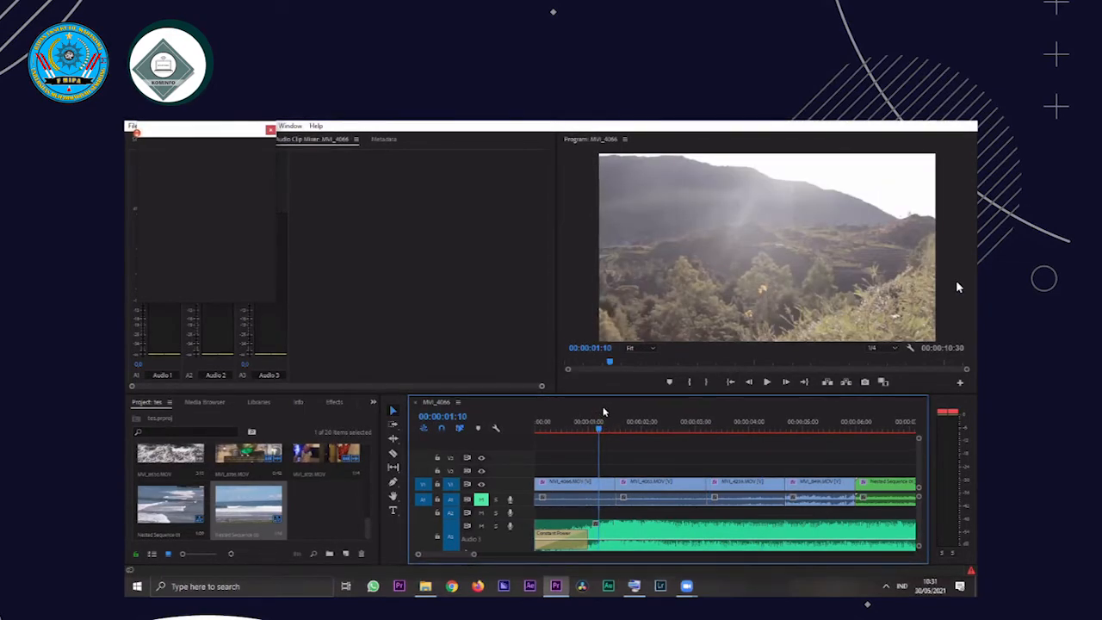
left_click(612, 426)
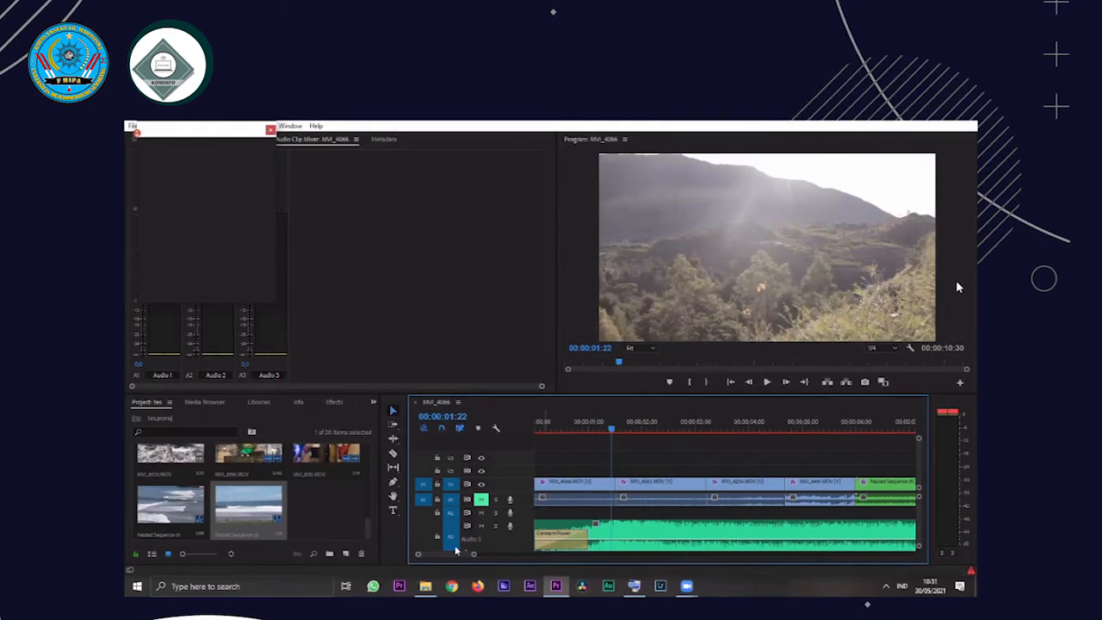
scroll(451, 557, "down", 5)
left_click(654, 426)
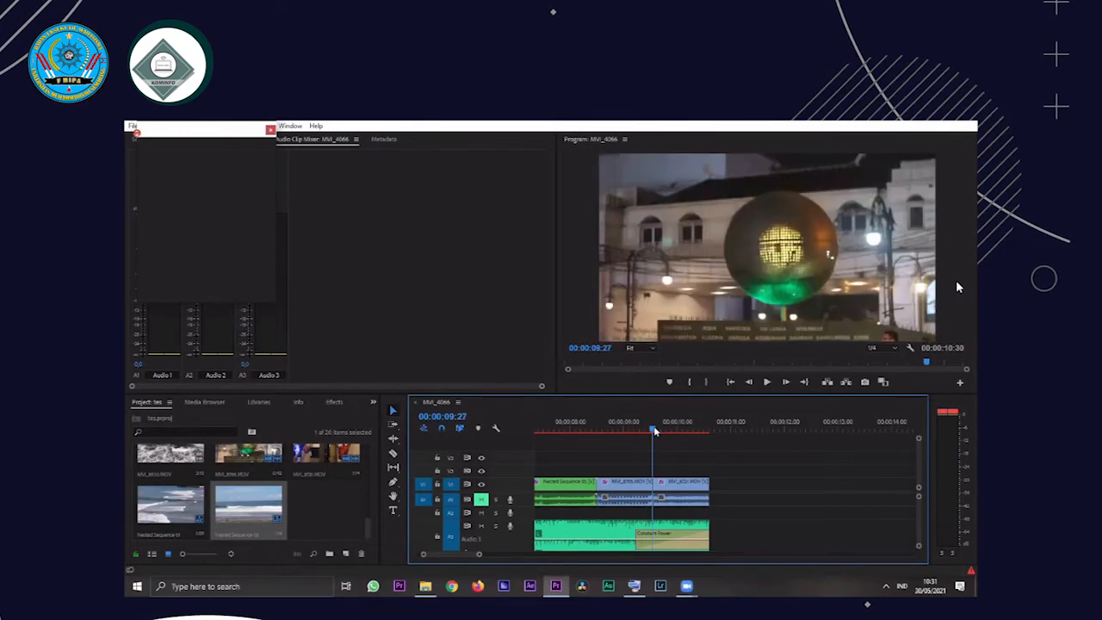
Find the mosque clip in the project media and open it in the Source Monitor
scroll(273, 499, "up", 1)
scroll(276, 500, "up", 3)
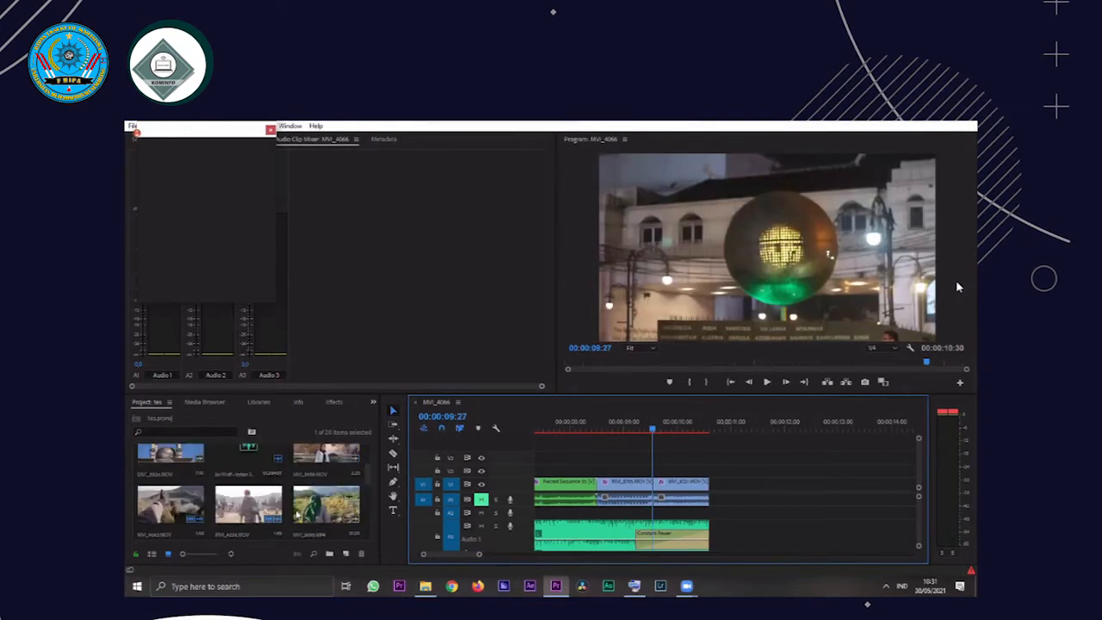
scroll(284, 521, "up", 1)
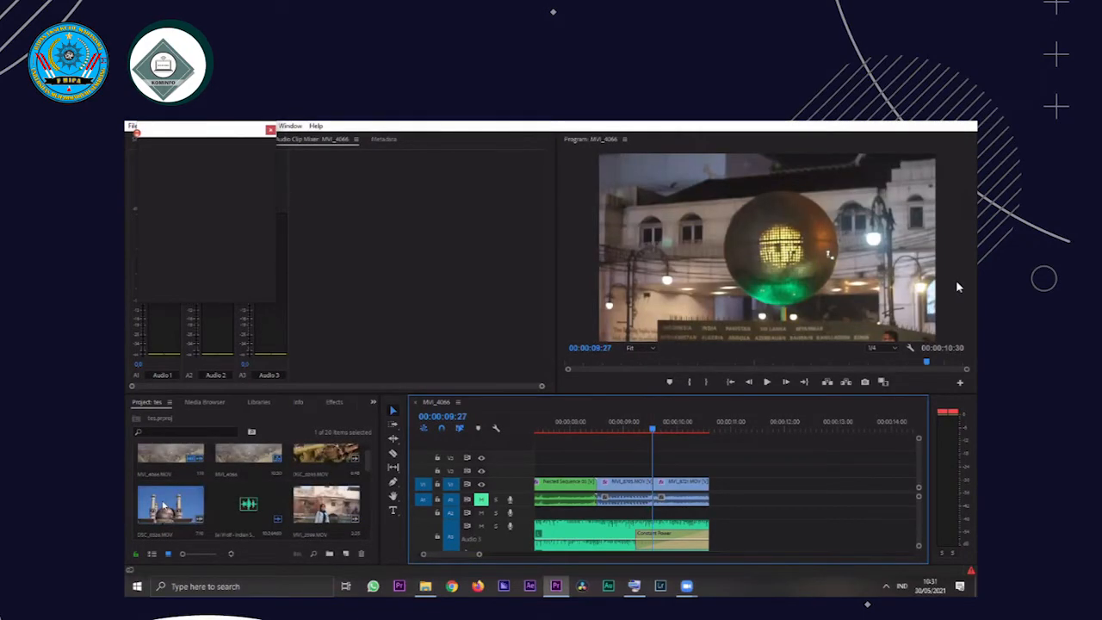
double_click(165, 506)
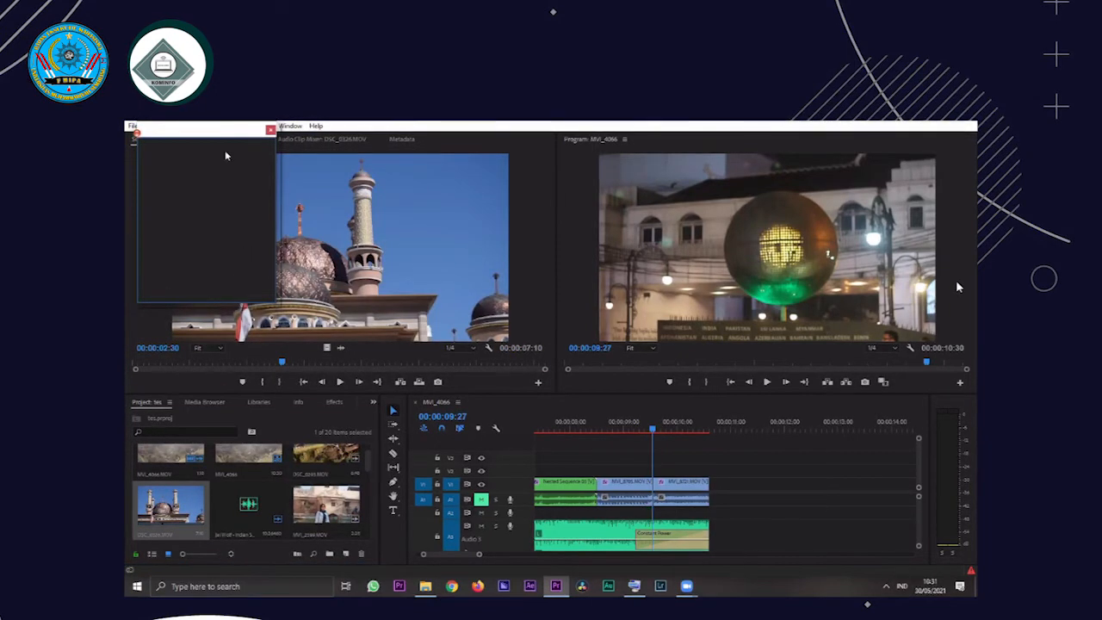
Mark a trial In point past two seconds in the mosque clip and play the source from there
left_click_drag(268, 359, 296, 354)
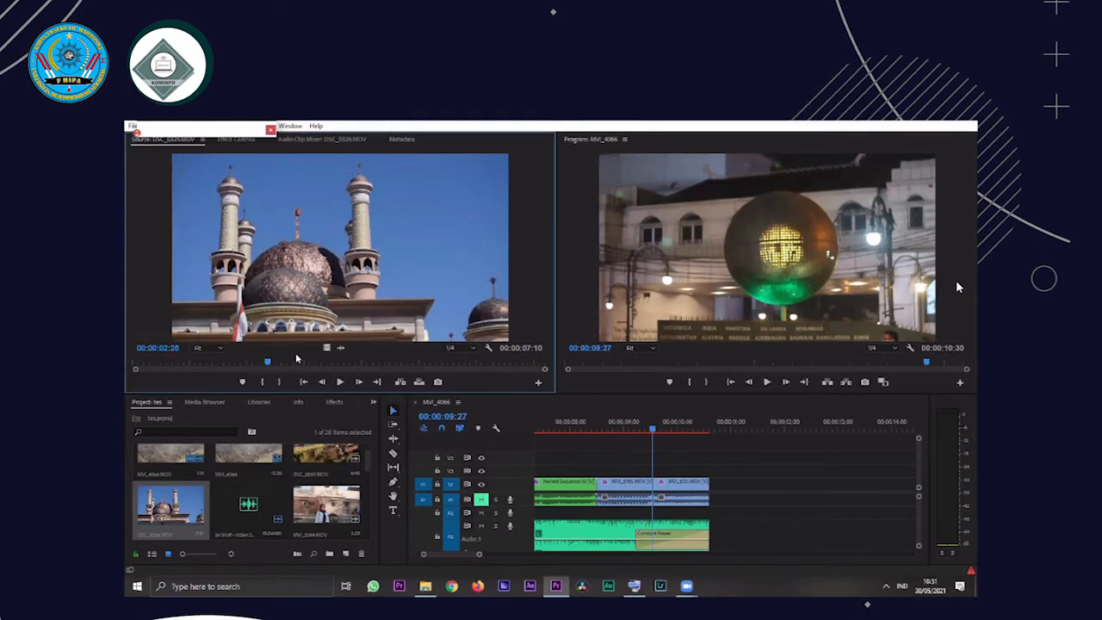
key("i")
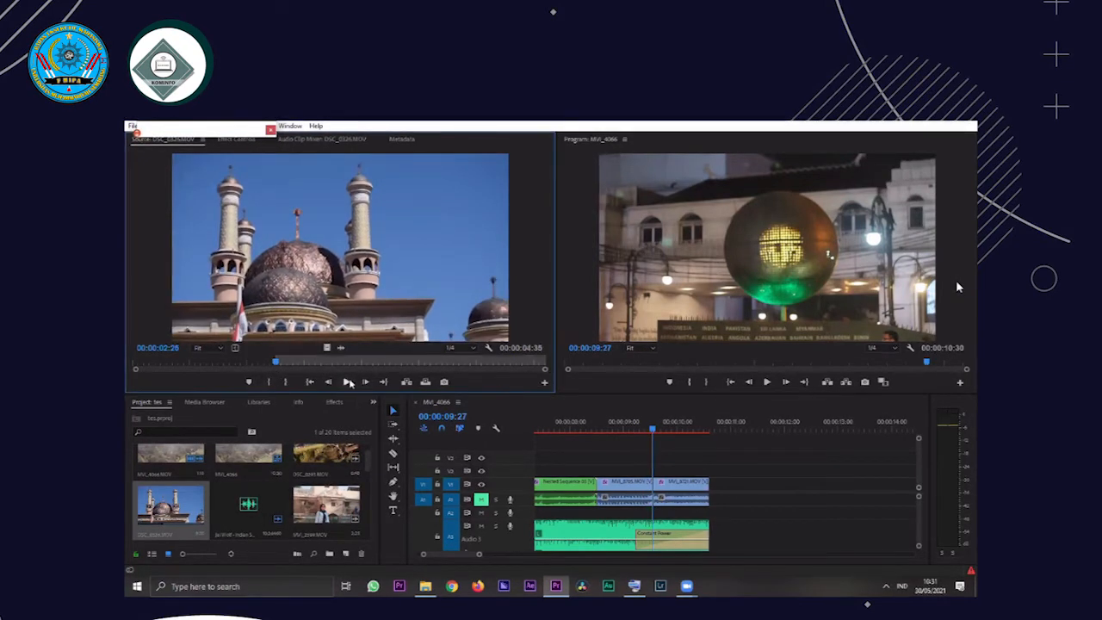
left_click(348, 382)
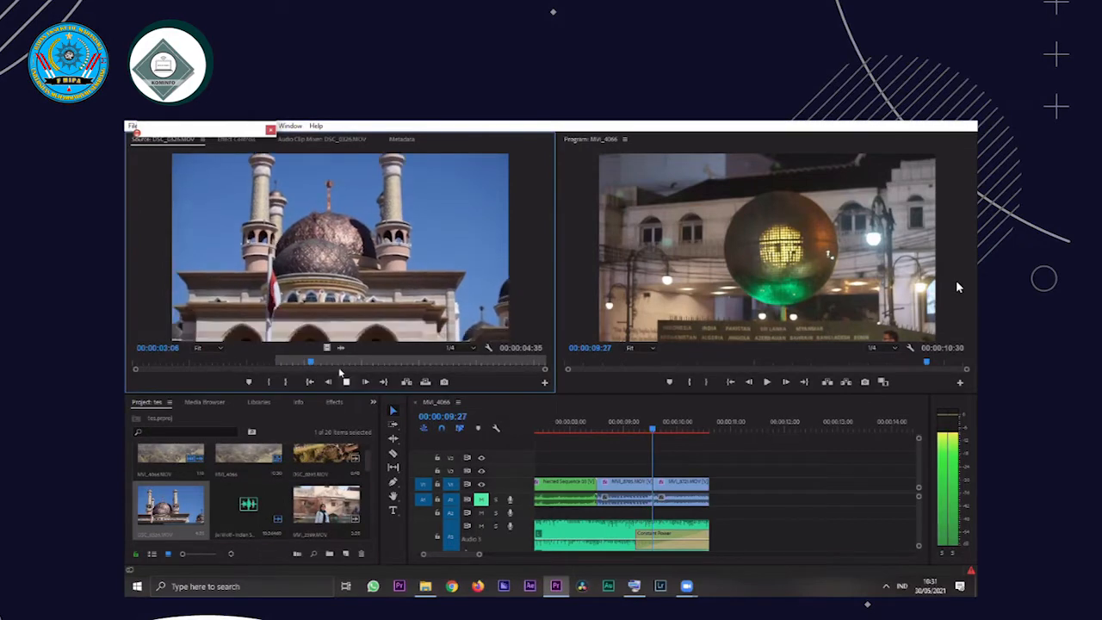
left_click(345, 362)
Mark the mosque clip's In point at 00:00:00:27 and its Out point at 00:00:02:15
left_click(163, 362)
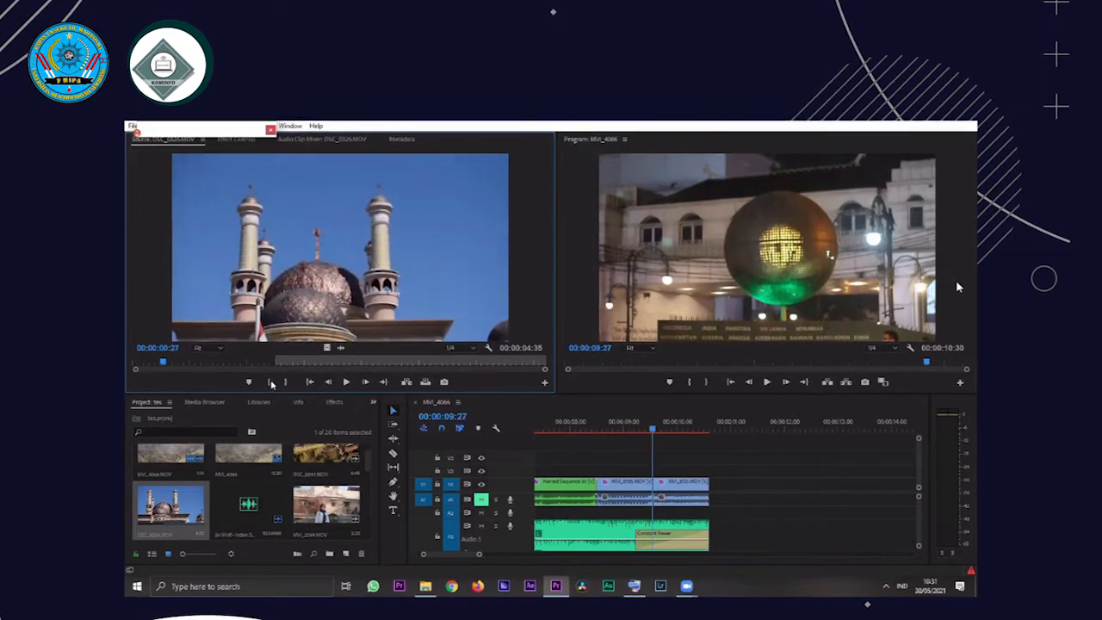
left_click(345, 382)
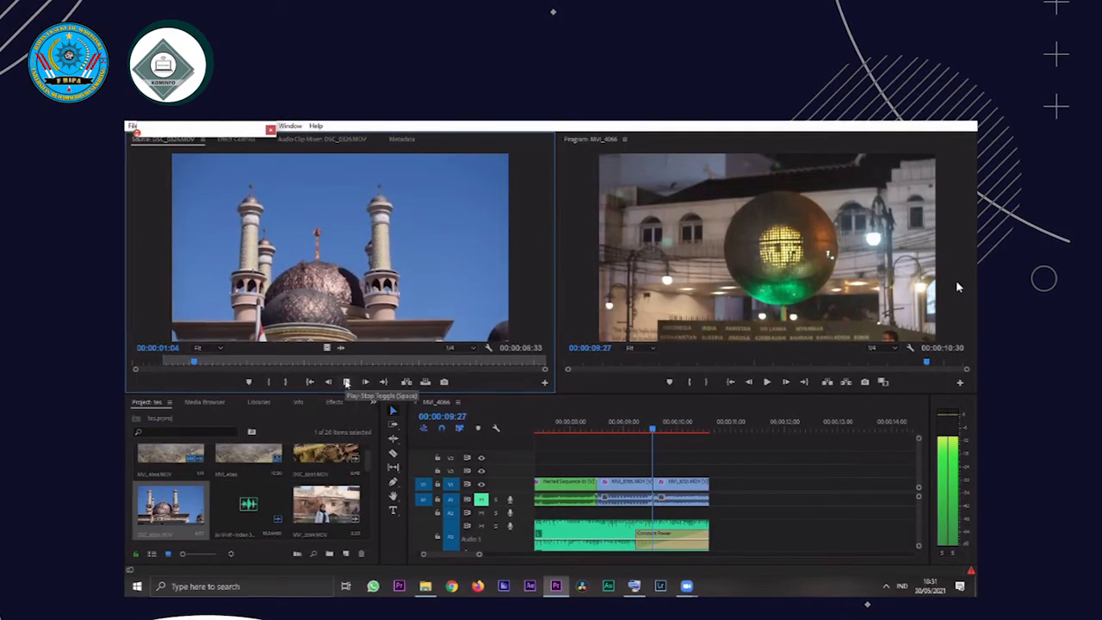
left_click(345, 383)
left_click(286, 382)
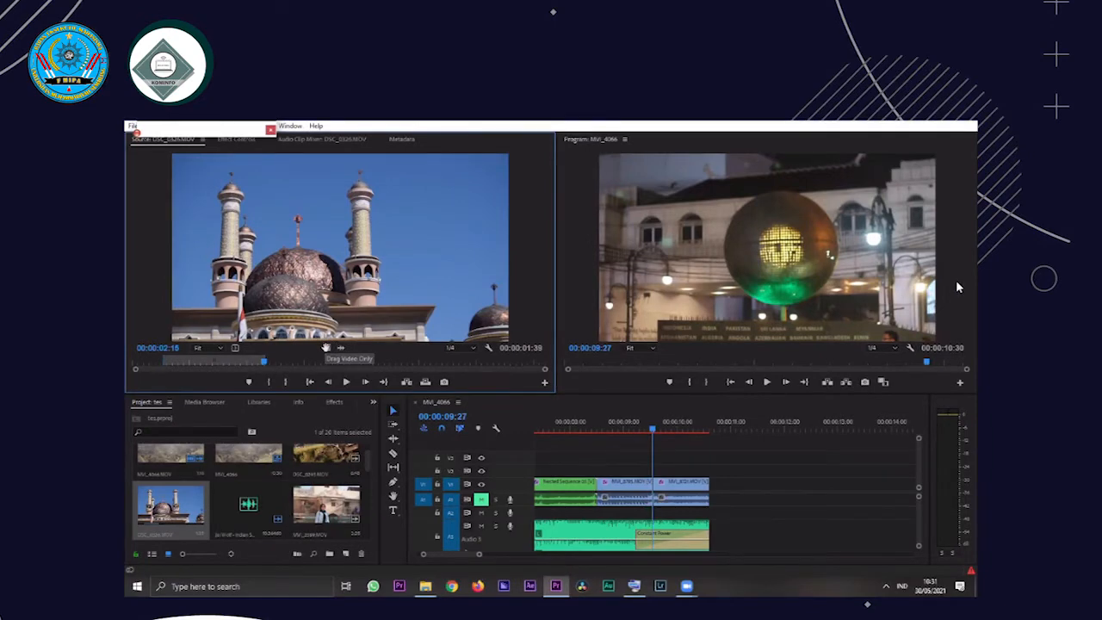
Place the marked mosque range on V1 as video only at 00:00:11:00, and add a second copy with audio directly after it
left_click_drag(327, 350, 334, 328)
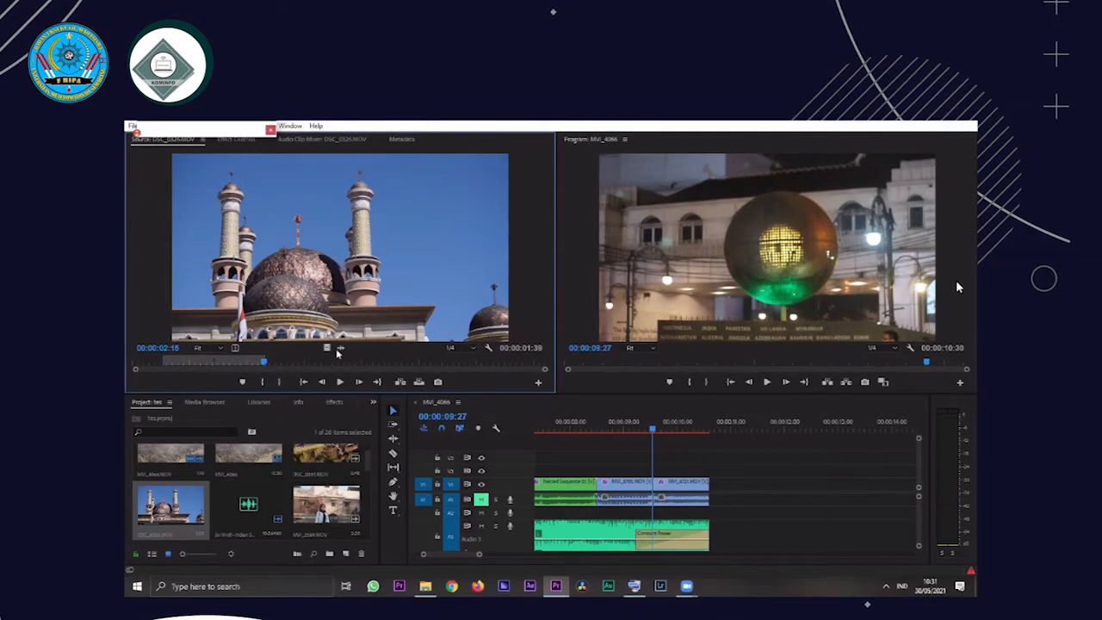
left_click_drag(326, 348, 737, 486)
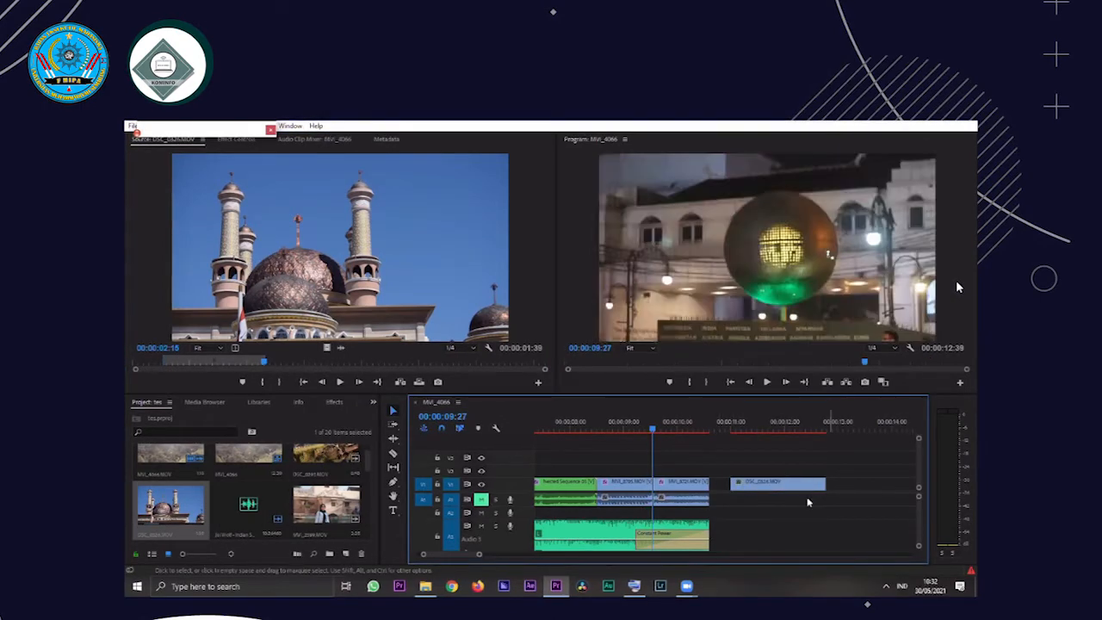
left_click(344, 278)
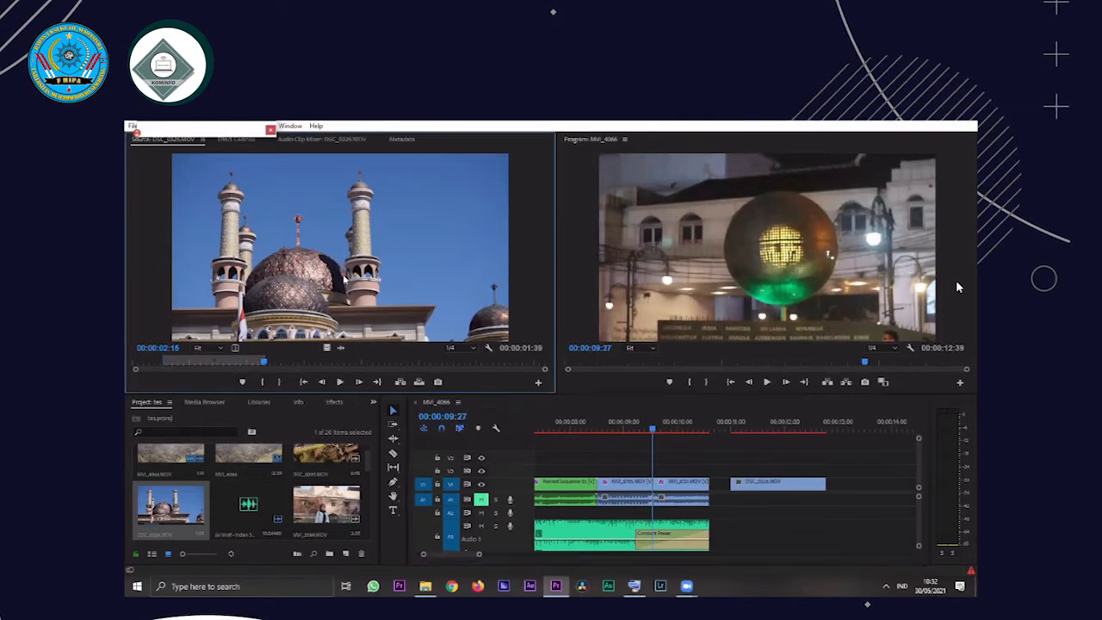
left_click_drag(847, 486, 835, 492)
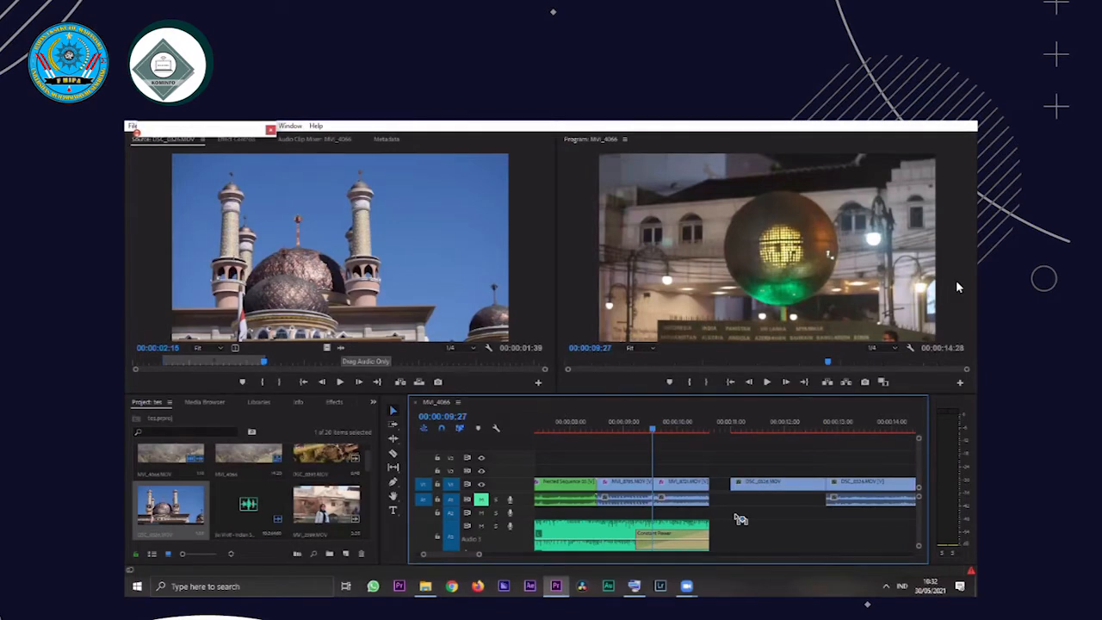
Try placing only the audio of the marked mosque range on A2 beneath the video-only copy
left_click_drag(741, 519, 741, 520)
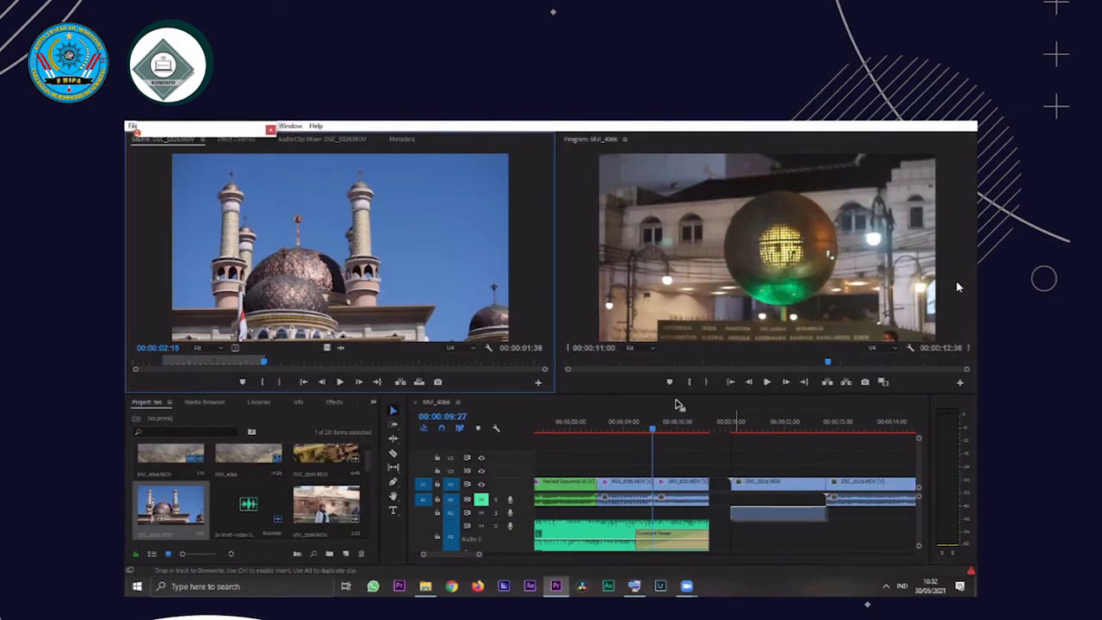
left_click_drag(678, 403, 677, 404)
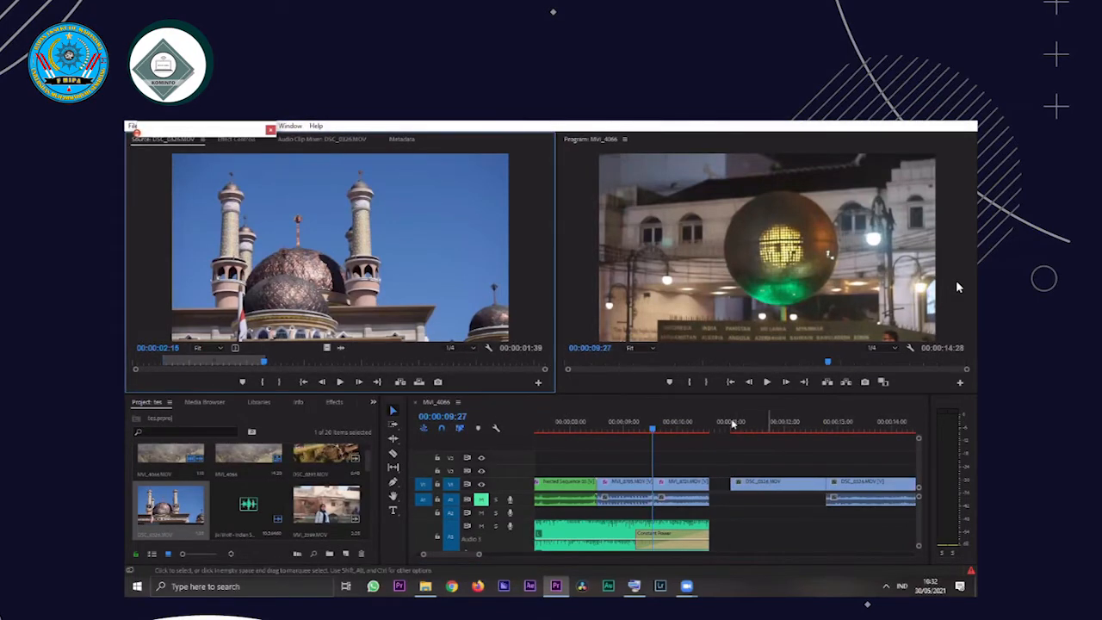
Play the sequence from 00:00:11:06 across both mosque copies, and select the video-only copy for comparison
left_click(737, 422)
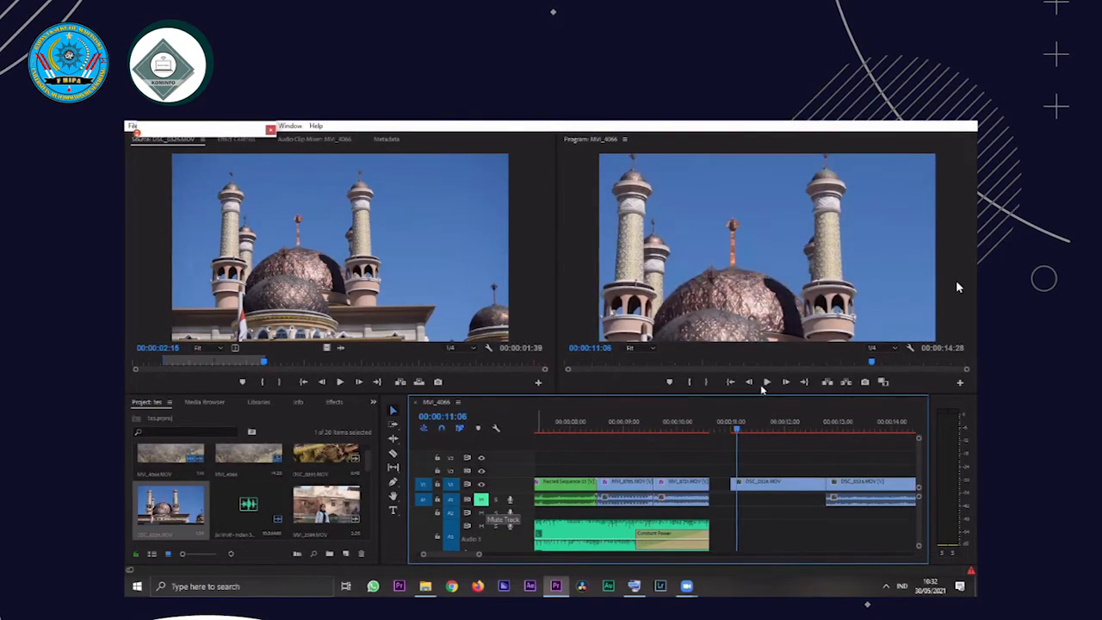
left_click(766, 382)
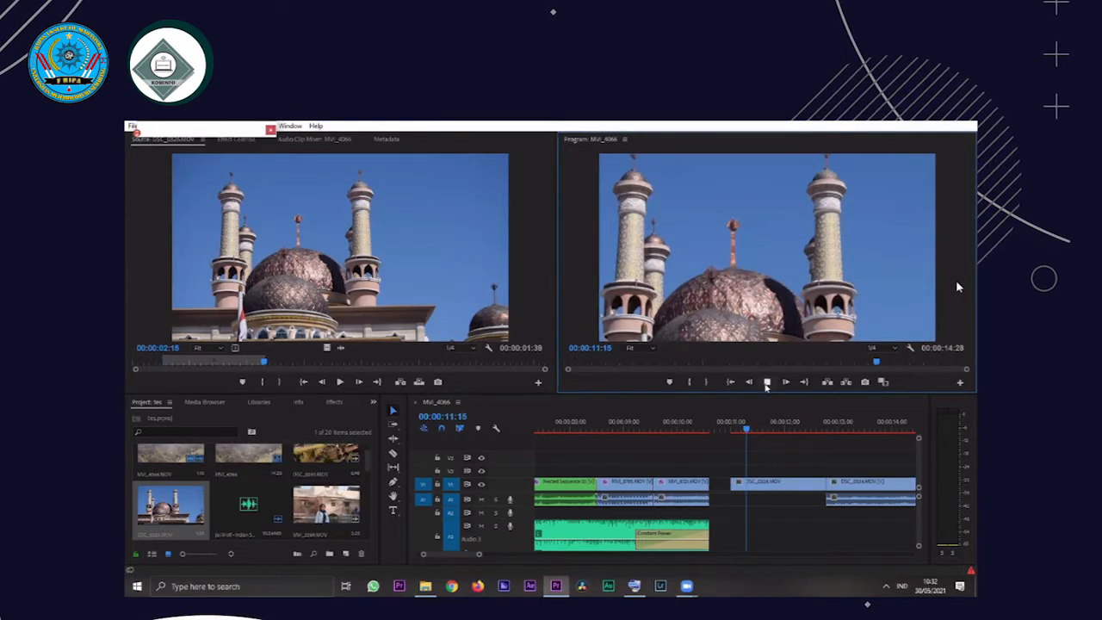
key("space")
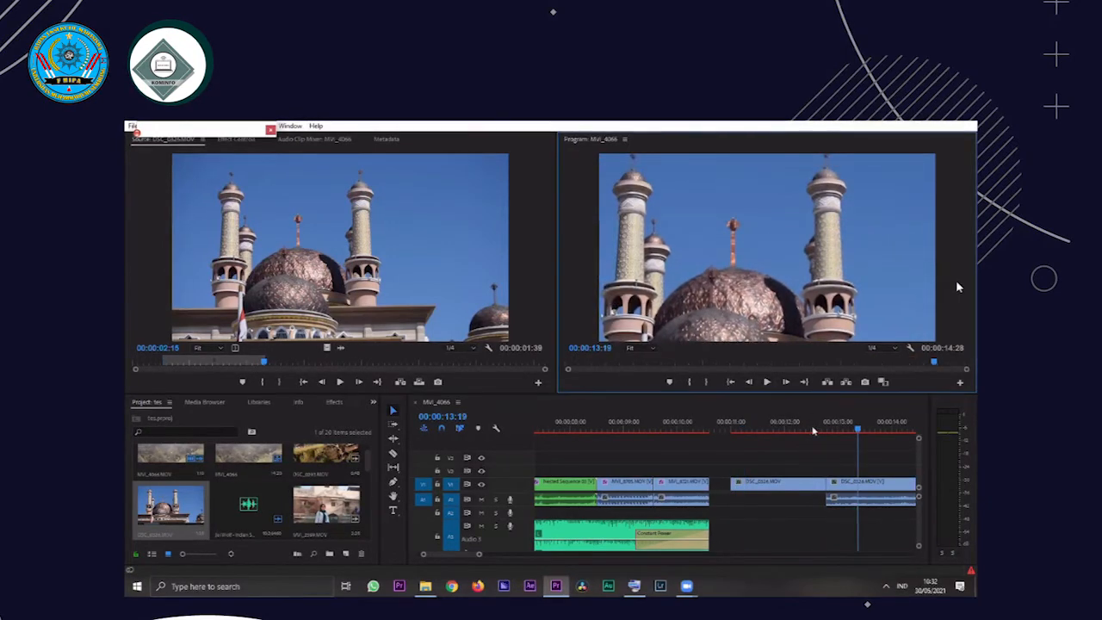
left_click(816, 428)
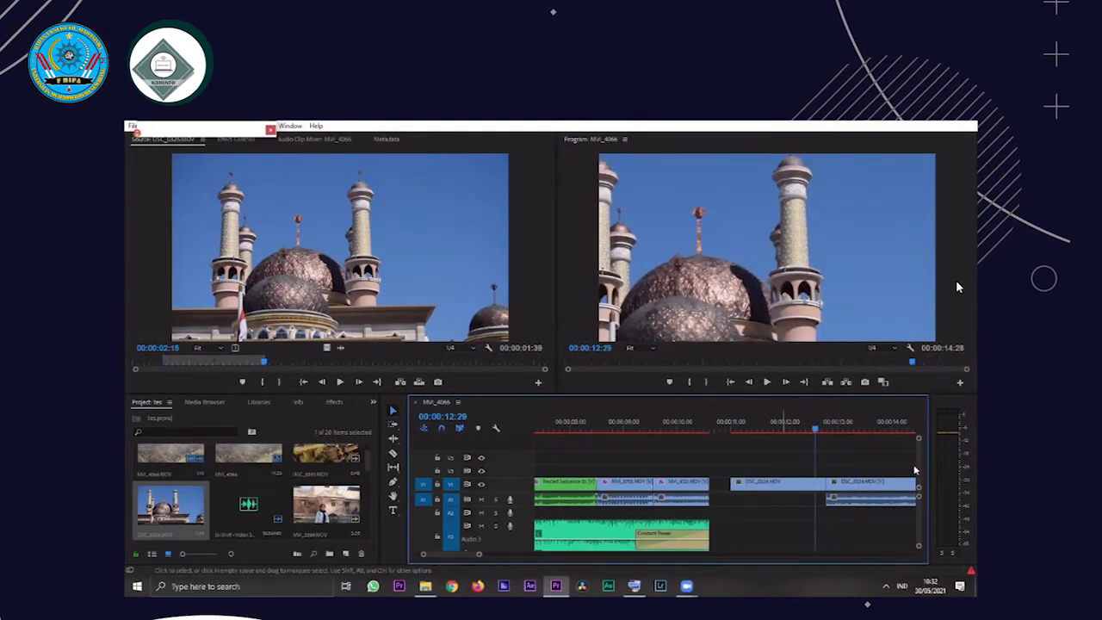
left_click(776, 484)
key("Down")
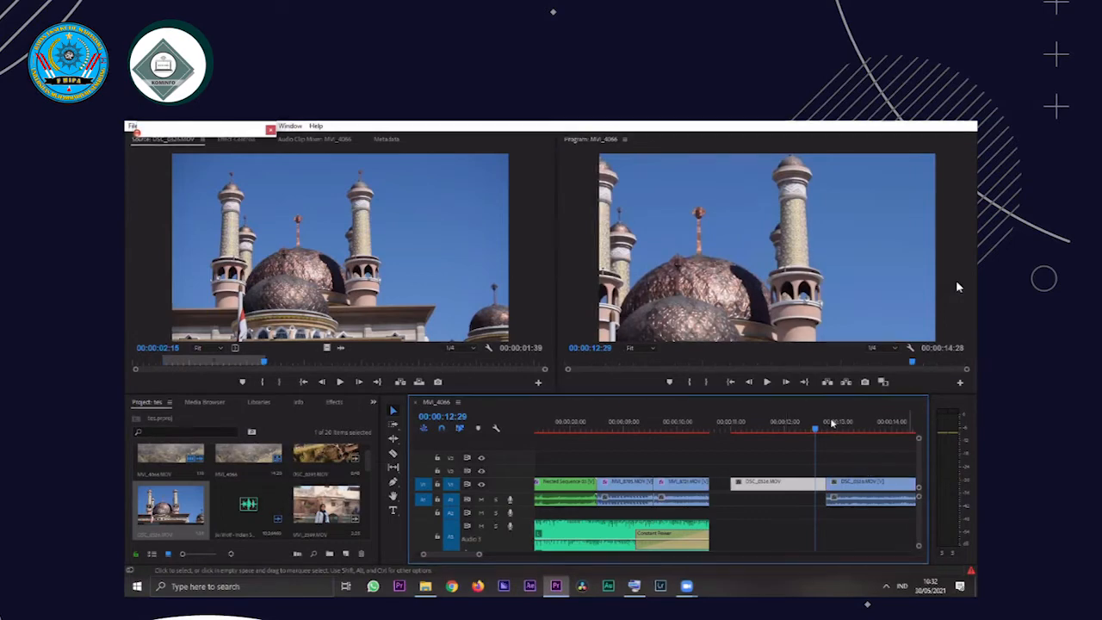
Delete the second mosque copy together with its linked audio, directly after the video-only copy
left_click(852, 506)
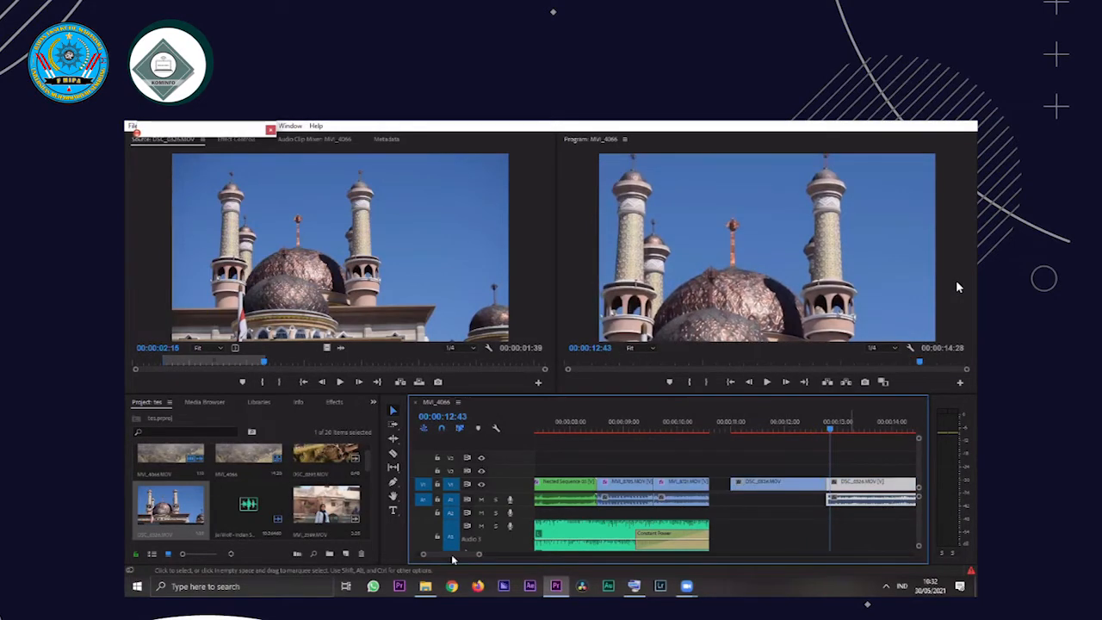
scroll(701, 495, "right", 3)
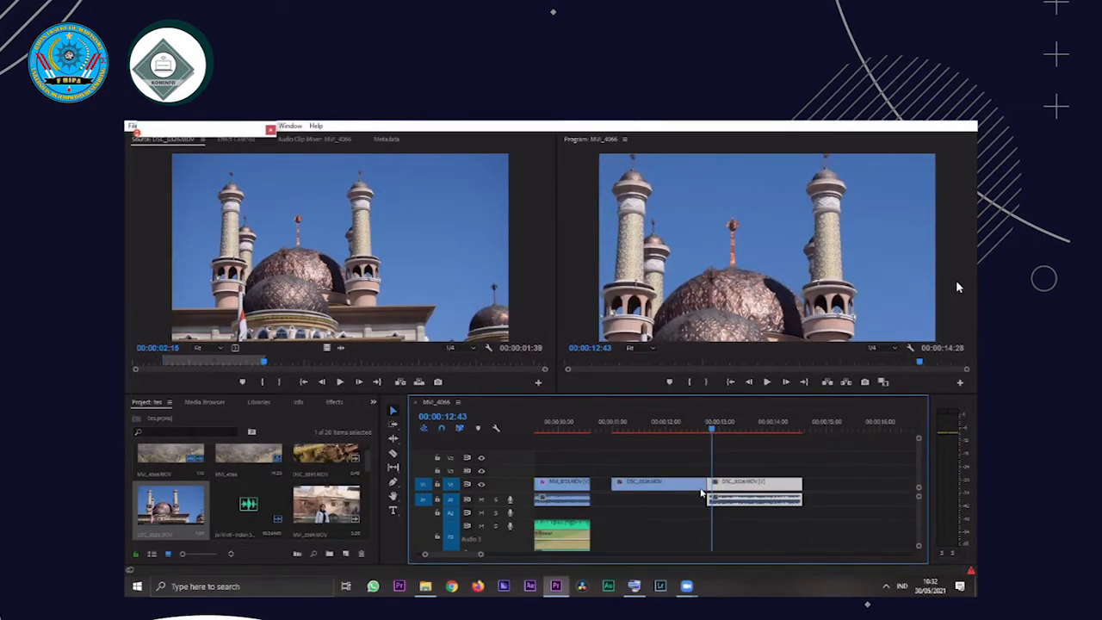
scroll(702, 494, "right", 1)
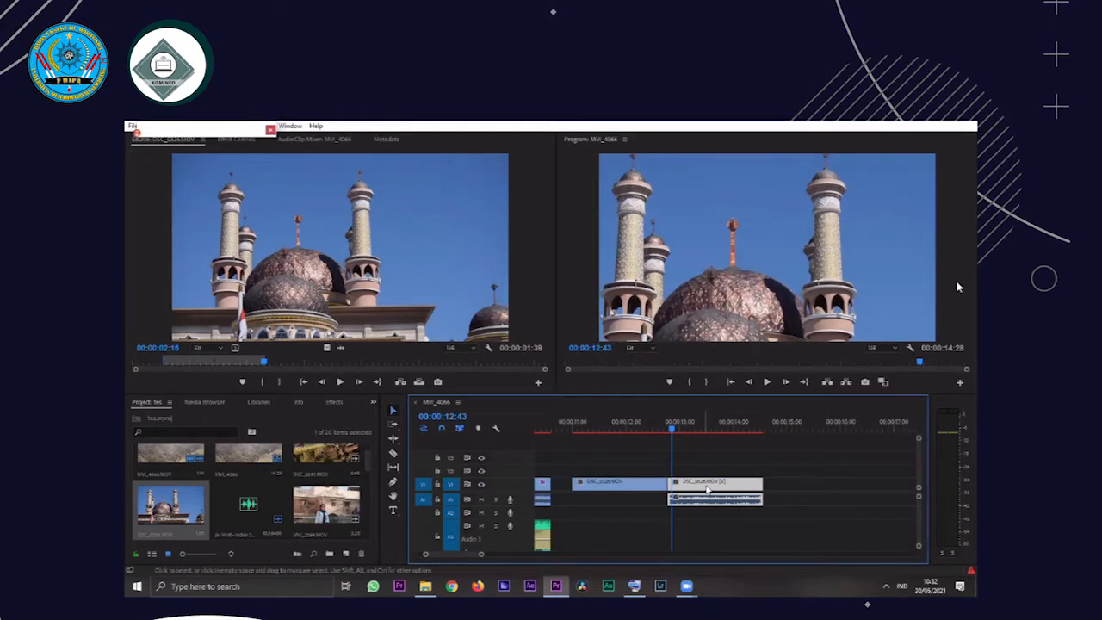
right_click(707, 489)
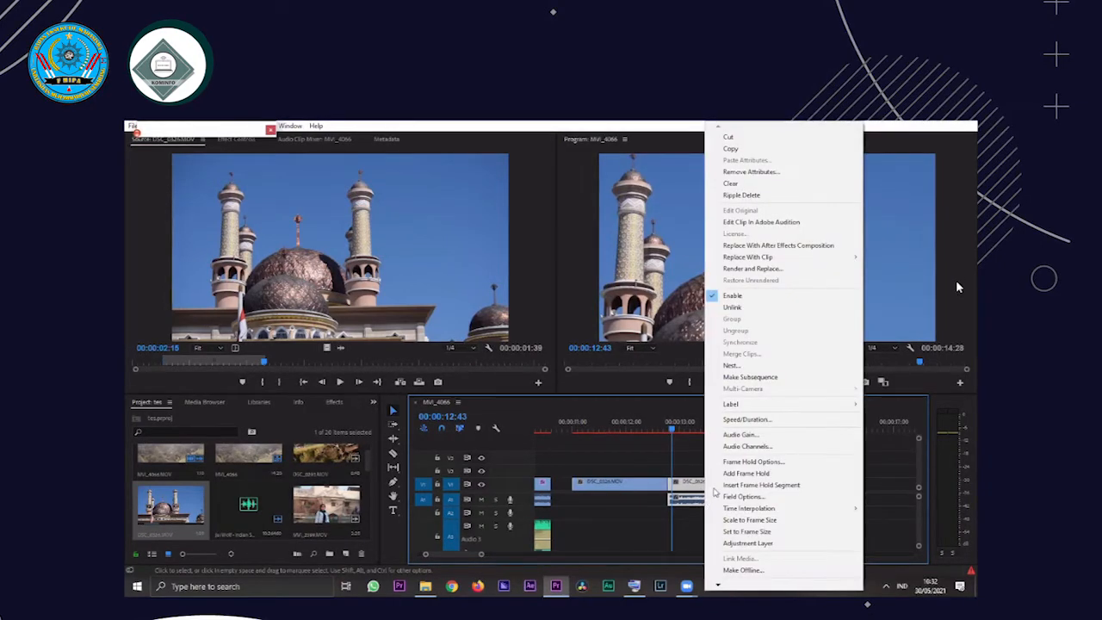
left_click(705, 504)
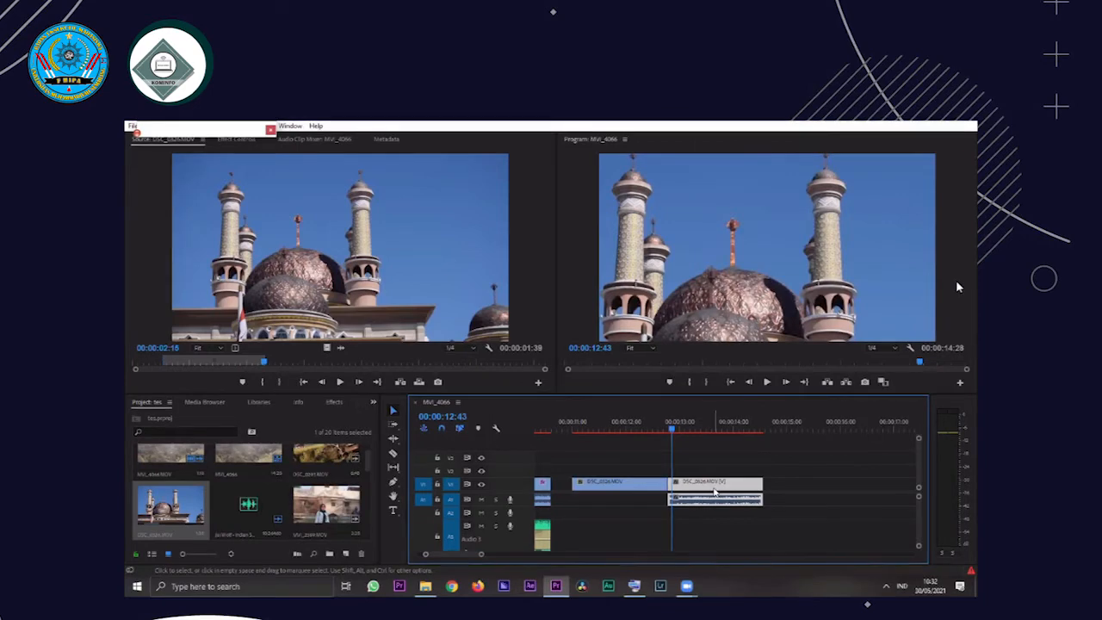
left_click_drag(714, 492, 733, 511)
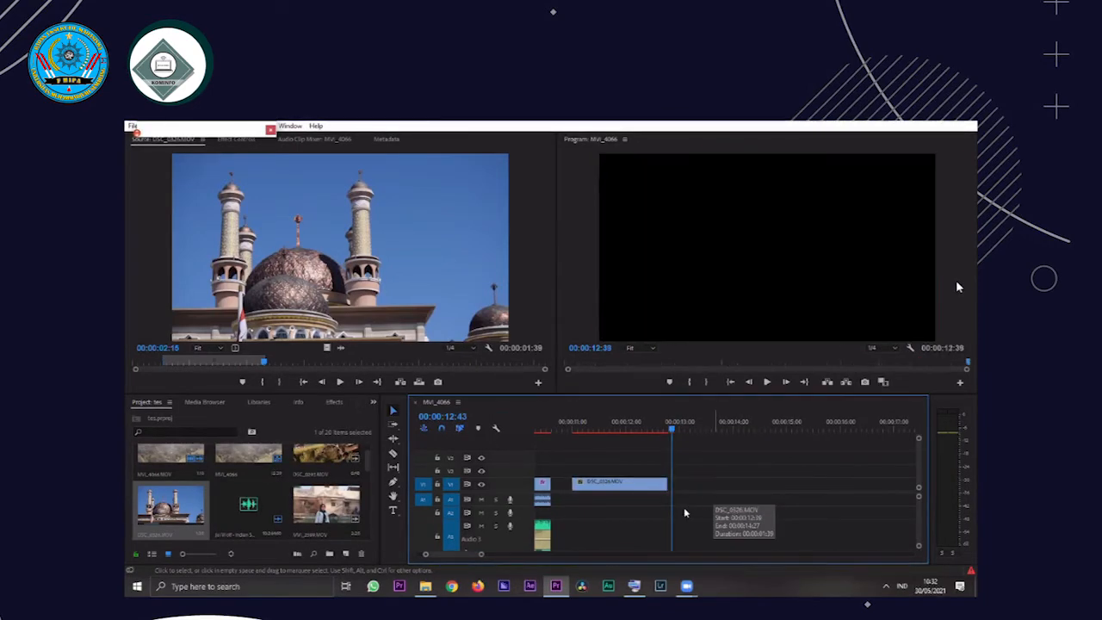
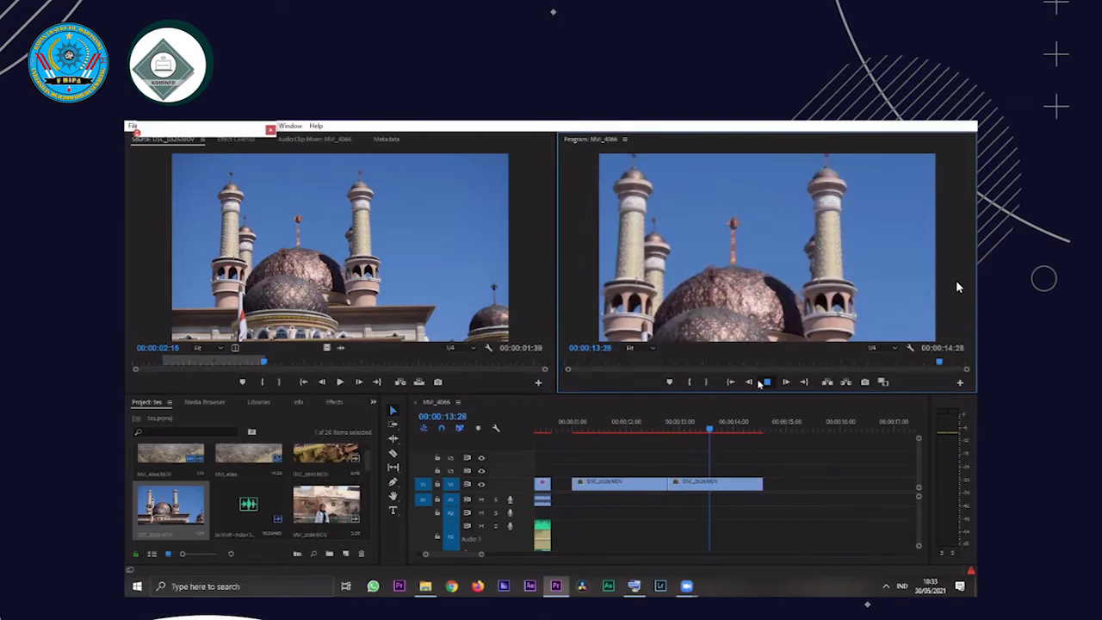
Replay the two remaining mosque copies on V1, delete both, and toggle the meeting microphone
left_click(735, 450)
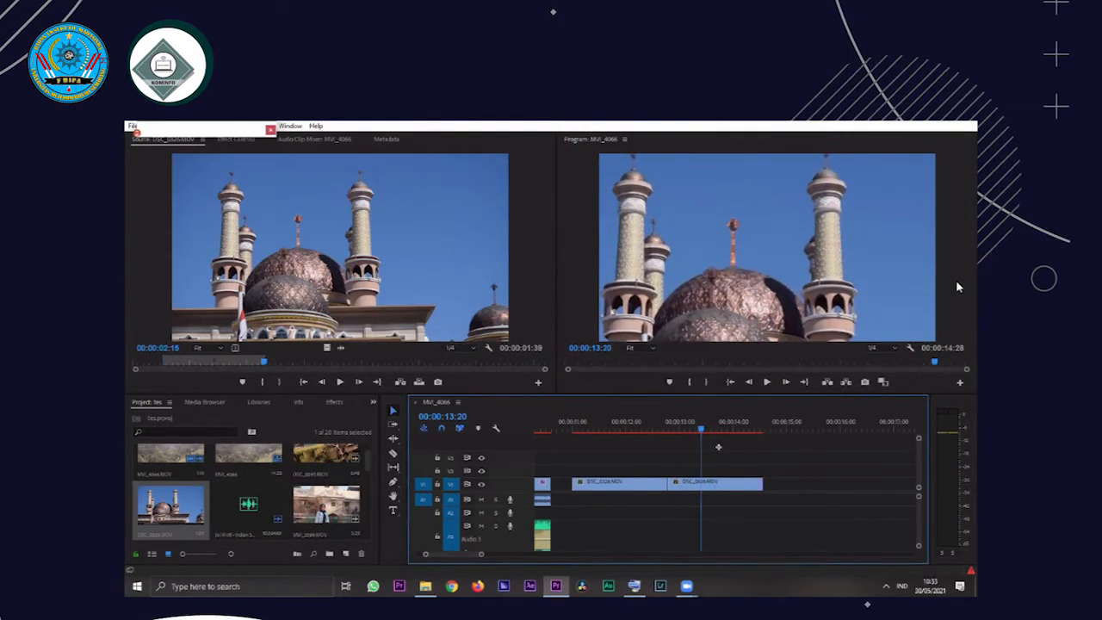
left_click(656, 429)
key("space")
left_click_drag(637, 444, 725, 474)
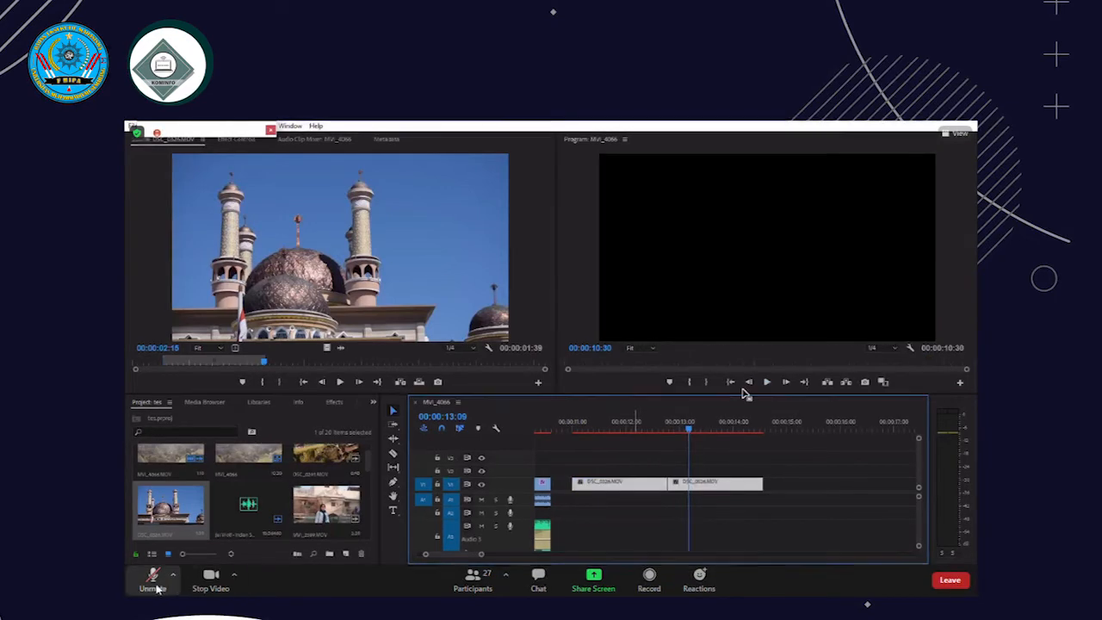
key("Delete")
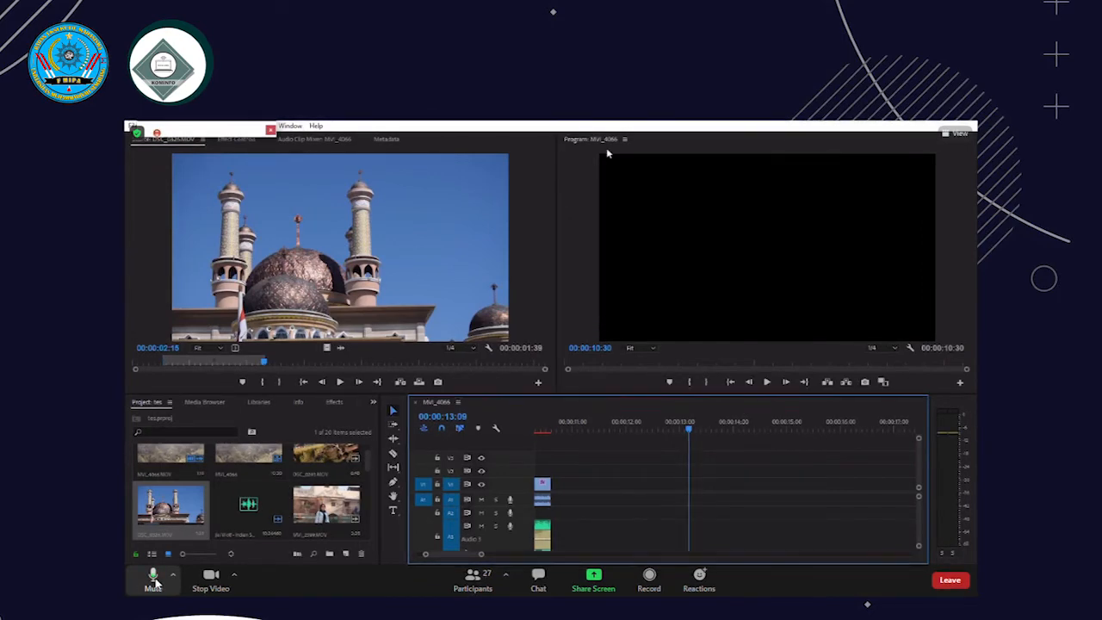
left_click(154, 579)
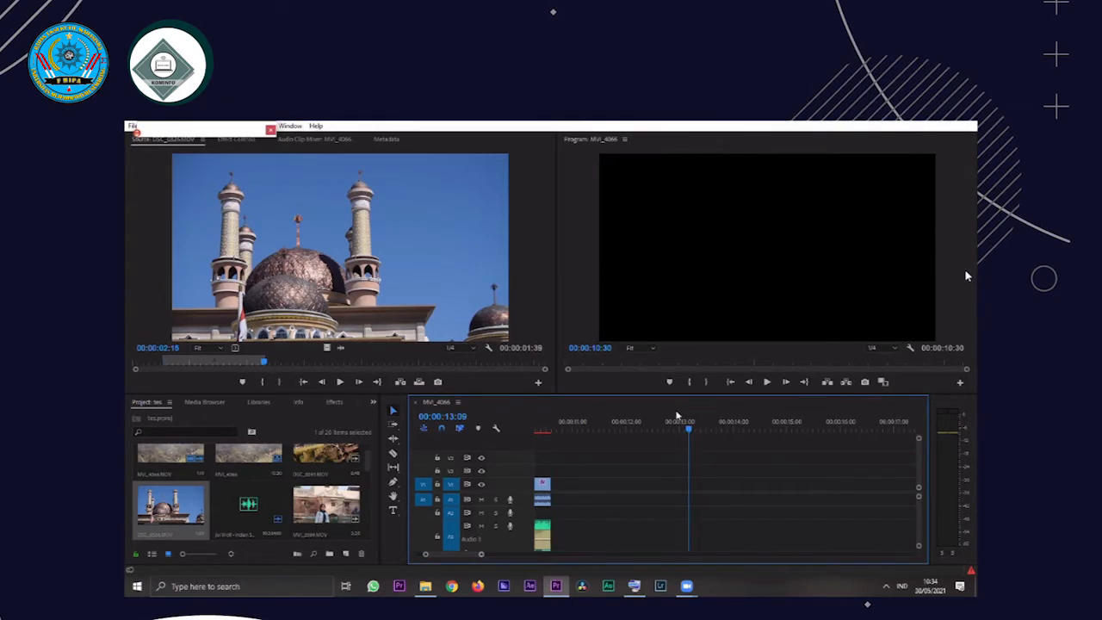
Examine the frames near the end of the whole sequence at 00:00:09:08, 00:00:10:13 and 00:00:10:01
key("minus")
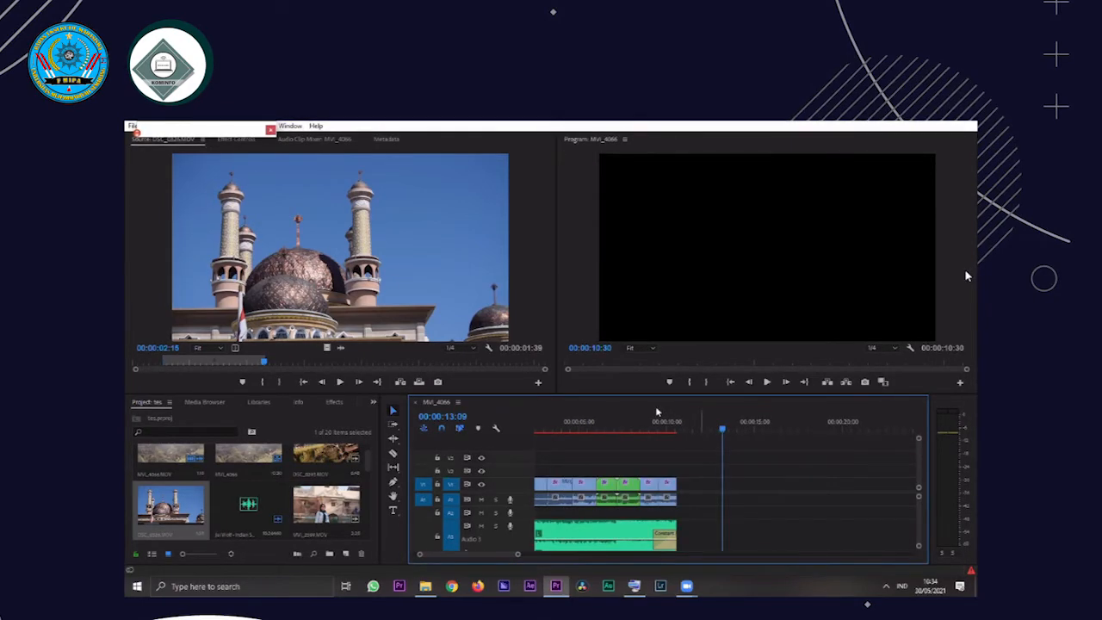
left_click(657, 414)
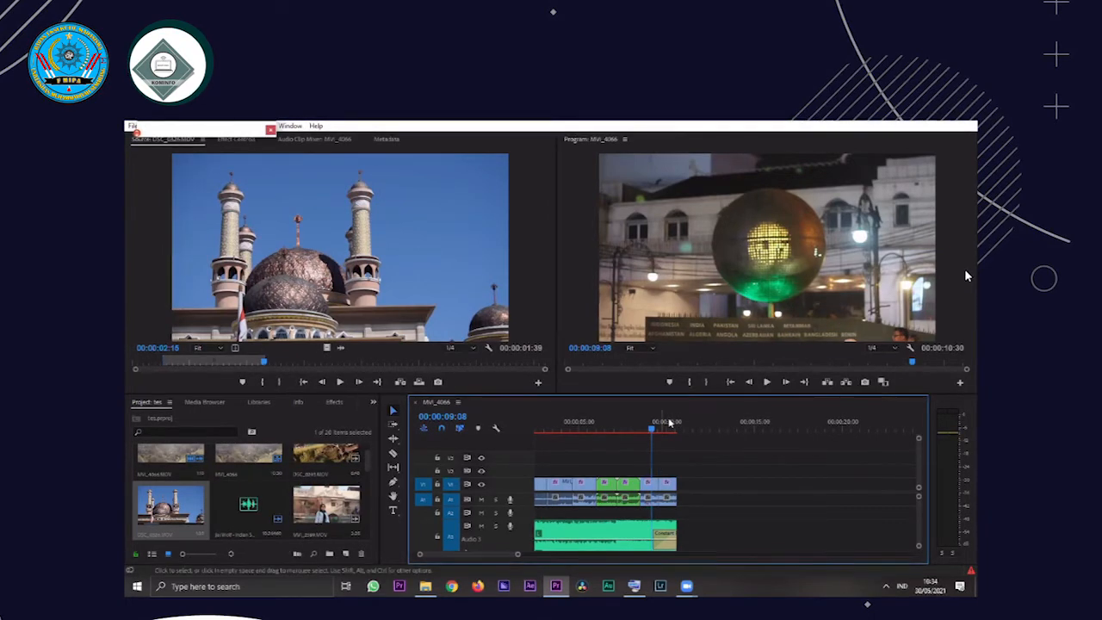
left_click(669, 422)
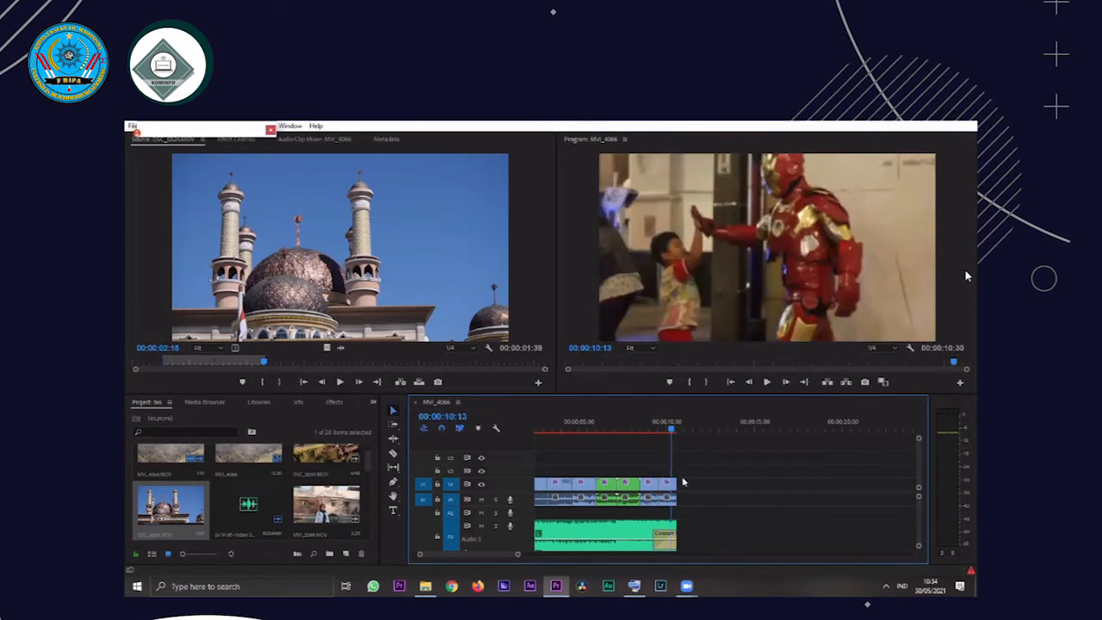
left_click(666, 425)
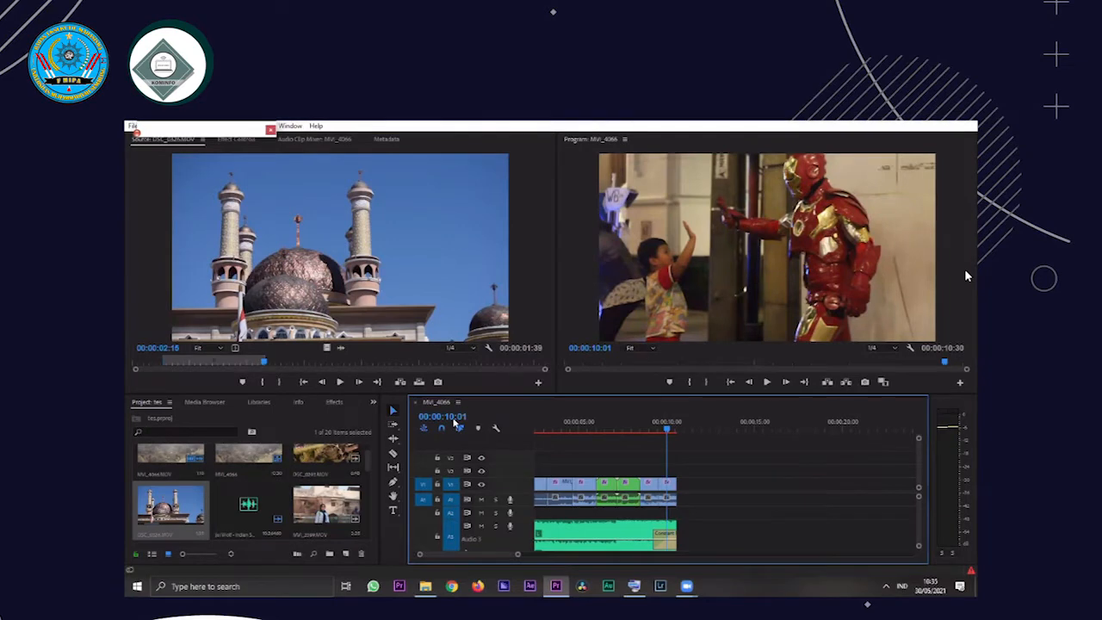
Open the file explorer, and locate the missing MVI_8721.MOV on drive D: to relink it in the project
left_click(426, 586)
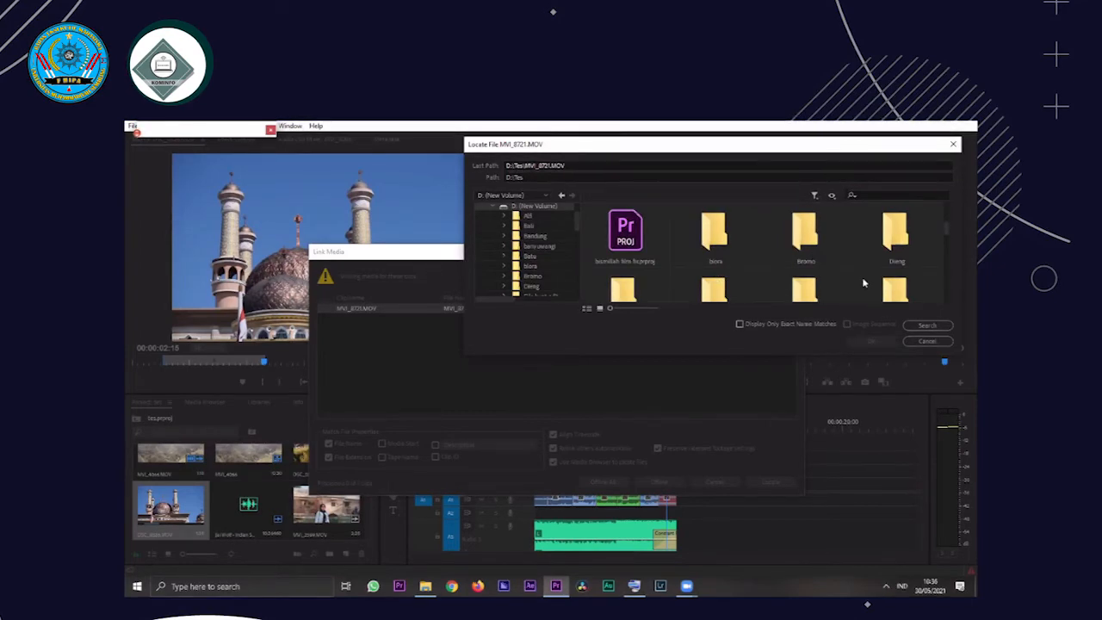
scroll(805, 267, "down", 5)
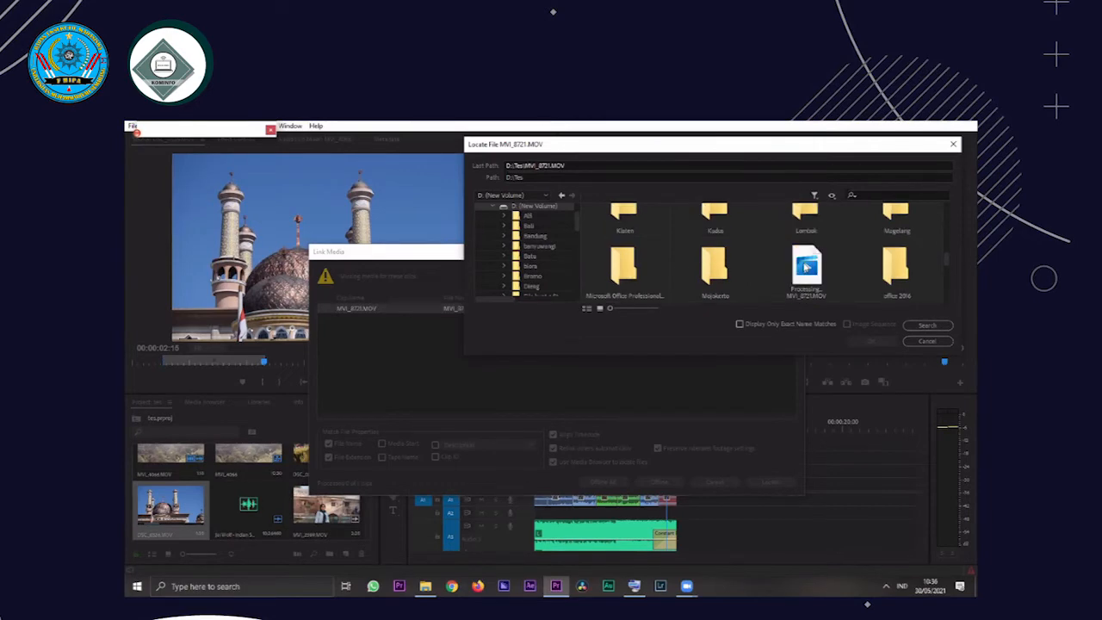
left_click(806, 267)
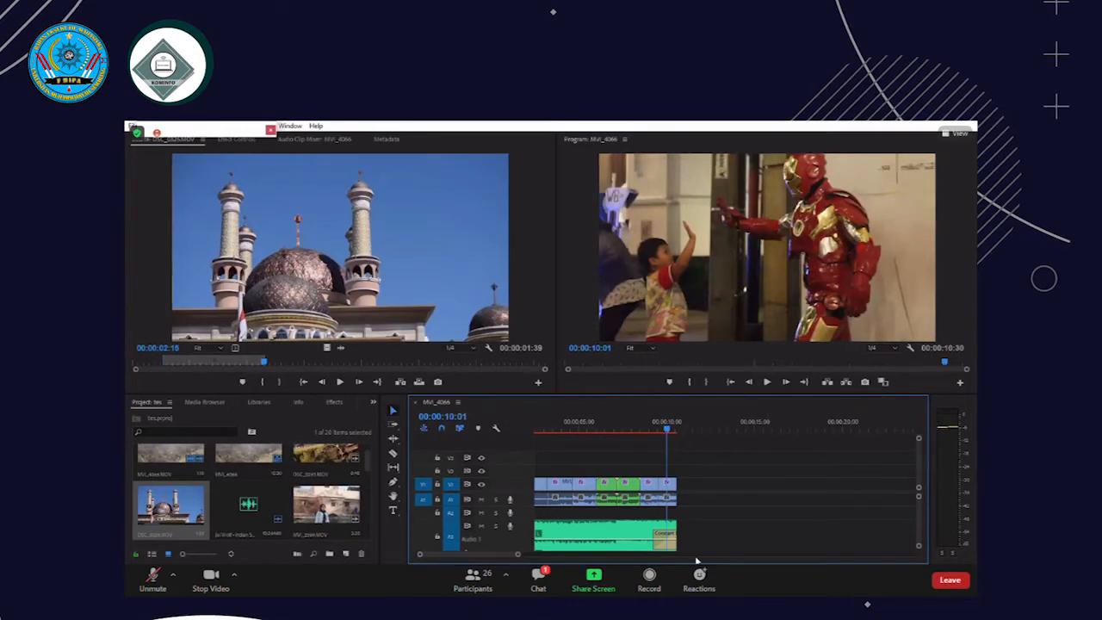
Move the playhead to 00:00:13:11, in the empty area after the last clip
mouse_move(697, 560)
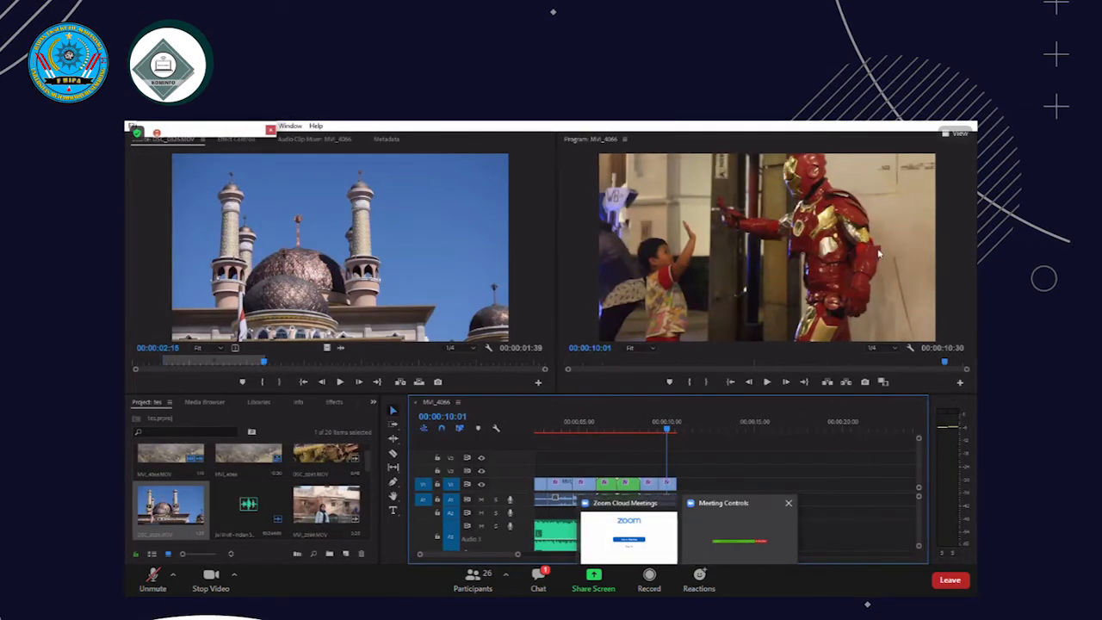
left_click(723, 428)
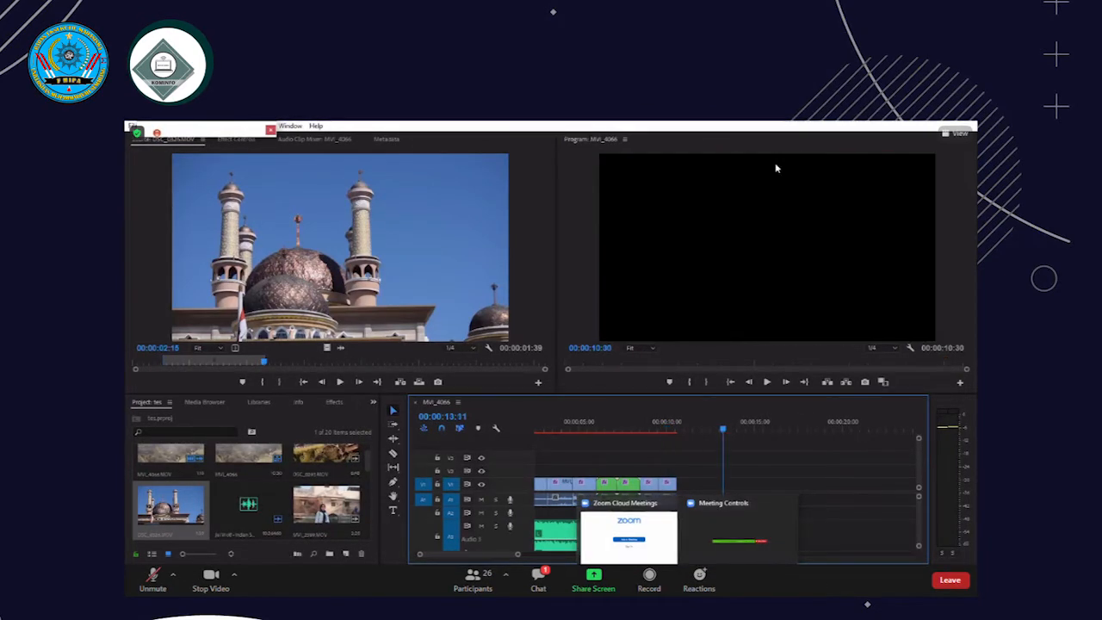